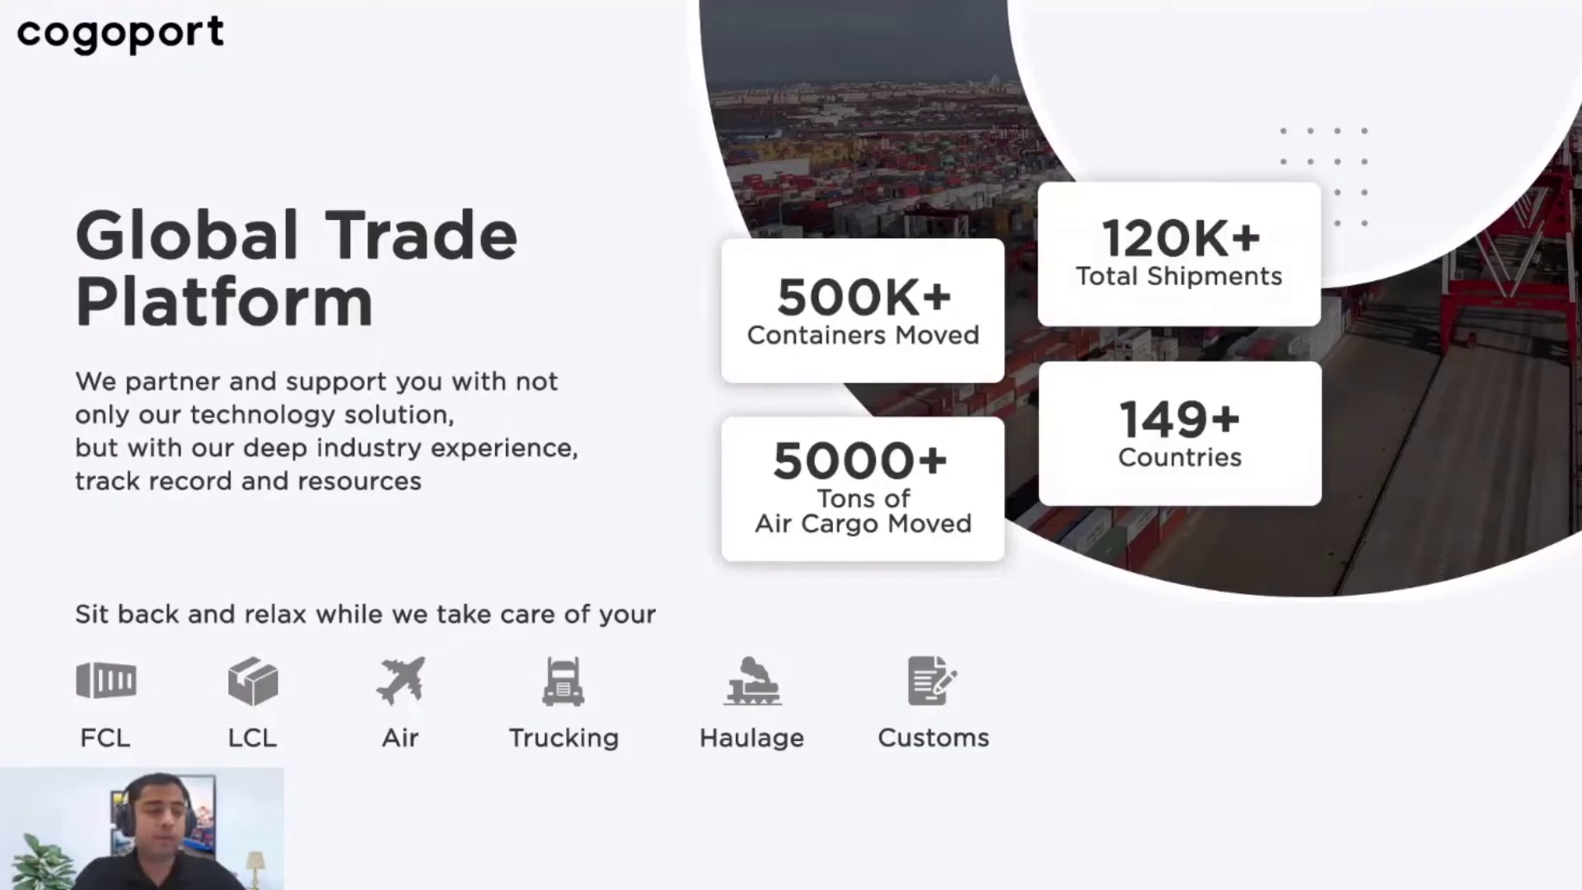
# Advance to the slide on checking freight rate trends across multiple trade routes.
pyautogui.press('Right')
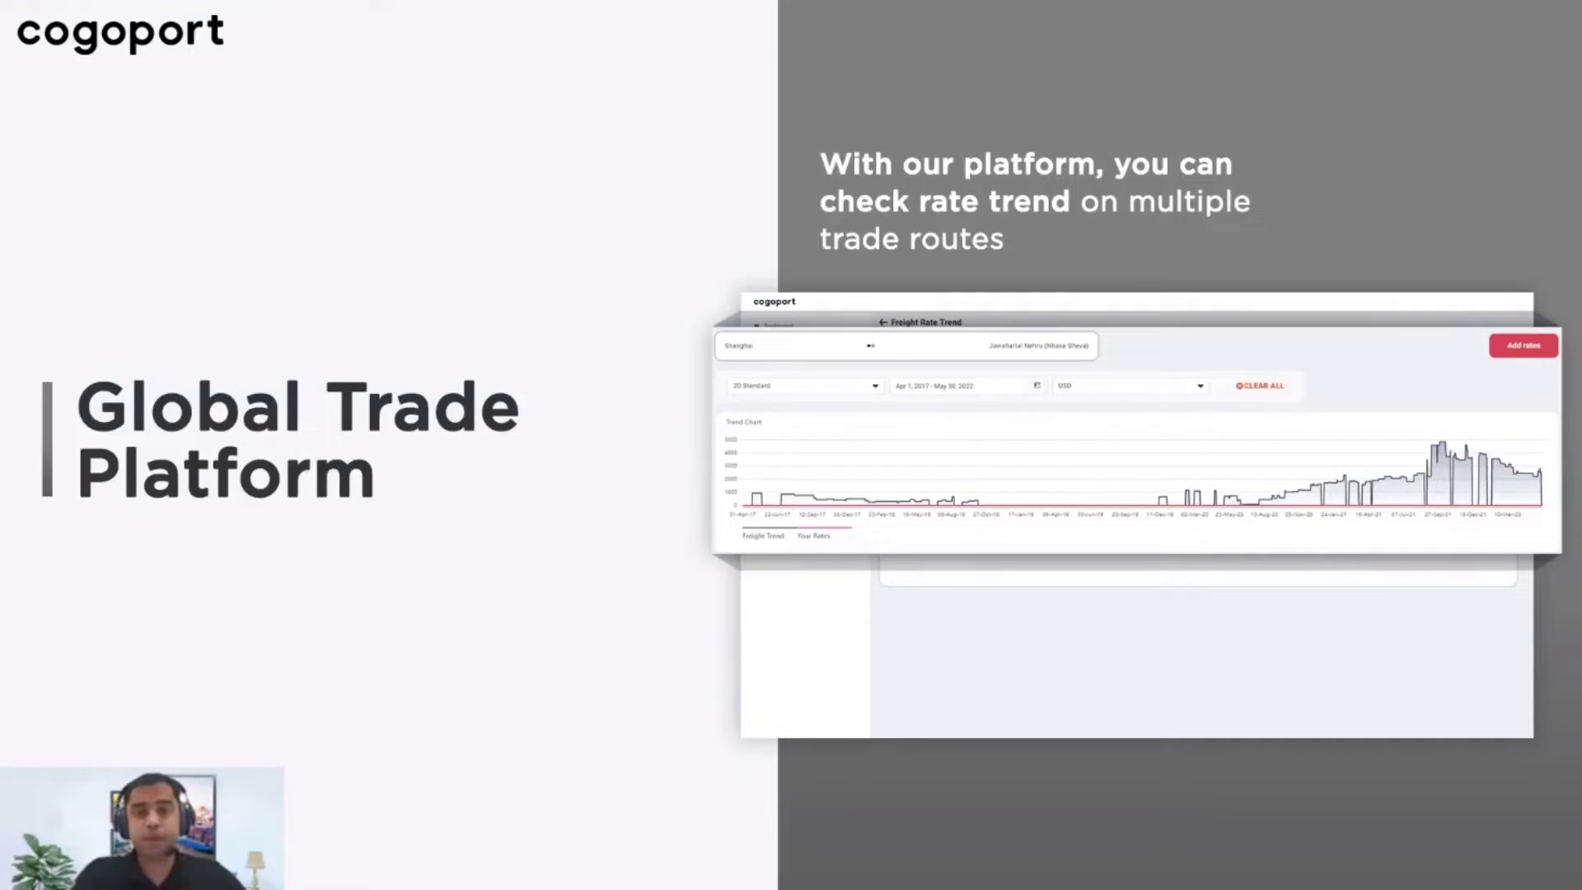
# Advance to the 'Agenda for today's webinar' slide.
pyautogui.press('Right')
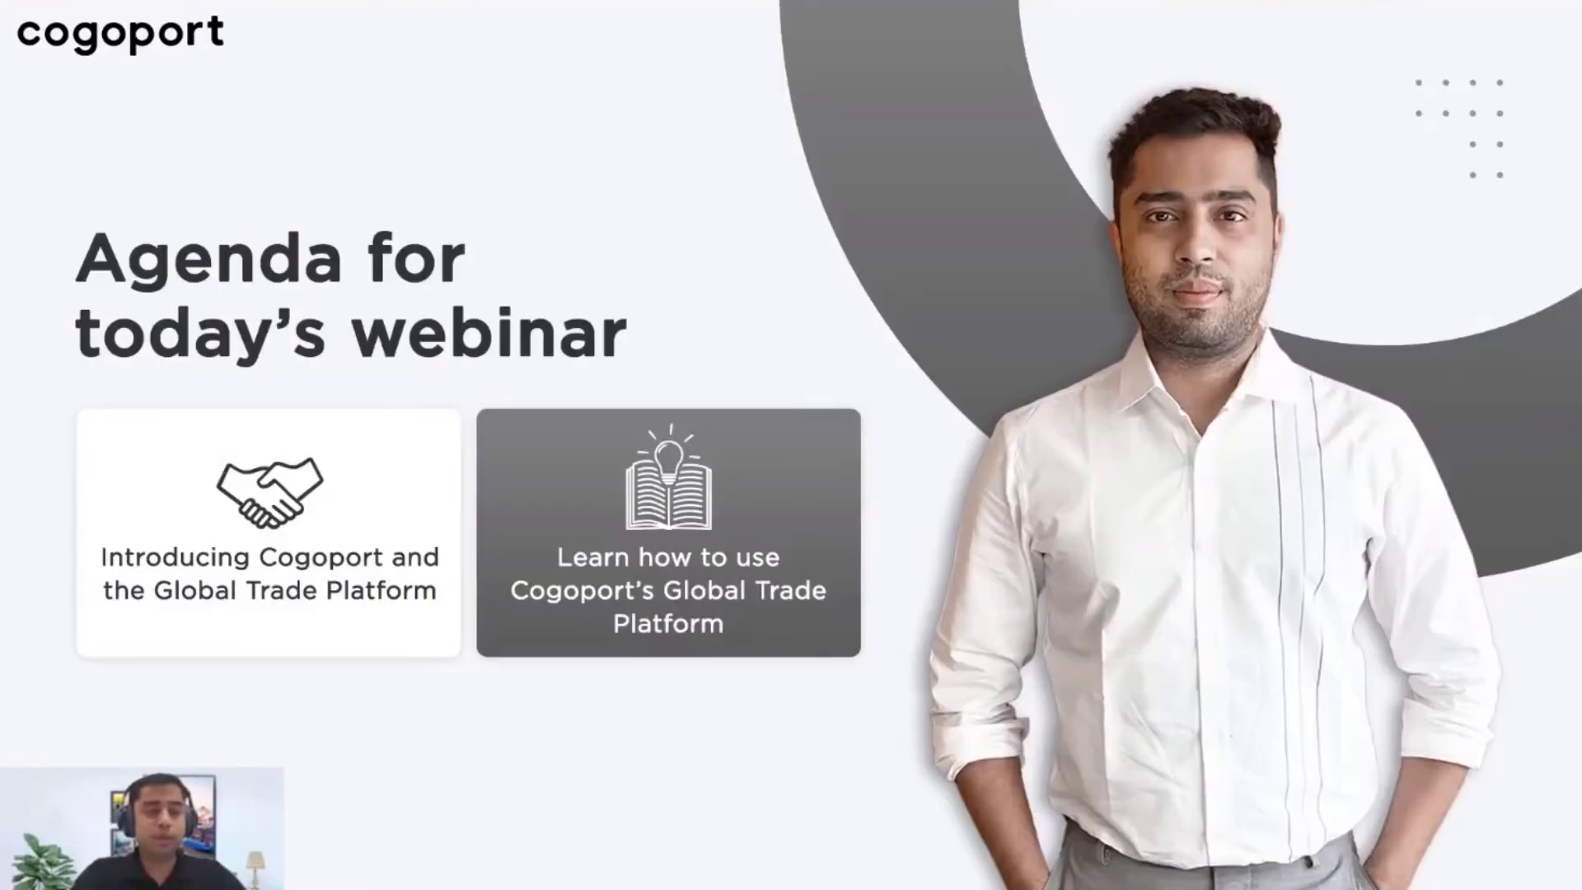
# Open Cogoport's sign-up form in Chrome and enter the user's full name.
pyautogui.hotkey('alt', 'Tab')
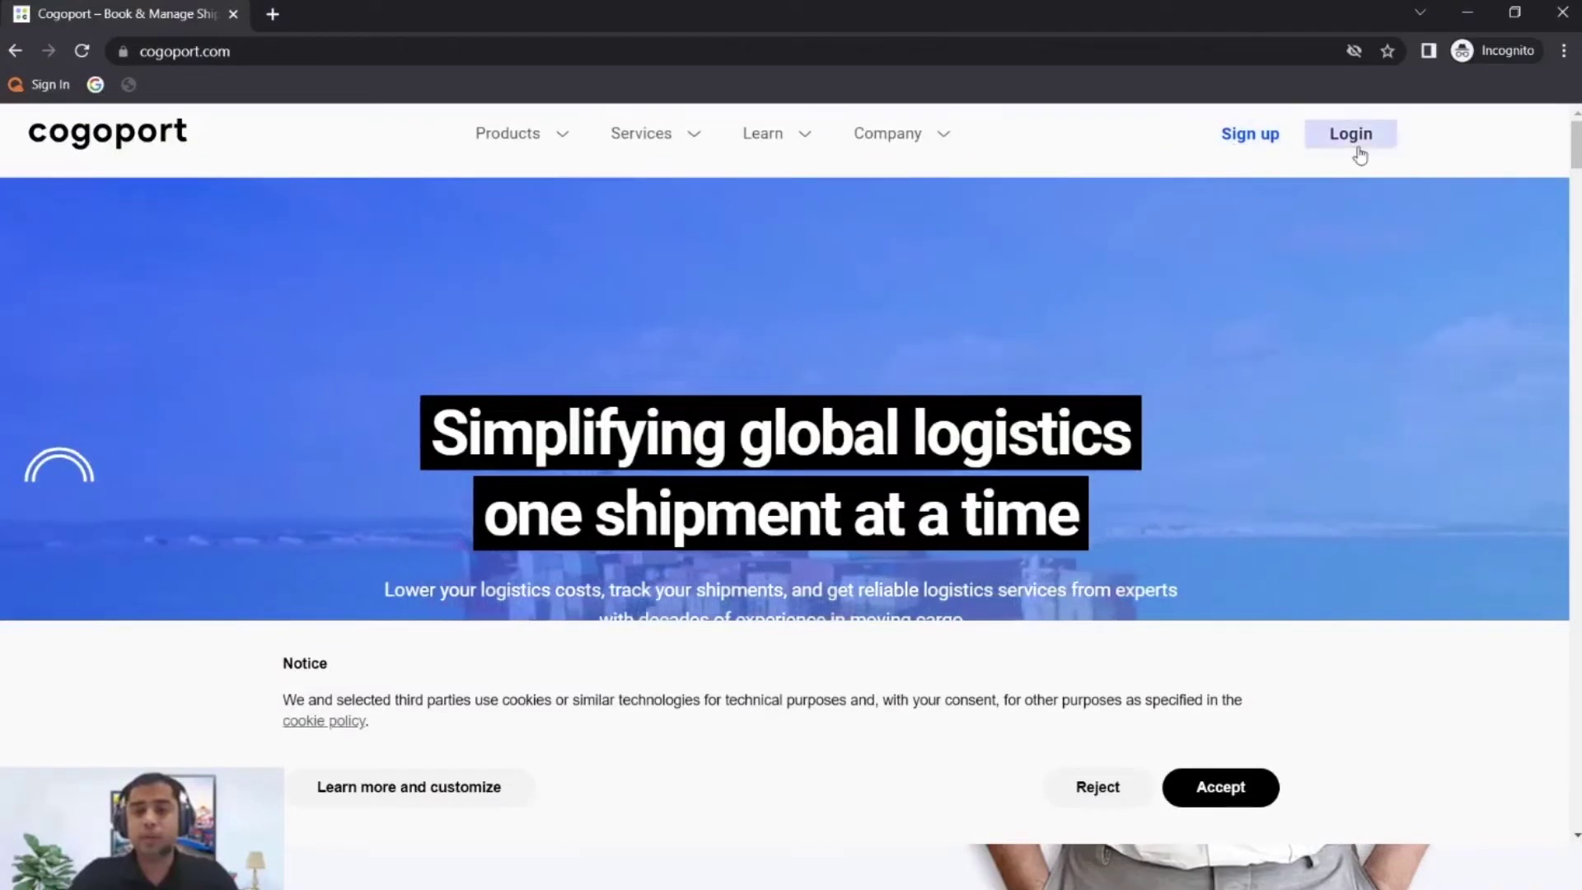
pyautogui.click(1357, 151)
pyautogui.click(1249, 139)
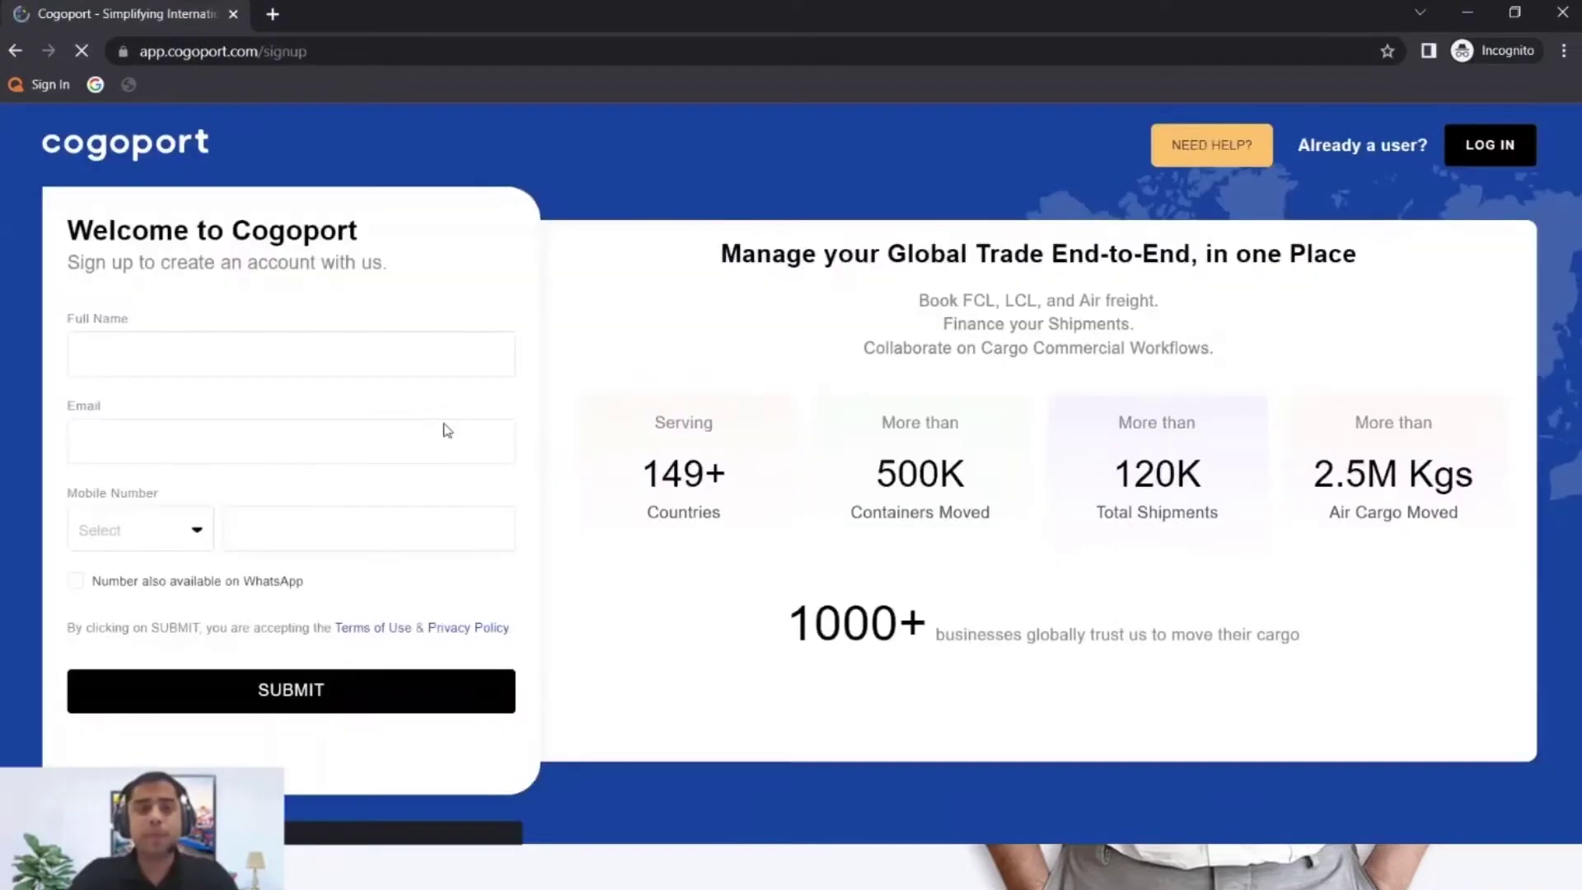
pyautogui.click(208, 339)
# Fill in the e-mail address and a +91 India mobile number, then submit.
pyautogui.press('Tab')
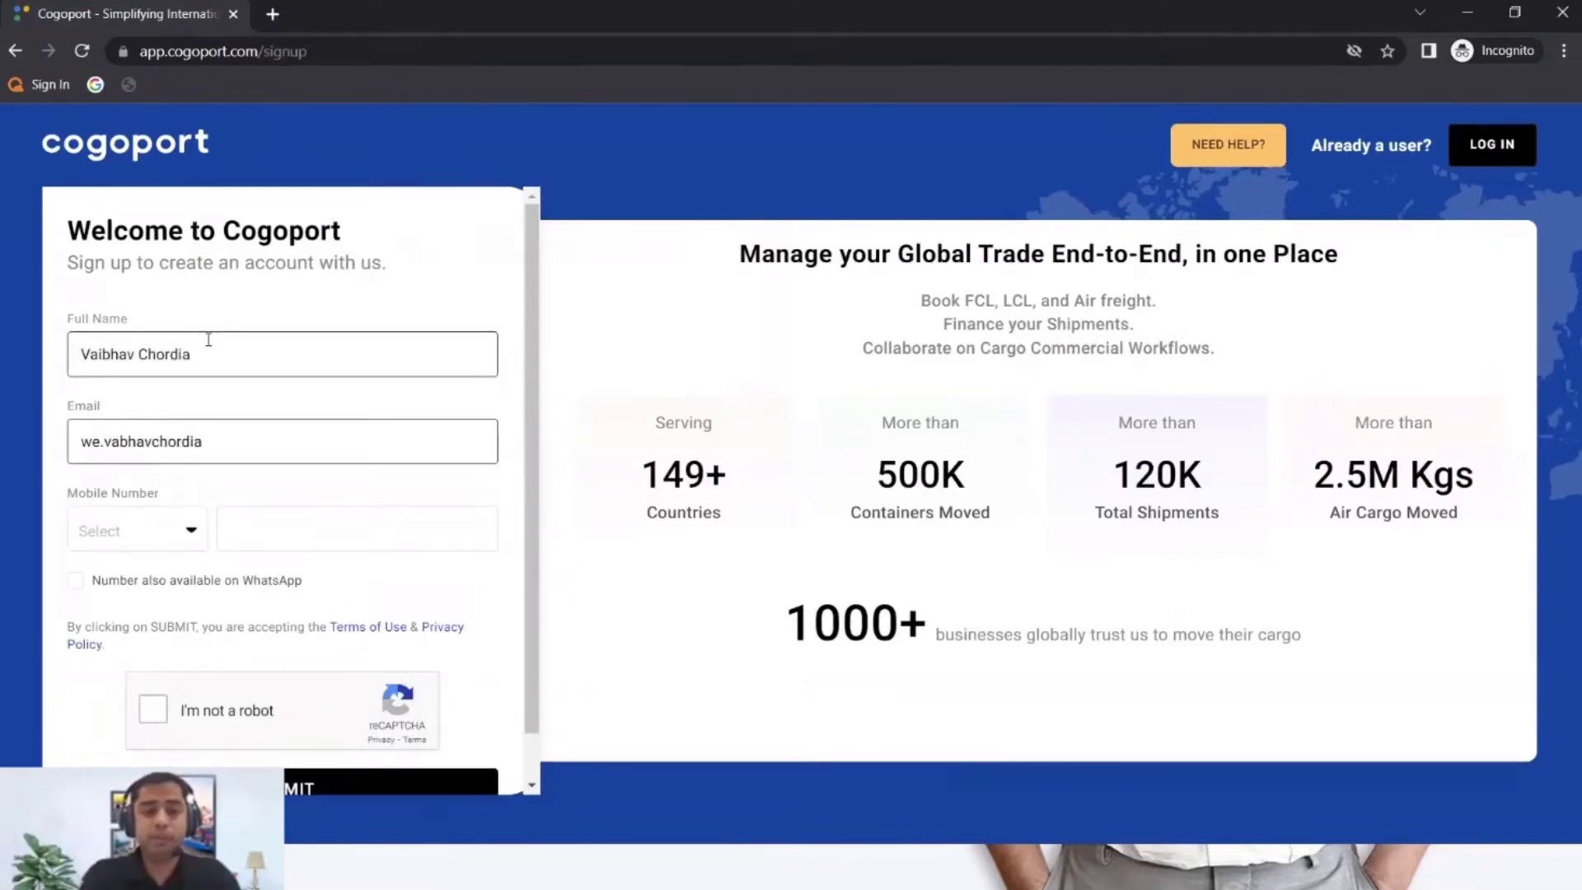
pyautogui.press('Tab')
pyautogui.write('9')
pyautogui.press('Tab')
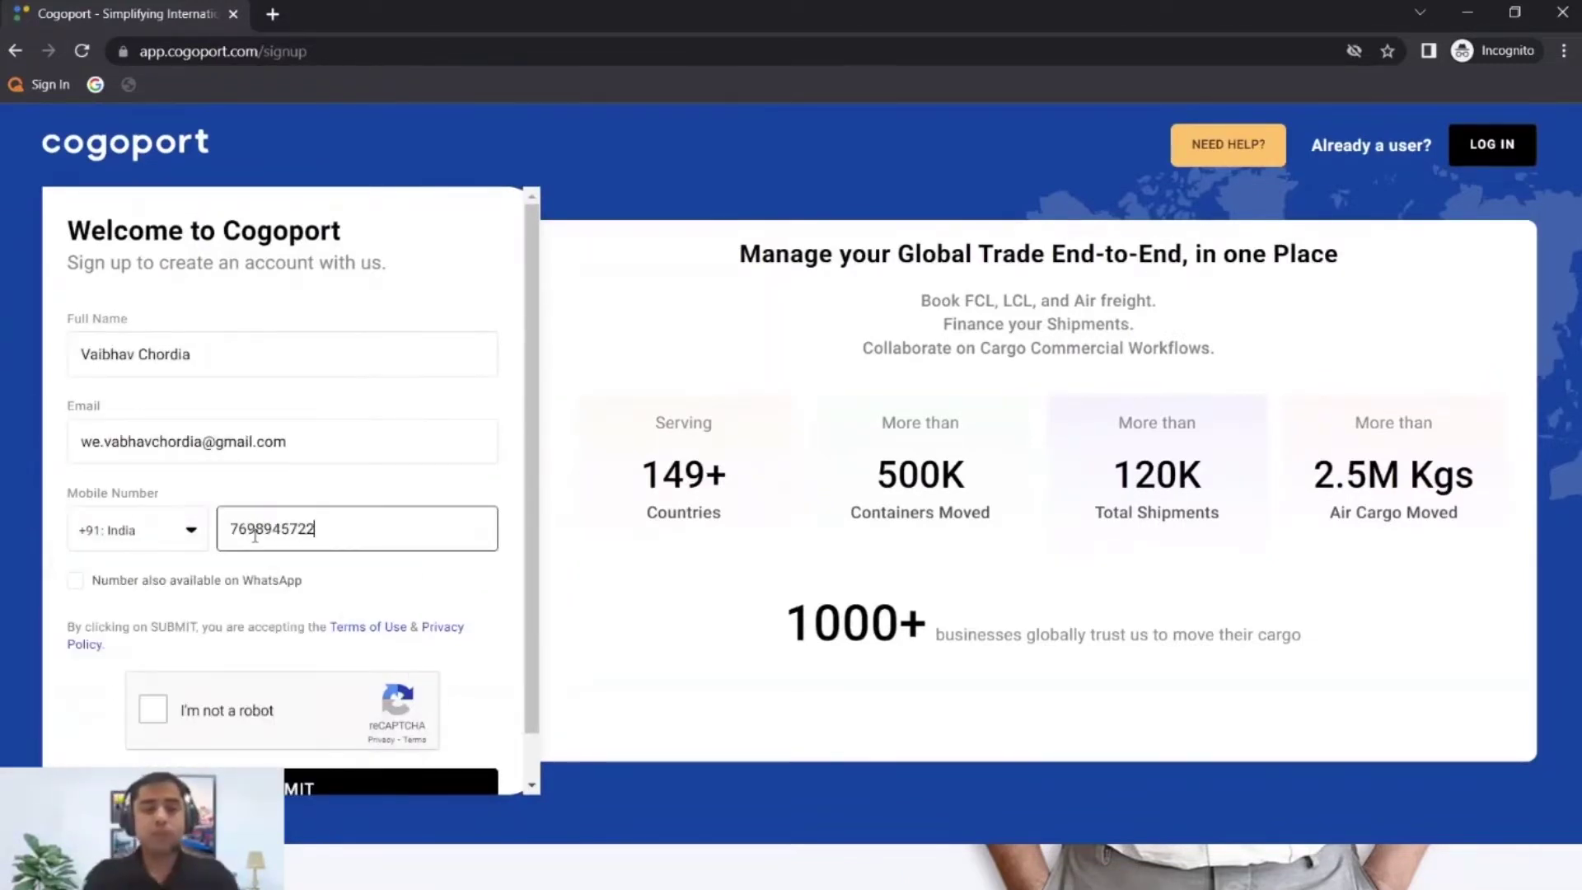
pyautogui.scroll(-1, 308, 475)
pyautogui.press('Return')
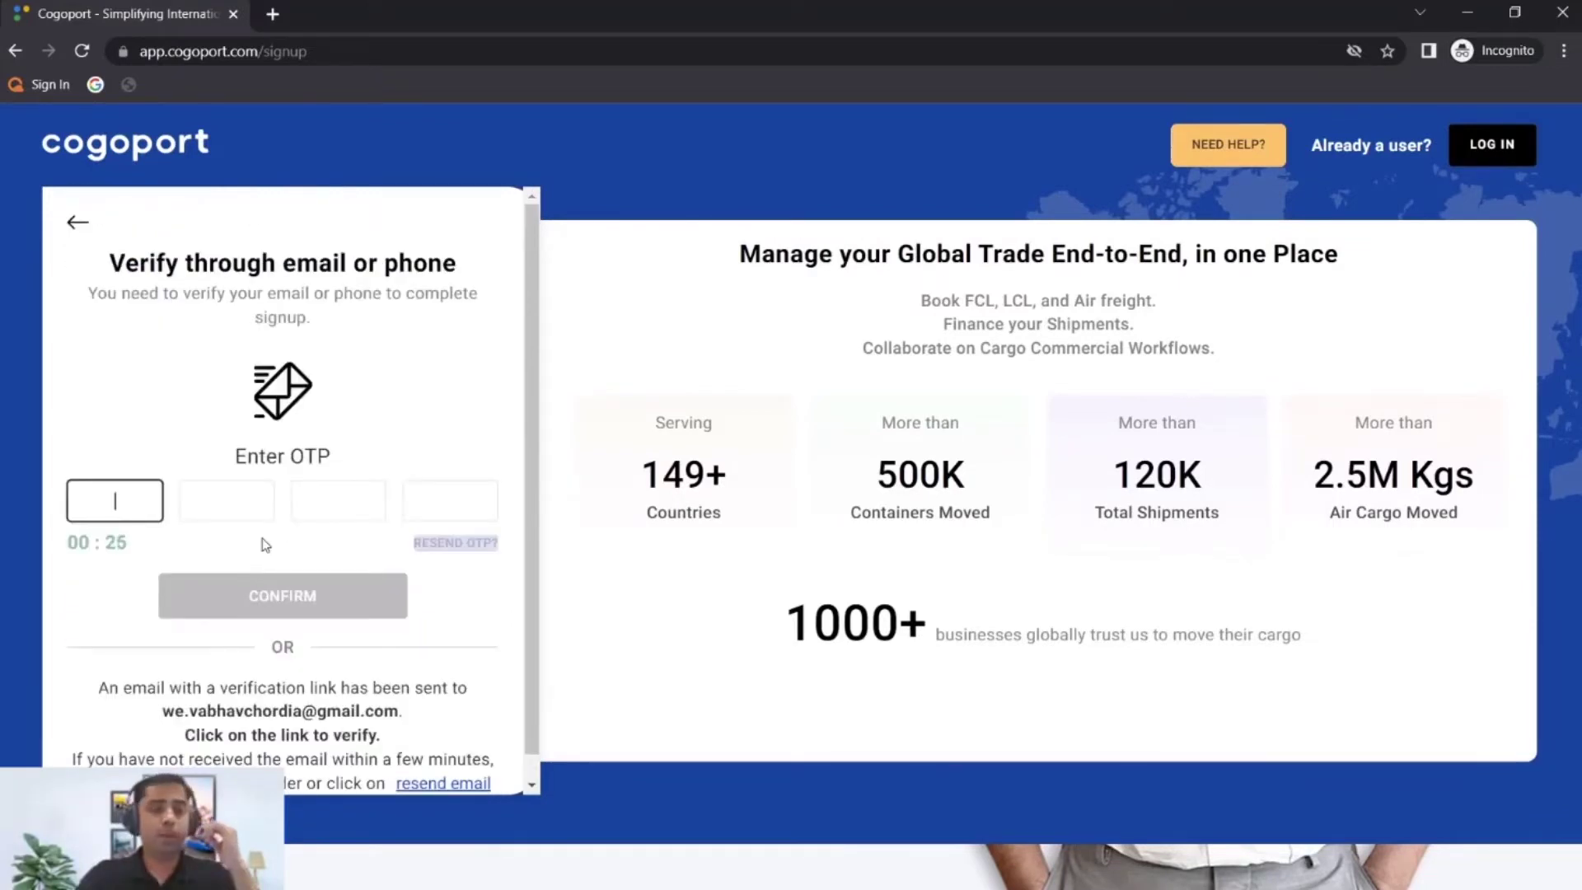
# Enter the four-digit one-time verification code and confirm it.
pyautogui.scroll(-1, 127, 575)
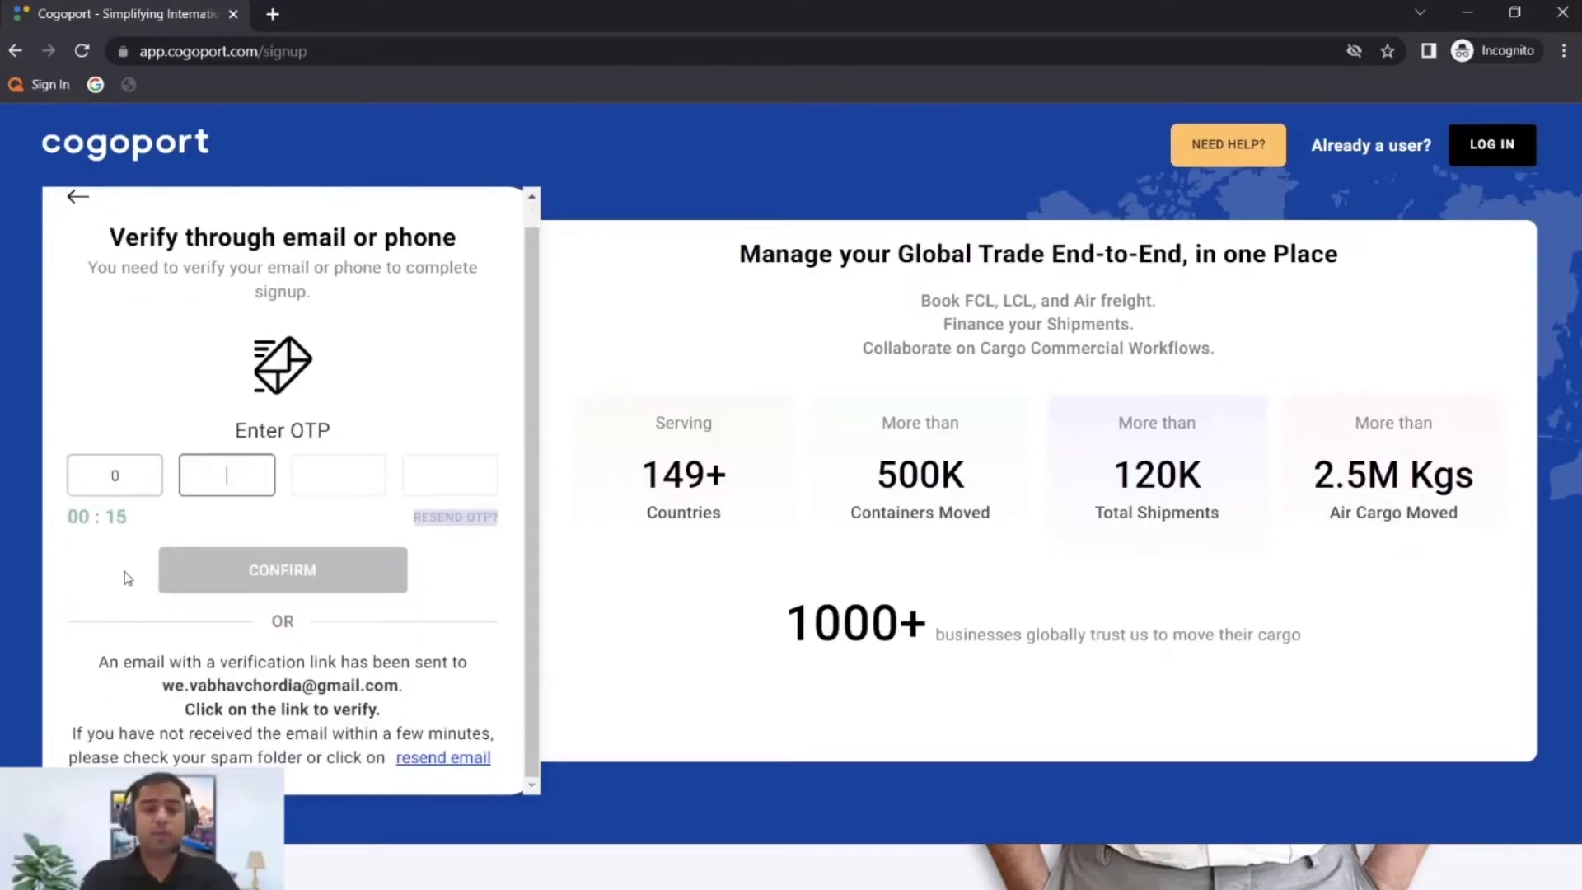
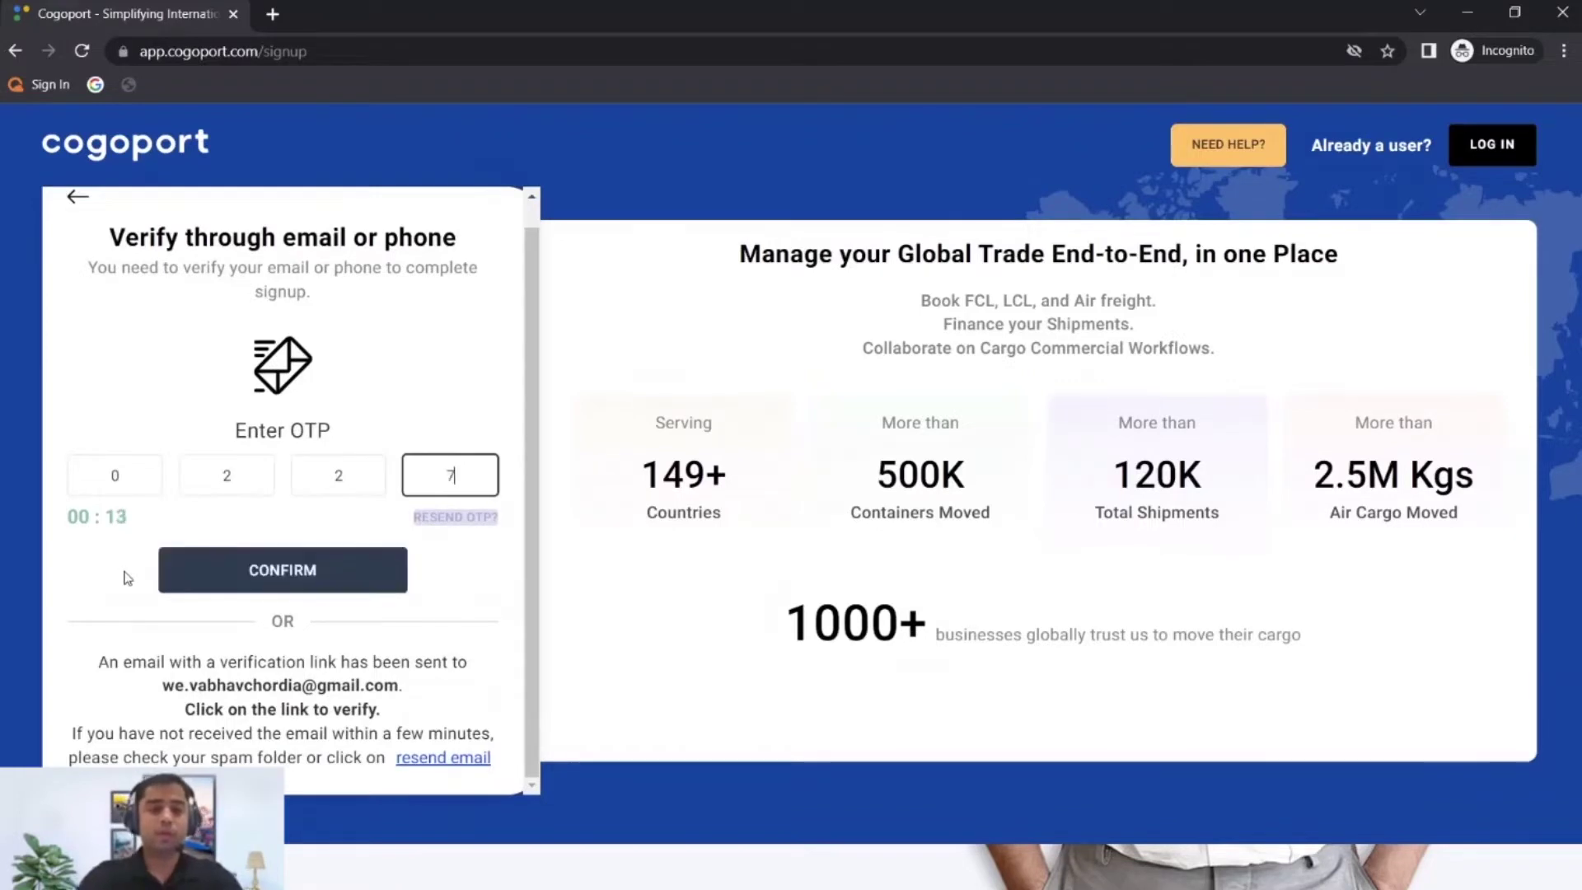
pyautogui.click(308, 569)
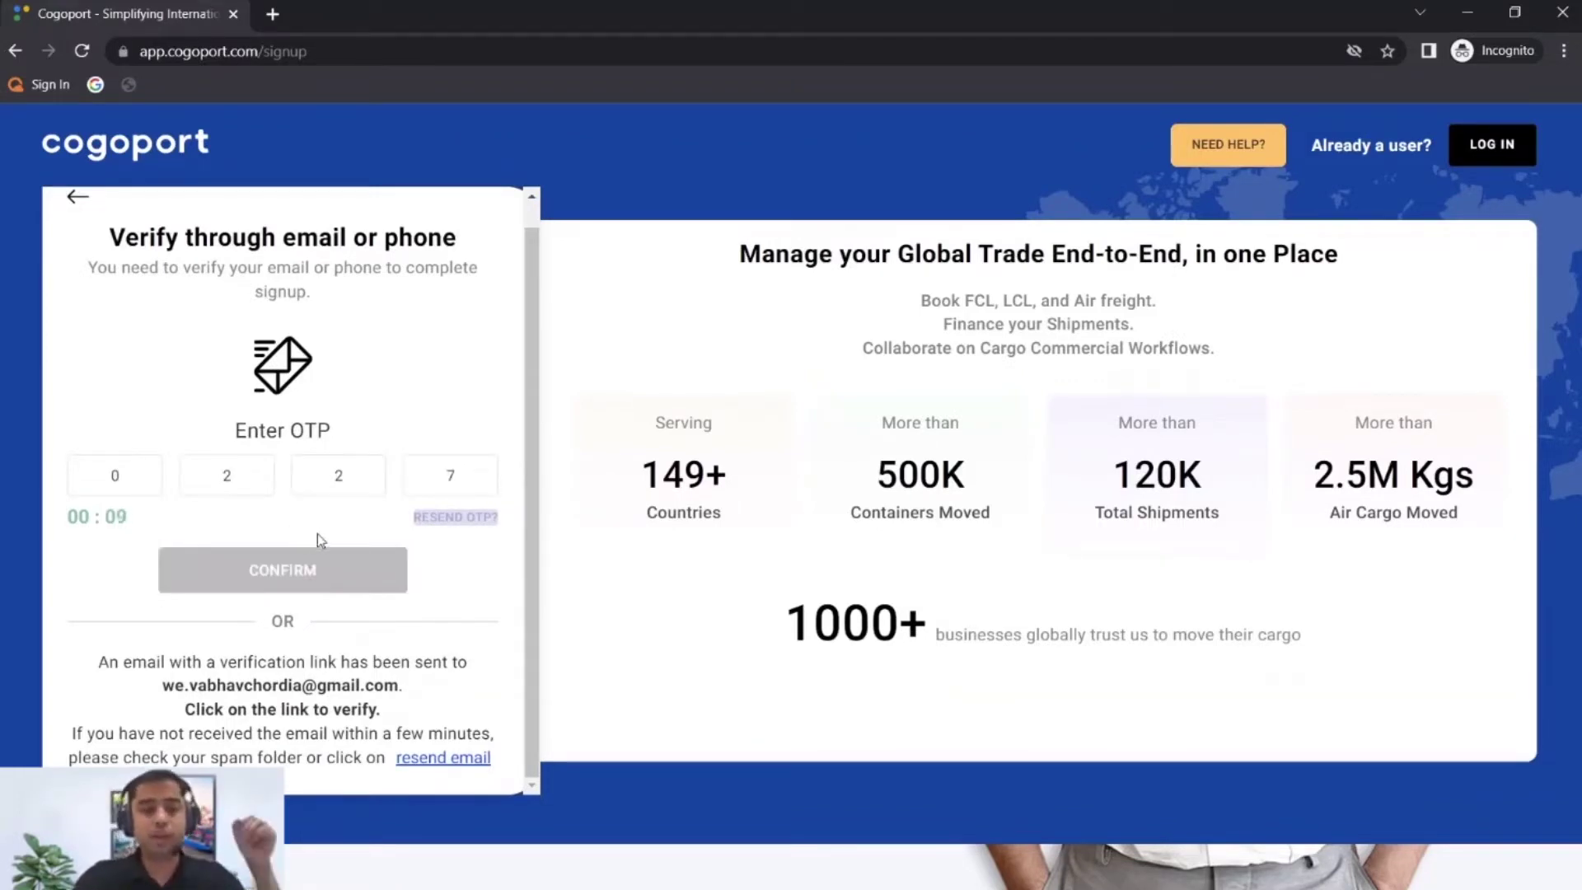
# Paste the company PAN copied from the Notepad notes into the PAN field.
pyautogui.click(230, 483)
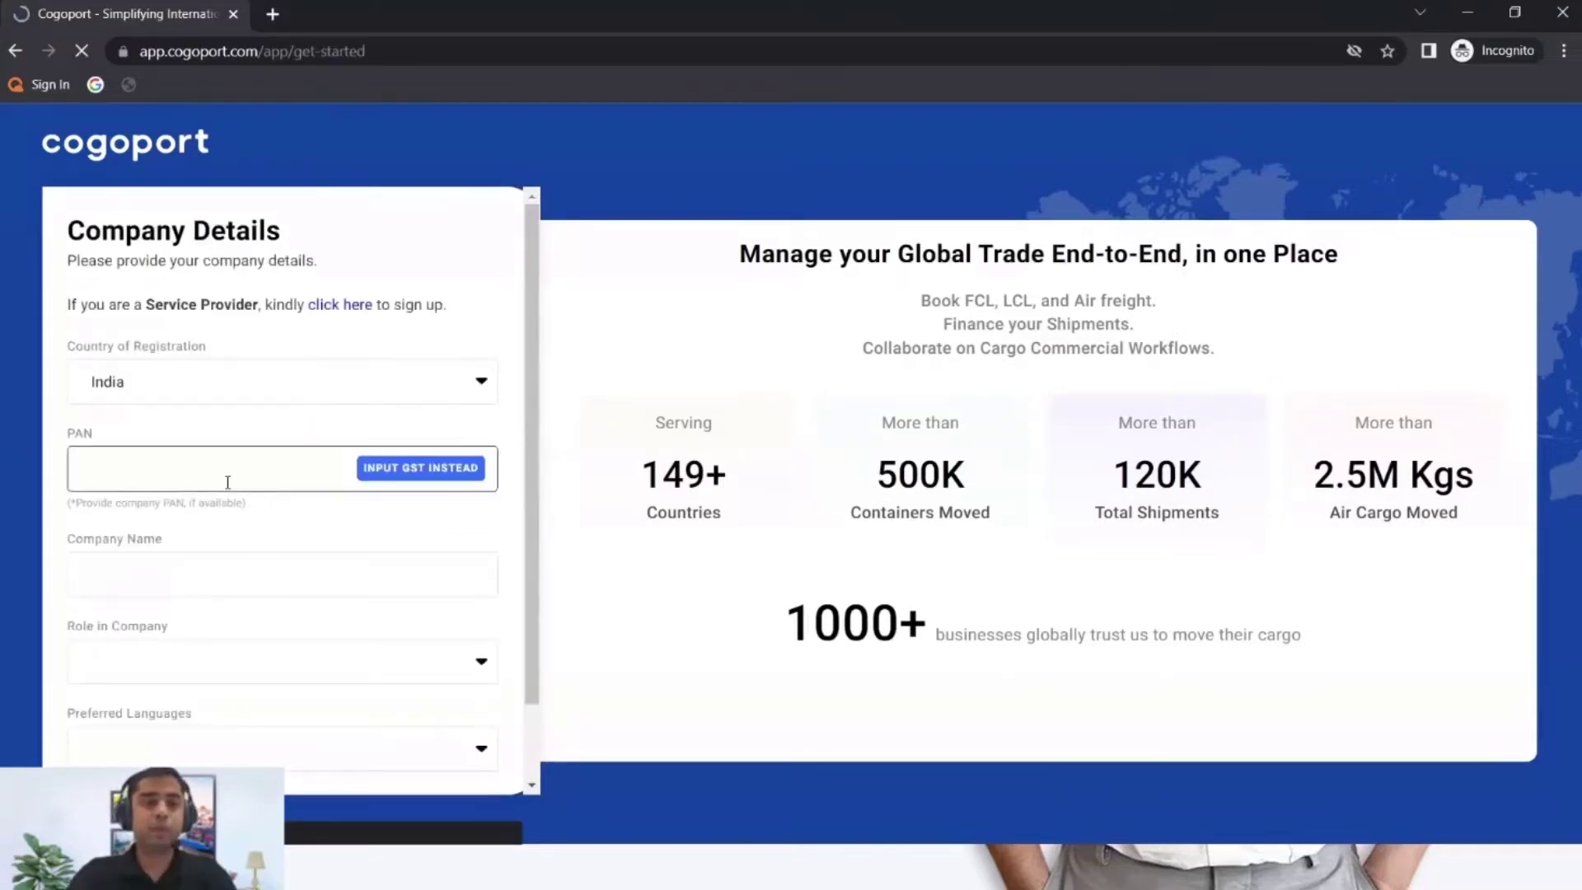
pyautogui.hotkey('alt', 'Tab')
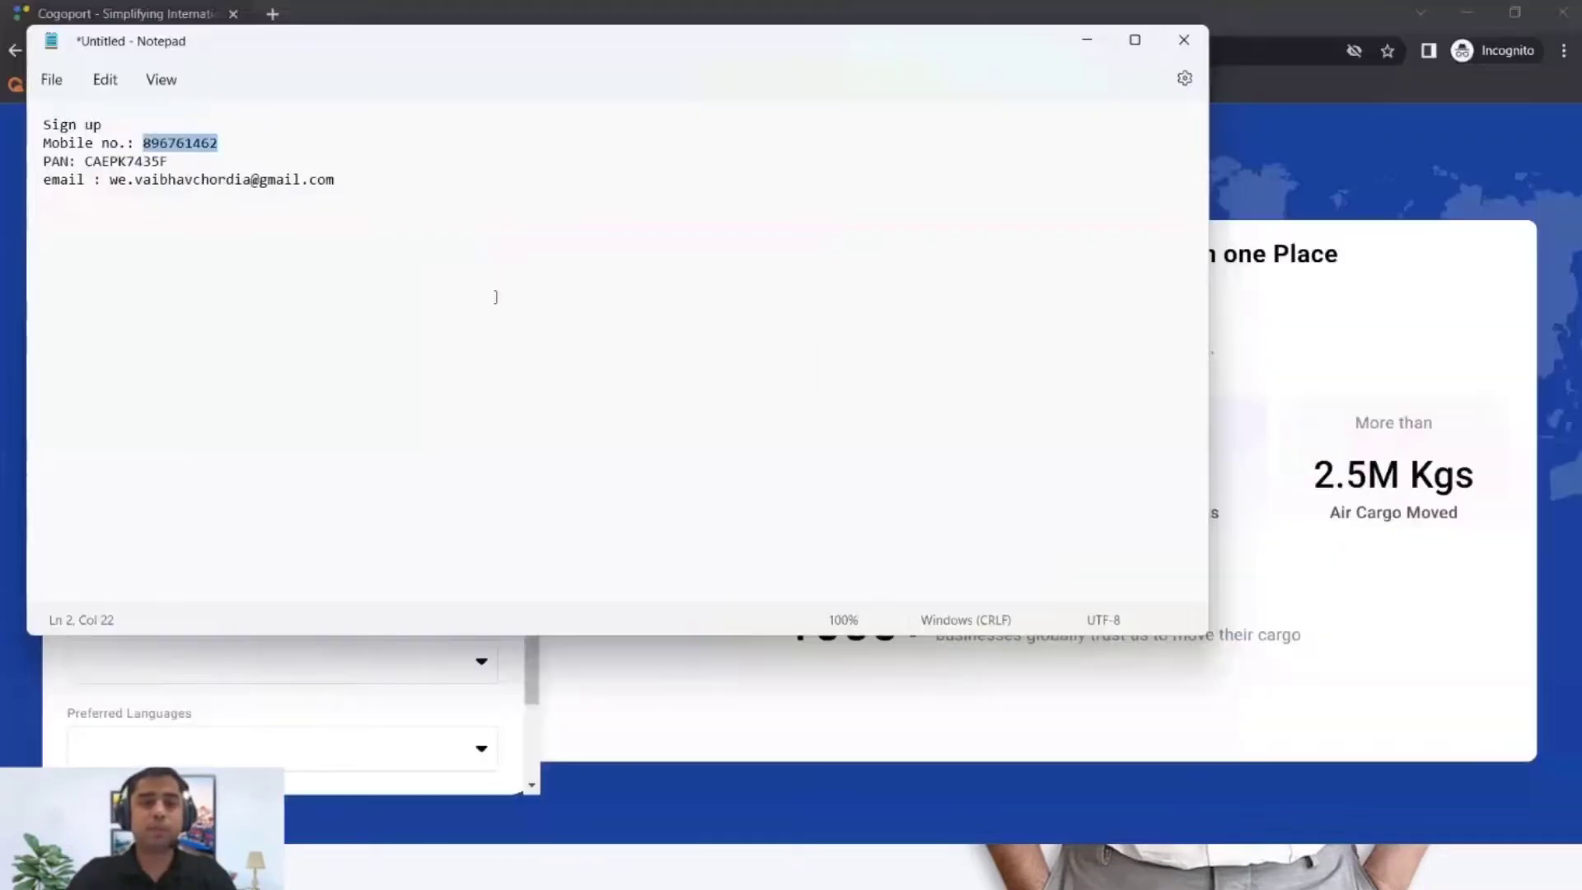
pyautogui.click(100, 145)
pyautogui.doubleClick(124, 160)
pyautogui.hotkey('ctrl', 'c')
pyautogui.hotkey('alt', 'Tab')
pyautogui.hotkey('ctrl', 'v')
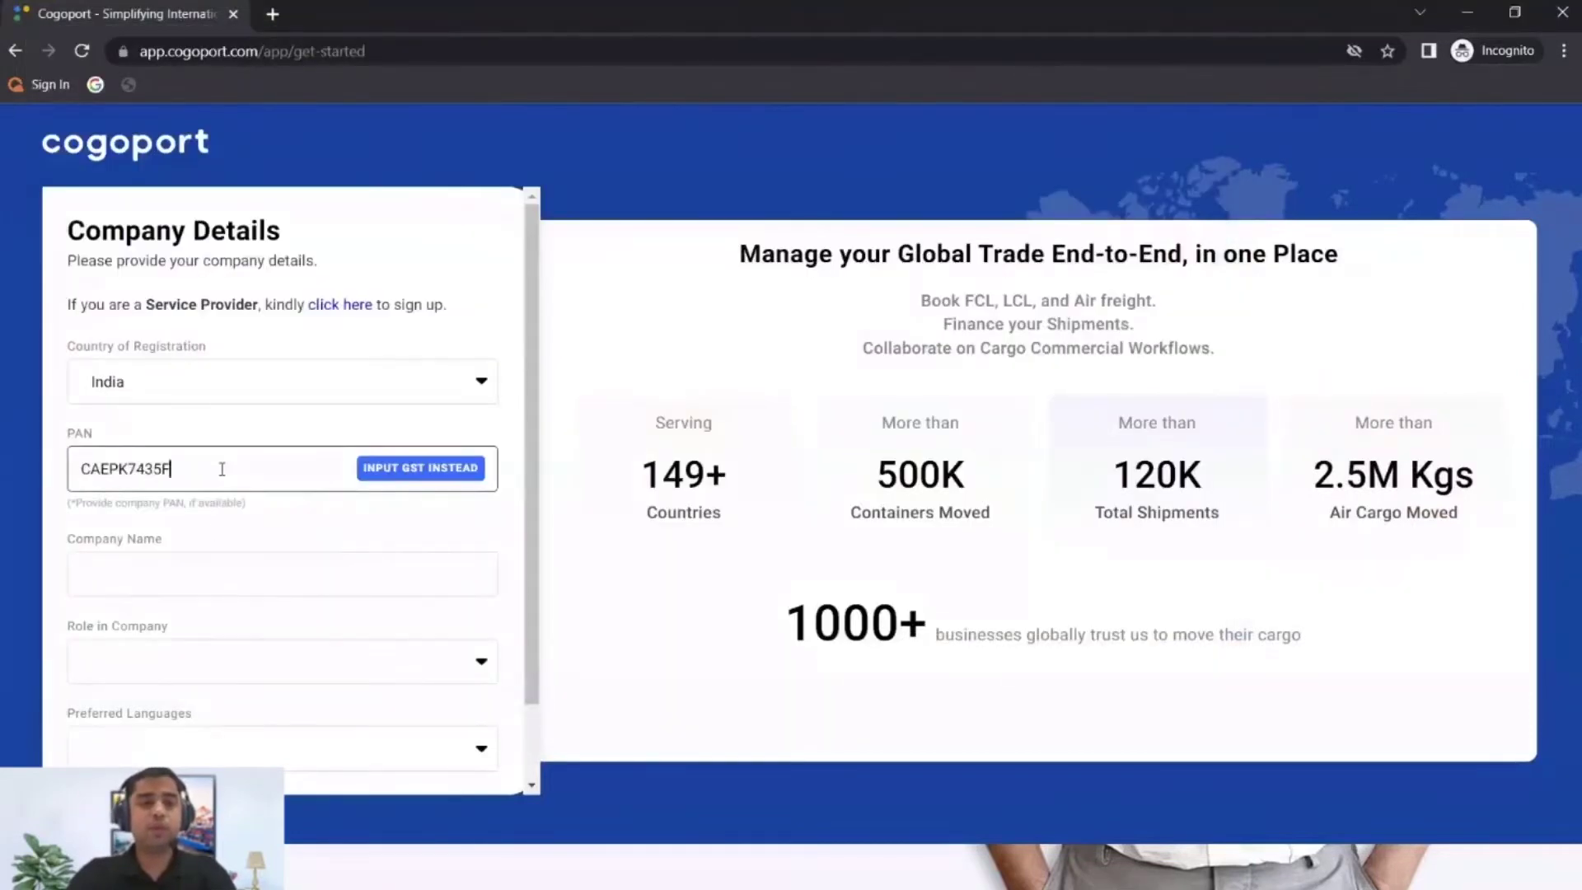
# Enter company name ABV, role Partner/Owner/Director, language English India, and submit the details.
pyautogui.click(208, 567)
pyautogui.write('A')
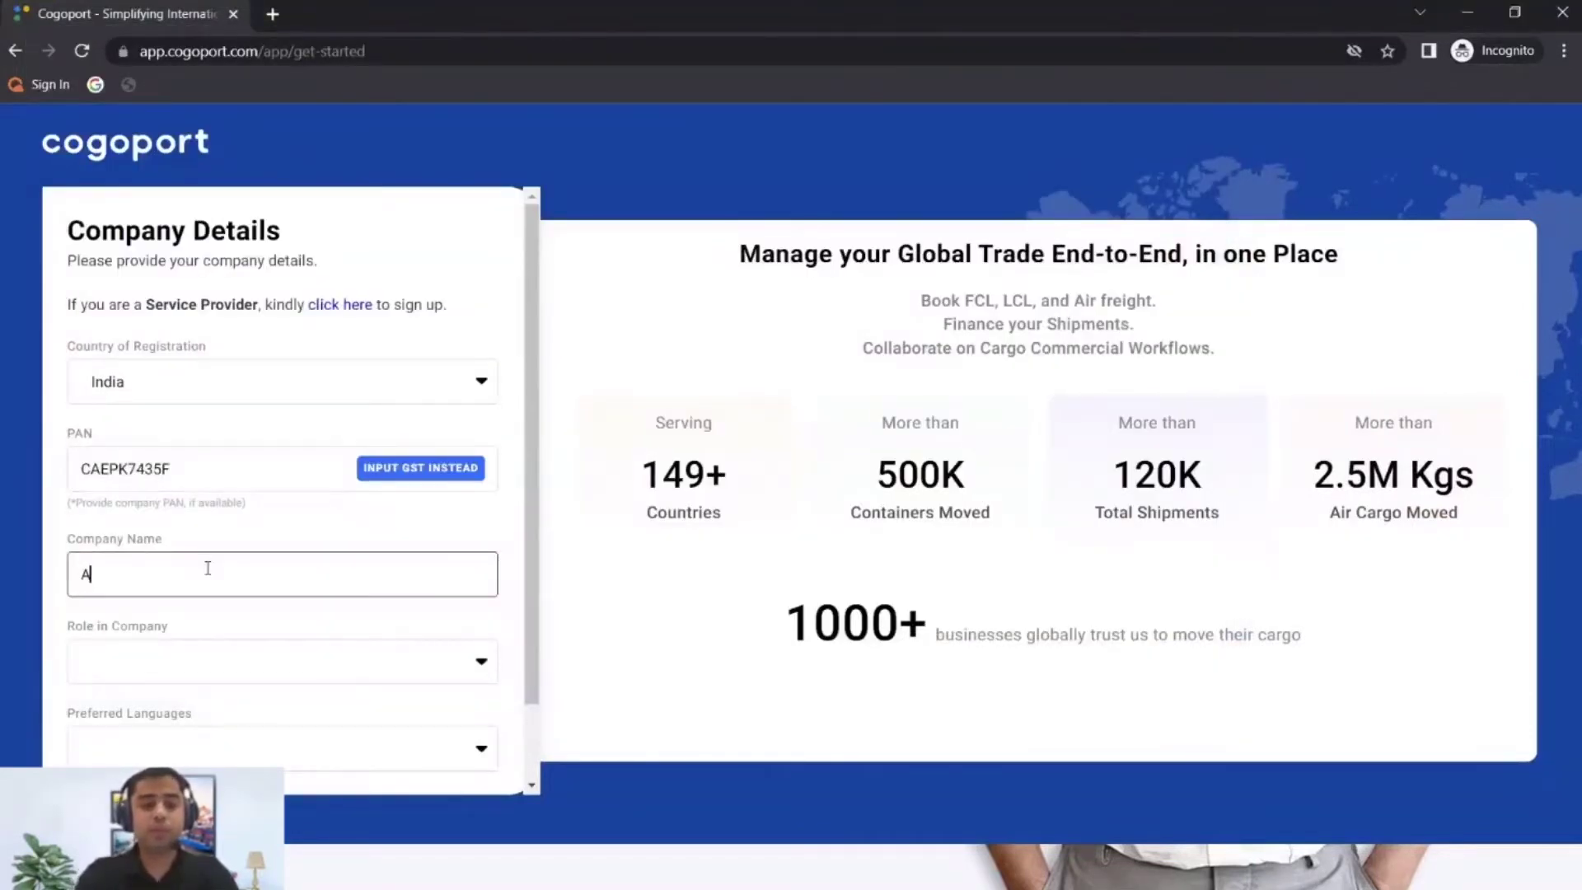
pyautogui.write('BV')
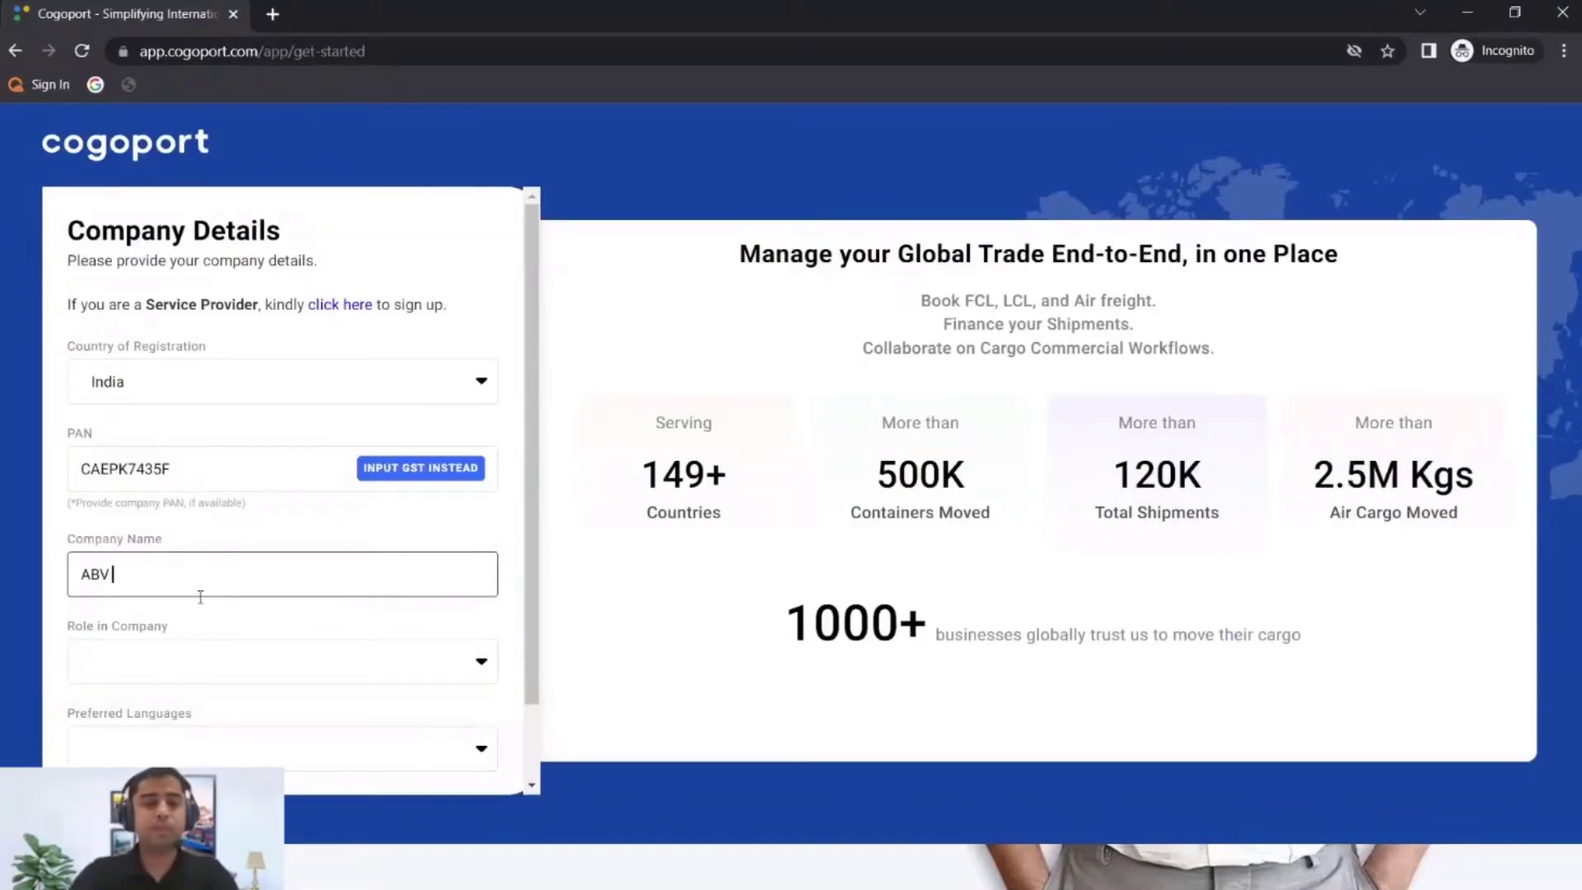
pyautogui.click(185, 669)
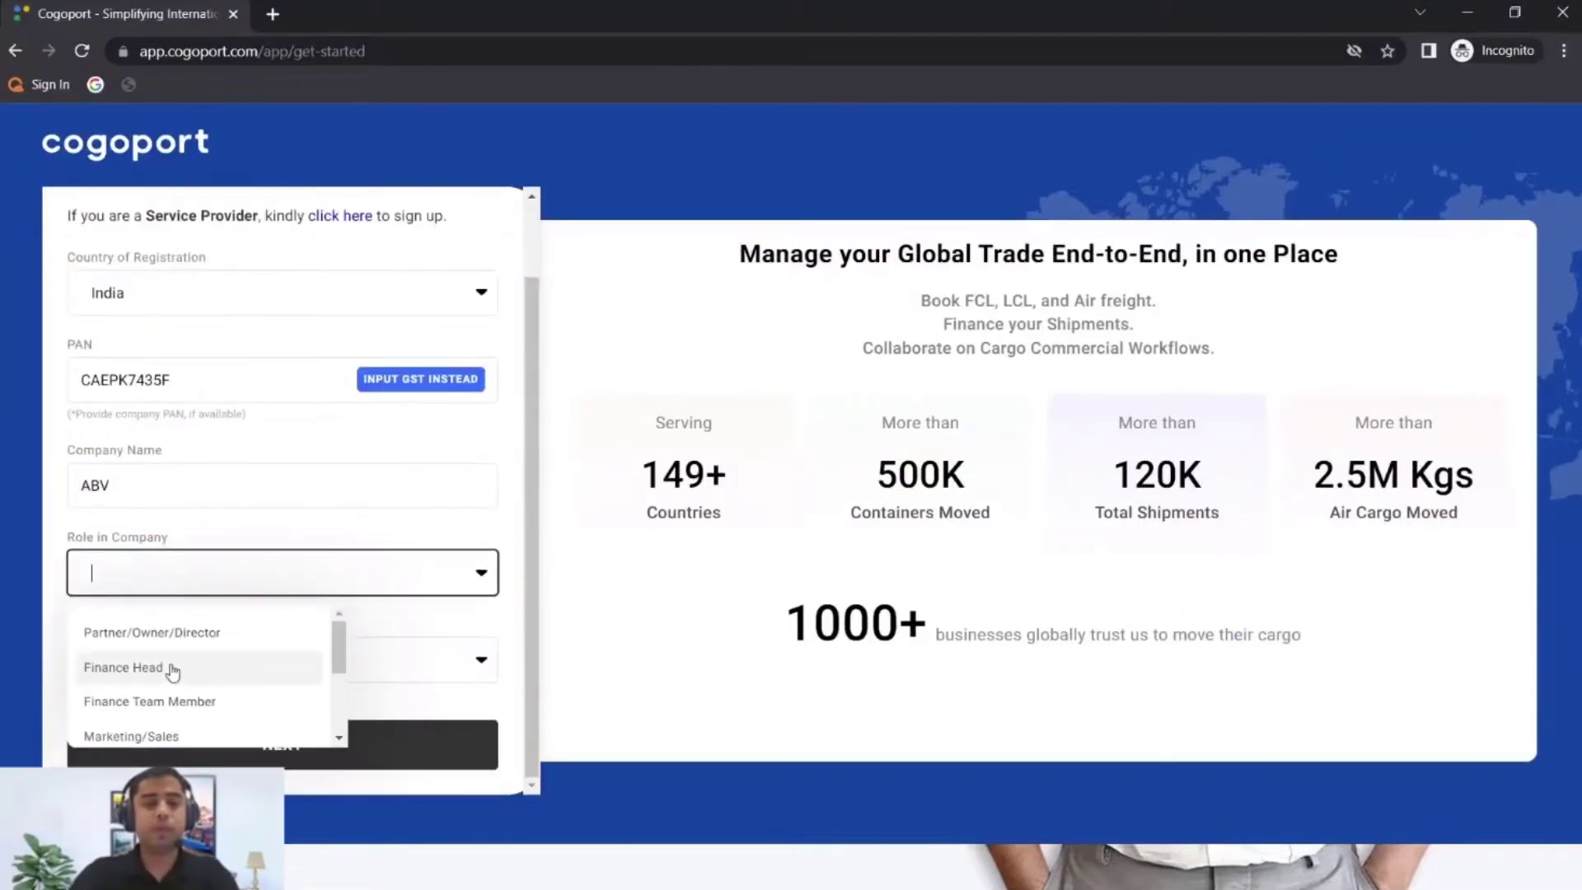
pyautogui.click(171, 634)
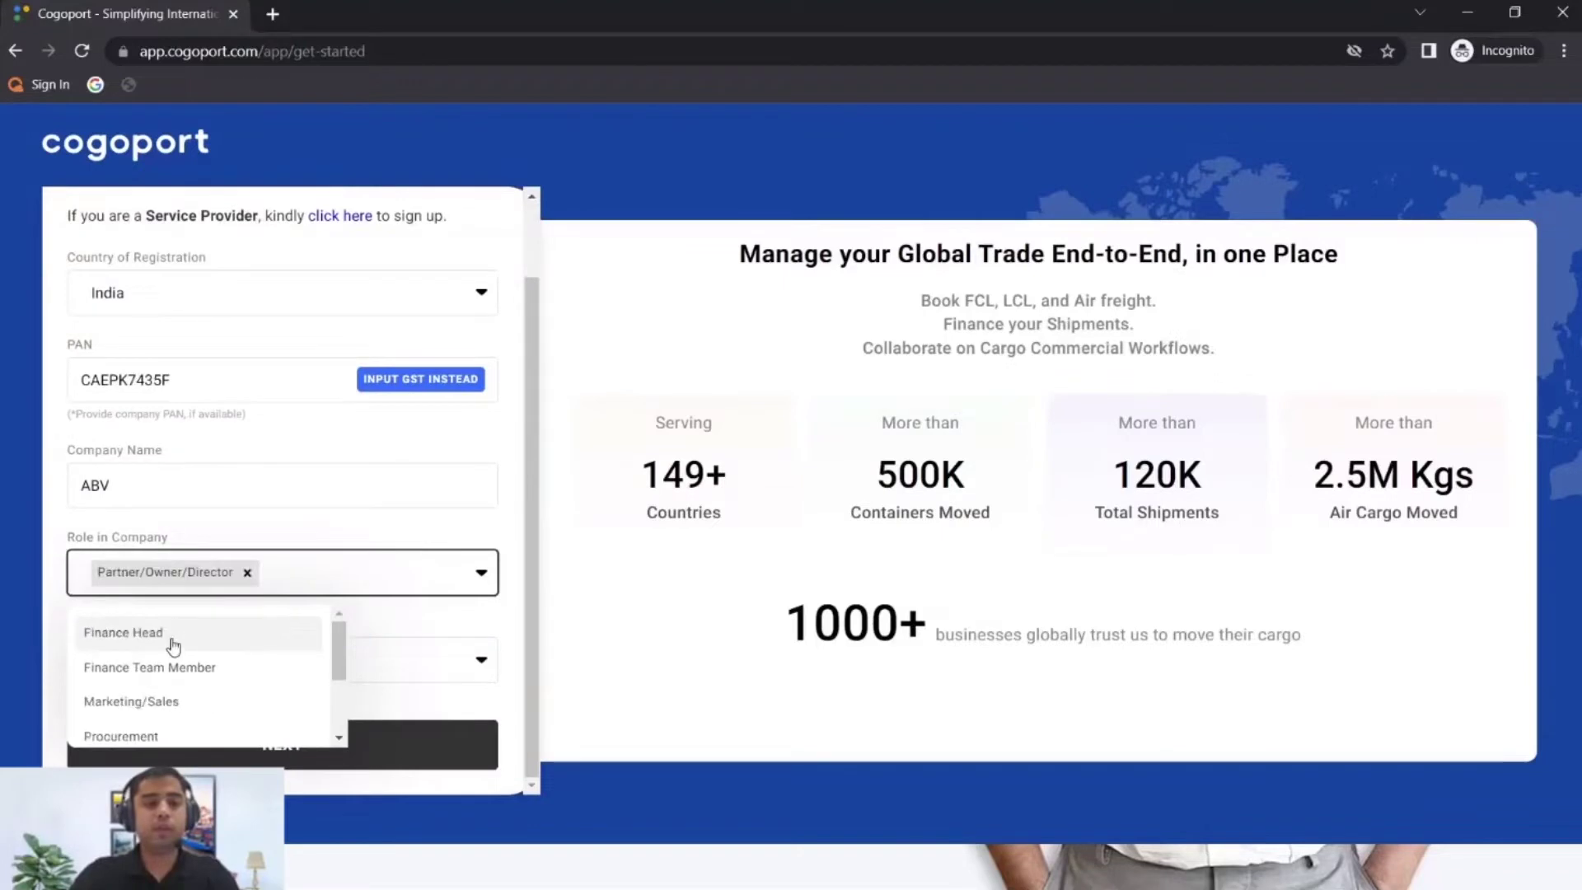
pyautogui.click(424, 664)
pyautogui.scroll(-1, 222, 717)
pyautogui.scroll(1, 219, 719)
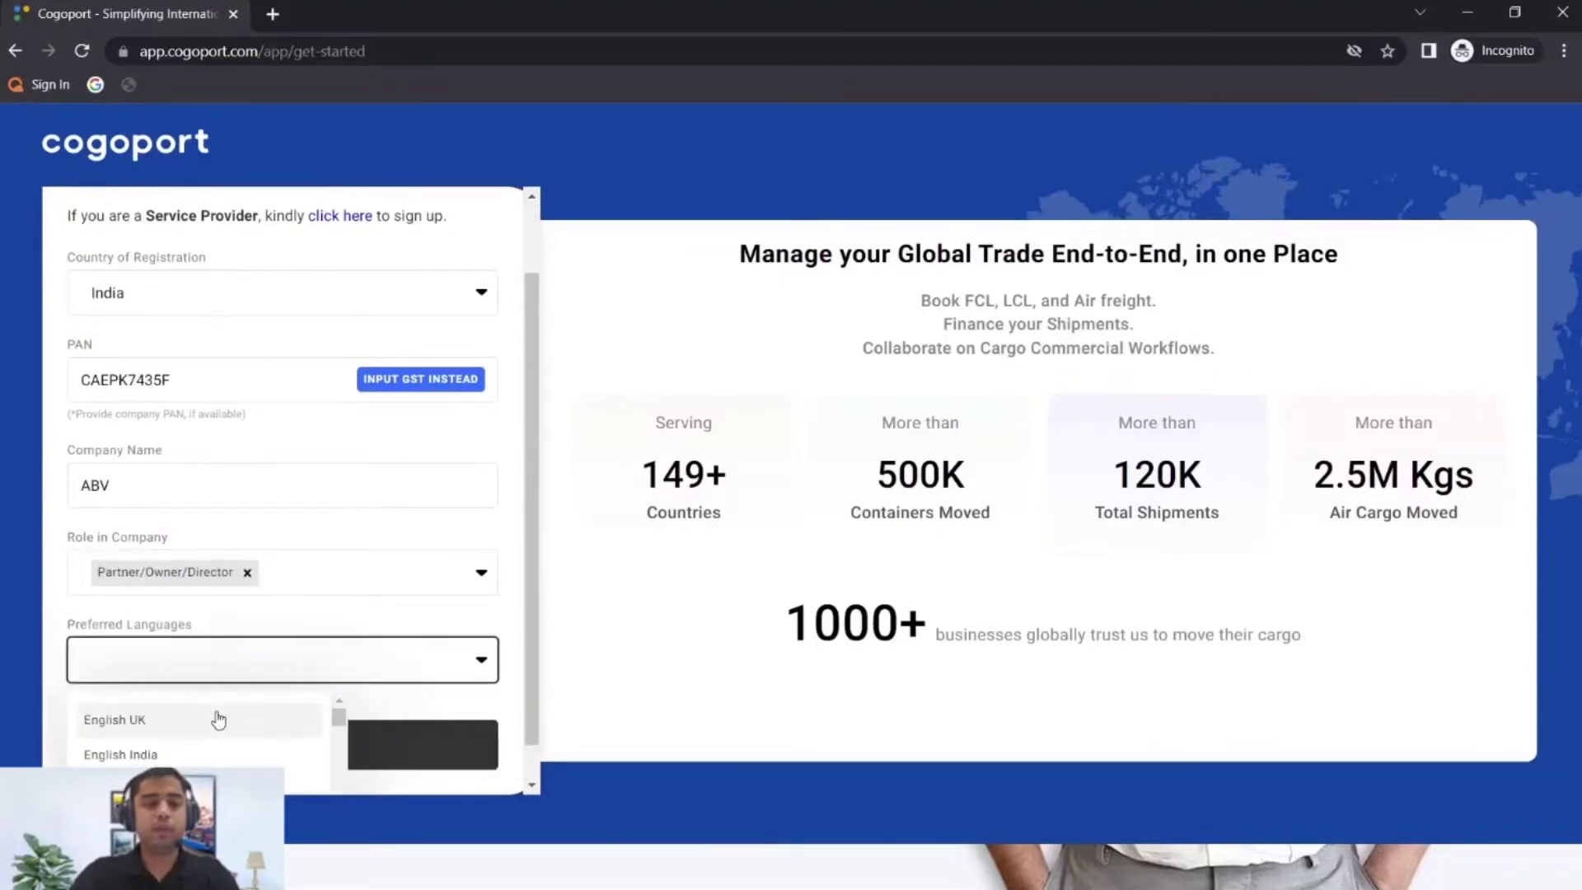
pyautogui.click(193, 754)
pyautogui.click(371, 692)
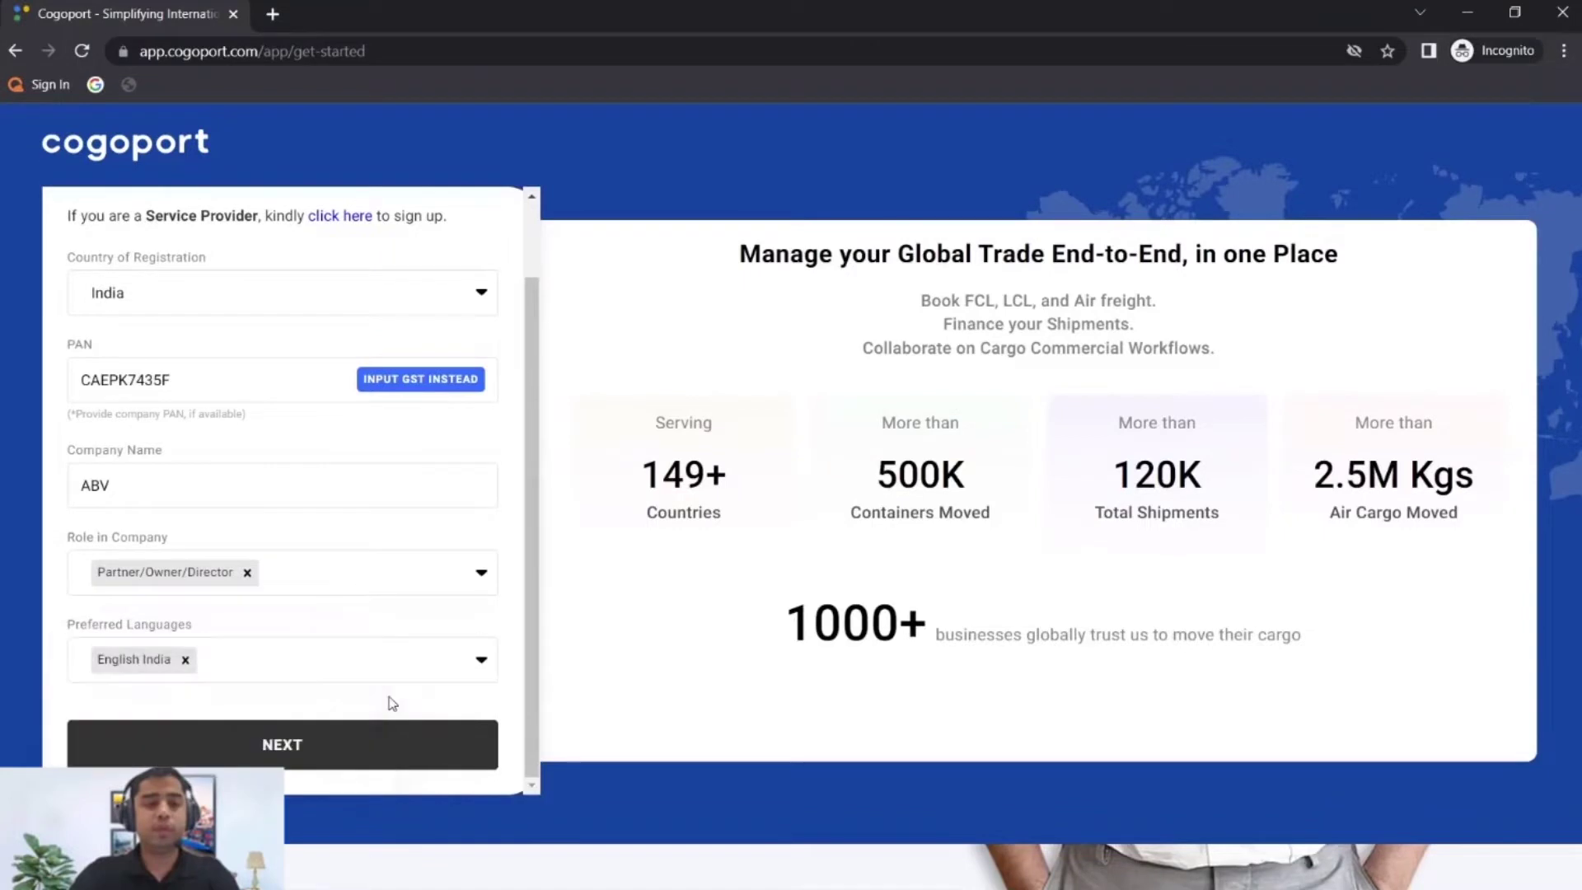
pyautogui.click(338, 734)
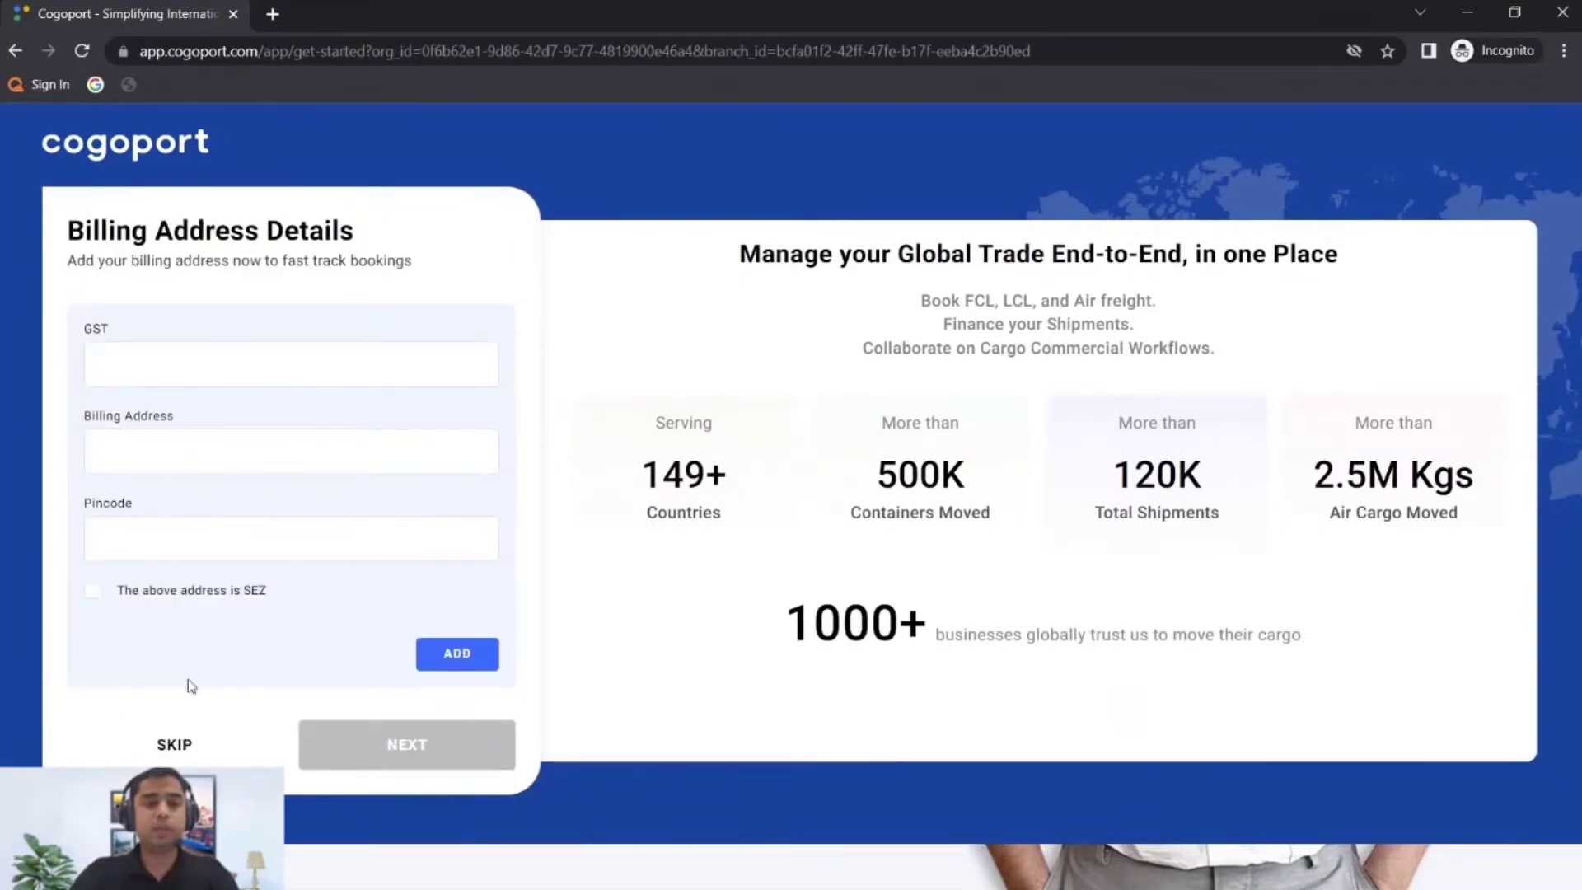
# Skip the billing address and team member invite steps.
pyautogui.click(187, 753)
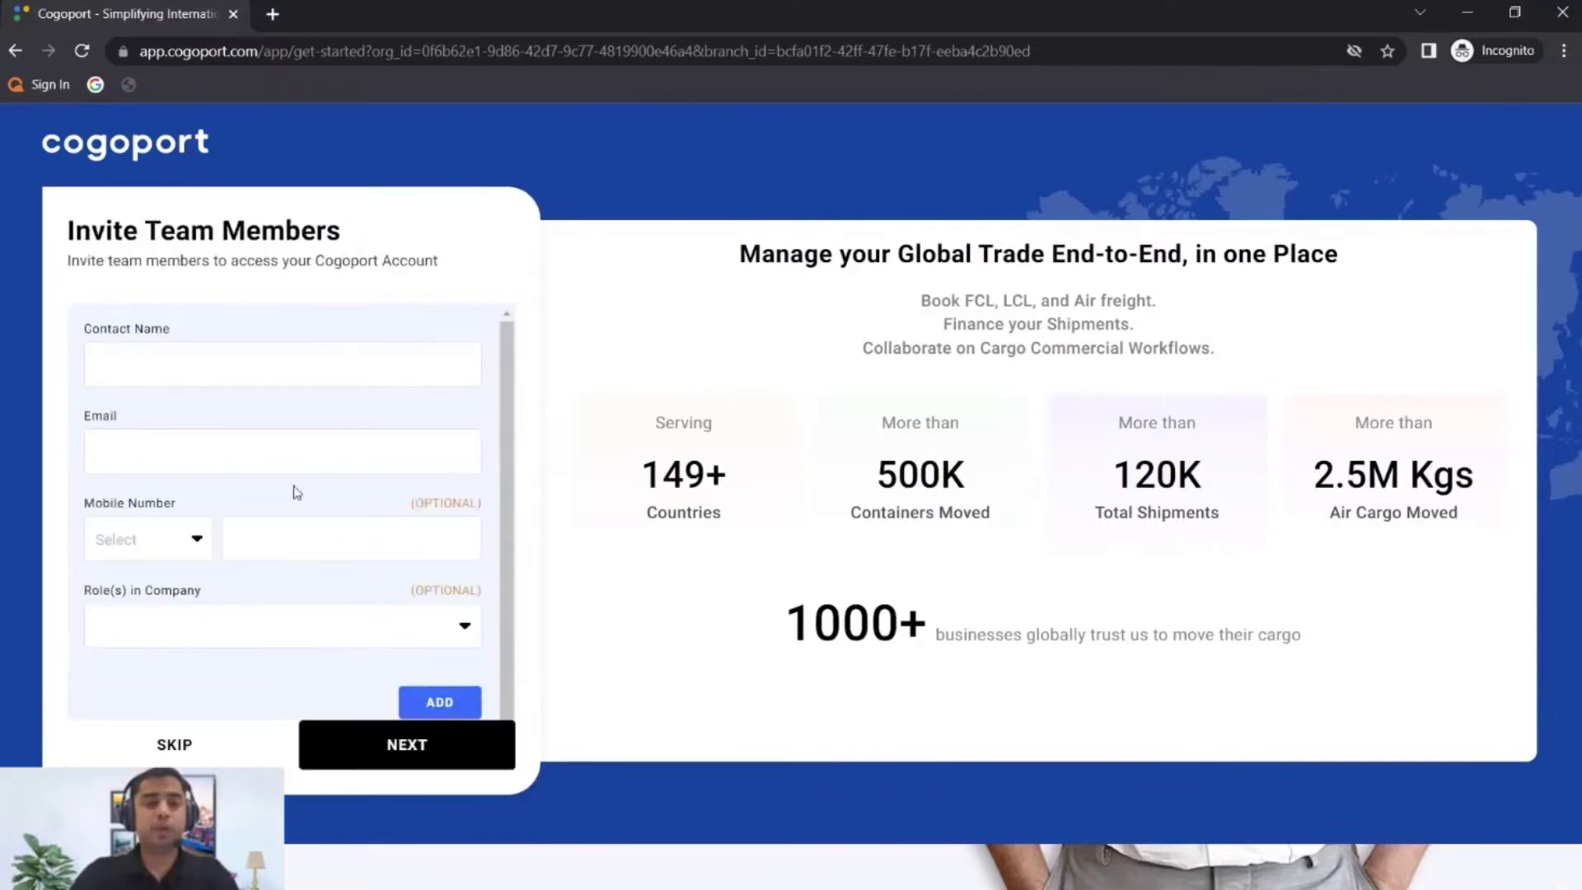
pyautogui.click(245, 430)
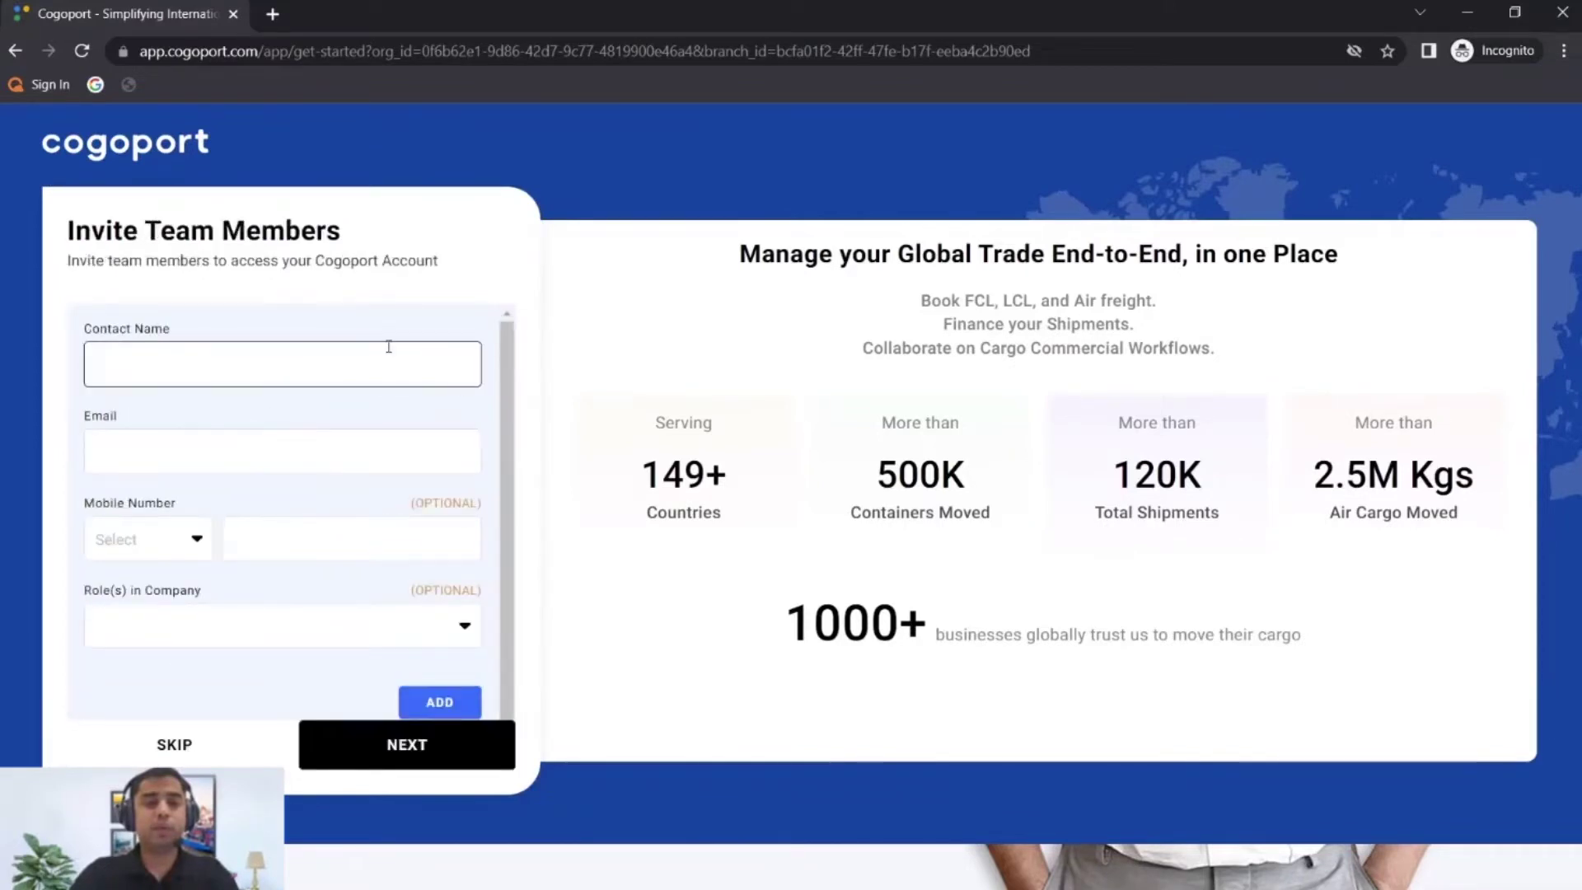
pyautogui.click(171, 741)
# Set the preferred call slot to 08:43 PM–09:43 PM and finish account setup.
pyautogui.click(192, 591)
pyautogui.scroll(-2, 212, 677)
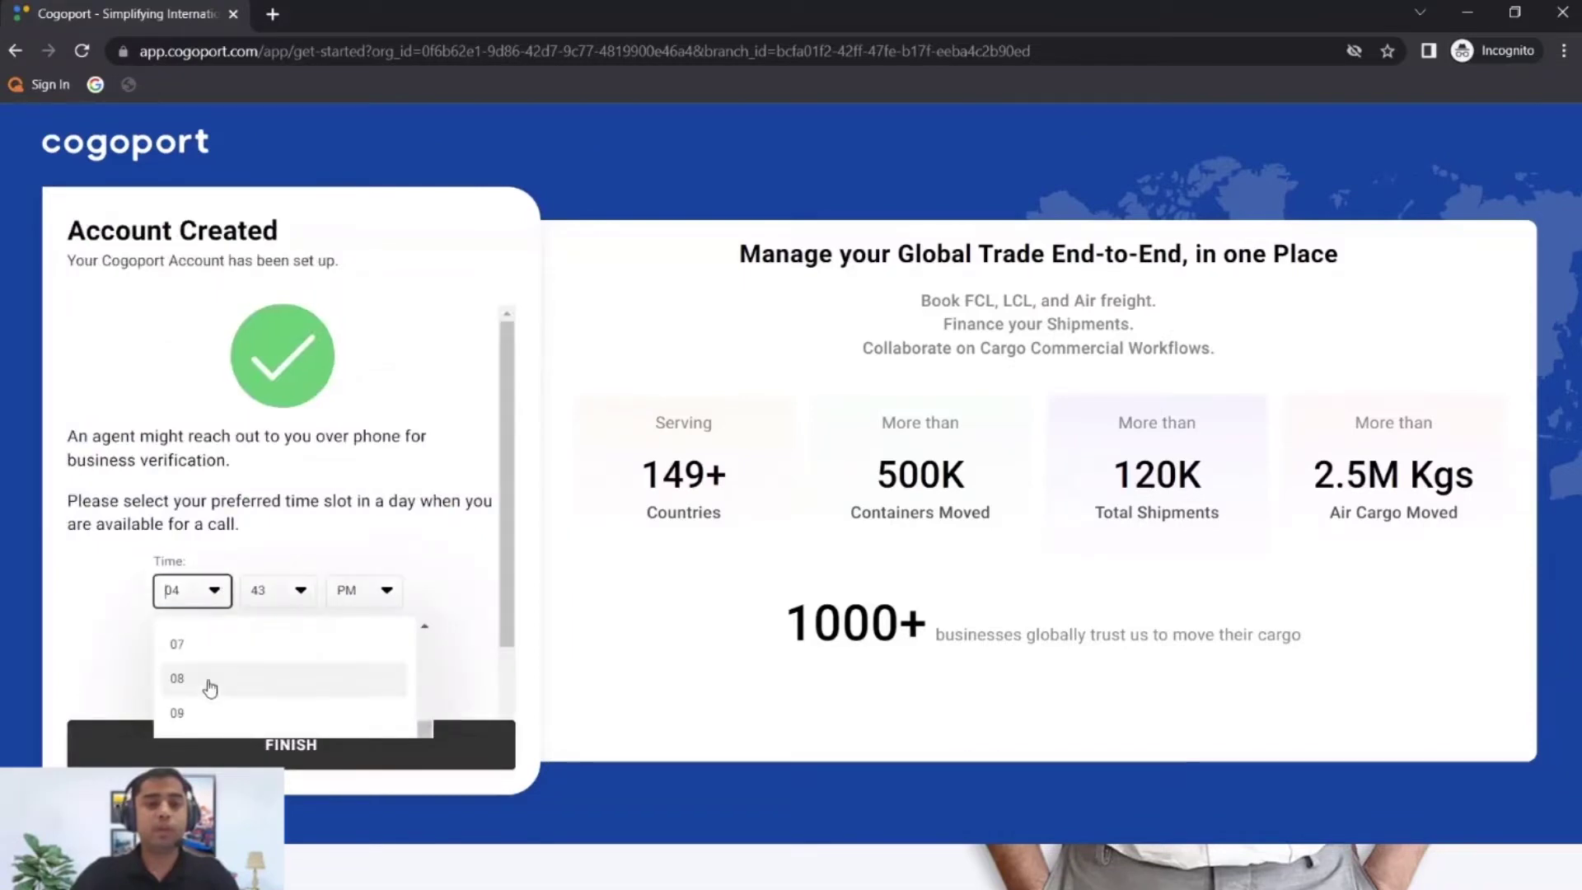
pyautogui.click(212, 677)
pyautogui.click(210, 674)
pyautogui.scroll(-3, 203, 712)
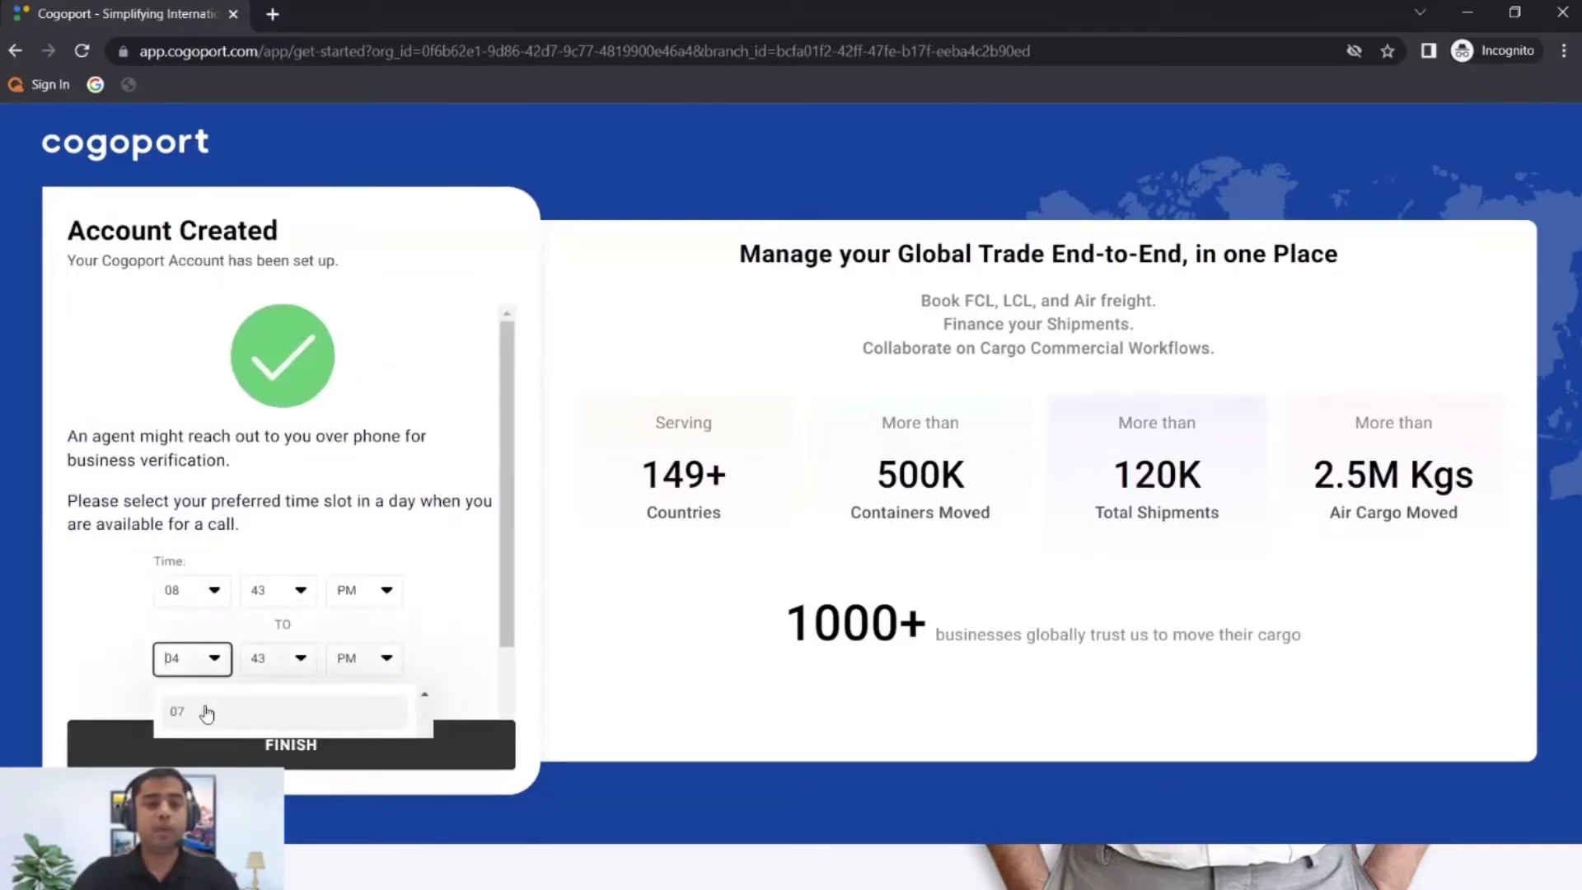
pyautogui.click(202, 718)
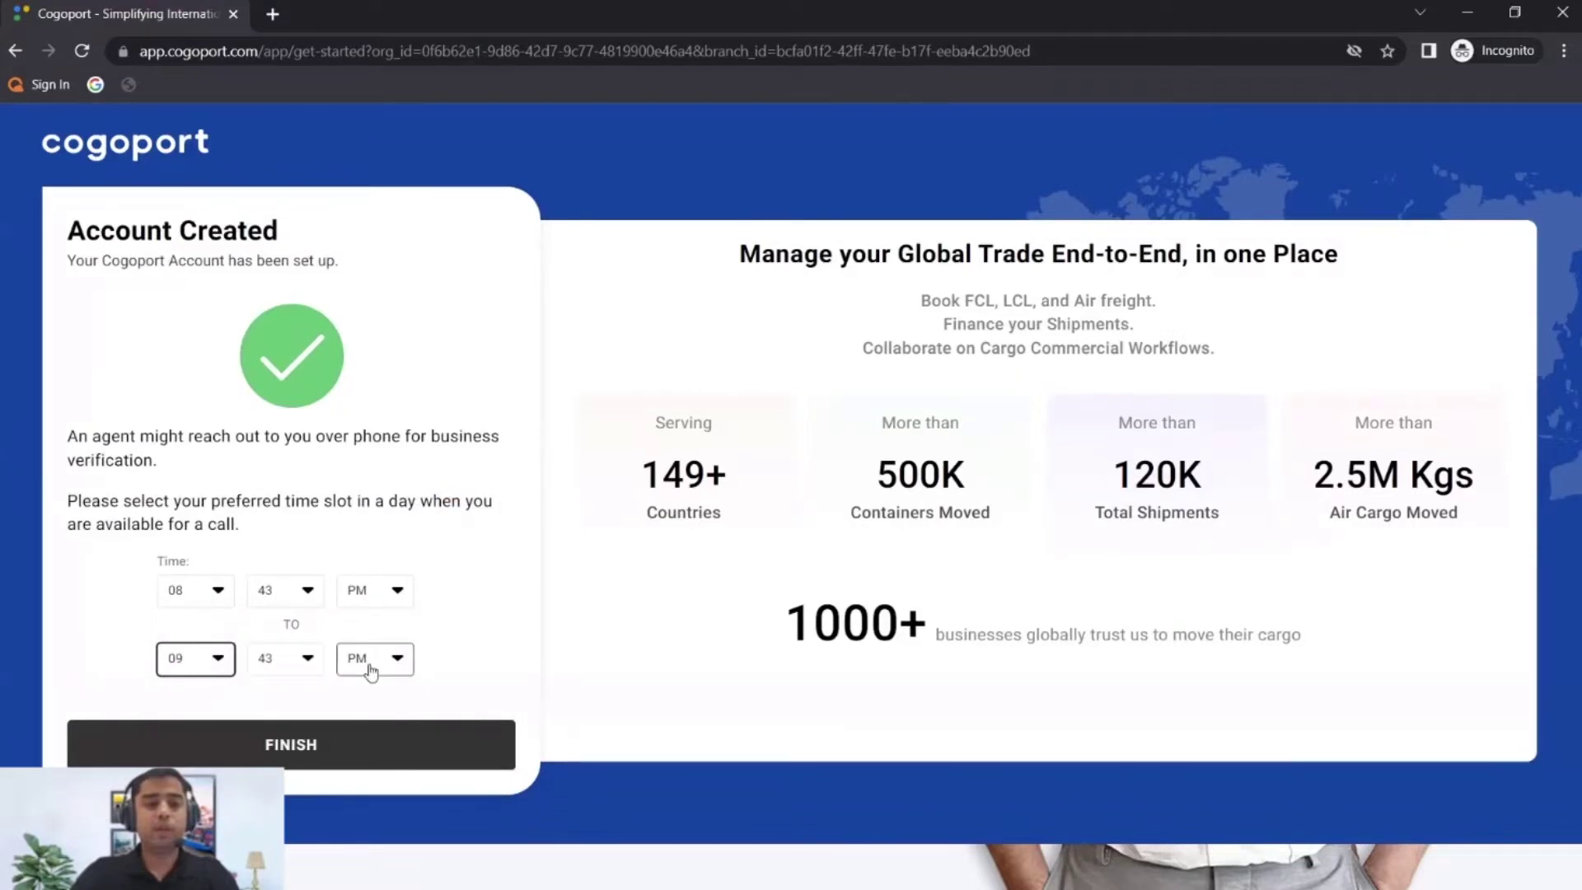
pyautogui.click(340, 745)
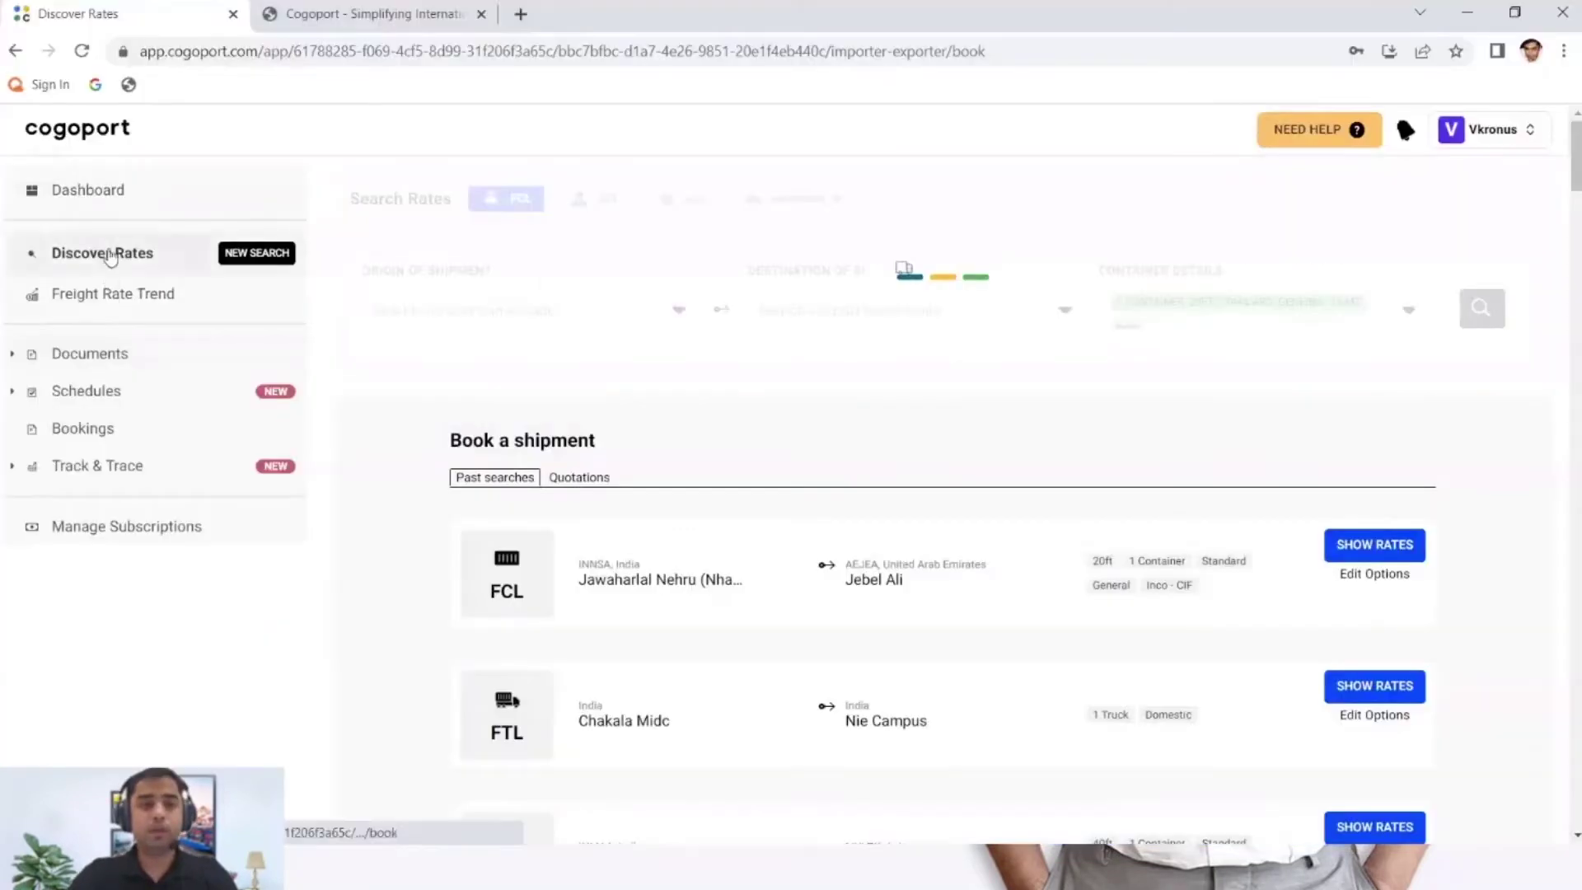
pyautogui.click(112, 196)
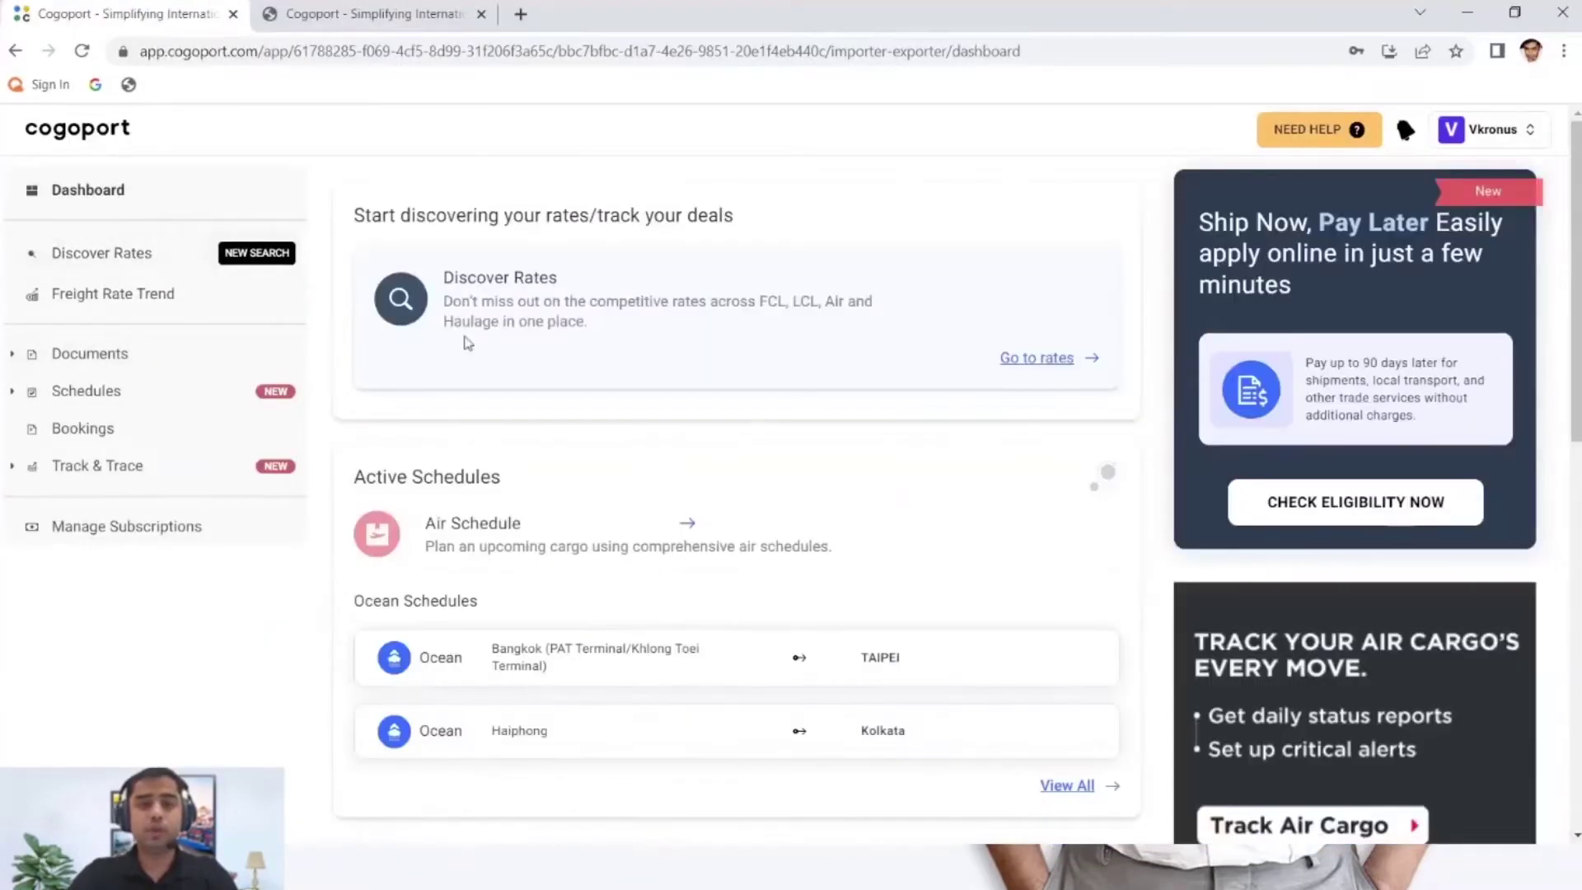
pyautogui.scroll(-2, 468, 342)
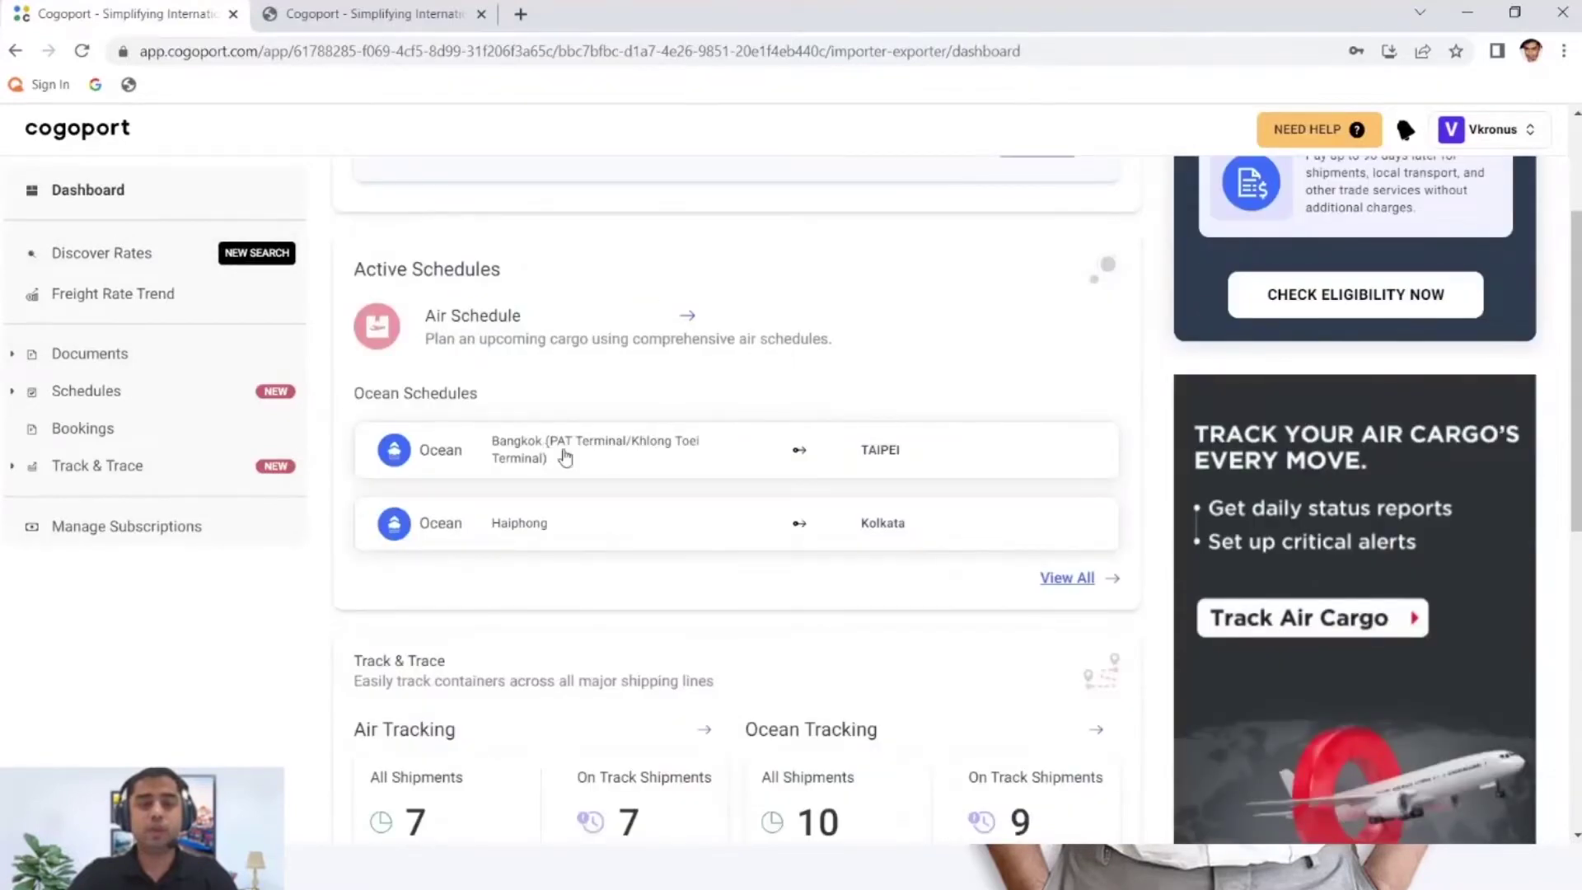
pyautogui.scroll(-2, 565, 452)
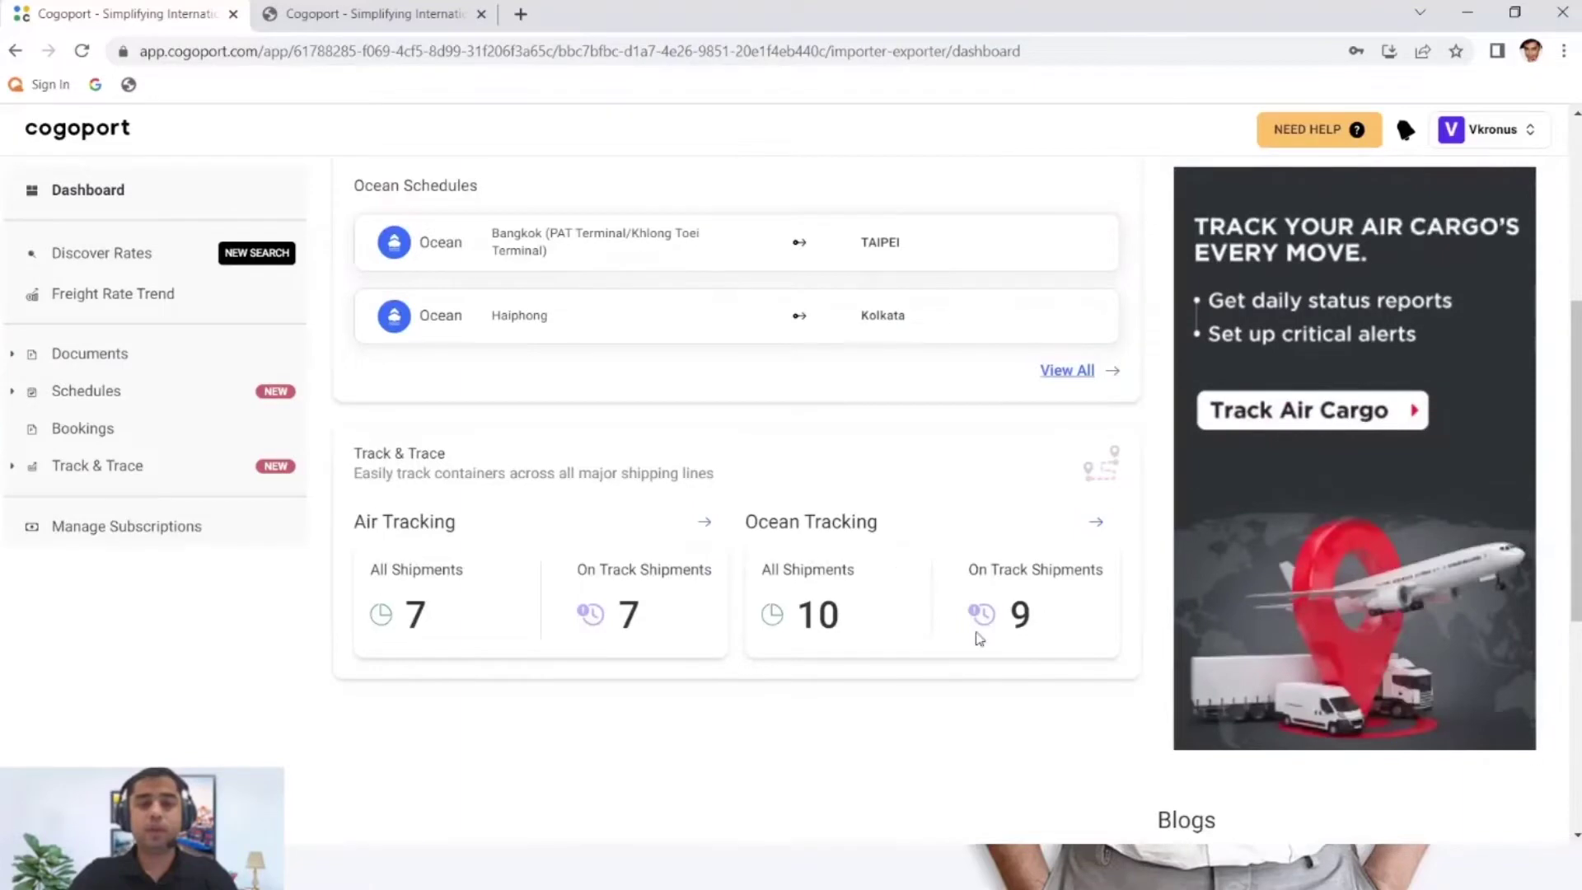
pyautogui.scroll(-1, 1148, 536)
pyautogui.scroll(4, 1151, 536)
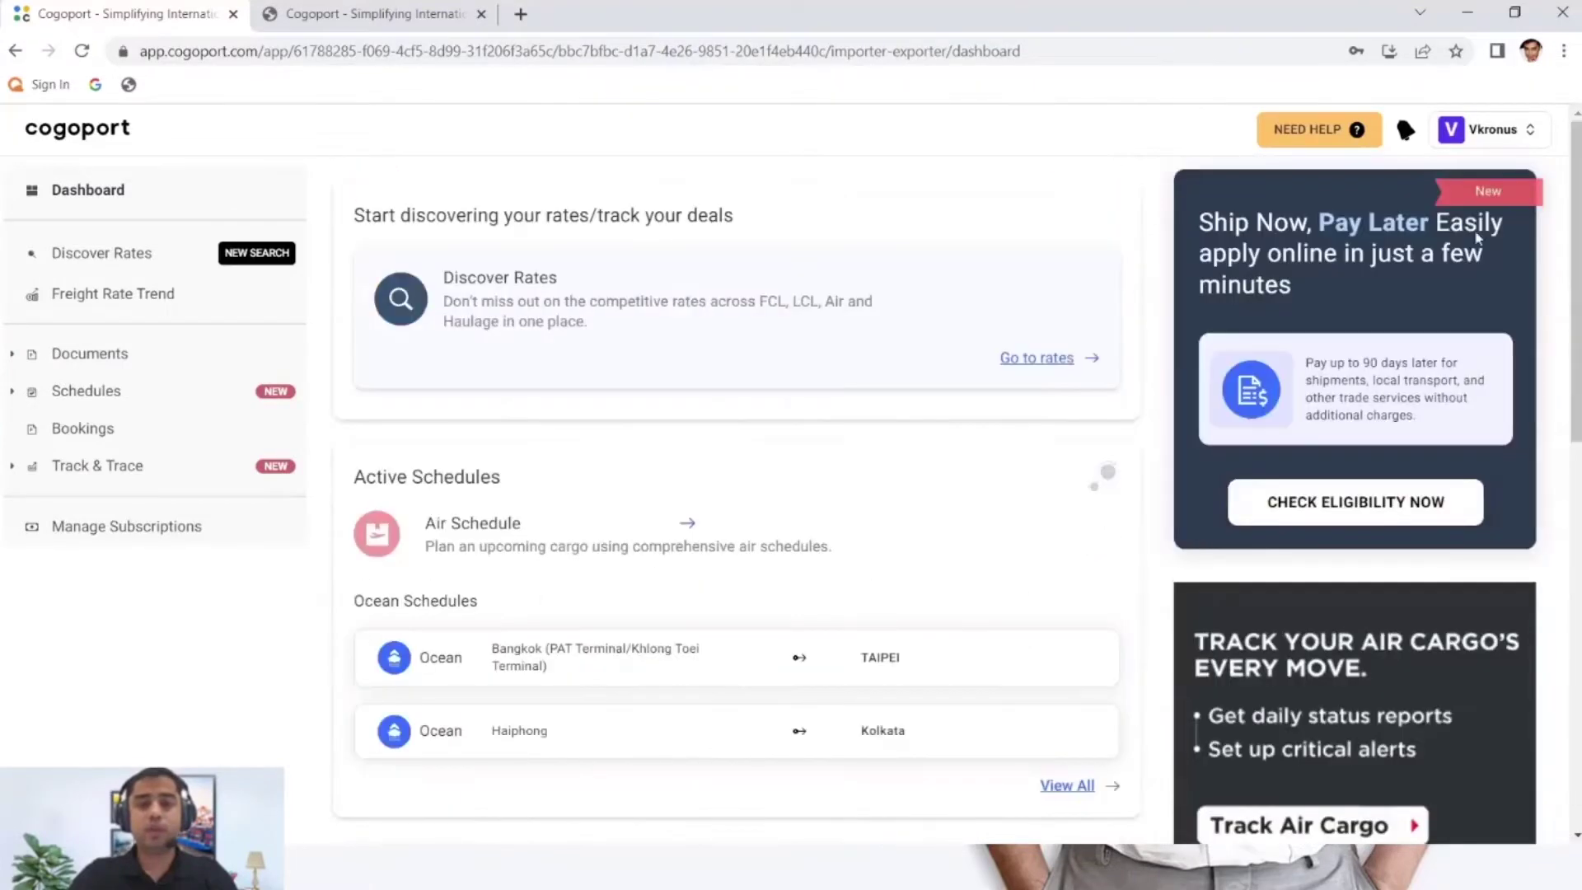
pyautogui.scroll(-5, 1211, 692)
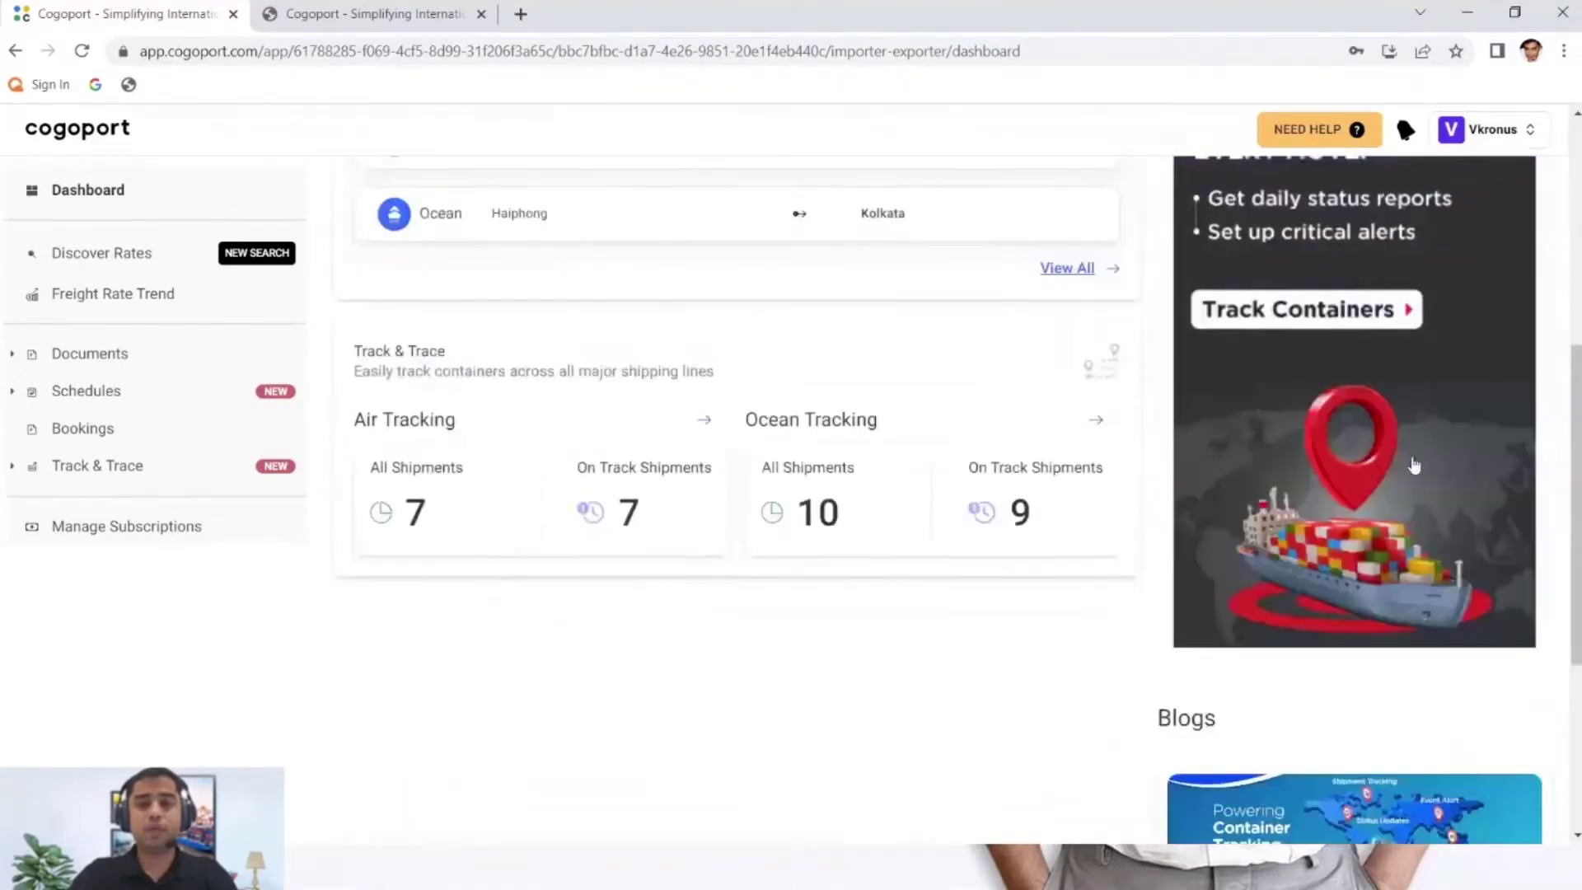
pyautogui.scroll(-3, 1165, 599)
pyautogui.scroll(-1, 1032, 551)
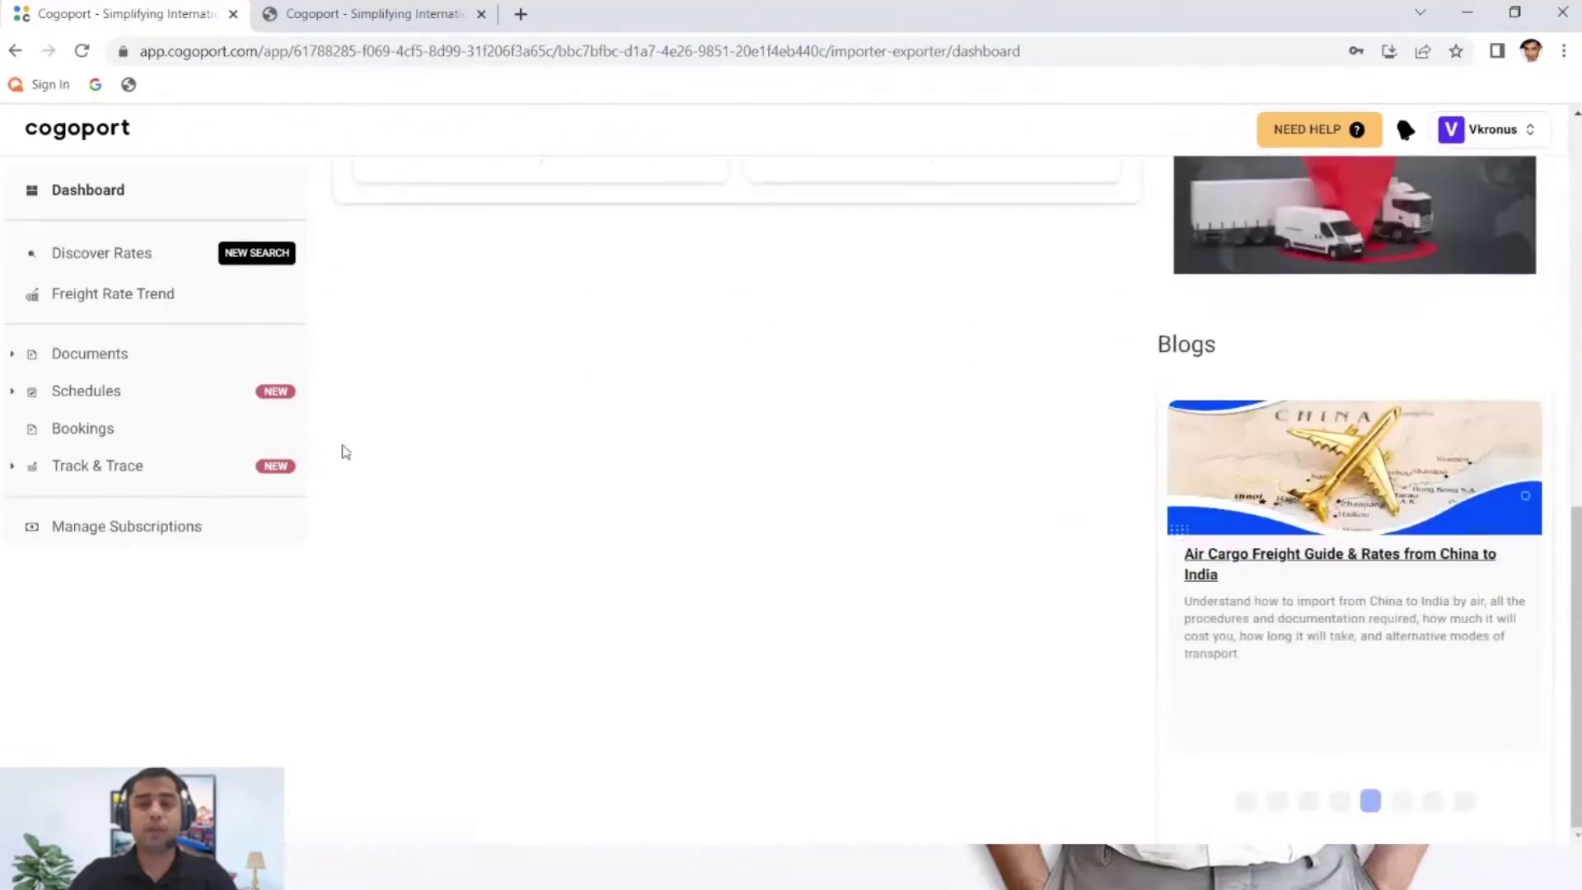
pyautogui.scroll(10, 79, 262)
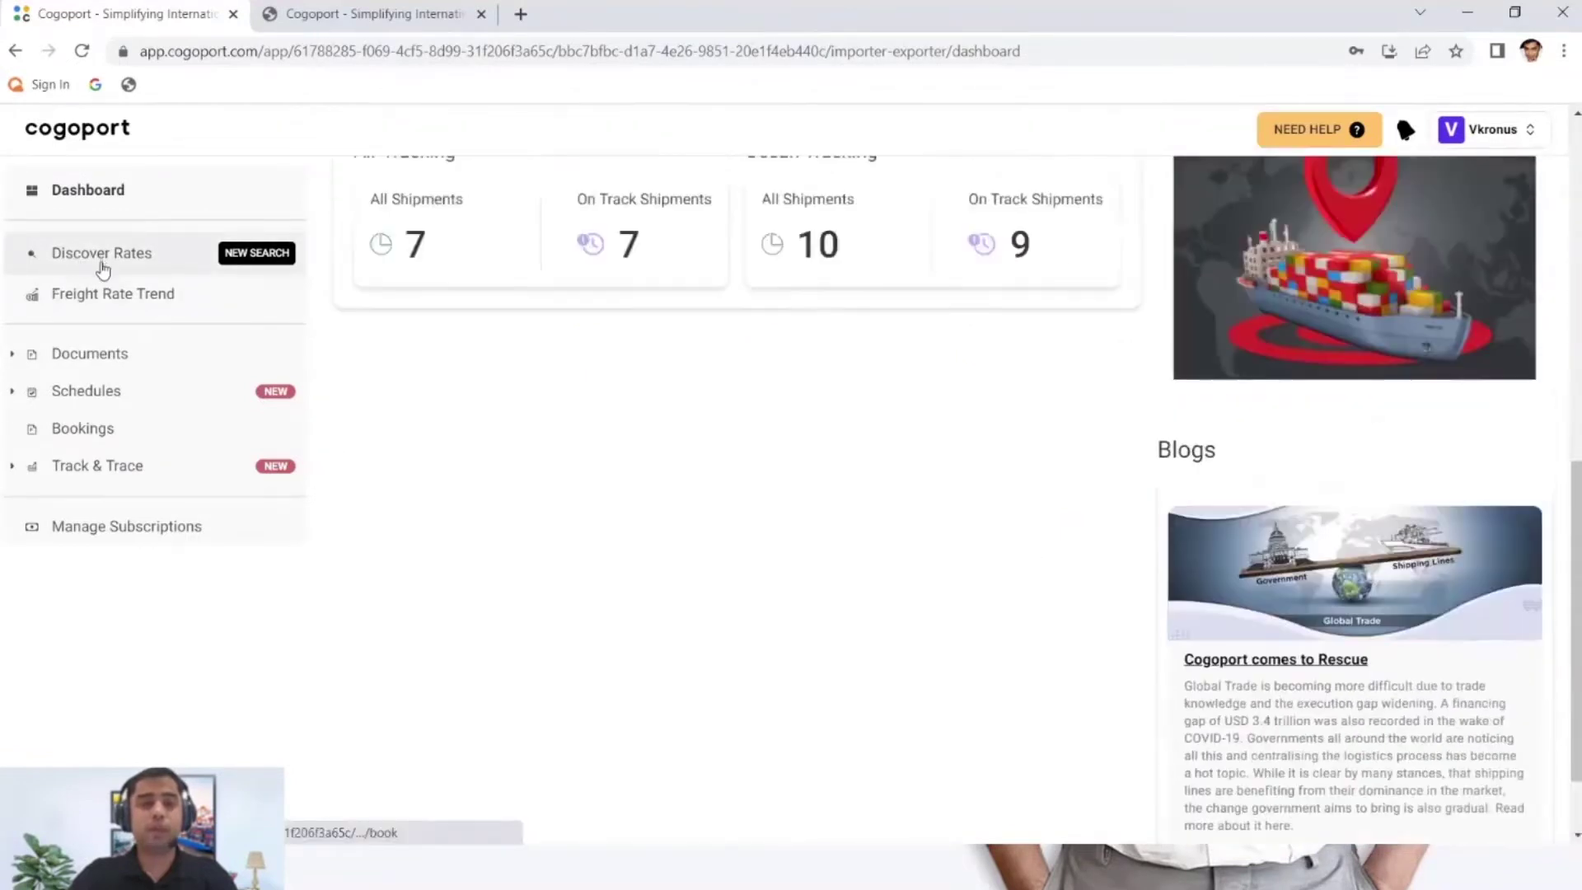
# Start an FCL rate search from Mundra to New York (USNYC).
pyautogui.click(81, 261)
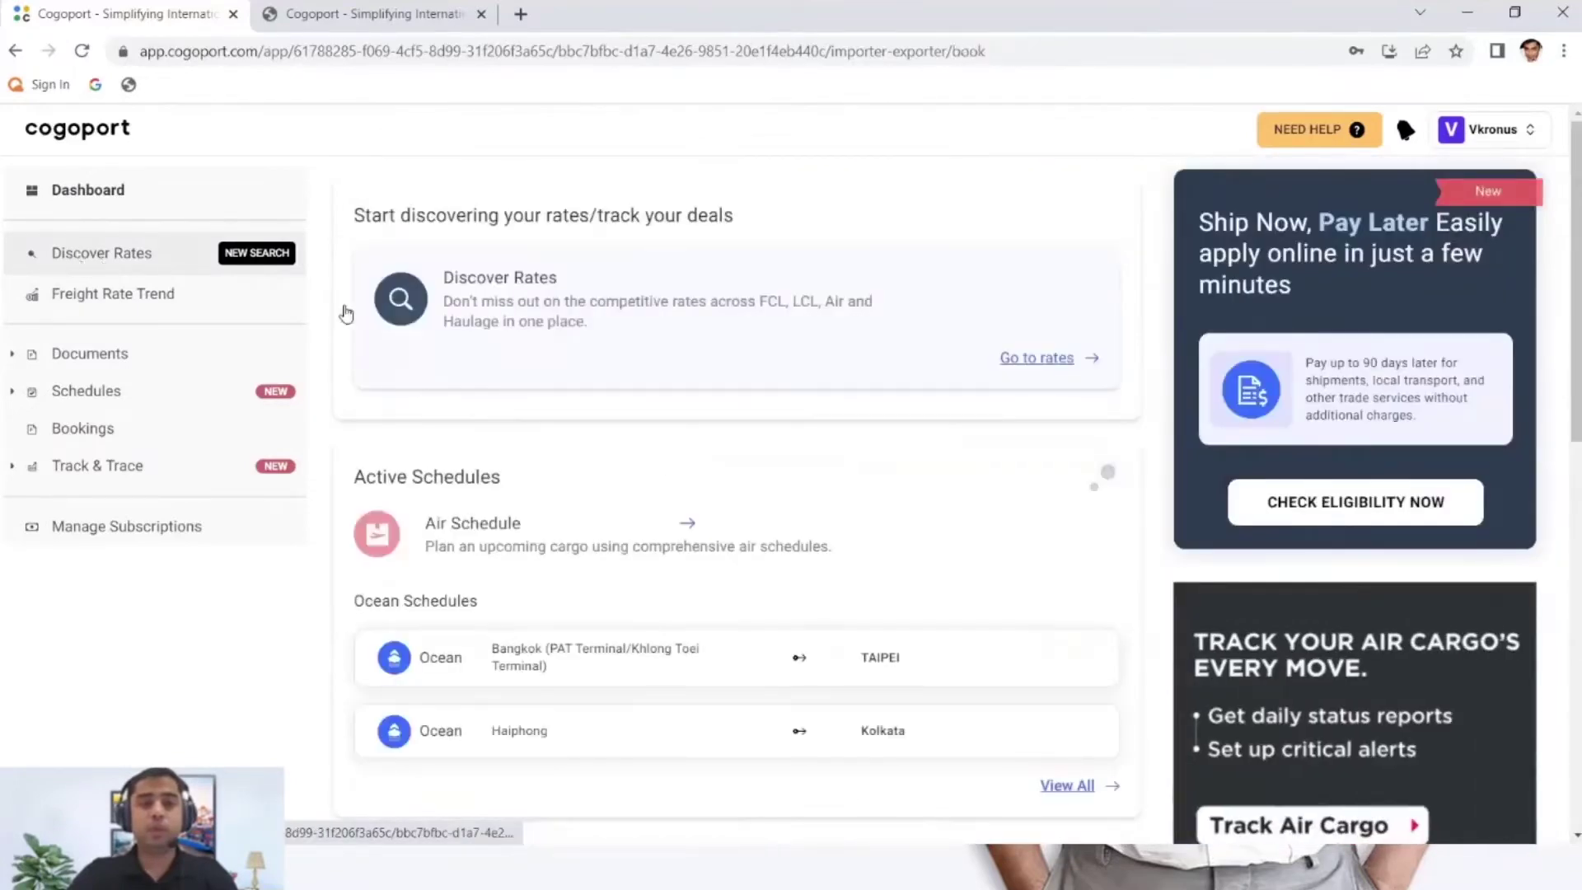
pyautogui.click(546, 310)
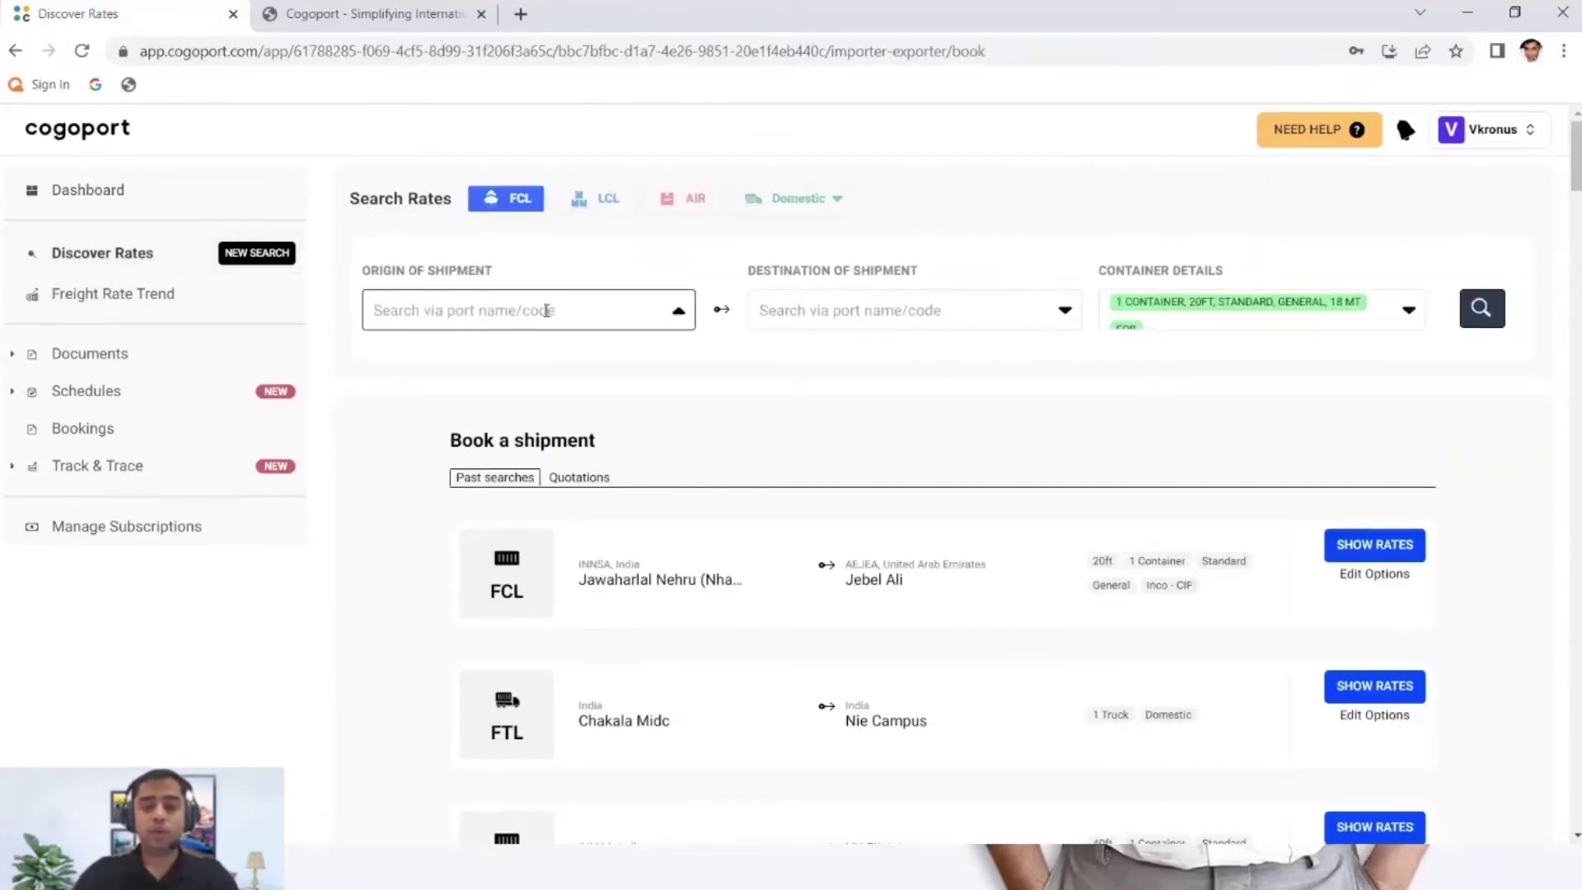
pyautogui.write('m')
pyautogui.click(494, 362)
pyautogui.click(791, 306)
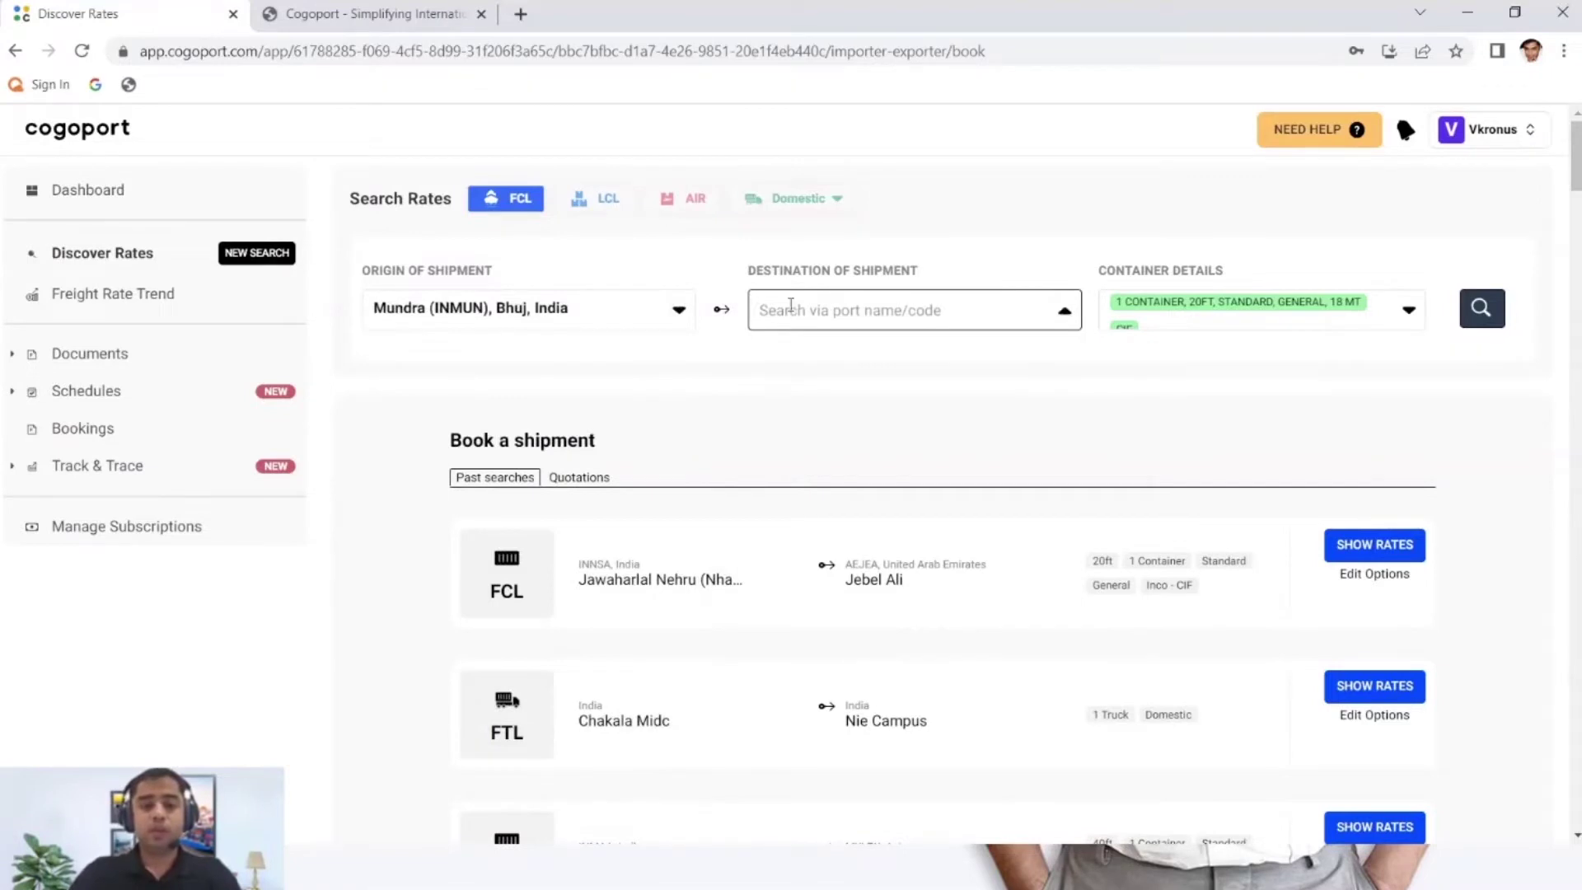
pyautogui.write('new york')
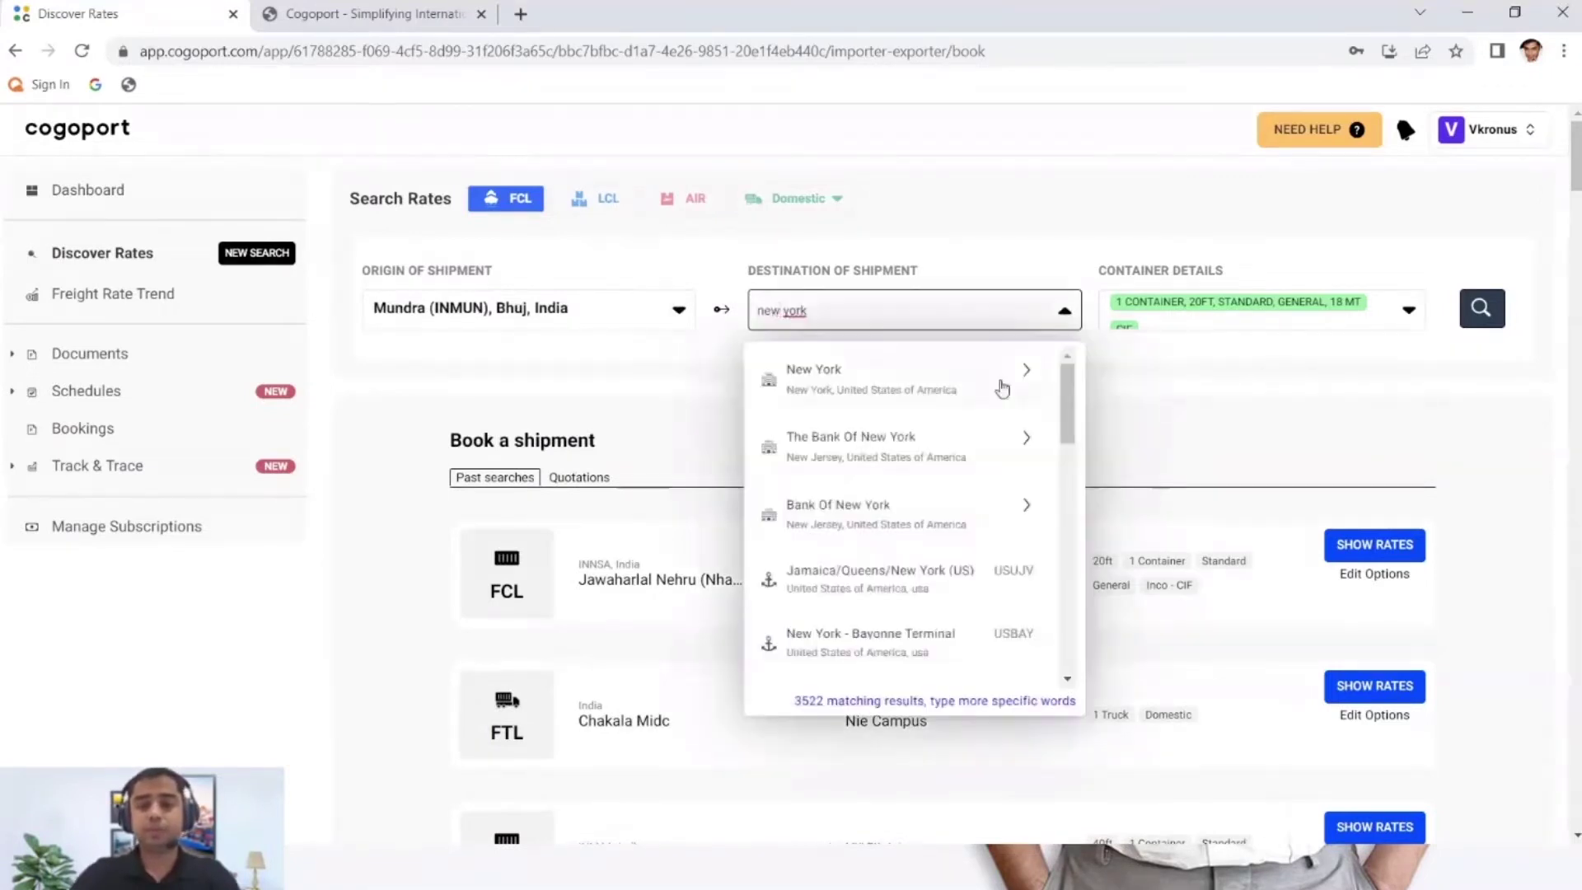
pyautogui.scroll(-1, 880, 629)
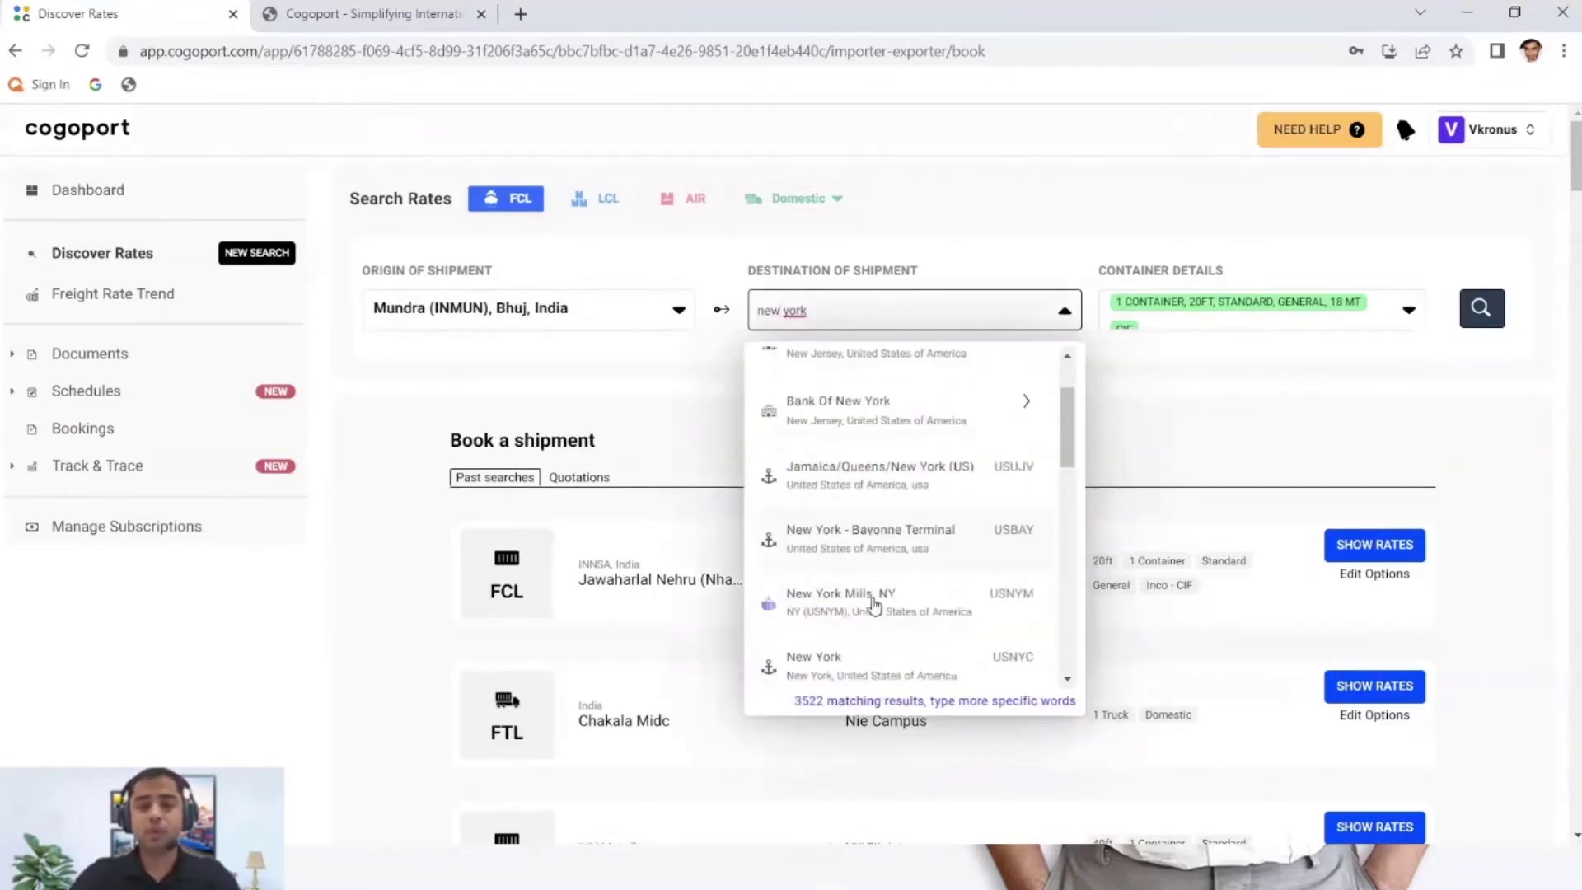
pyautogui.scroll(-1, 929, 565)
pyautogui.click(968, 550)
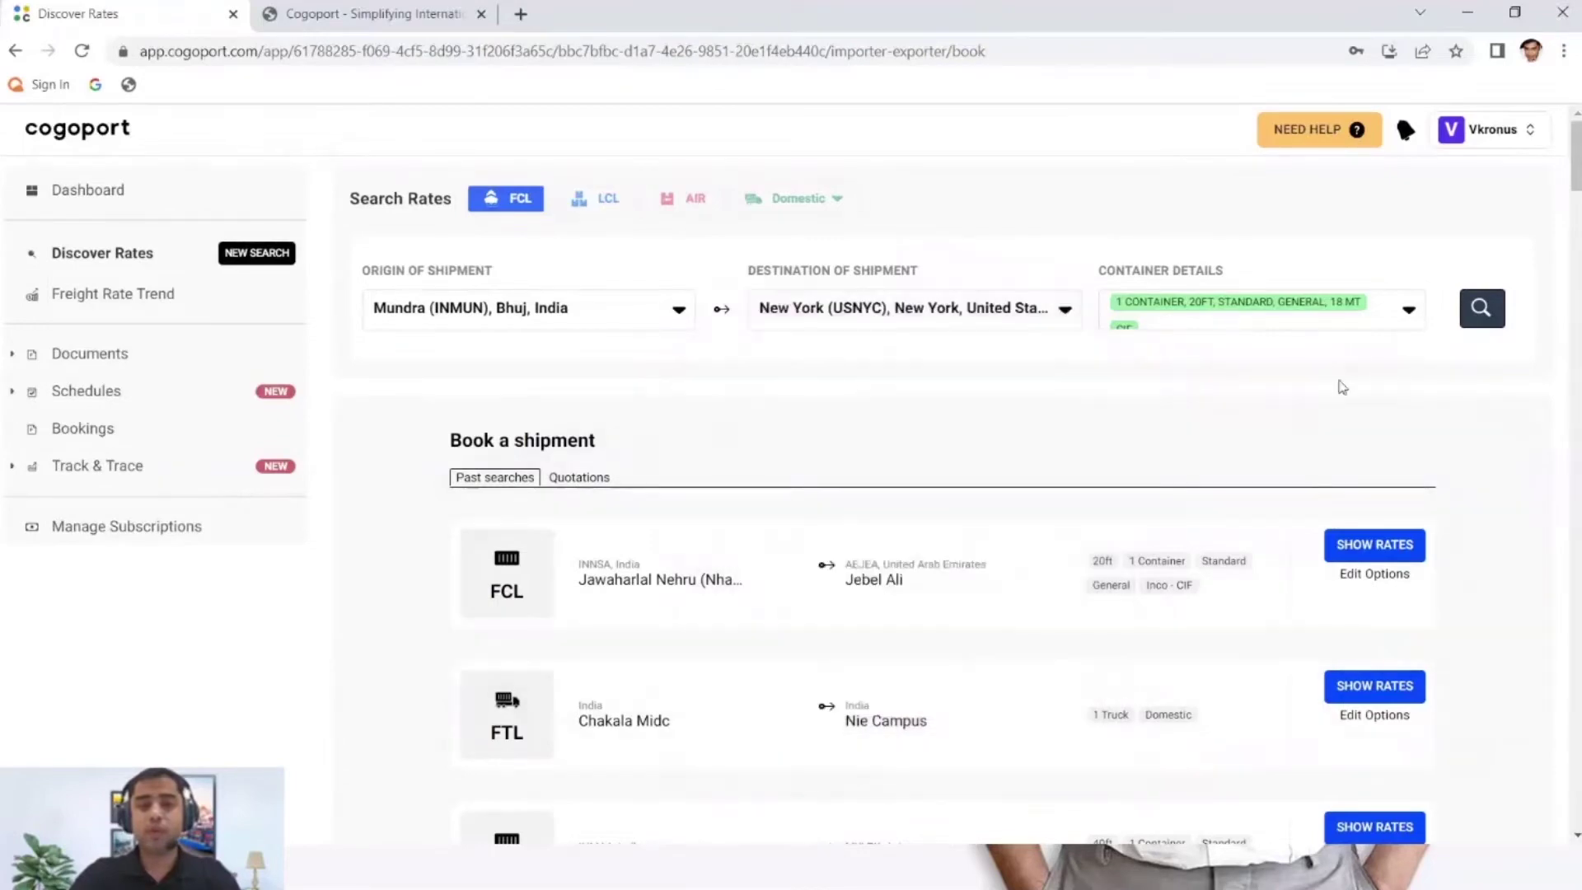
# Review the 20FT container's count and cargo weight in Container Details.
pyautogui.click(1408, 310)
pyautogui.scroll(-1, 1132, 548)
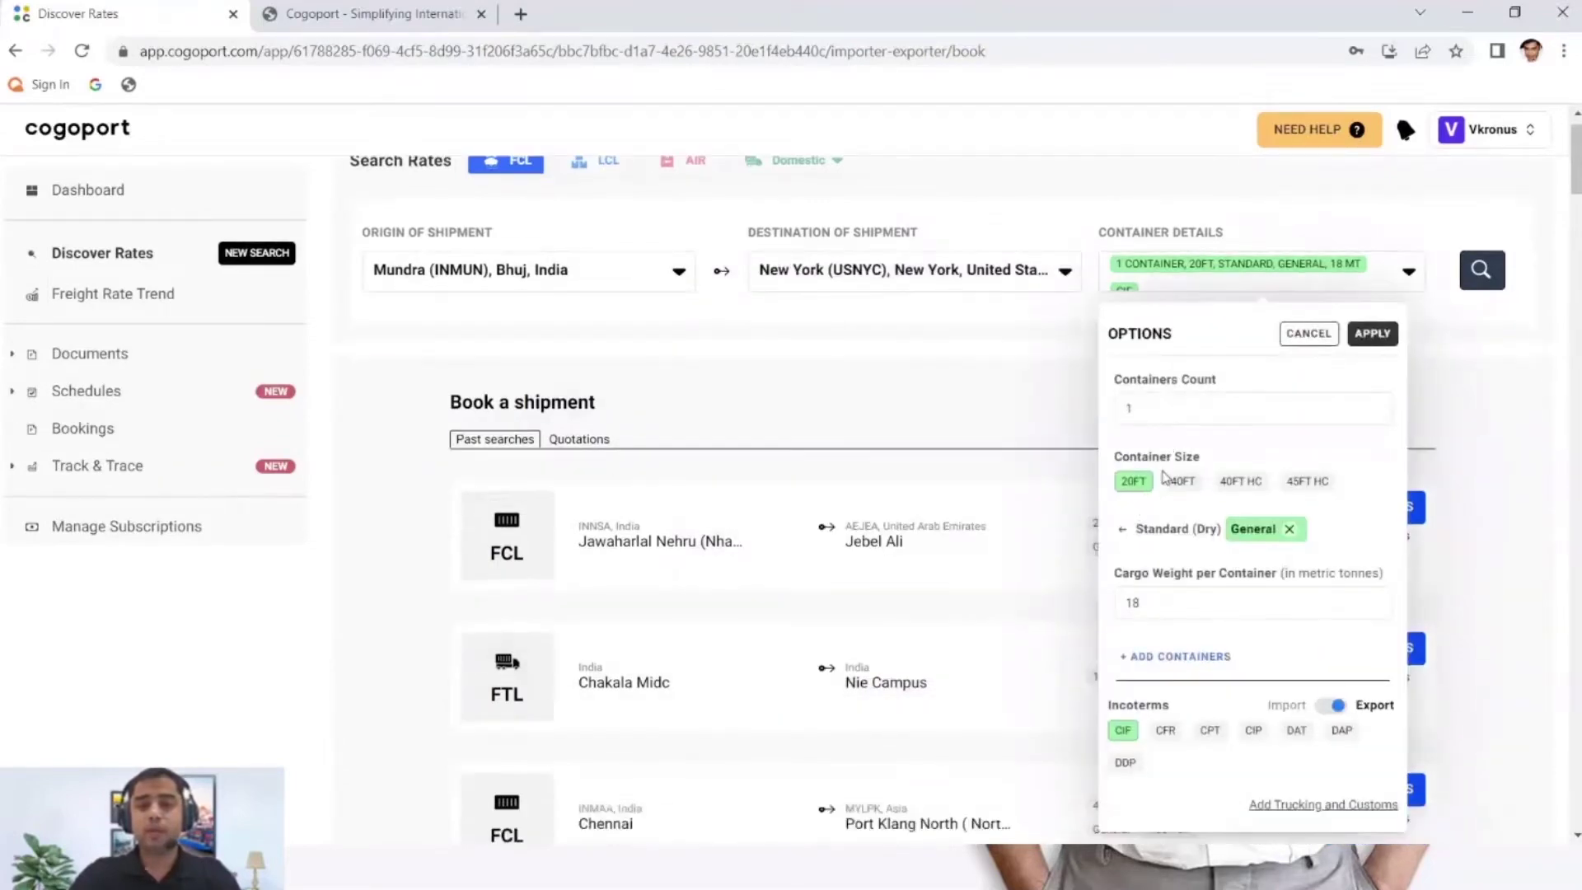
pyautogui.click(1137, 344)
pyautogui.scroll(-1, 1164, 463)
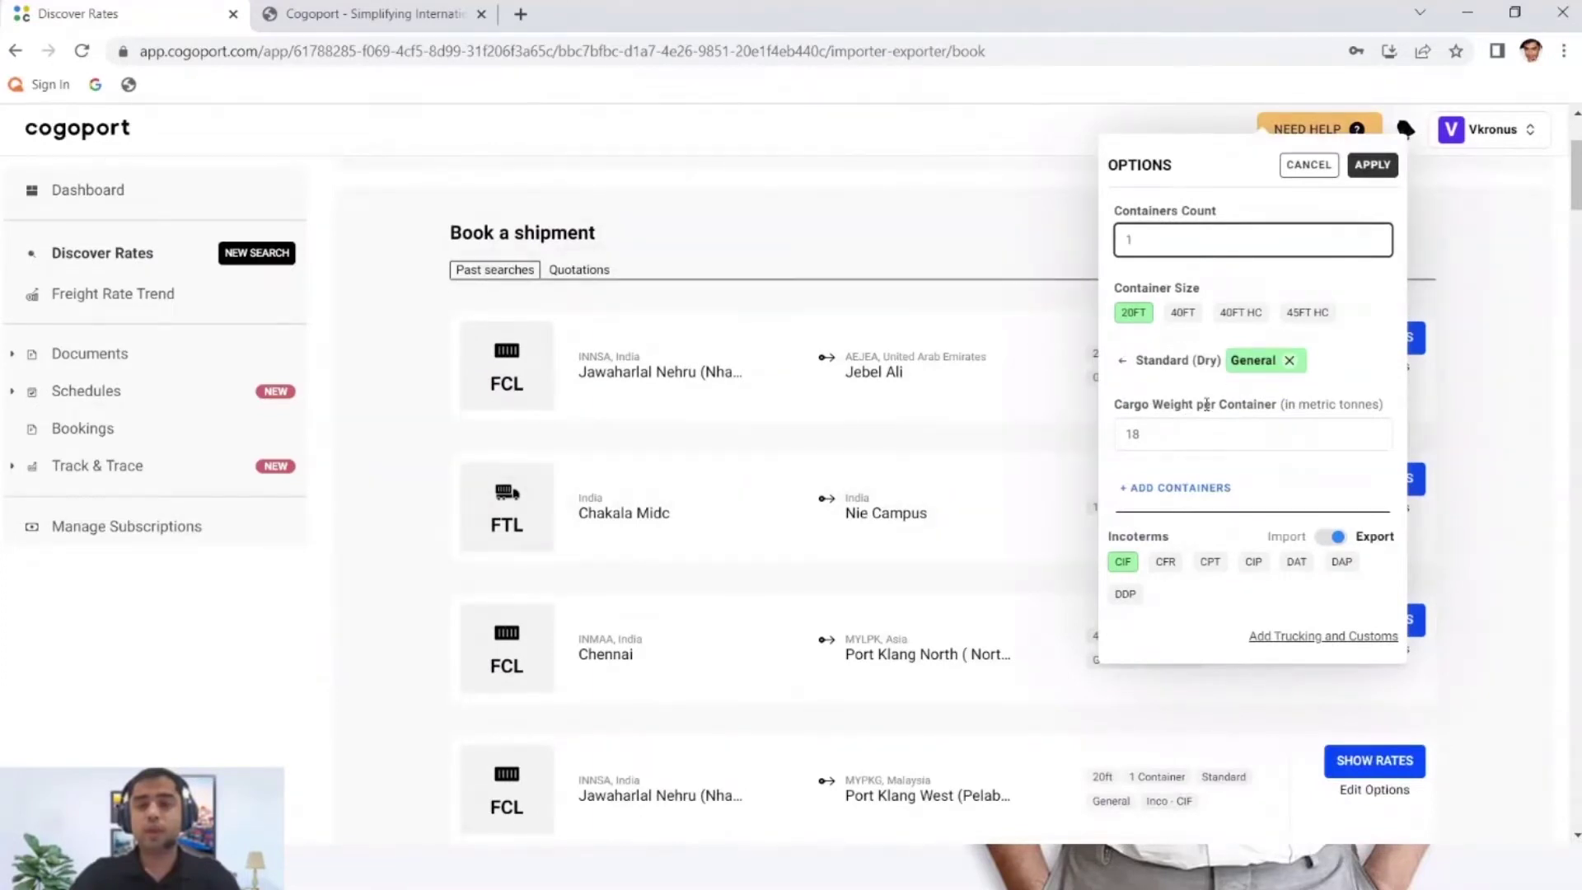
pyautogui.scroll(-1, 1186, 399)
pyautogui.click(1196, 340)
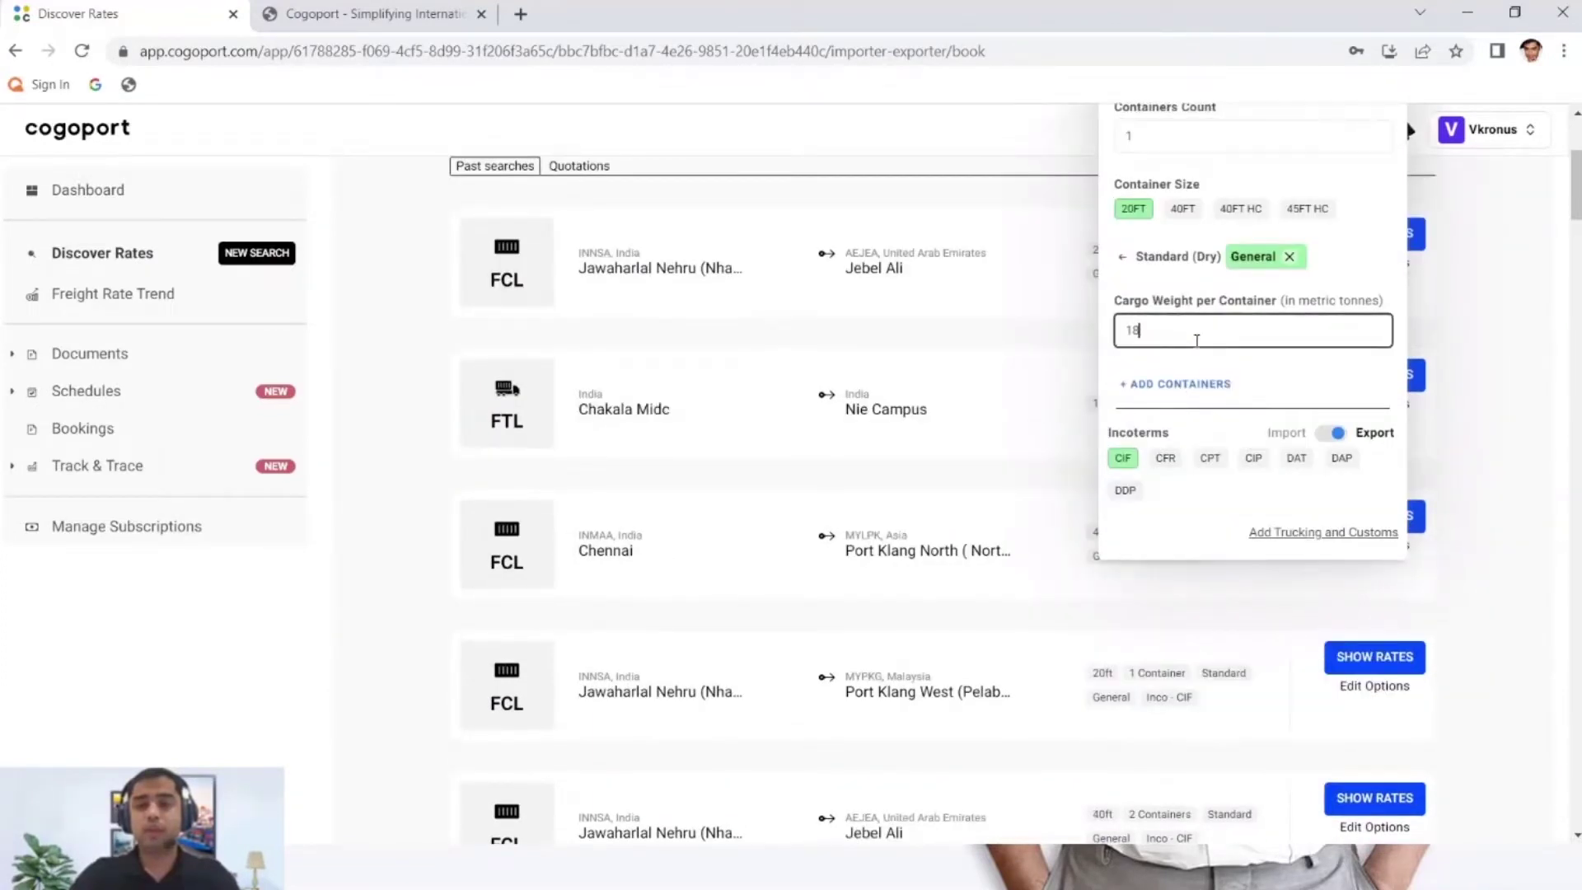
# Add a second 40FT container with cargo weight 26 tonnes, including trucking and customs.
pyautogui.click(1180, 384)
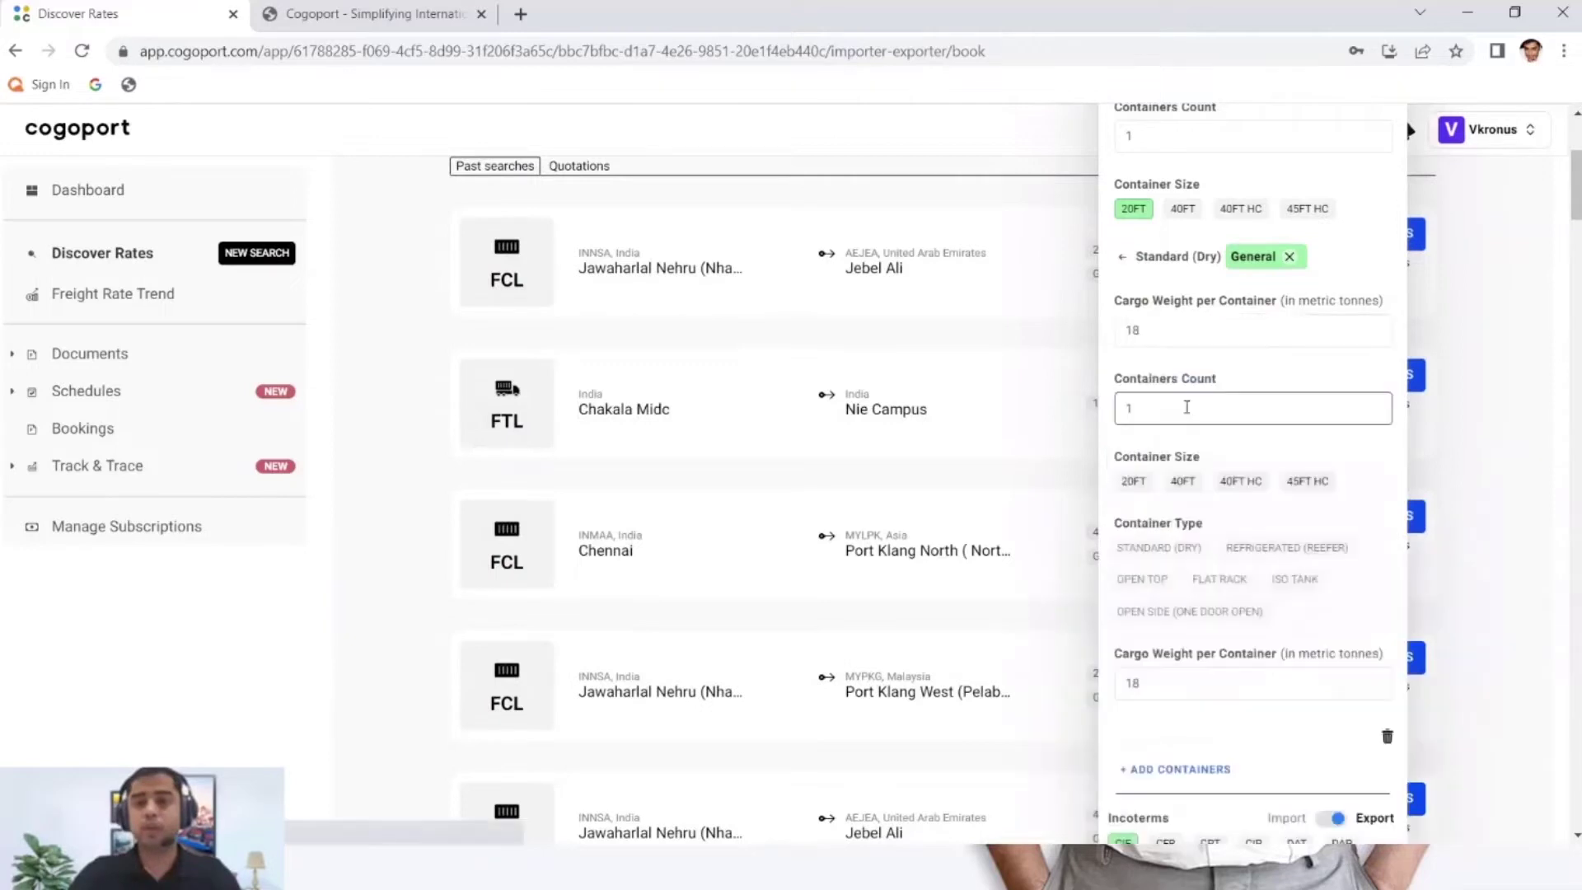
pyautogui.click(1183, 481)
pyautogui.click(1160, 408)
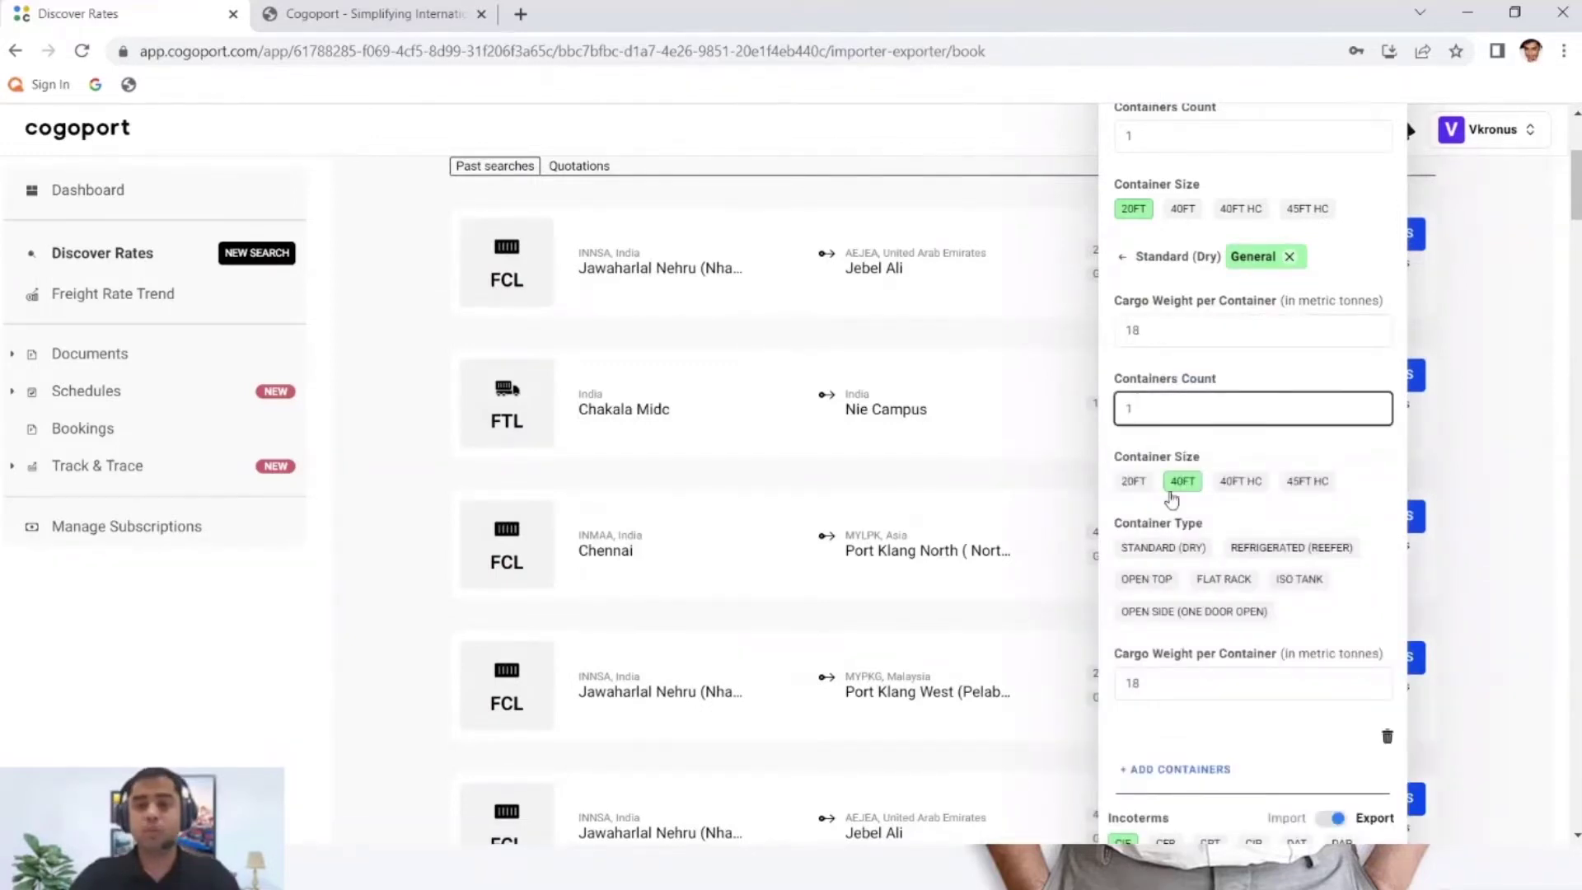
pyautogui.scroll(-1, 1194, 486)
pyautogui.scroll(-2, 1186, 435)
pyautogui.click(1166, 373)
pyautogui.press('BackSpace')
pyautogui.press('BackSpace')
pyautogui.write('26')
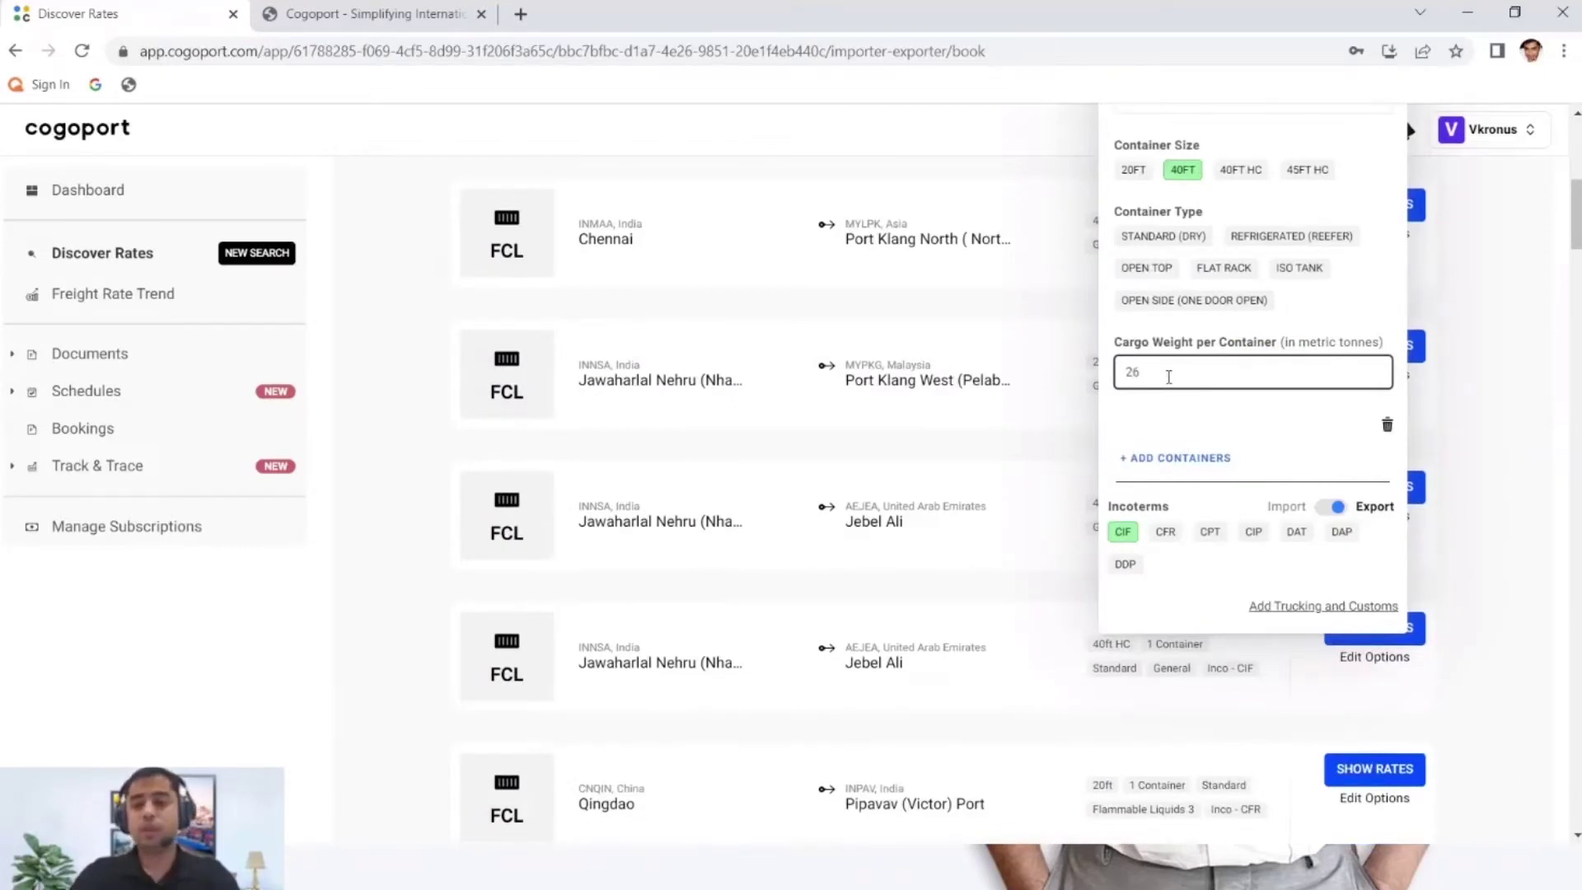
pyautogui.scroll(-2, 1240, 400)
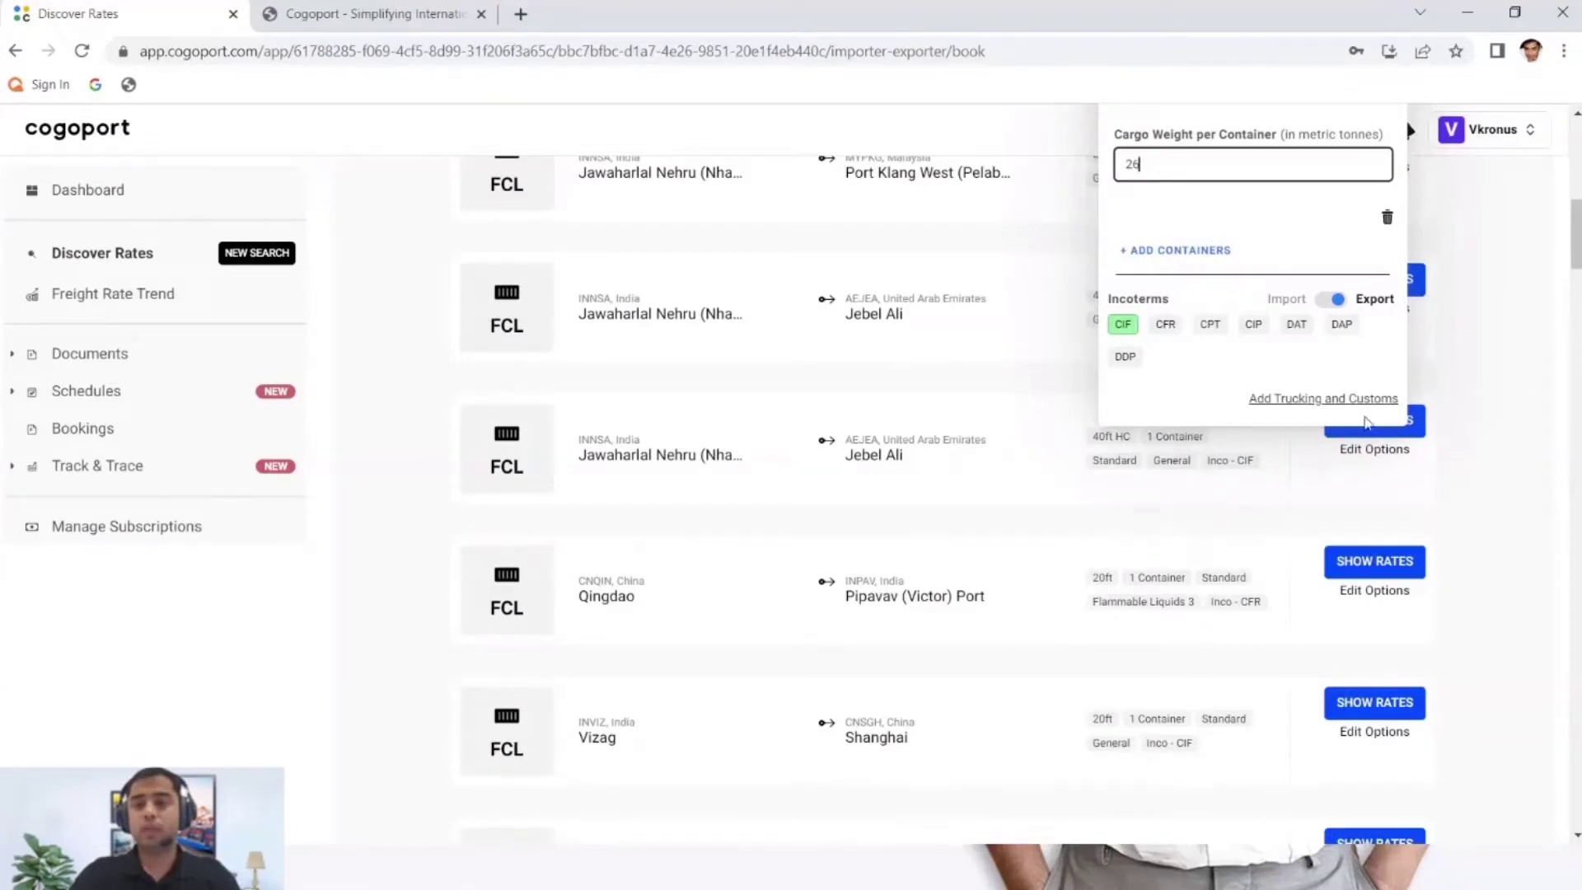
pyautogui.click(1333, 401)
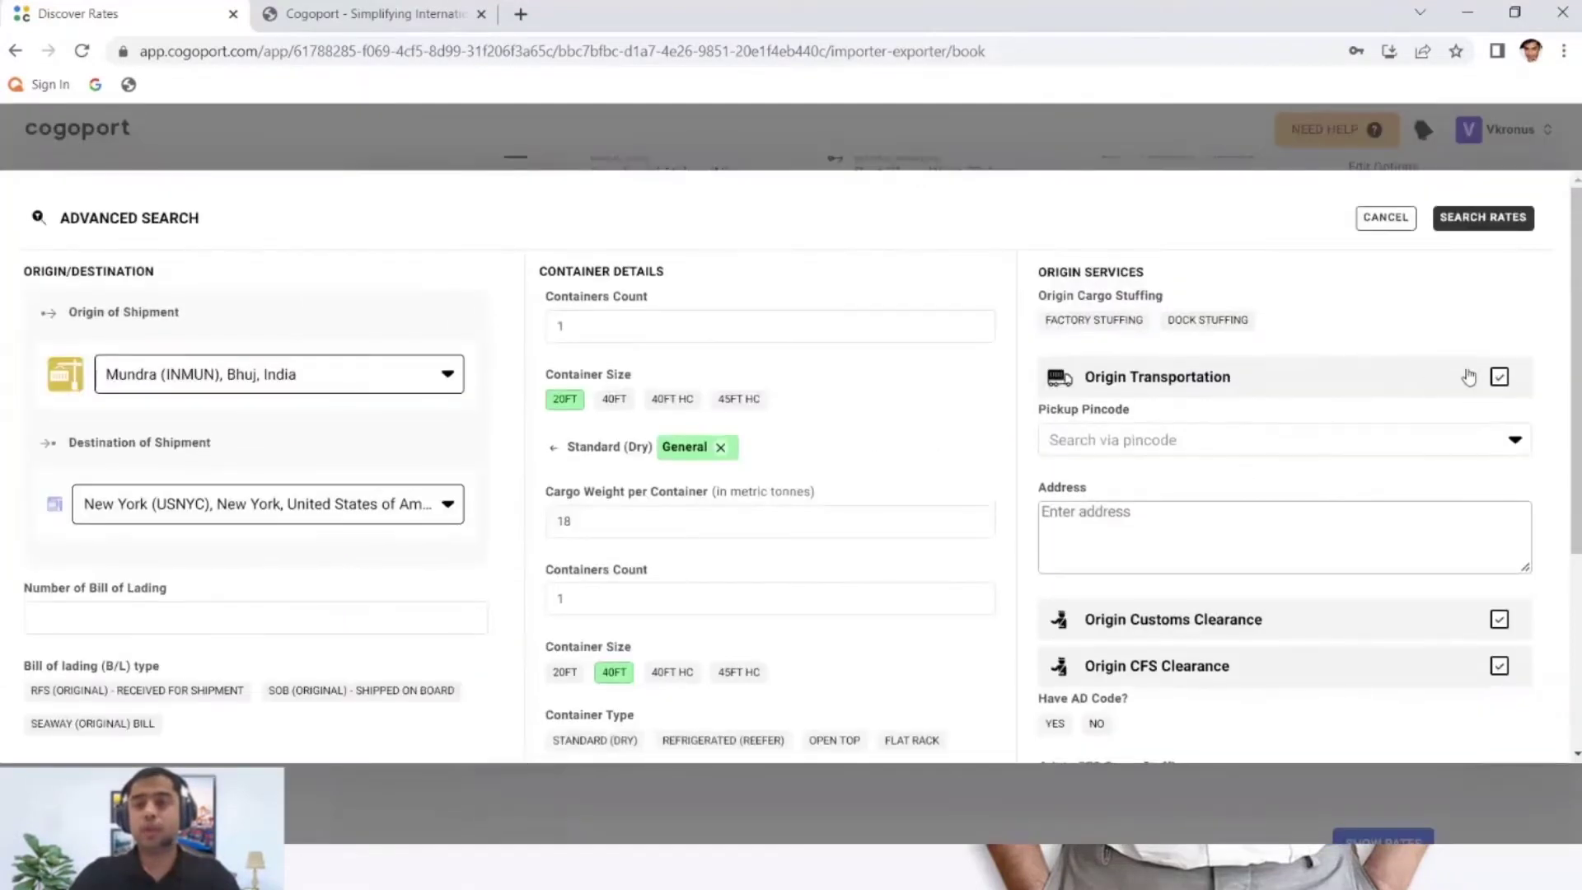
# Untick Origin Transportation, Origin Customs Clearance and Origin CFS Clearance, then search rates.
pyautogui.click(1498, 378)
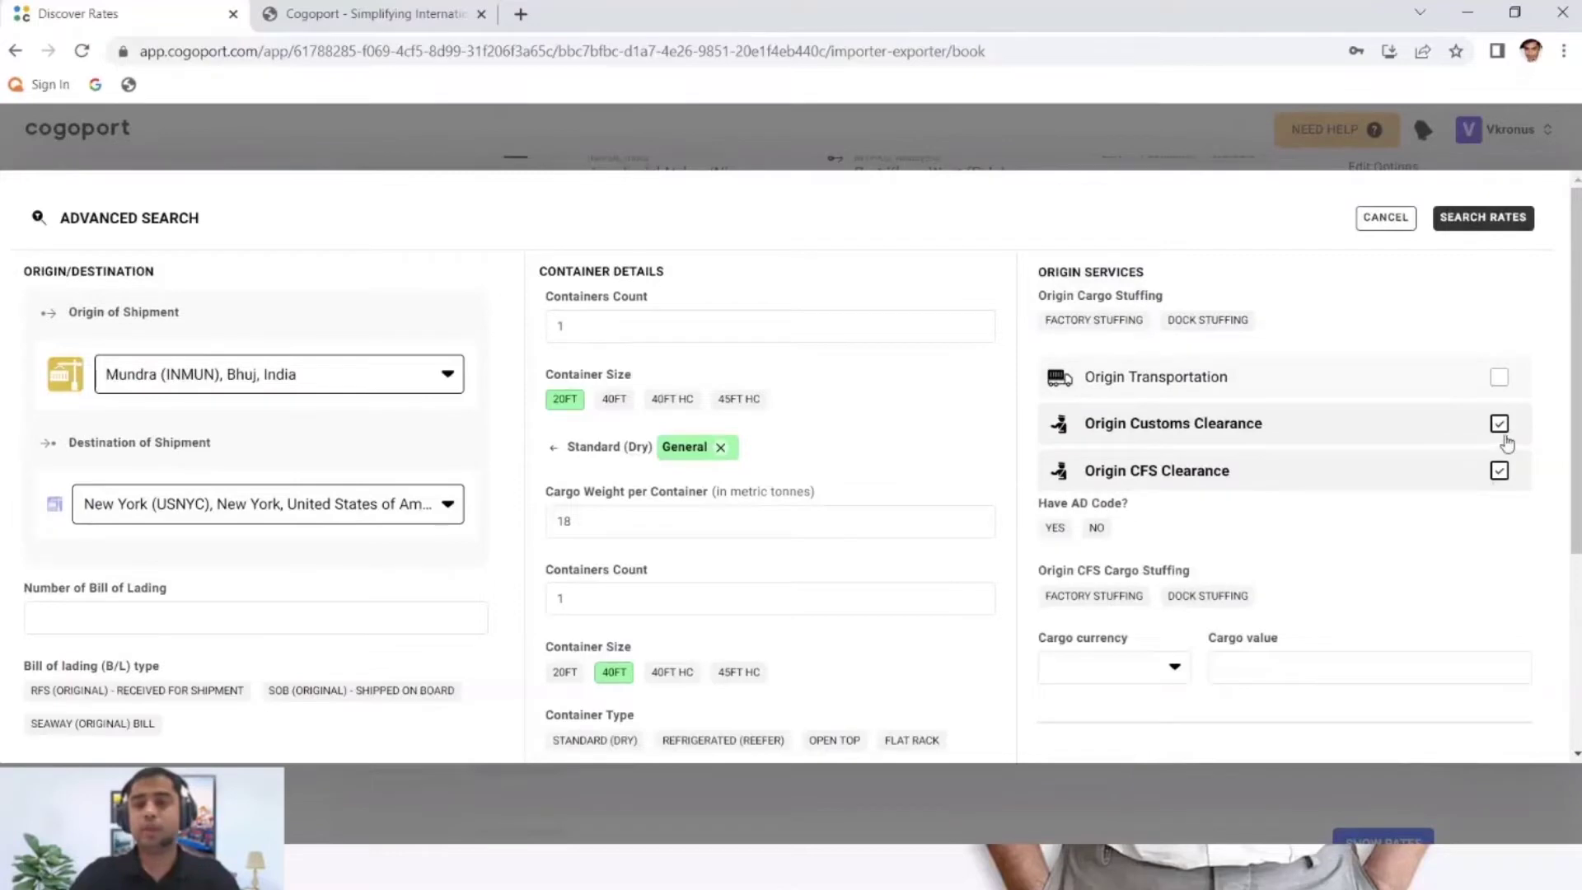
pyautogui.click(1497, 424)
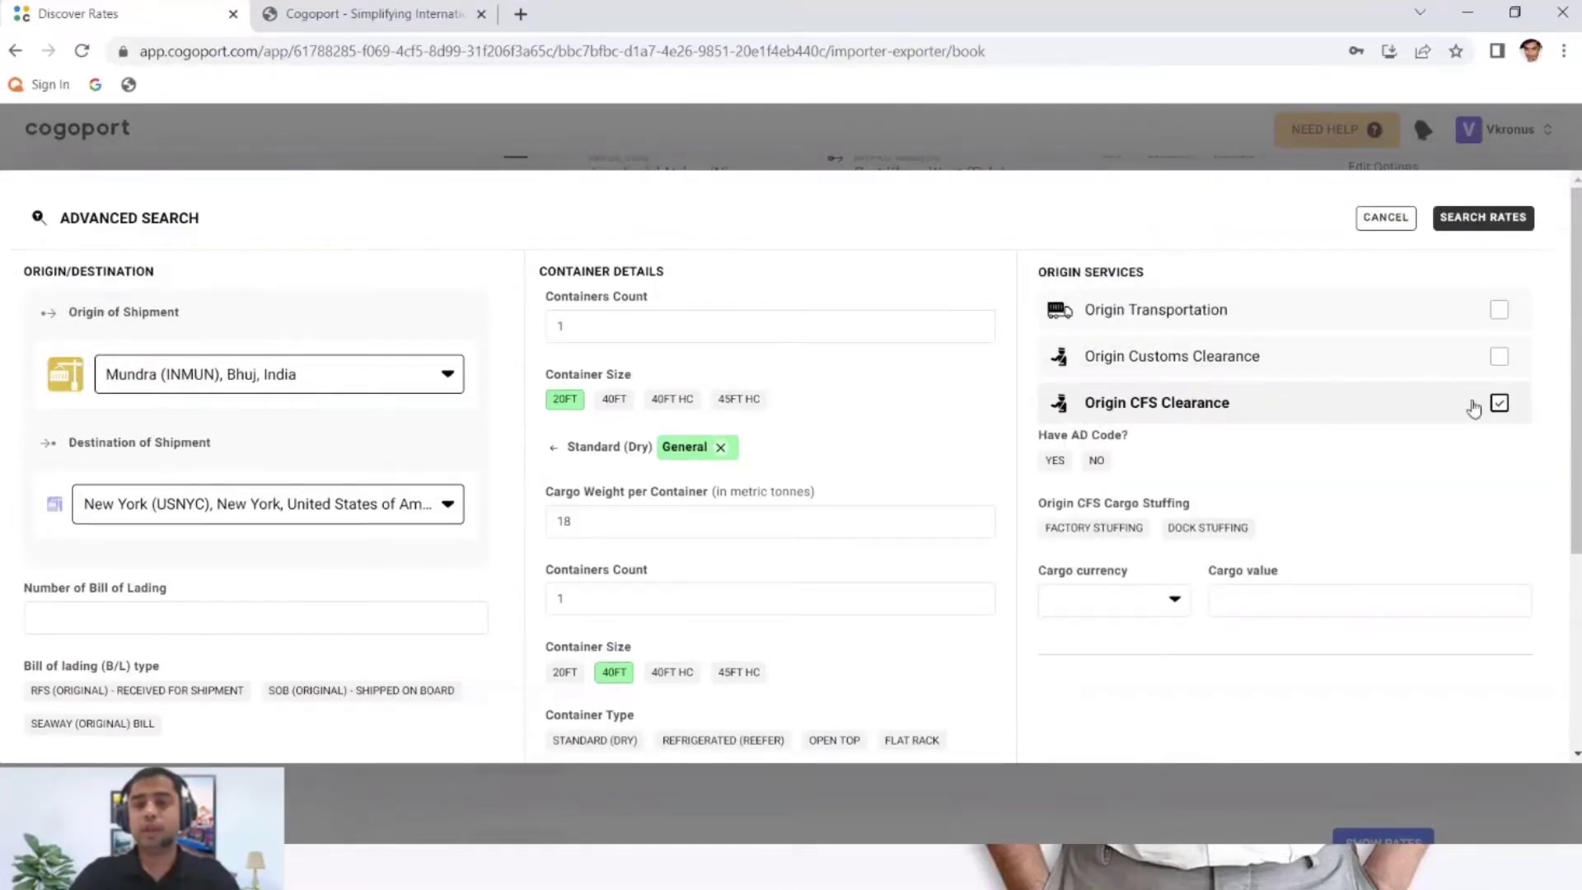
pyautogui.click(1475, 405)
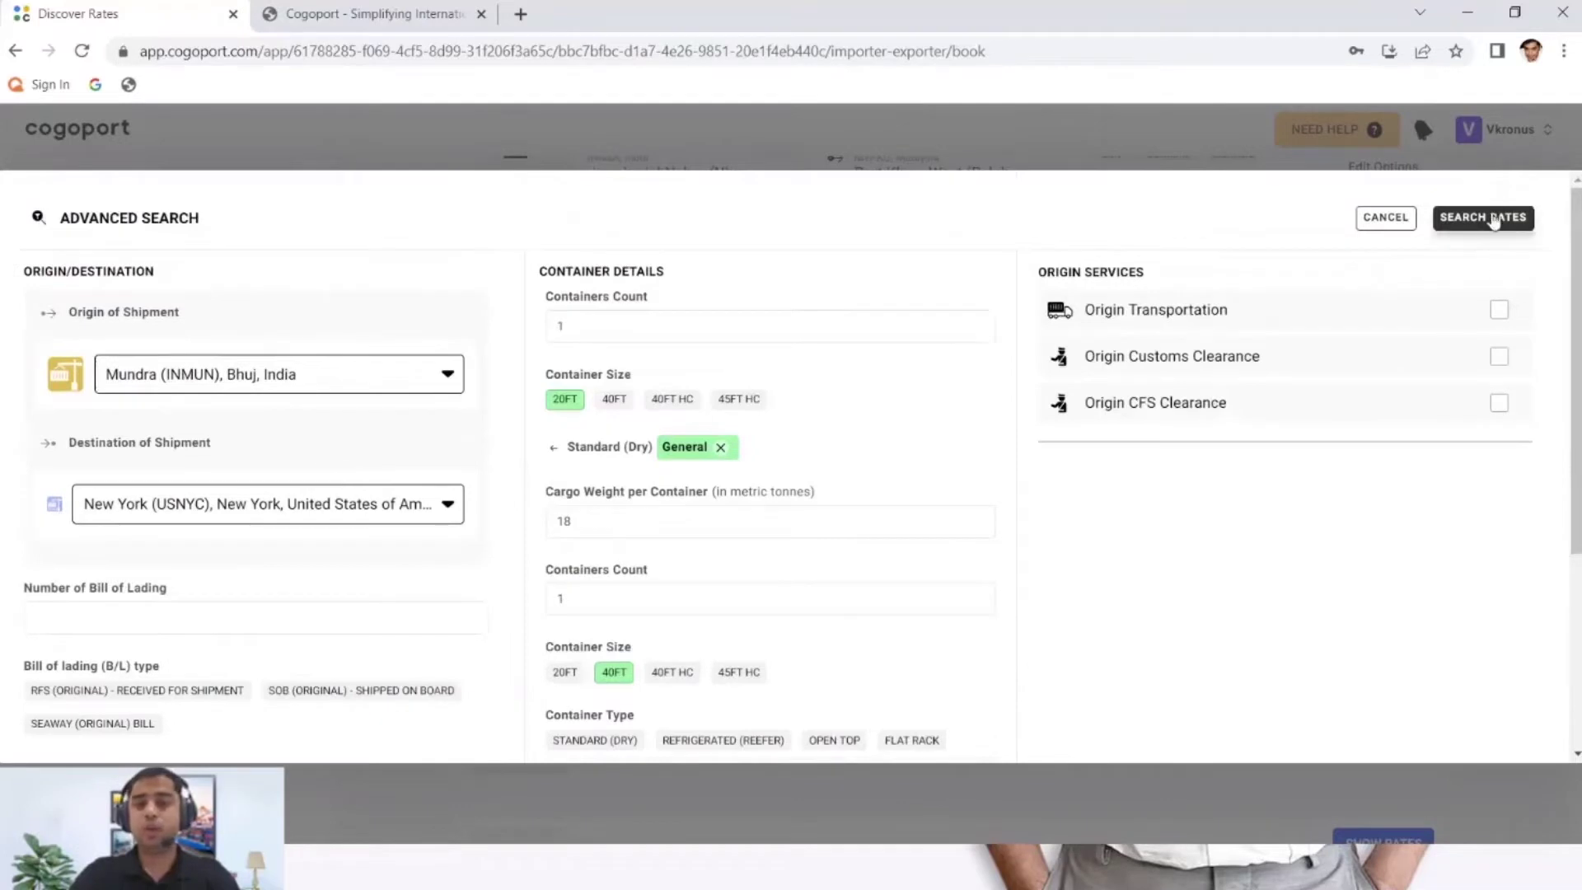
pyautogui.scroll(-4, 223, 491)
pyautogui.scroll(4, 1490, 357)
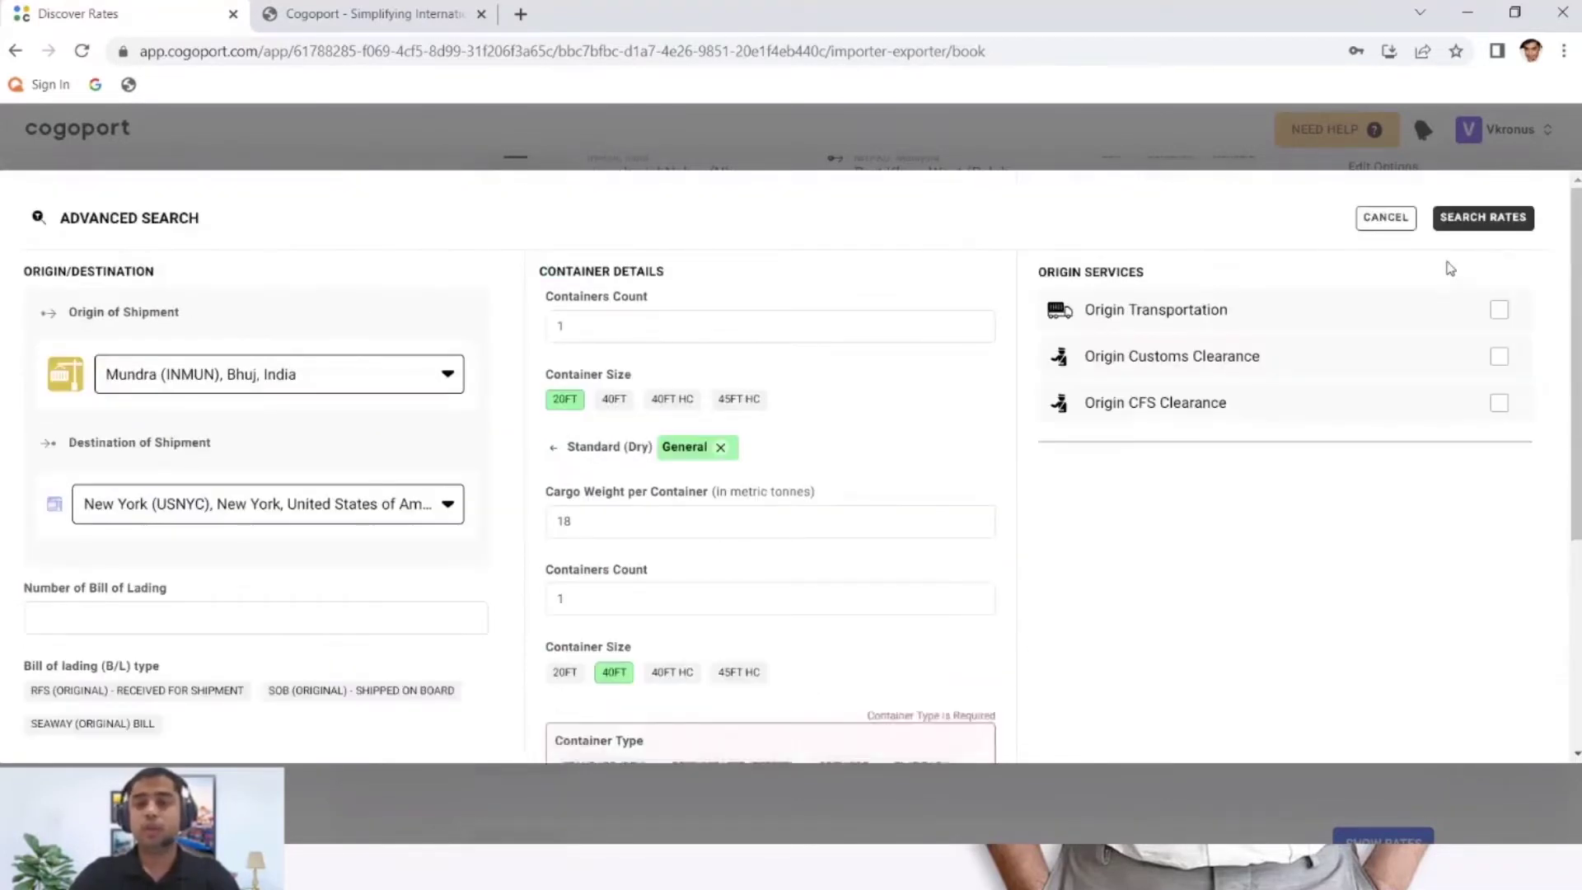
pyautogui.click(1483, 217)
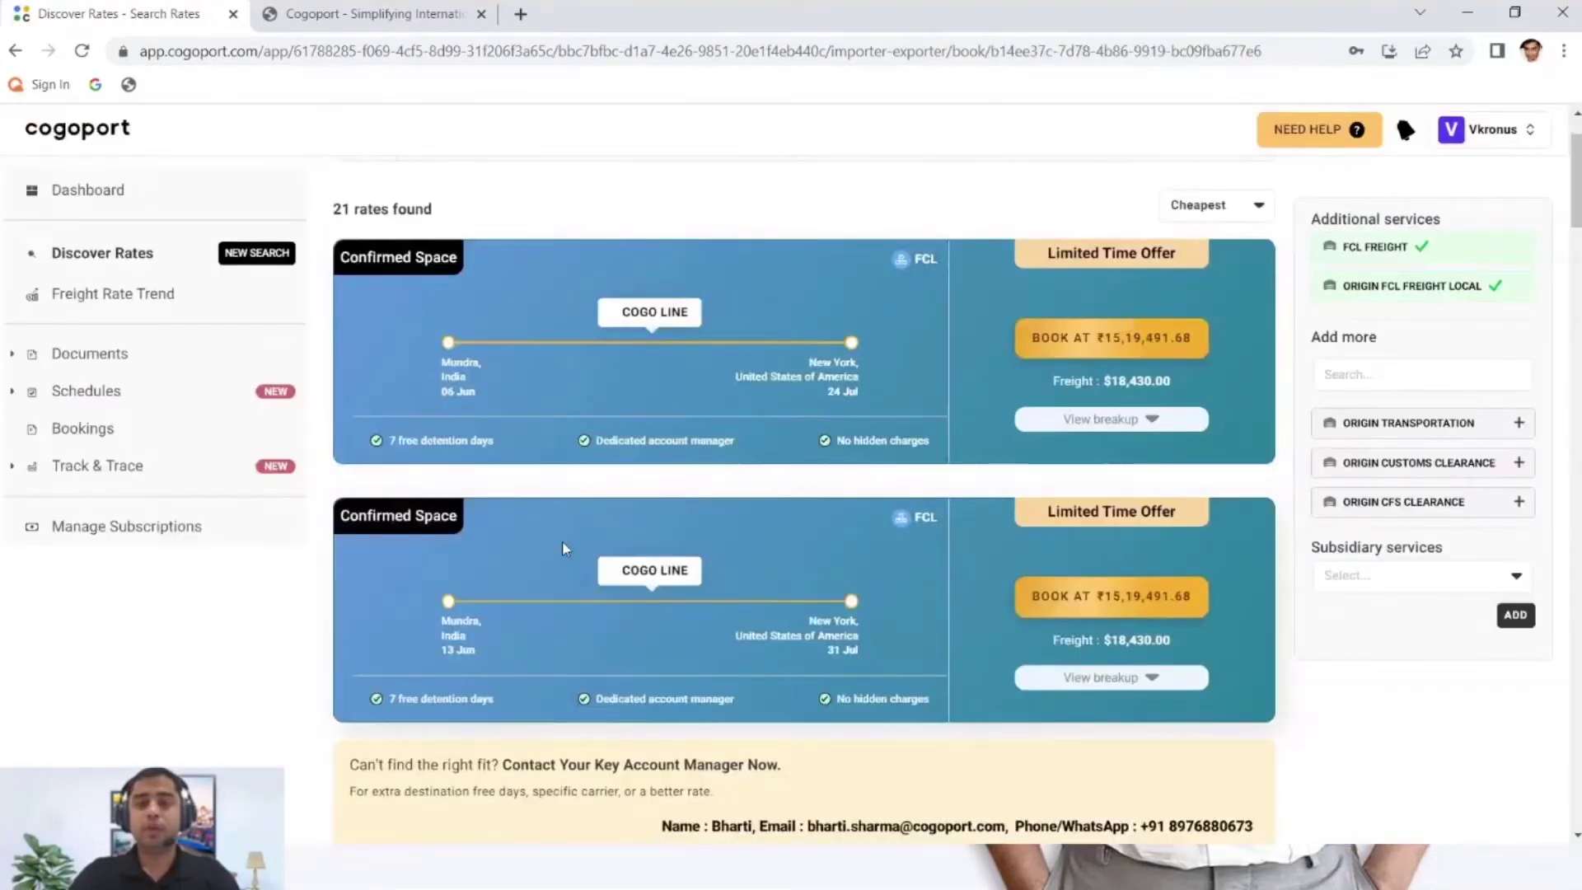
# Scroll through the CMA CGM rate cards and bring up Add Origin Transportation.
pyautogui.scroll(-1, 562, 540)
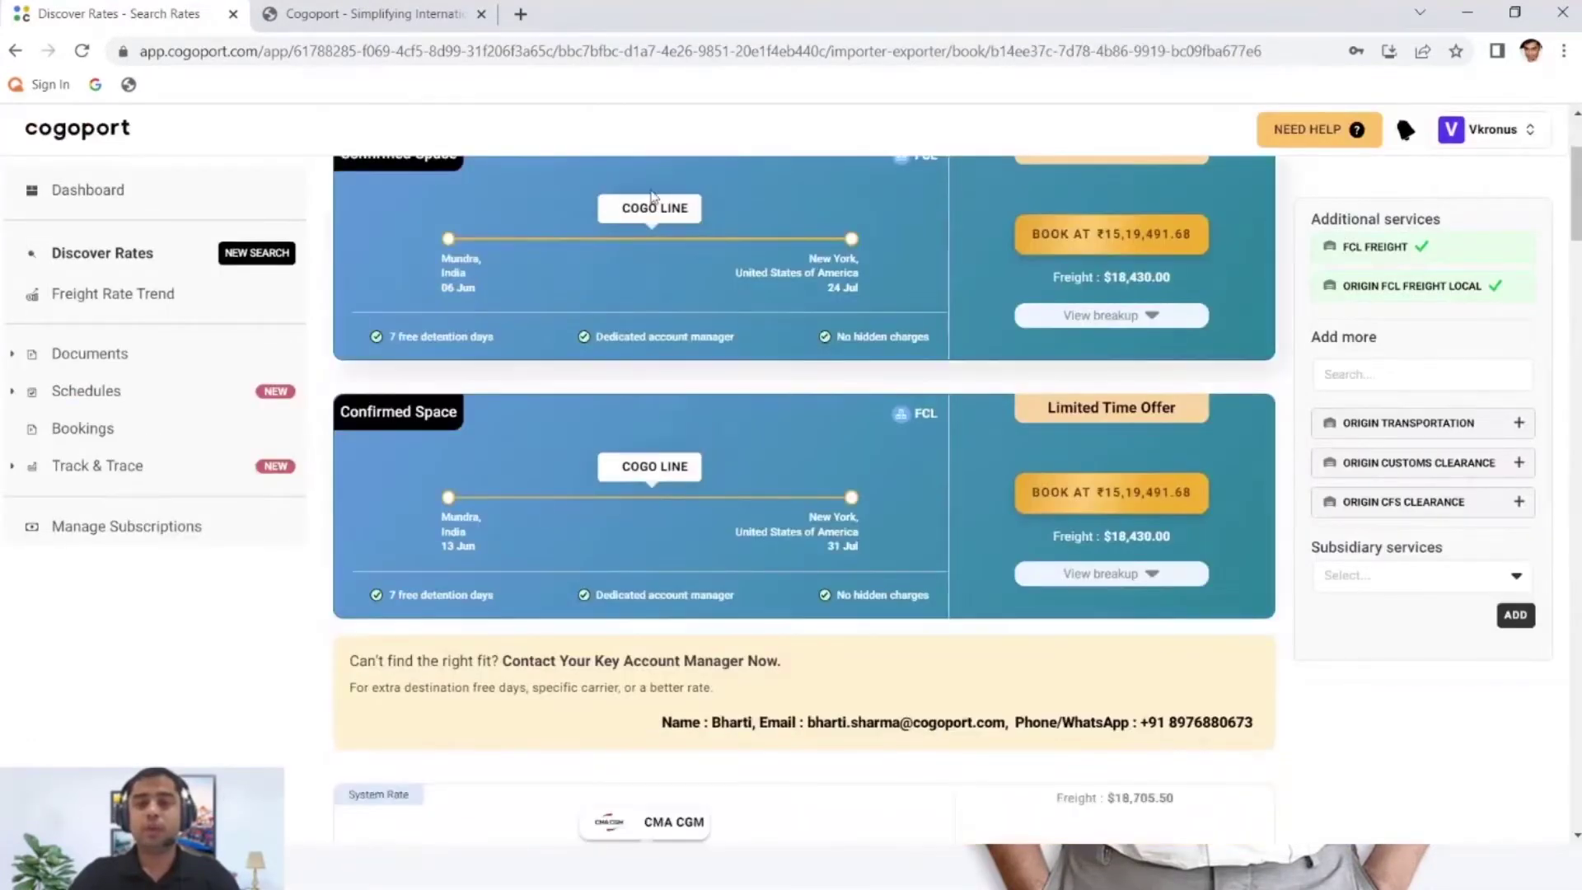
pyautogui.scroll(-5, 655, 370)
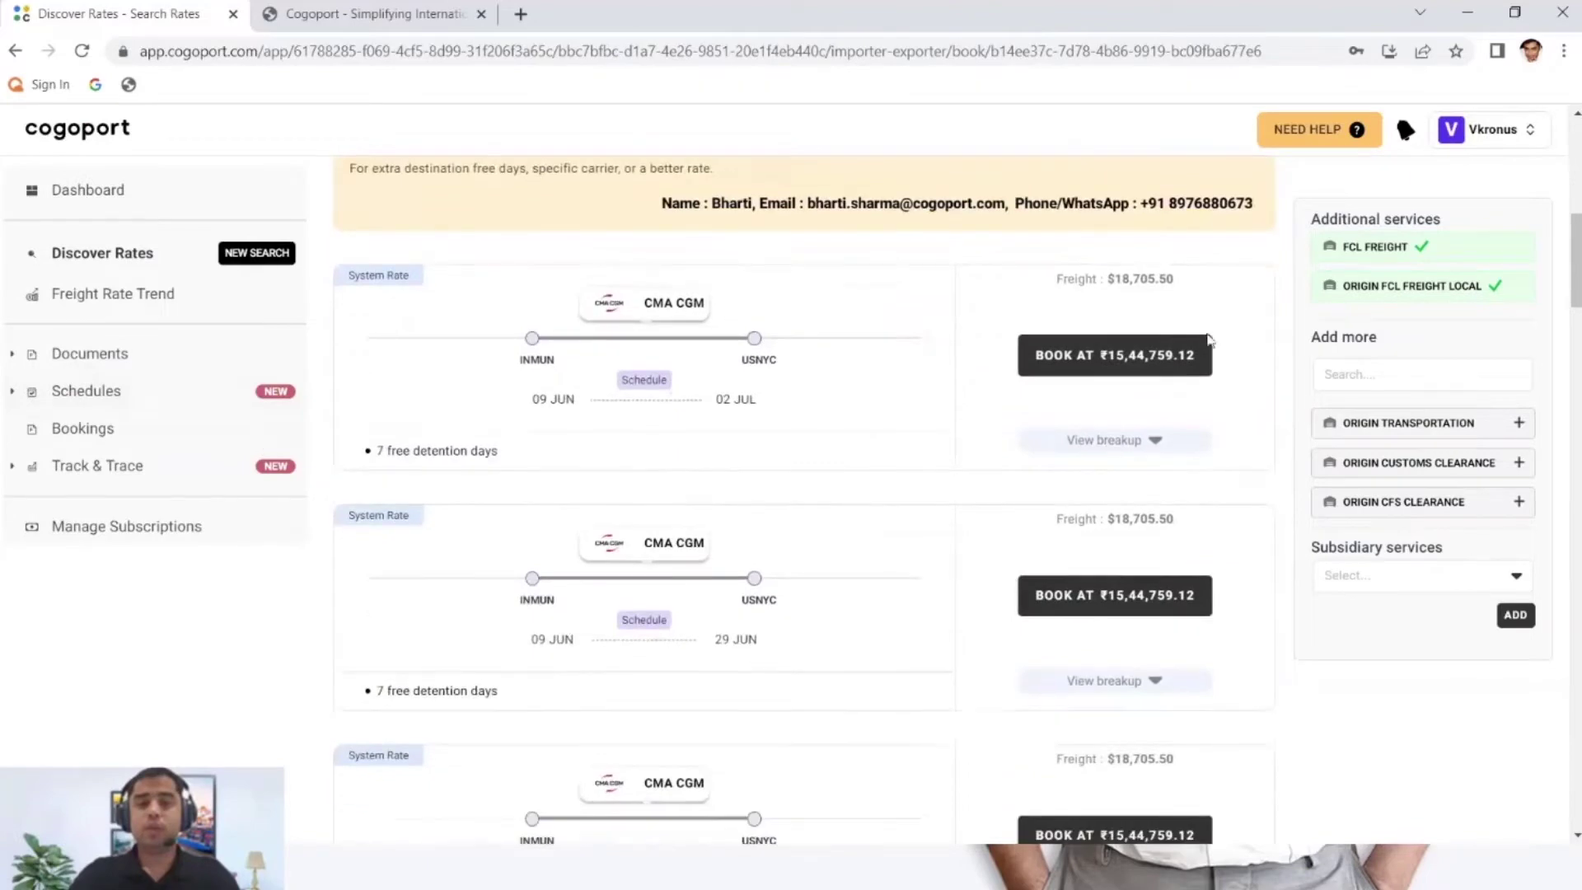
pyautogui.scroll(-3, 655, 561)
pyautogui.scroll(-5, 978, 305)
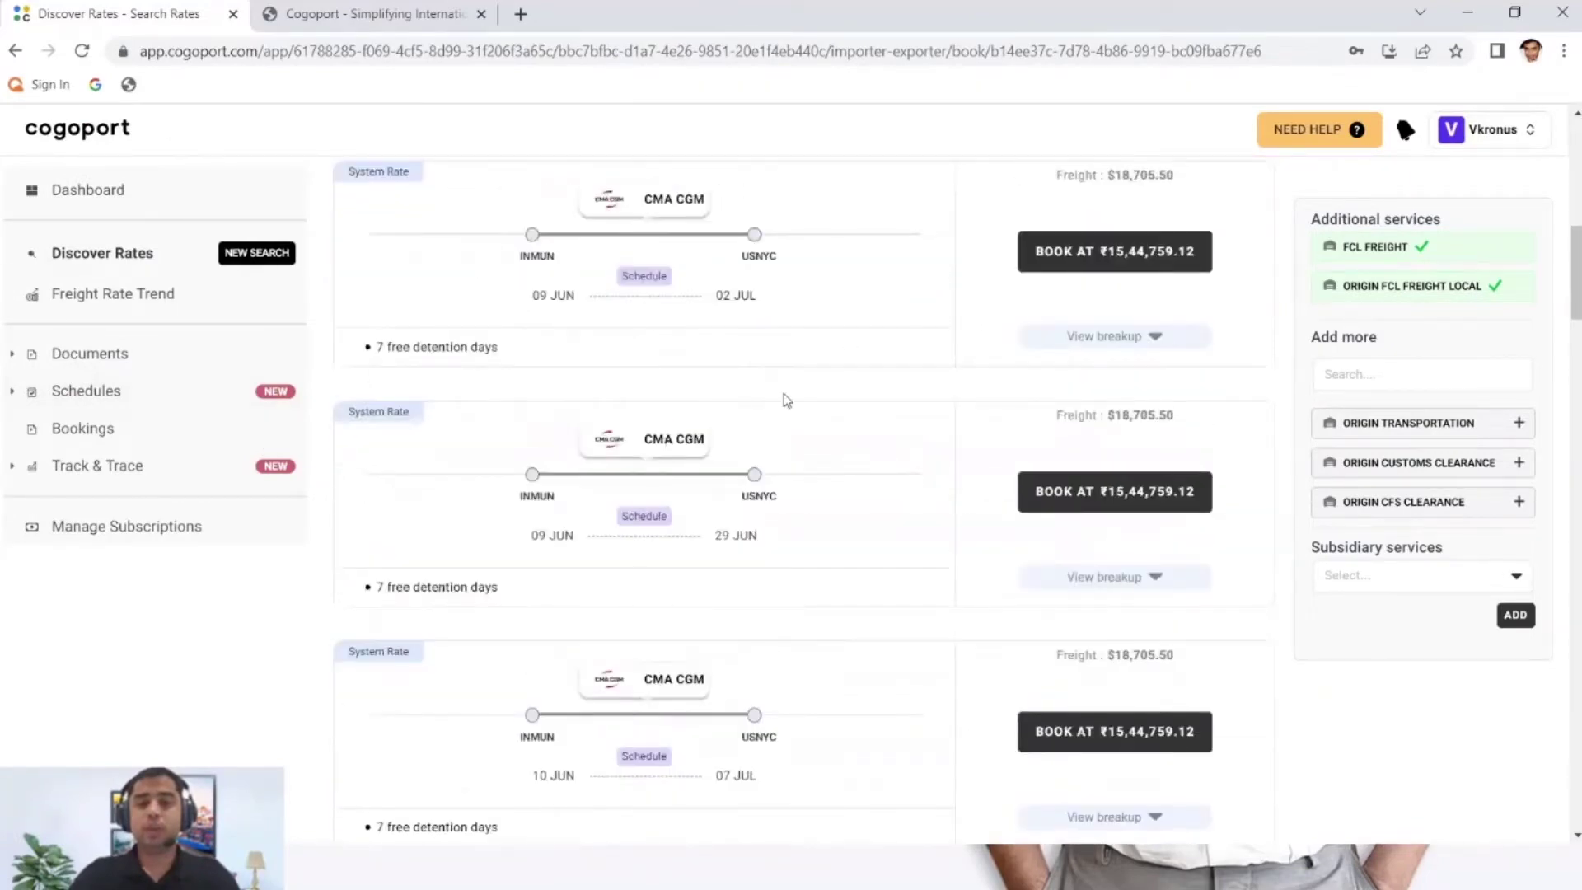
pyautogui.scroll(-4, 784, 400)
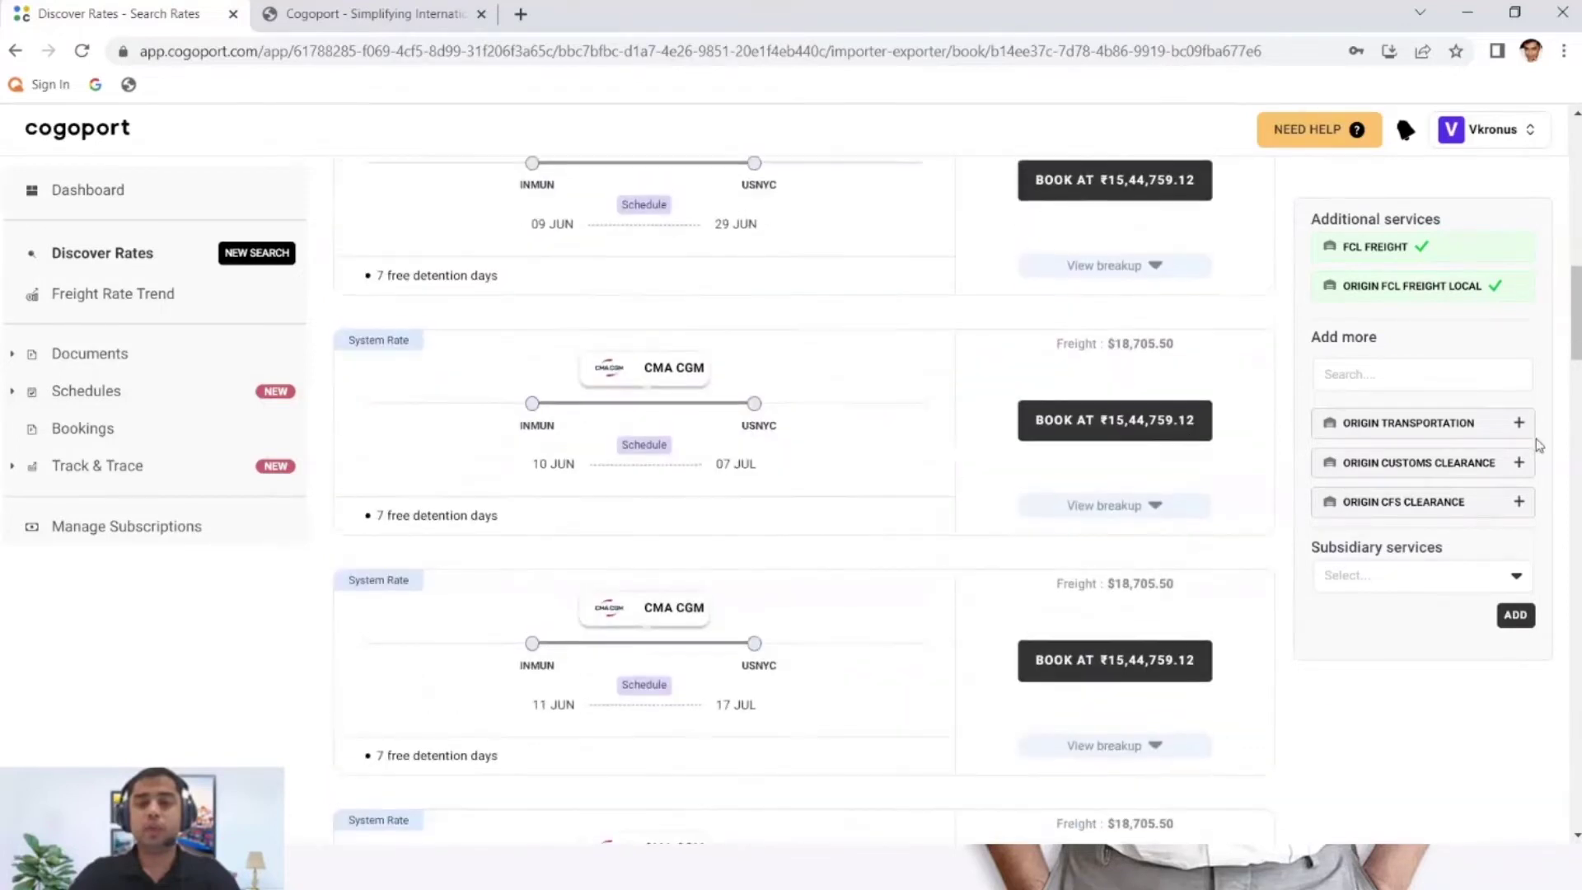
pyautogui.click(1452, 424)
# Set pickup pincode 313001 (Udaipur) and choose Dock Stuffing for origin transportation.
pyautogui.click(1350, 285)
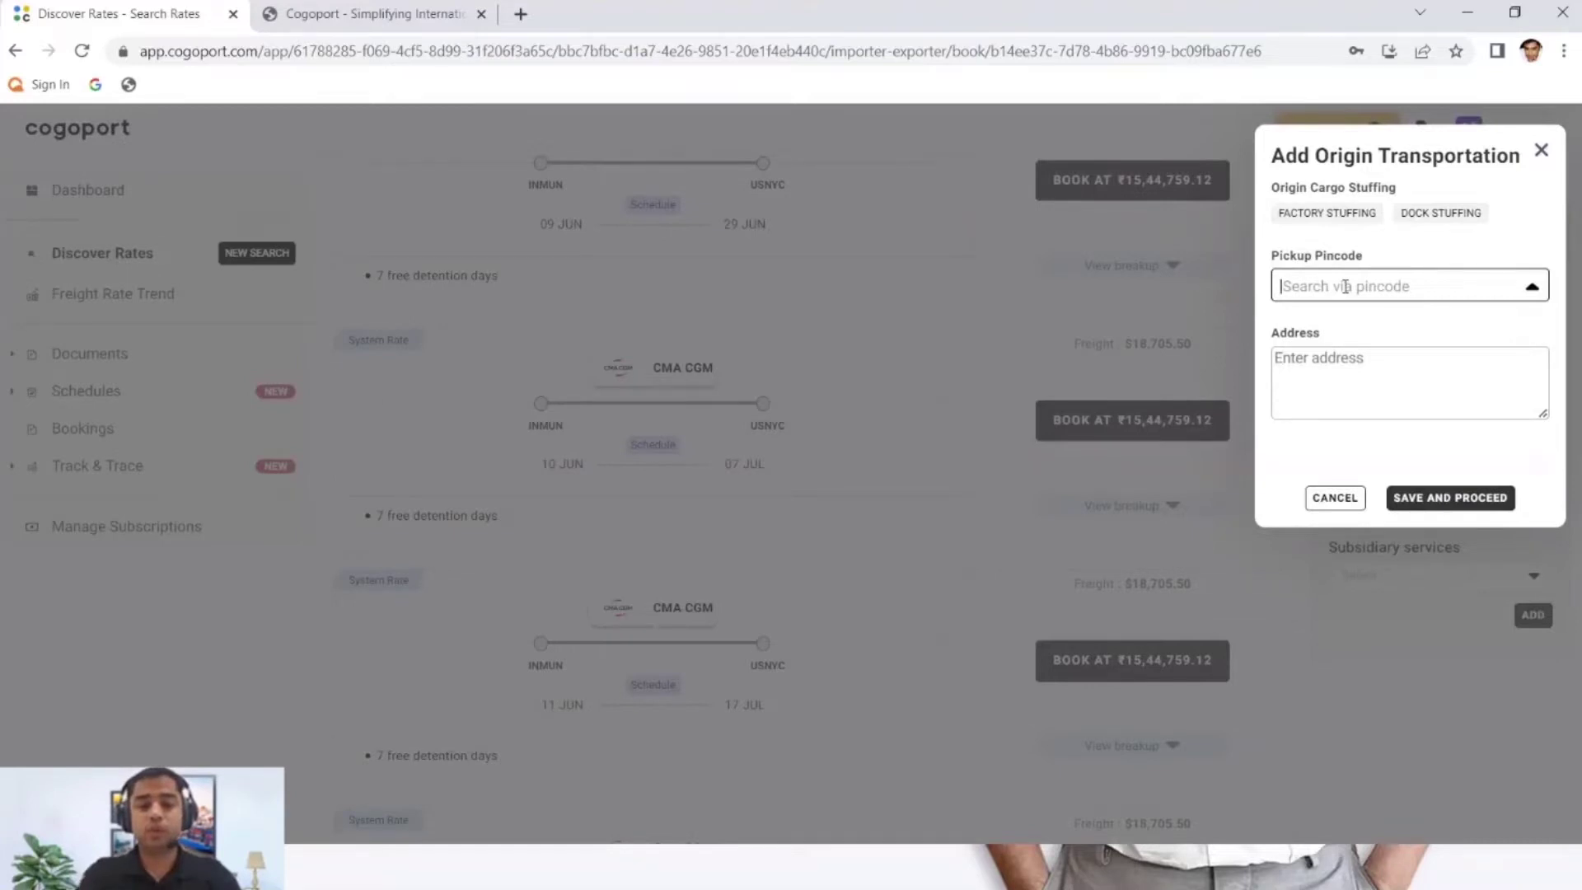
pyautogui.write('313001')
pyautogui.click(1324, 339)
pyautogui.click(1429, 495)
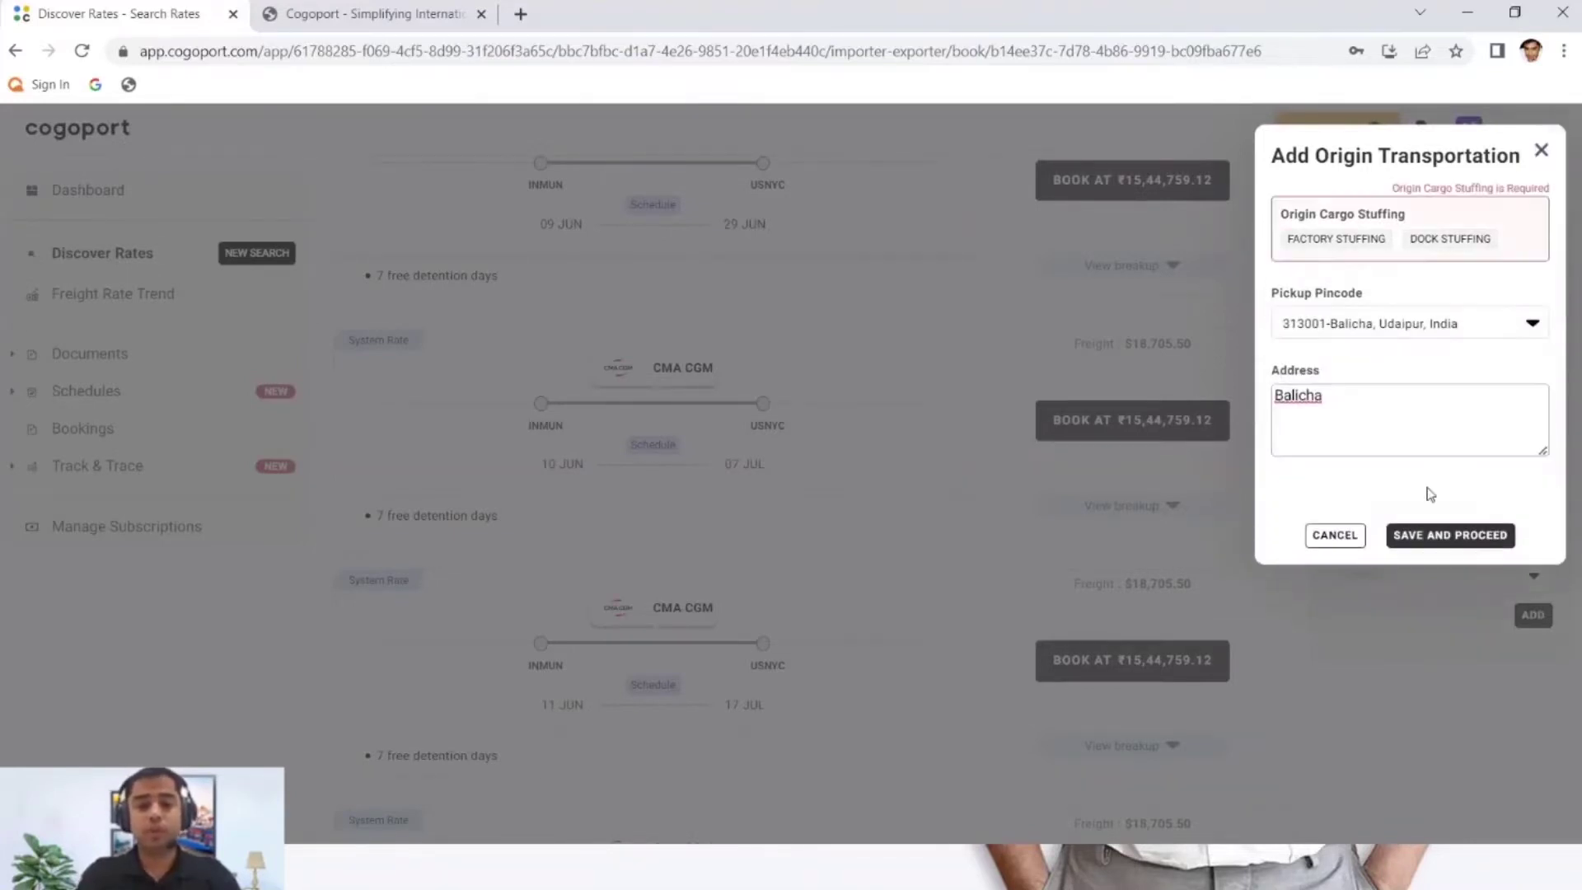
pyautogui.click(1450, 238)
# Choose two Open Body 40ft Flat Bed Trailer trucks and save the transportation.
pyautogui.click(1363, 520)
pyautogui.scroll(-2, 1364, 568)
pyautogui.click(1374, 581)
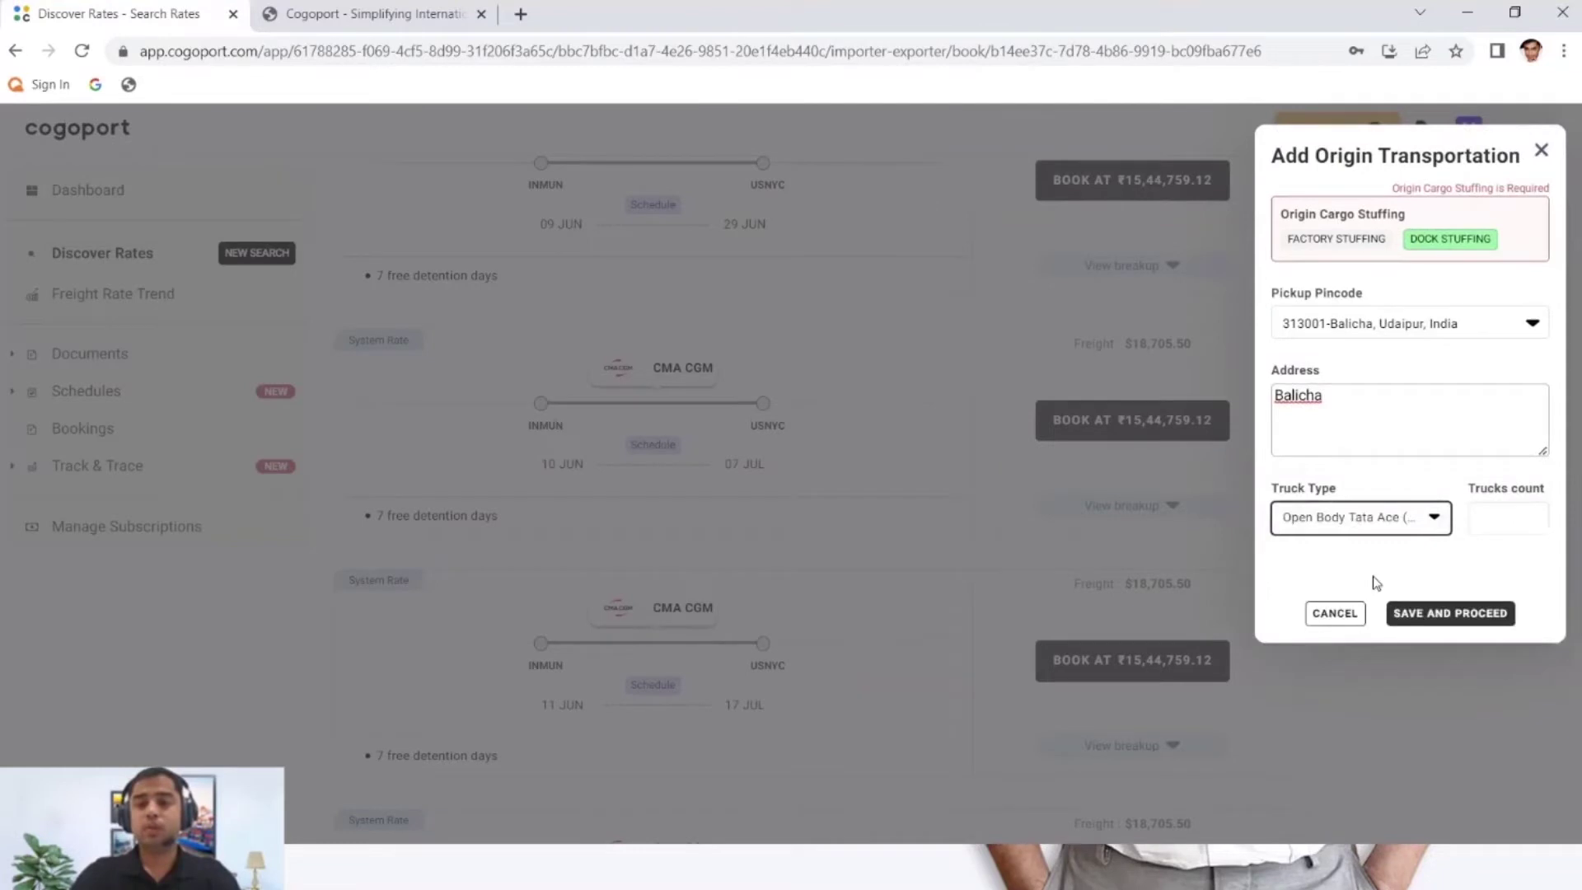
pyautogui.click(1400, 521)
pyautogui.scroll(-5, 1363, 589)
pyautogui.scroll(-3, 1363, 595)
pyautogui.scroll(-1, 1380, 601)
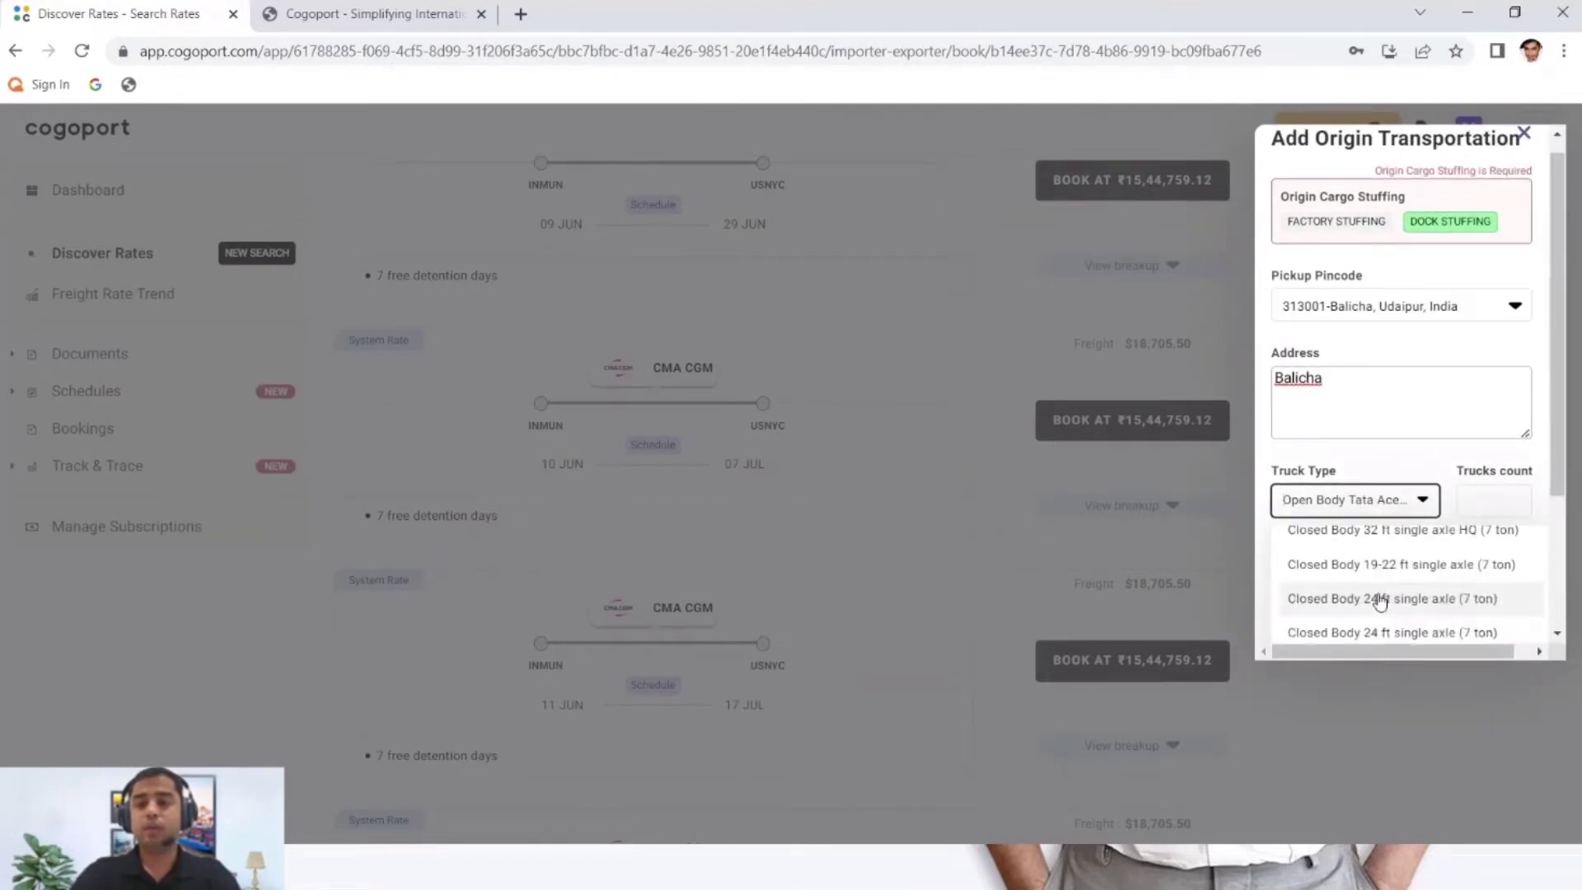
pyautogui.scroll(3, 1379, 601)
pyautogui.click(1380, 579)
pyautogui.click(1488, 533)
pyautogui.write('2')
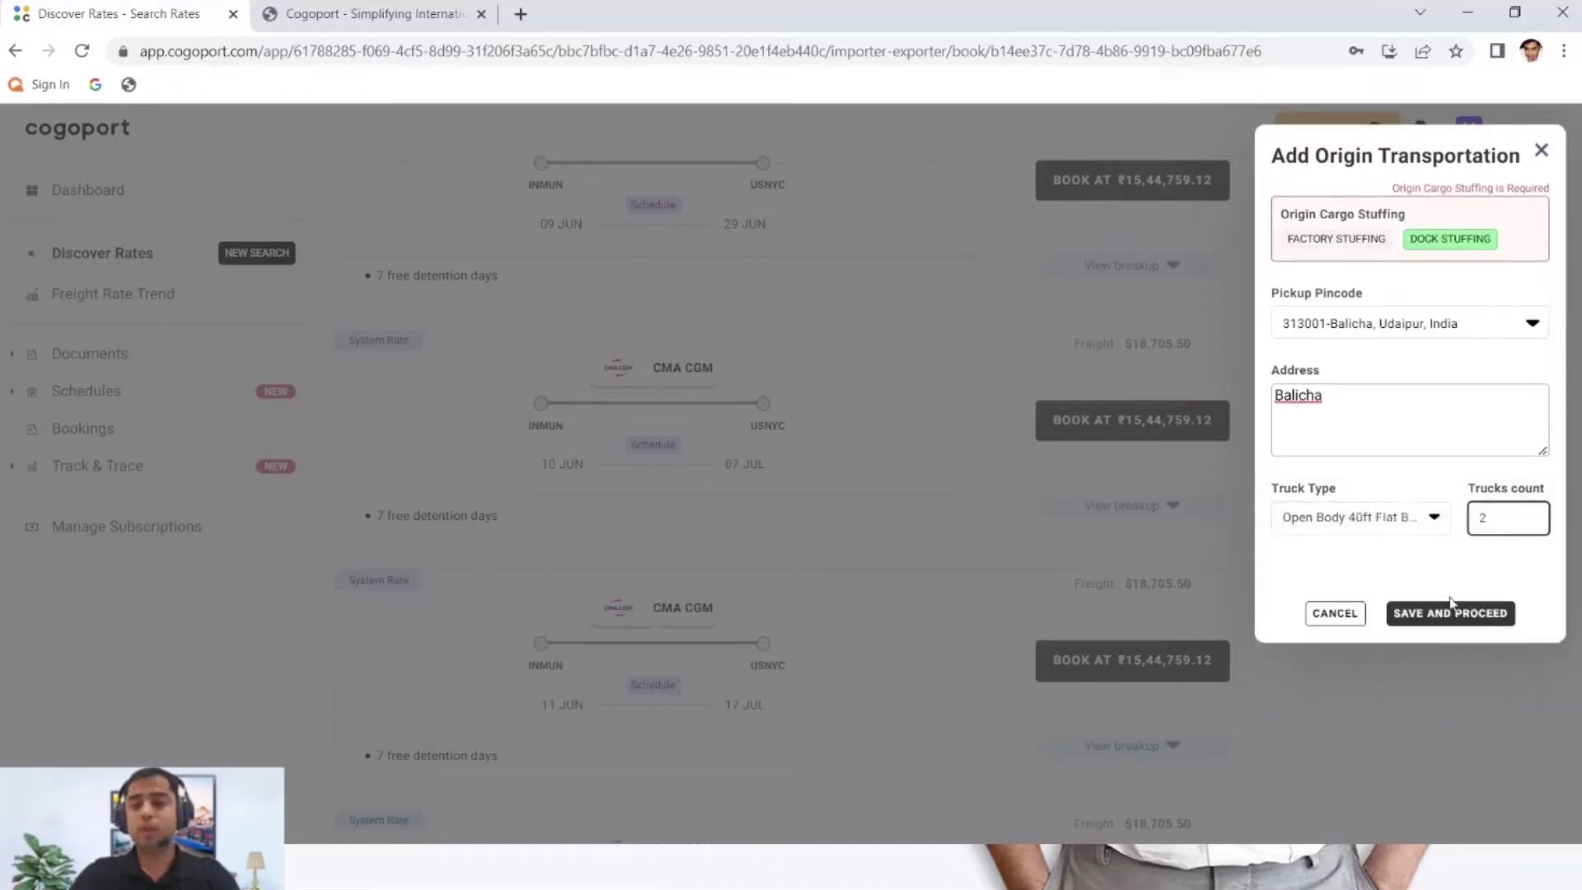
pyautogui.click(1450, 605)
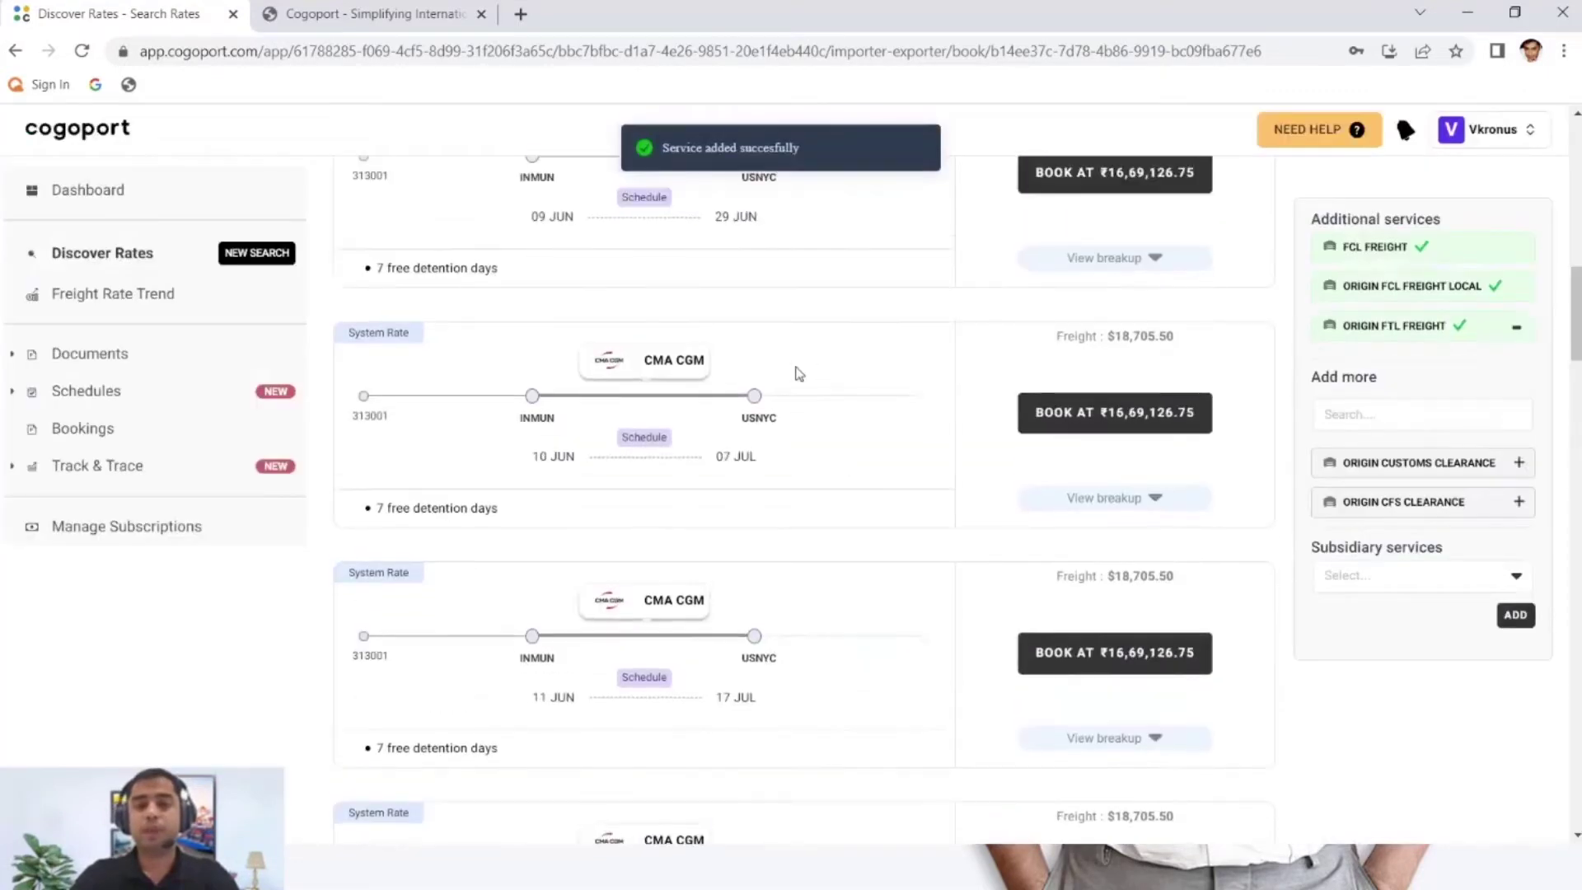
# Expand the Fcl Freight breakup and highlight the 20 FT and 40 FT basic freight prices.
pyautogui.scroll(1, 799, 373)
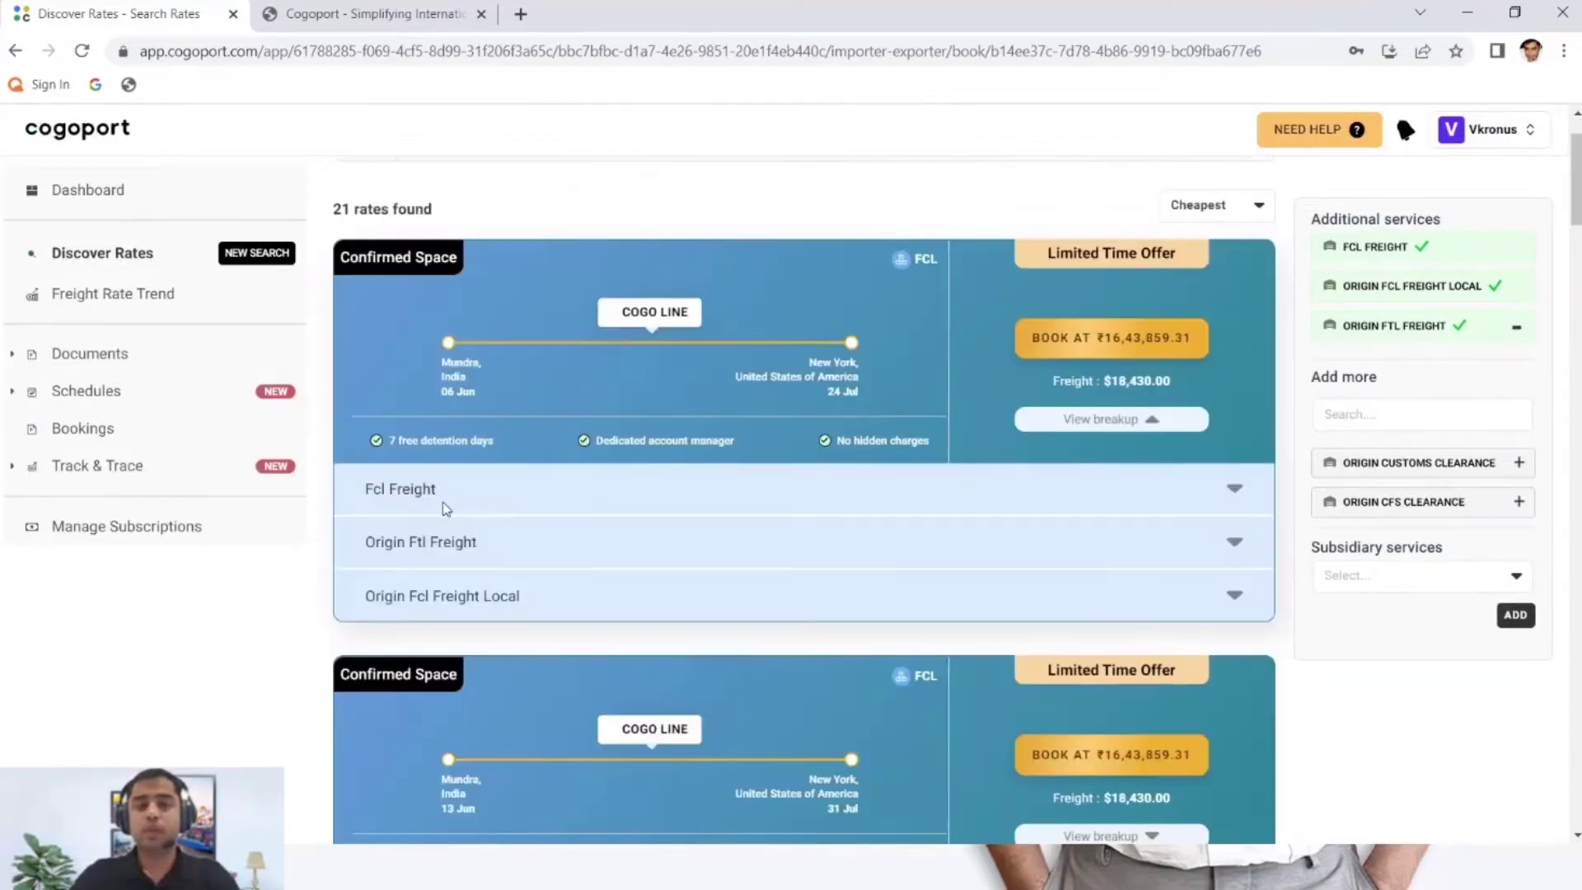
pyautogui.click(1236, 489)
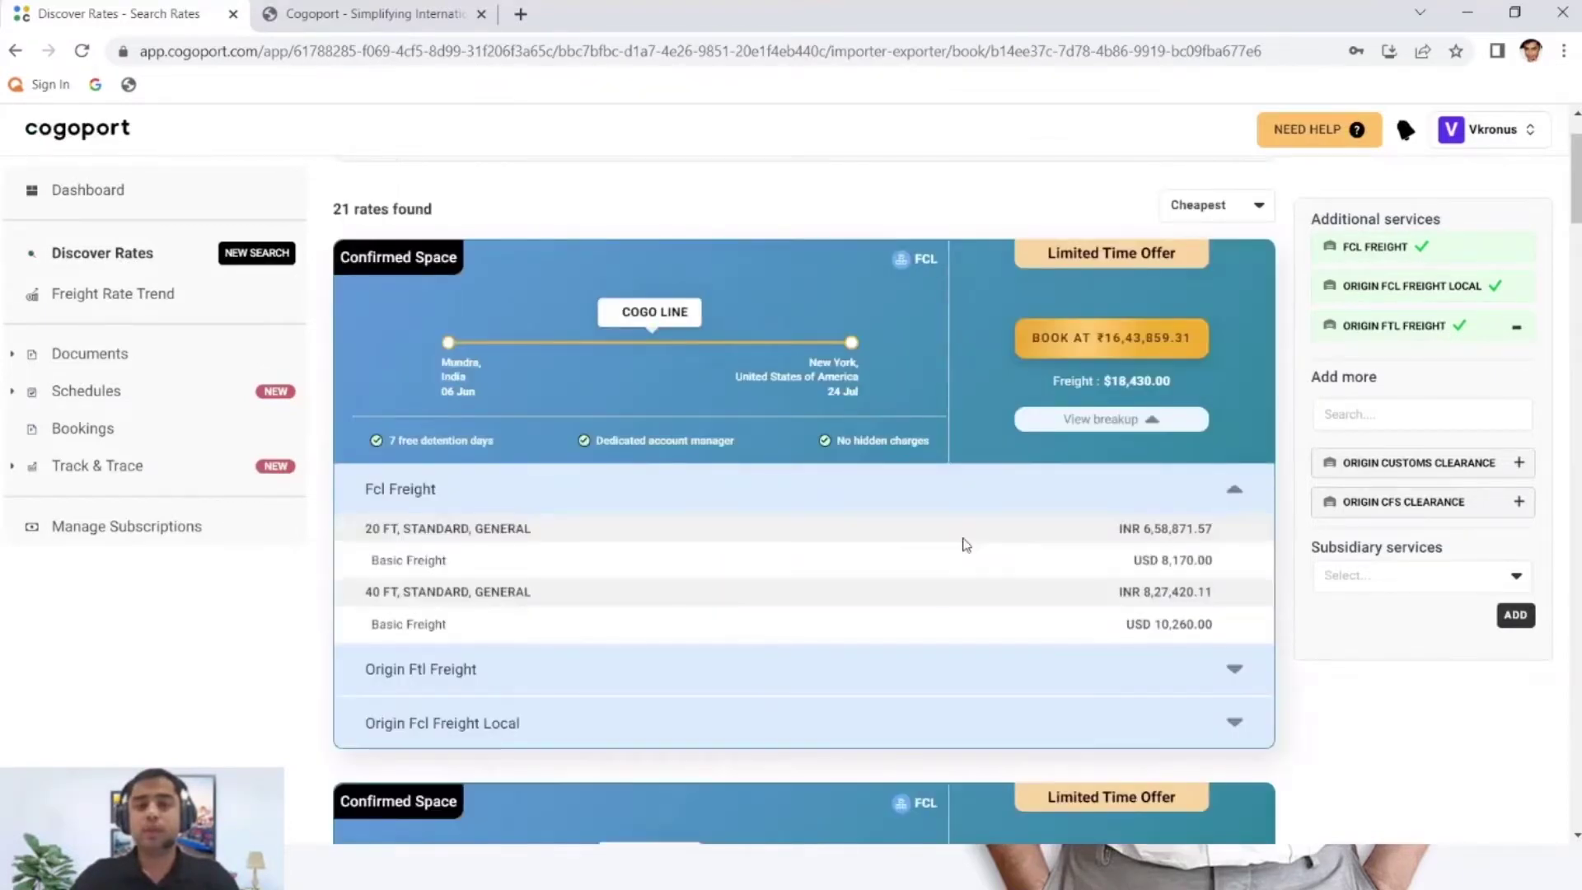
pyautogui.scroll(-1, 927, 528)
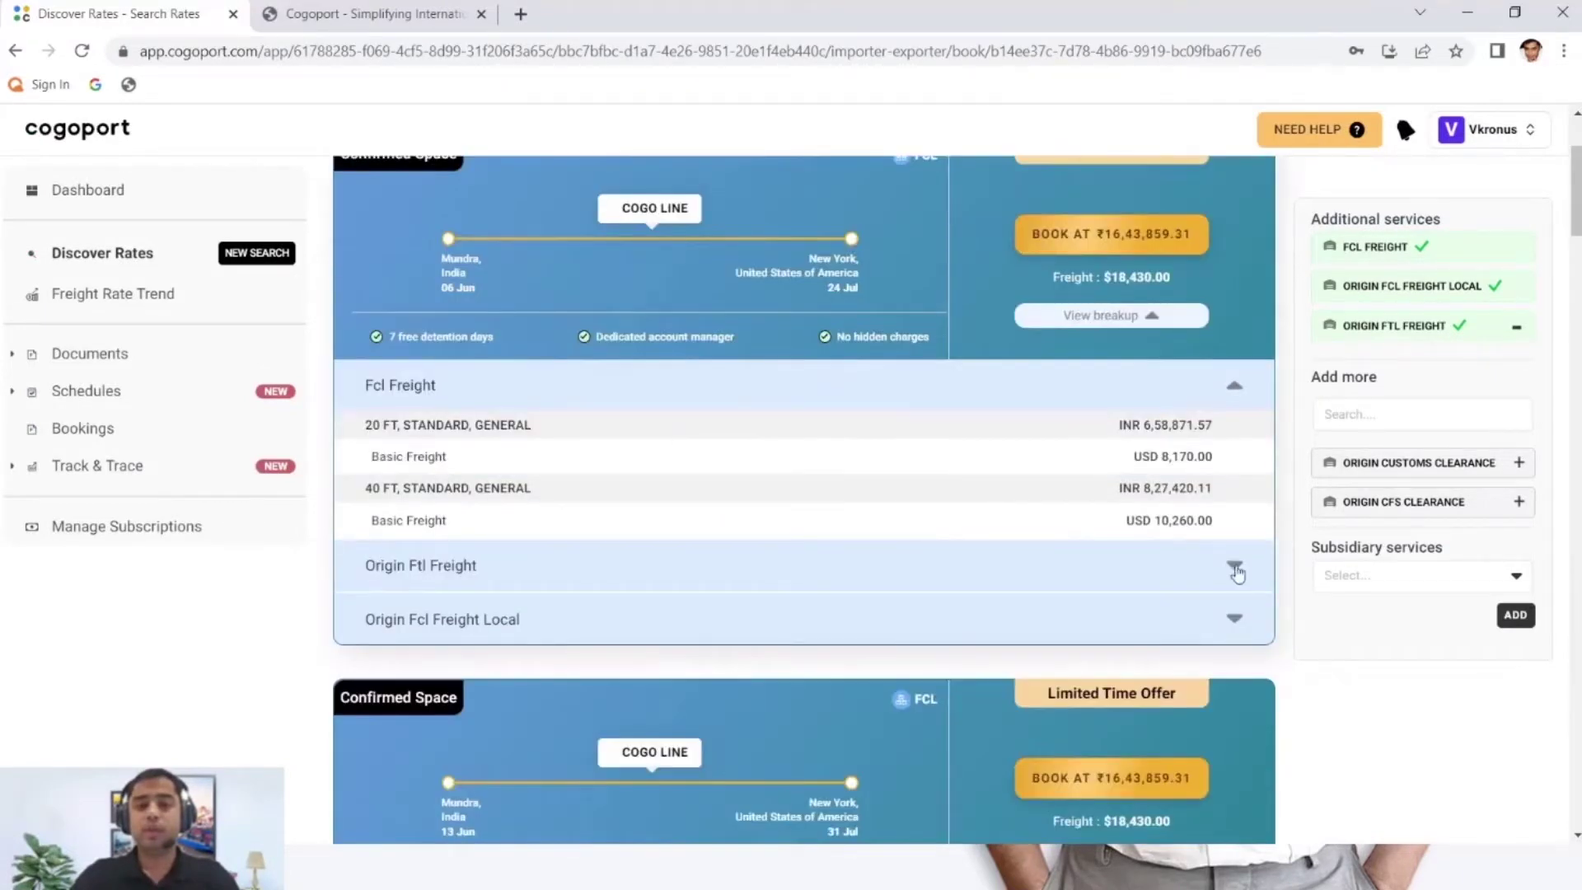
pyautogui.moveTo(1162, 456); pyautogui.dragTo(1231, 476)
pyautogui.moveTo(1161, 518); pyautogui.dragTo(1215, 540)
# Review the Origin Ftl trip charge and Origin Fcl local terminal handling charge.
pyautogui.click(1225, 565)
pyautogui.scroll(-3, 1002, 576)
pyautogui.scroll(3, 1002, 572)
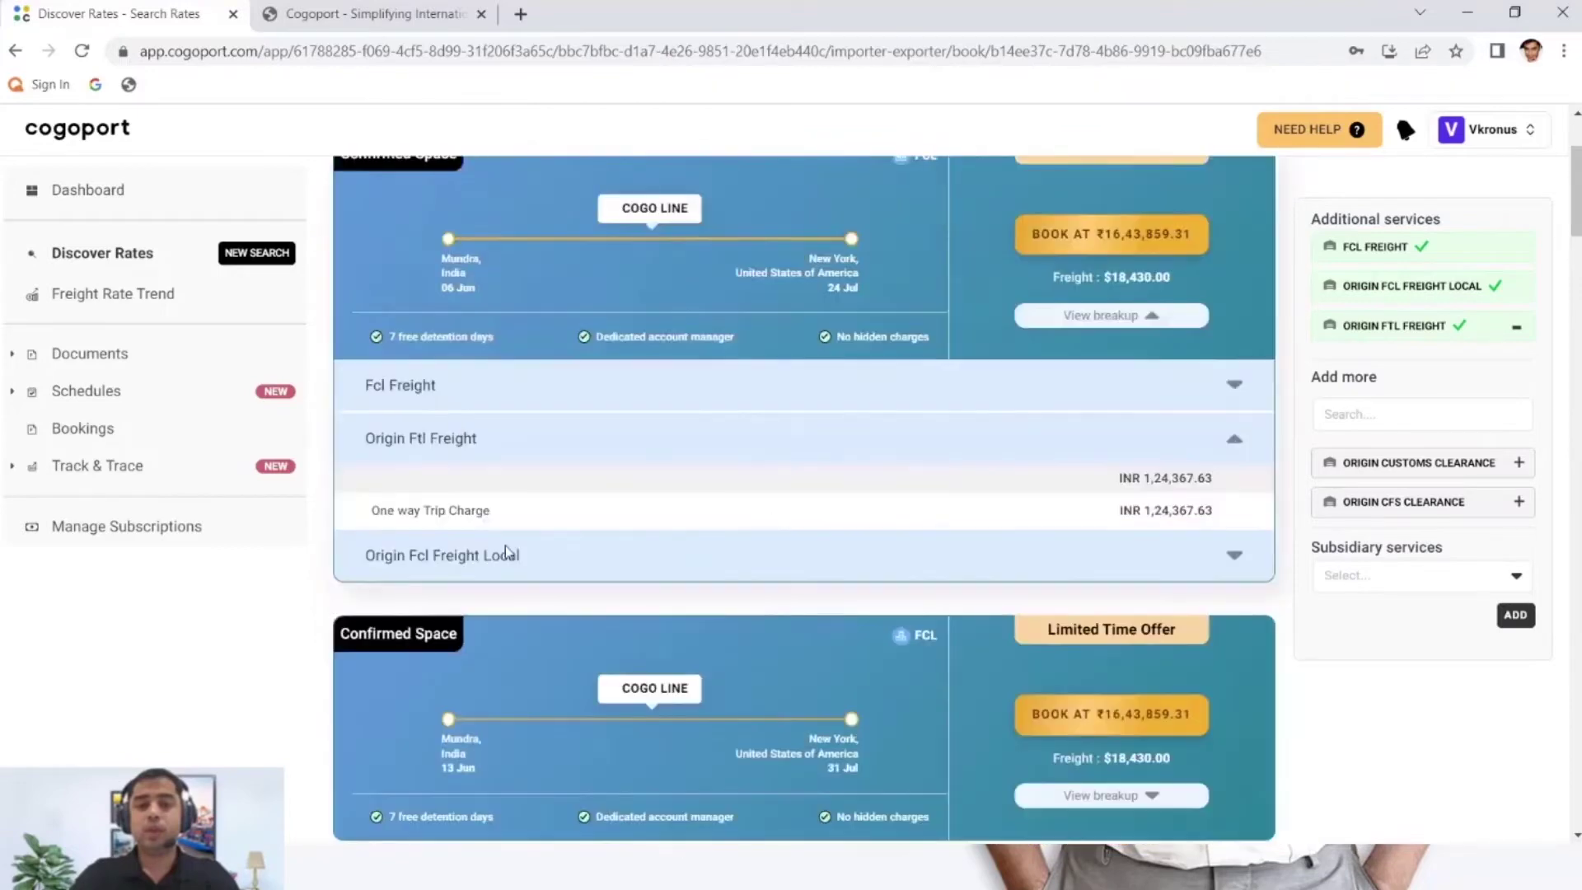
pyautogui.moveTo(1141, 510); pyautogui.dragTo(1219, 512)
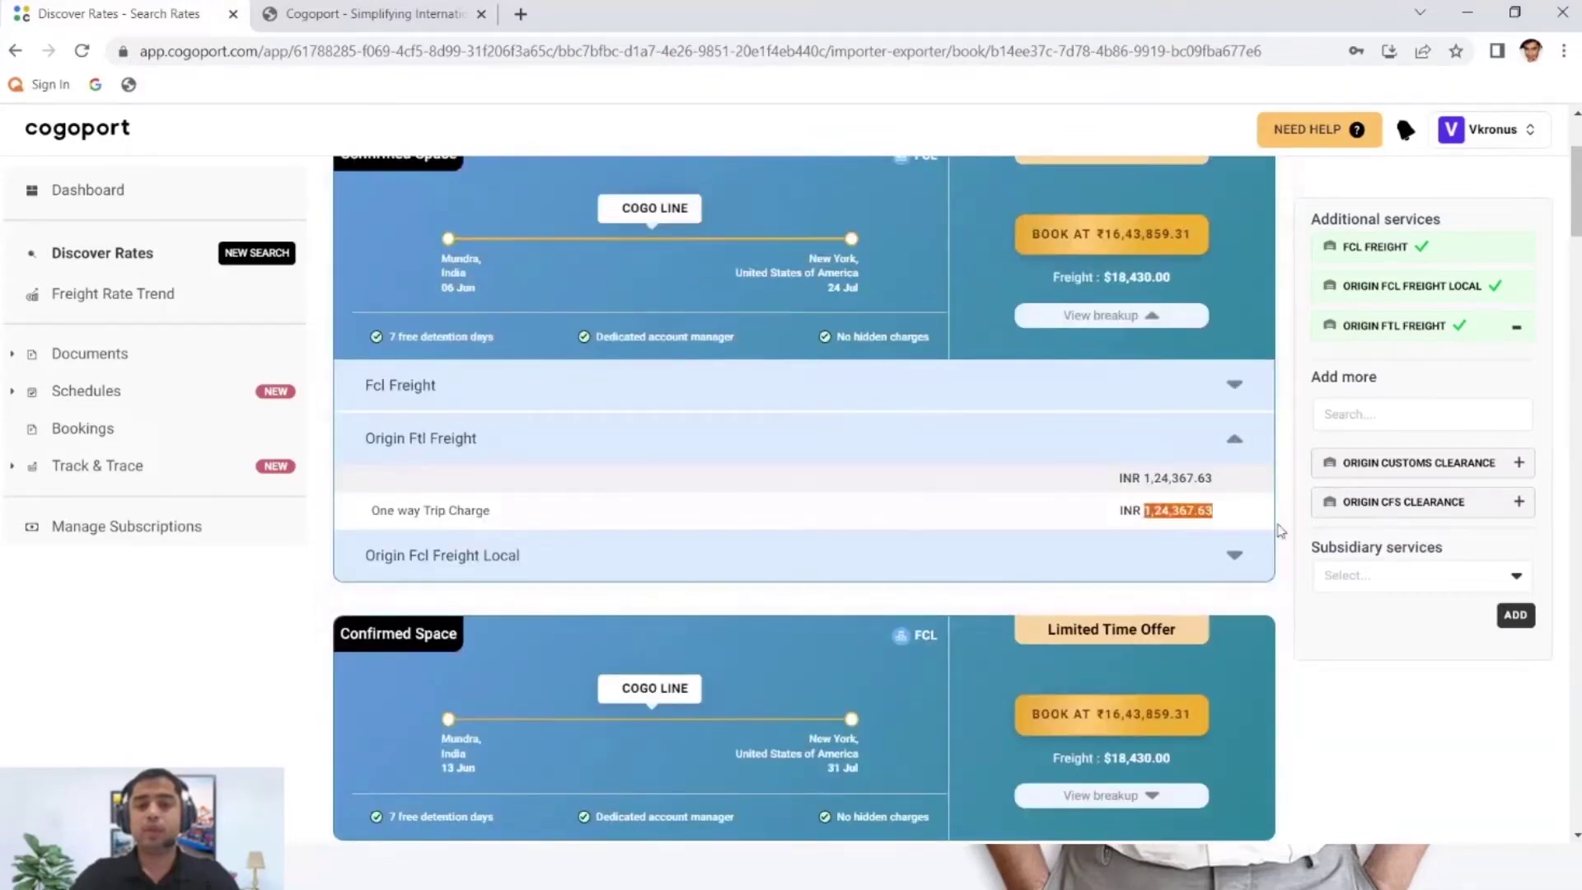
pyautogui.click(1240, 558)
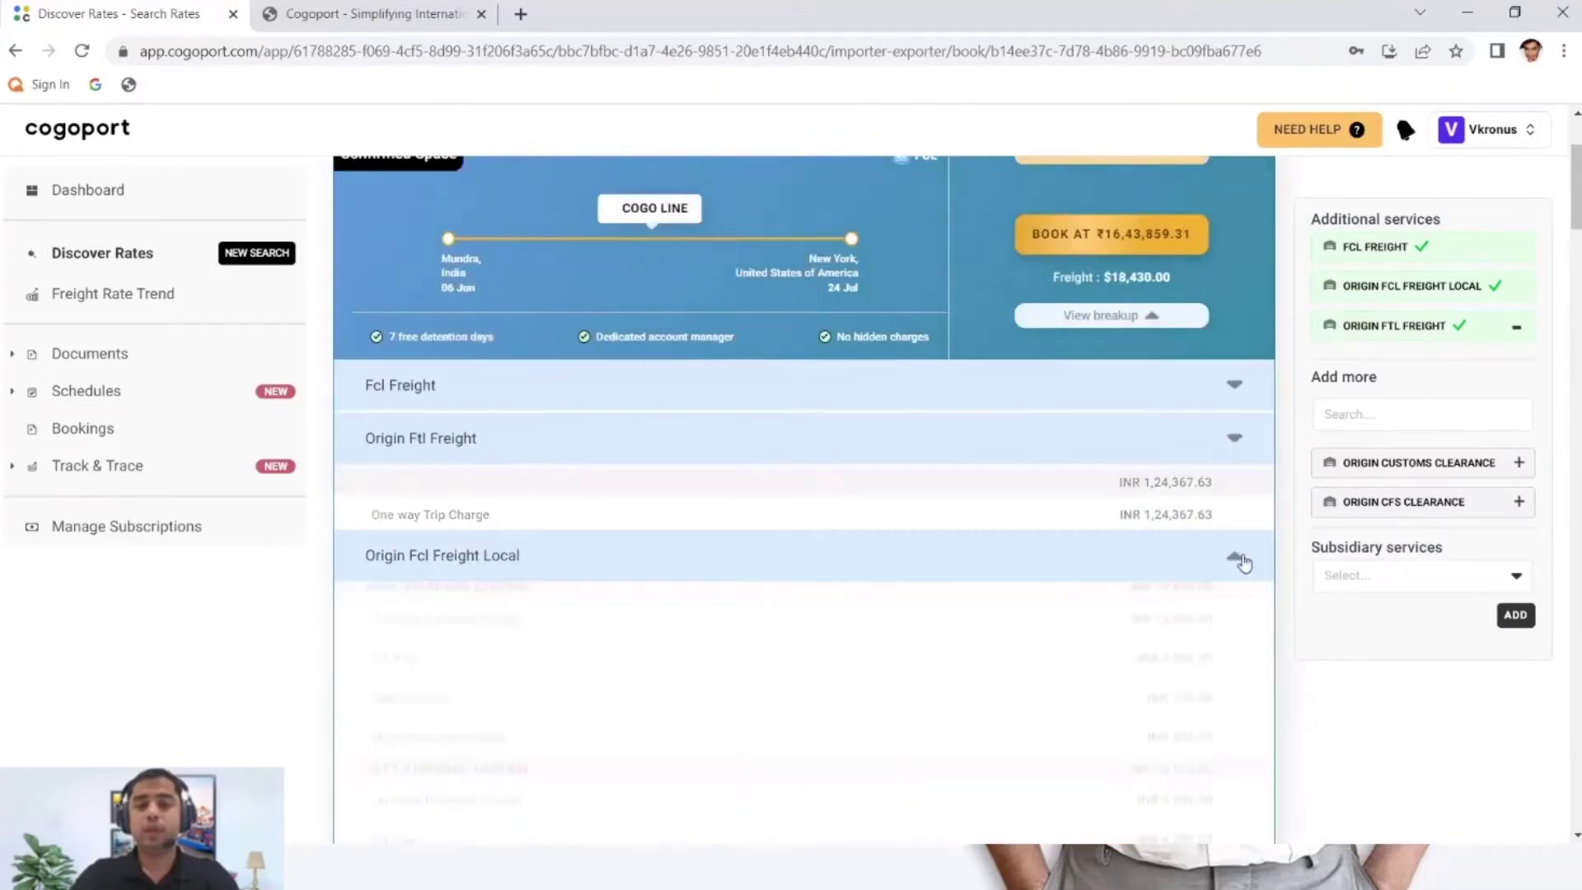
pyautogui.scroll(-3, 926, 582)
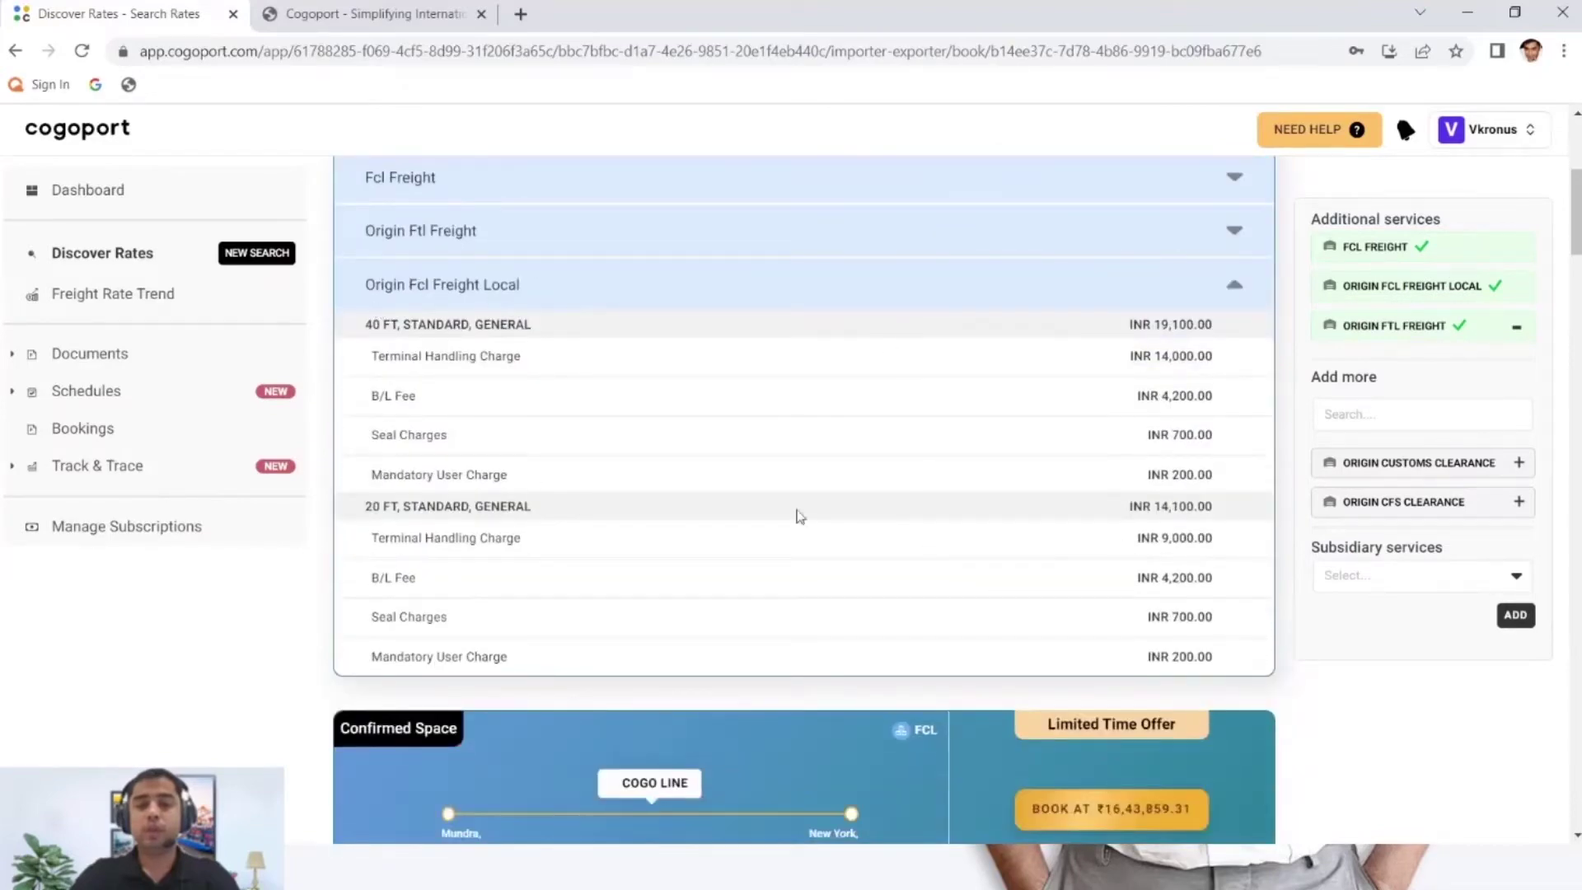
pyautogui.moveTo(377, 358); pyautogui.dragTo(560, 626)
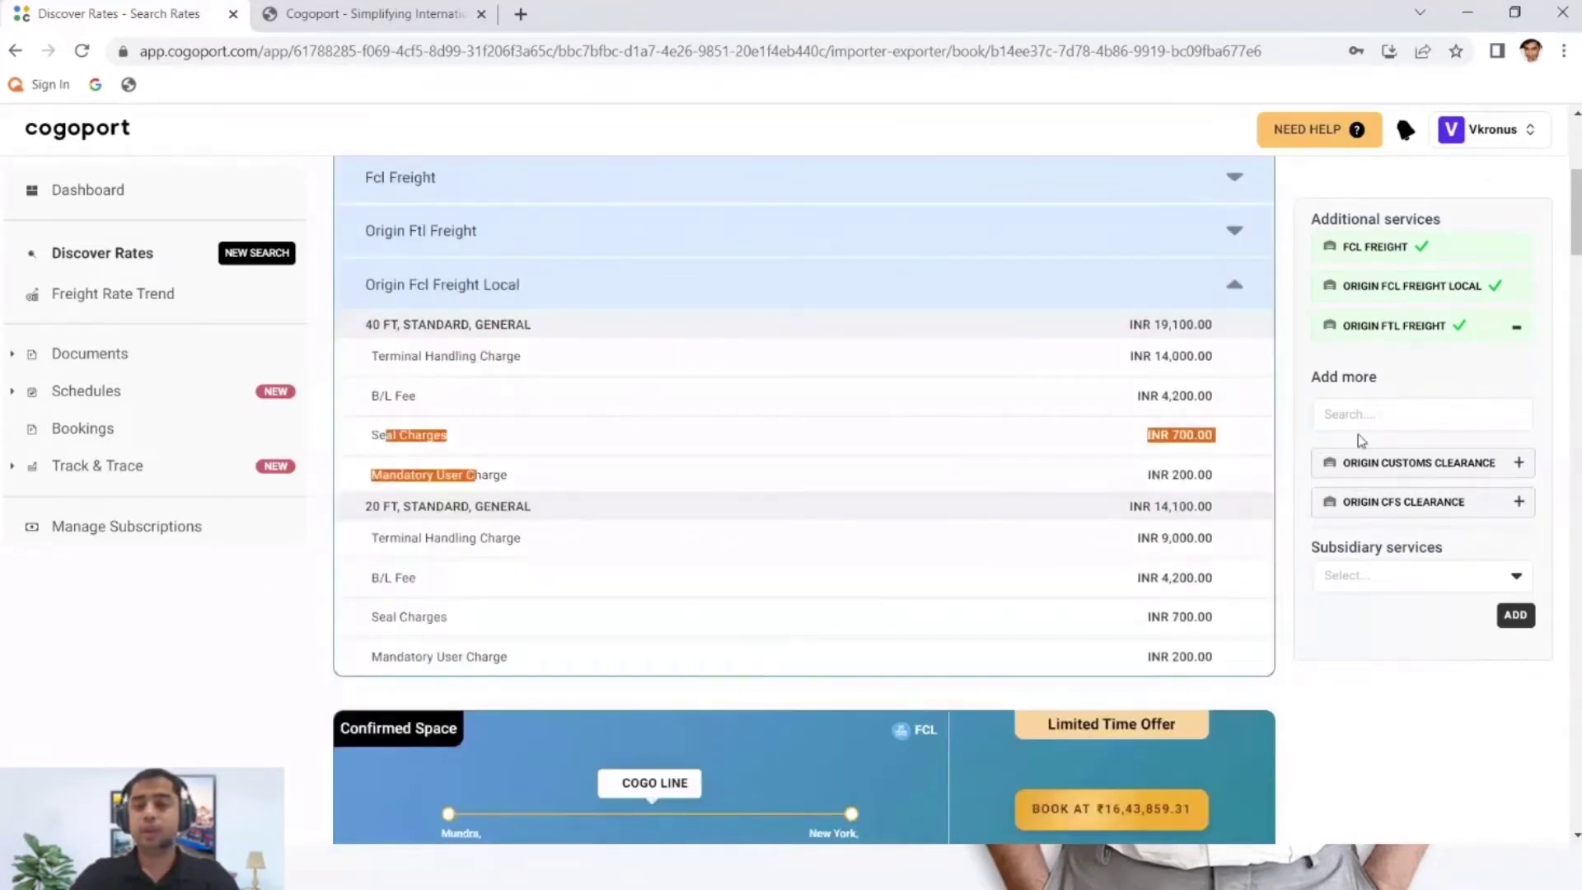
pyautogui.click(1480, 464)
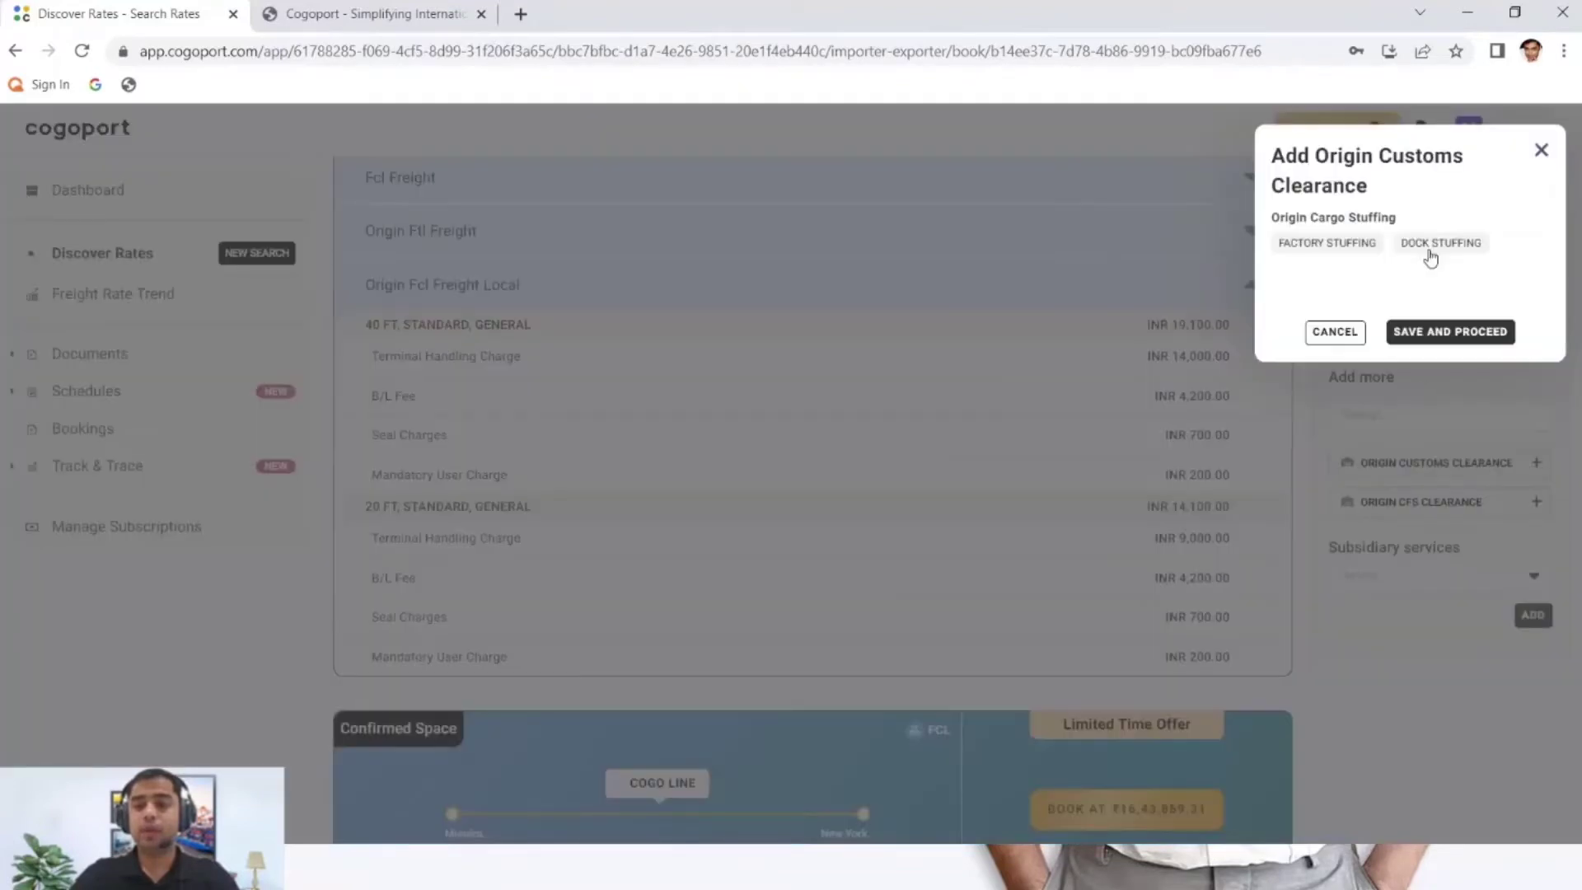
# Use dock stuffing for origin customs, and add origin CFS clearance with dock stuffing and INR 1000000 cargo value.
pyautogui.click(1429, 254)
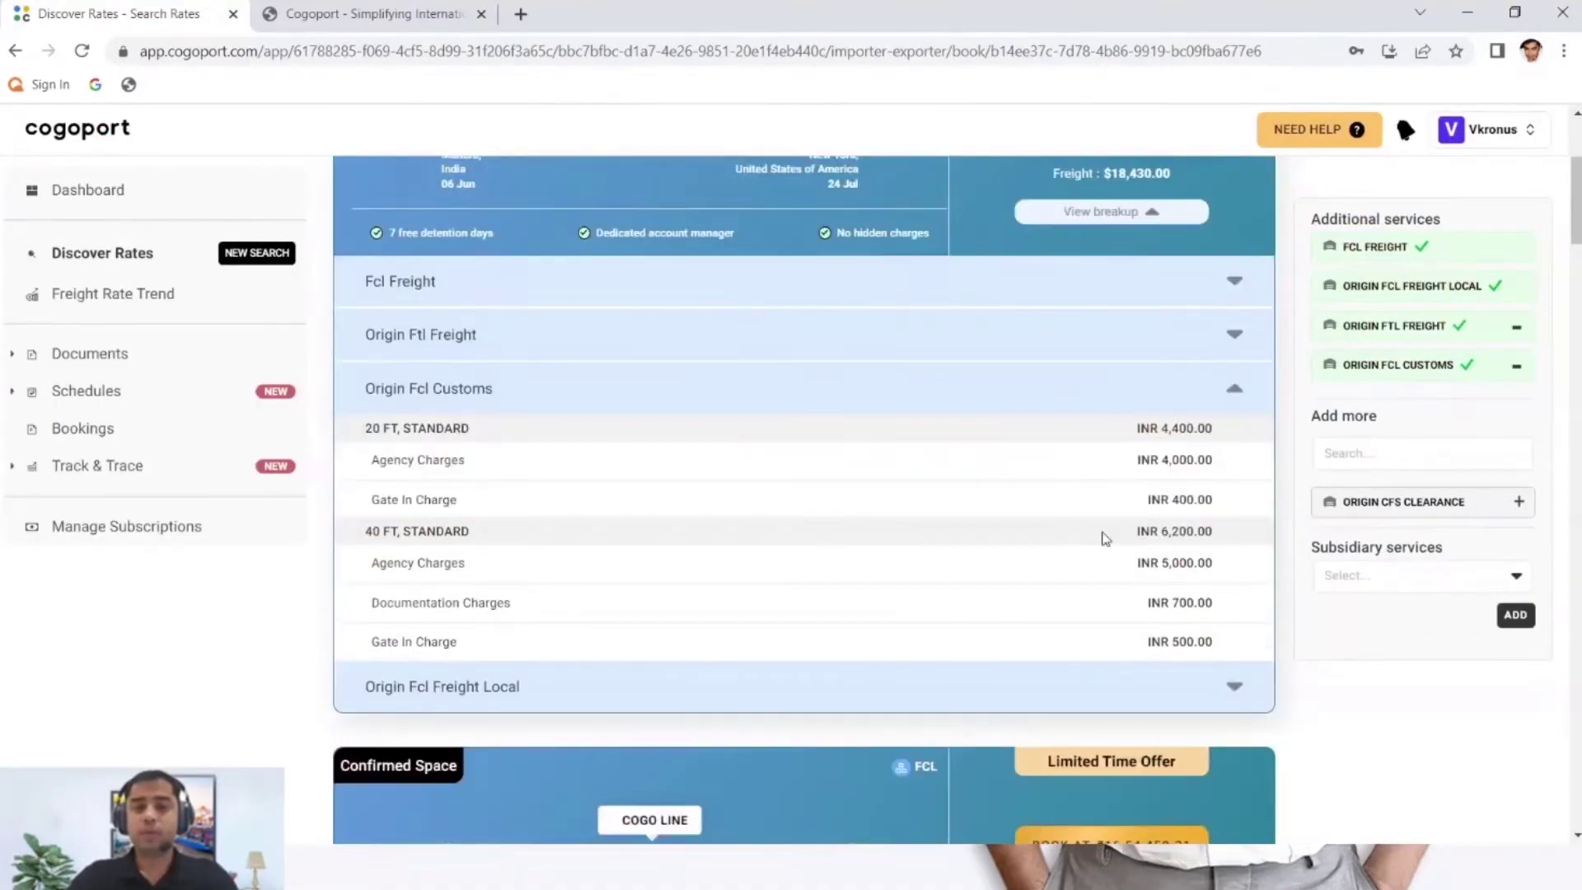
pyautogui.click(1501, 510)
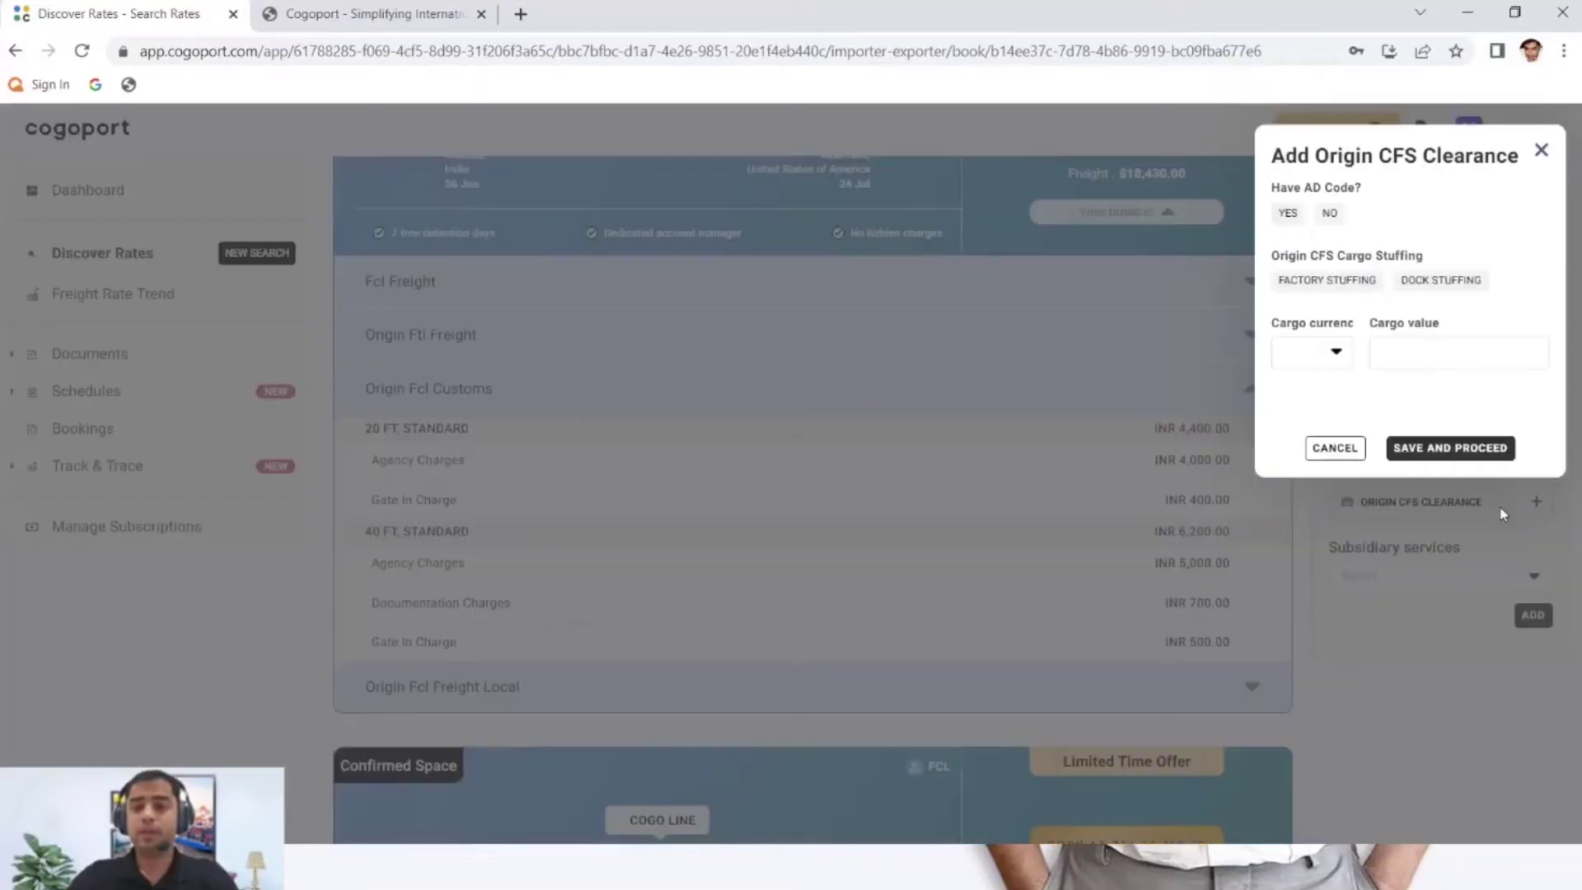
pyautogui.click(1428, 284)
pyautogui.click(1312, 353)
pyautogui.click(1315, 403)
pyautogui.click(1400, 355)
pyautogui.write('10000000')
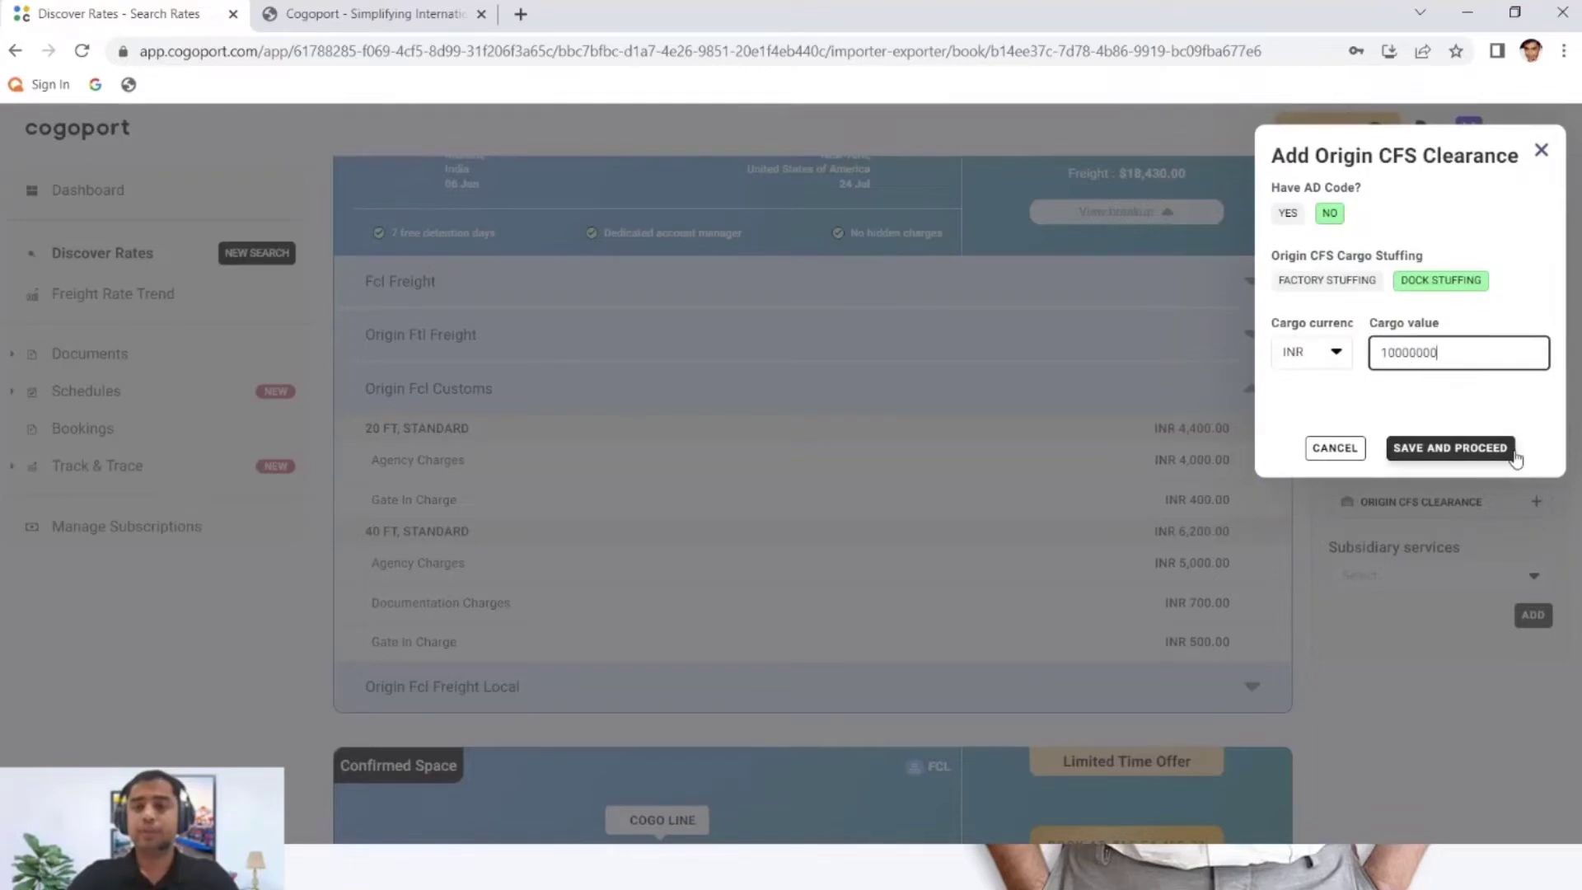
pyautogui.click(1474, 449)
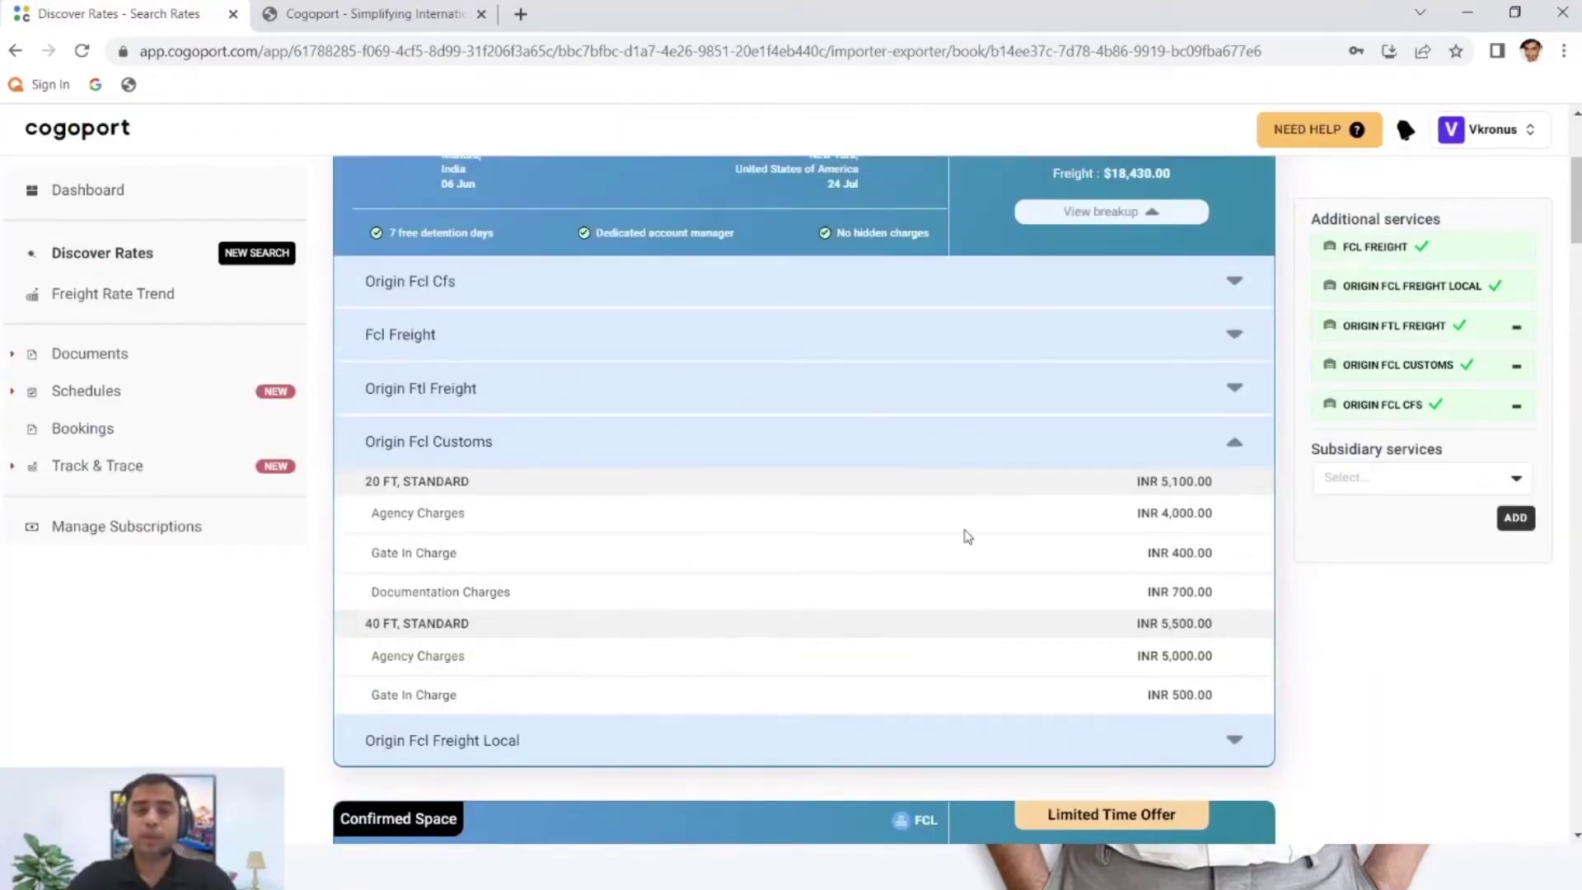
# Expand the Origin FCL CFS charges to review the updated quote.
pyautogui.scroll(-1, 906, 551)
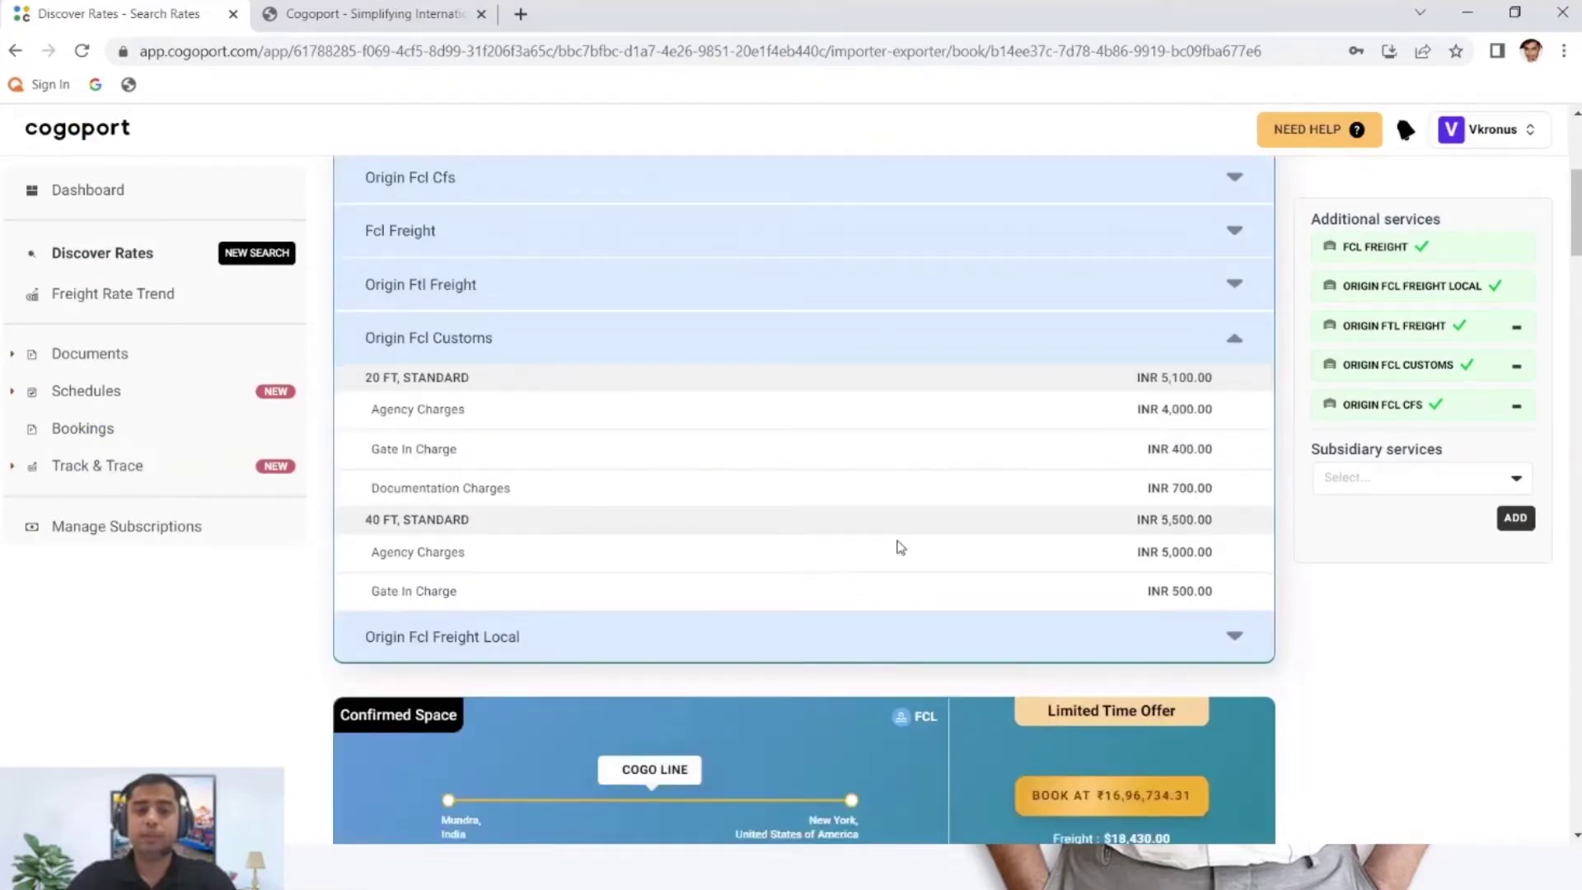
pyautogui.scroll(1, 899, 547)
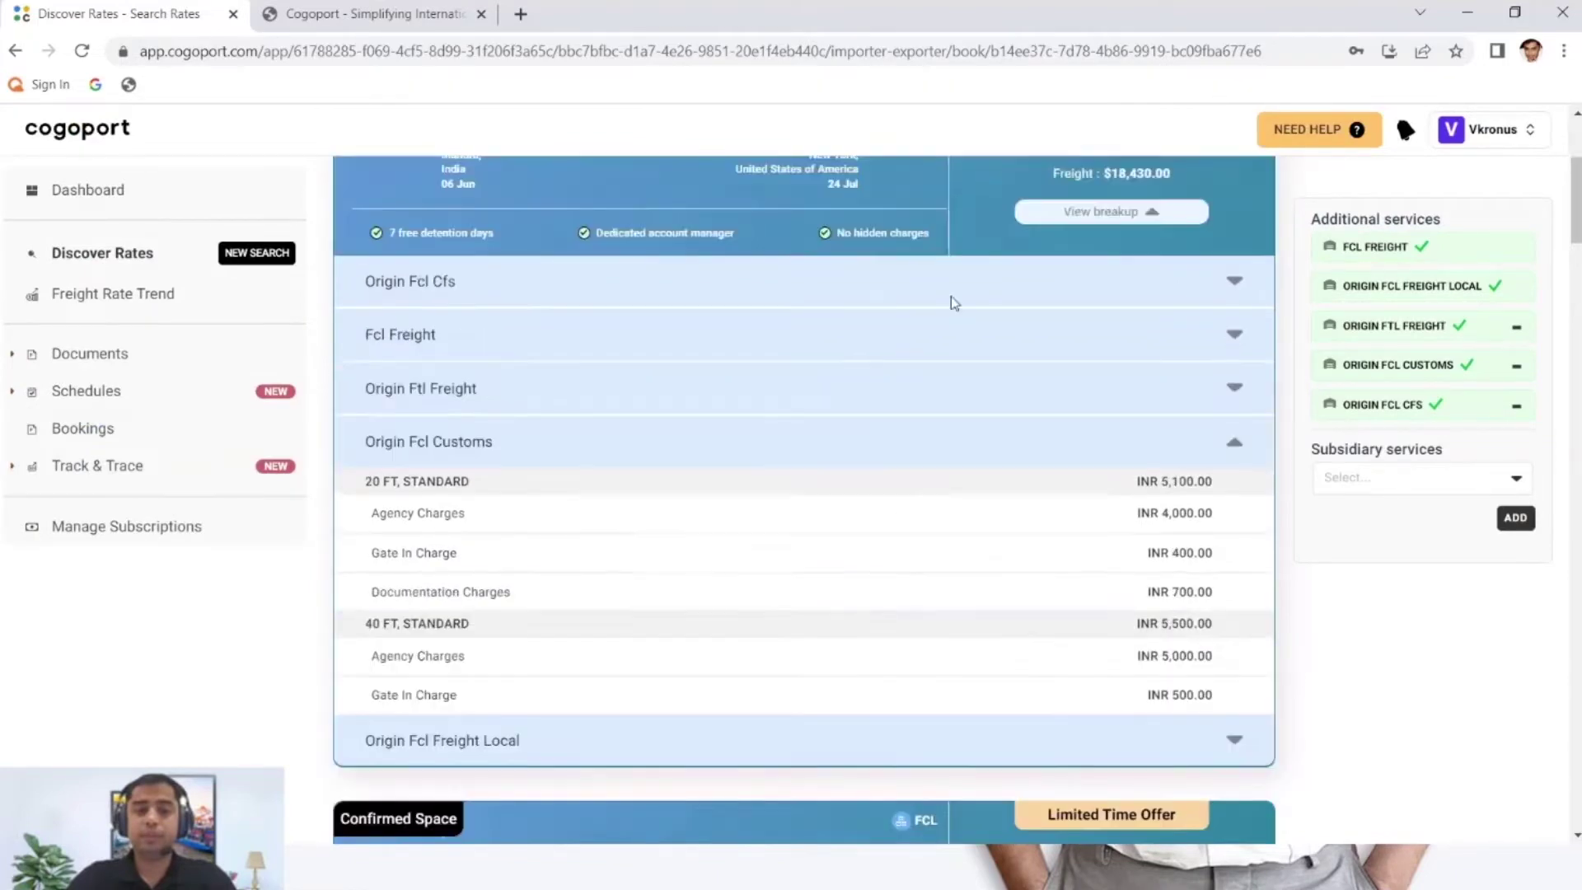
pyautogui.click(950, 300)
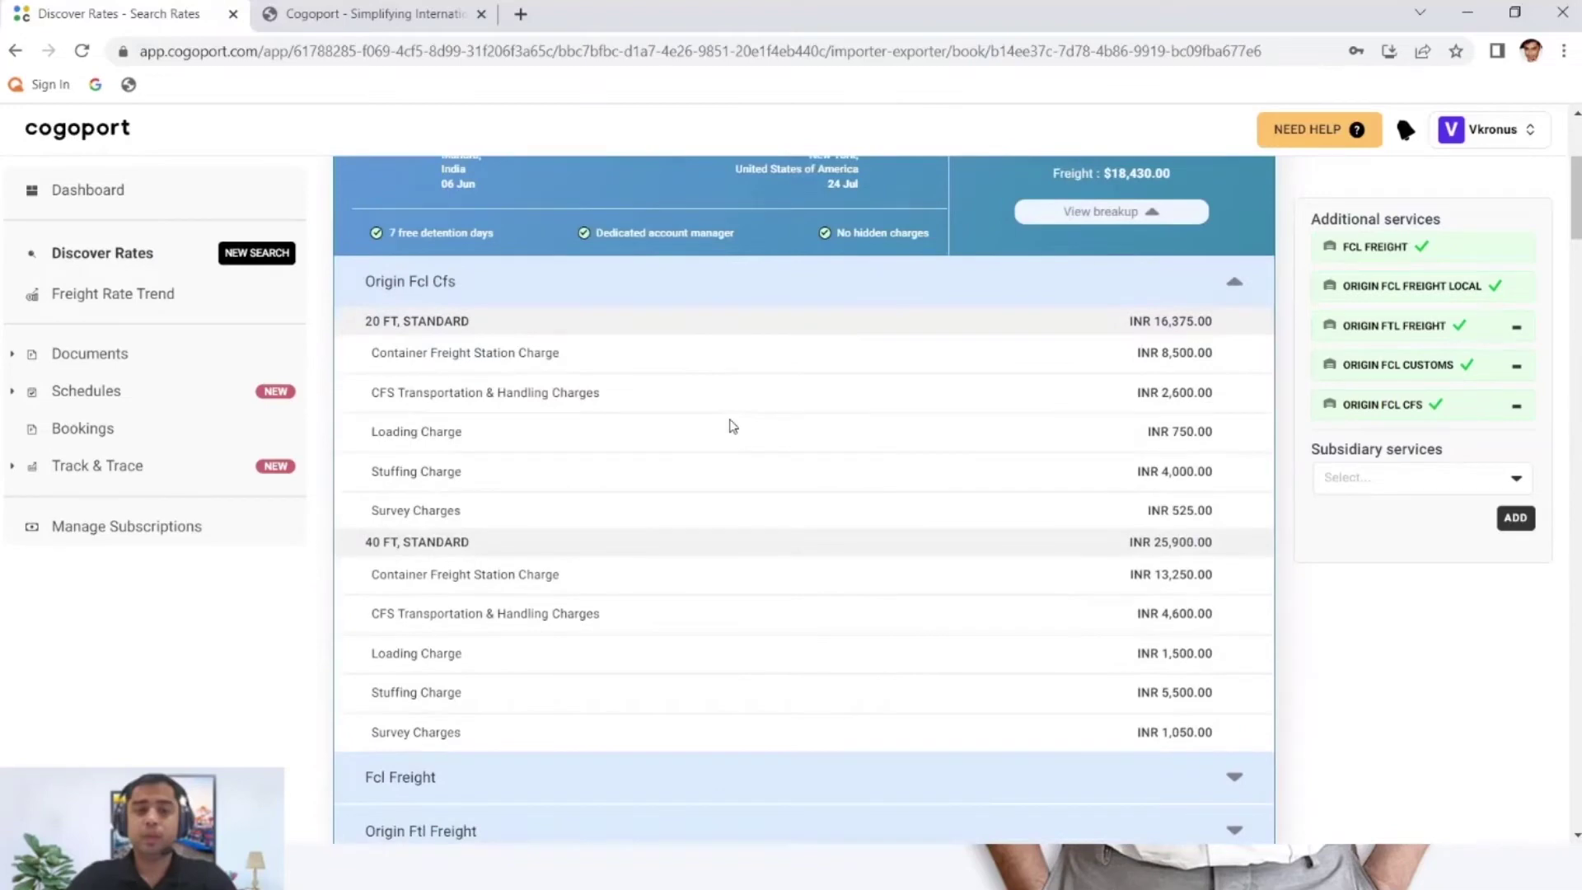
pyautogui.scroll(-1, 854, 453)
pyautogui.scroll(4, 853, 453)
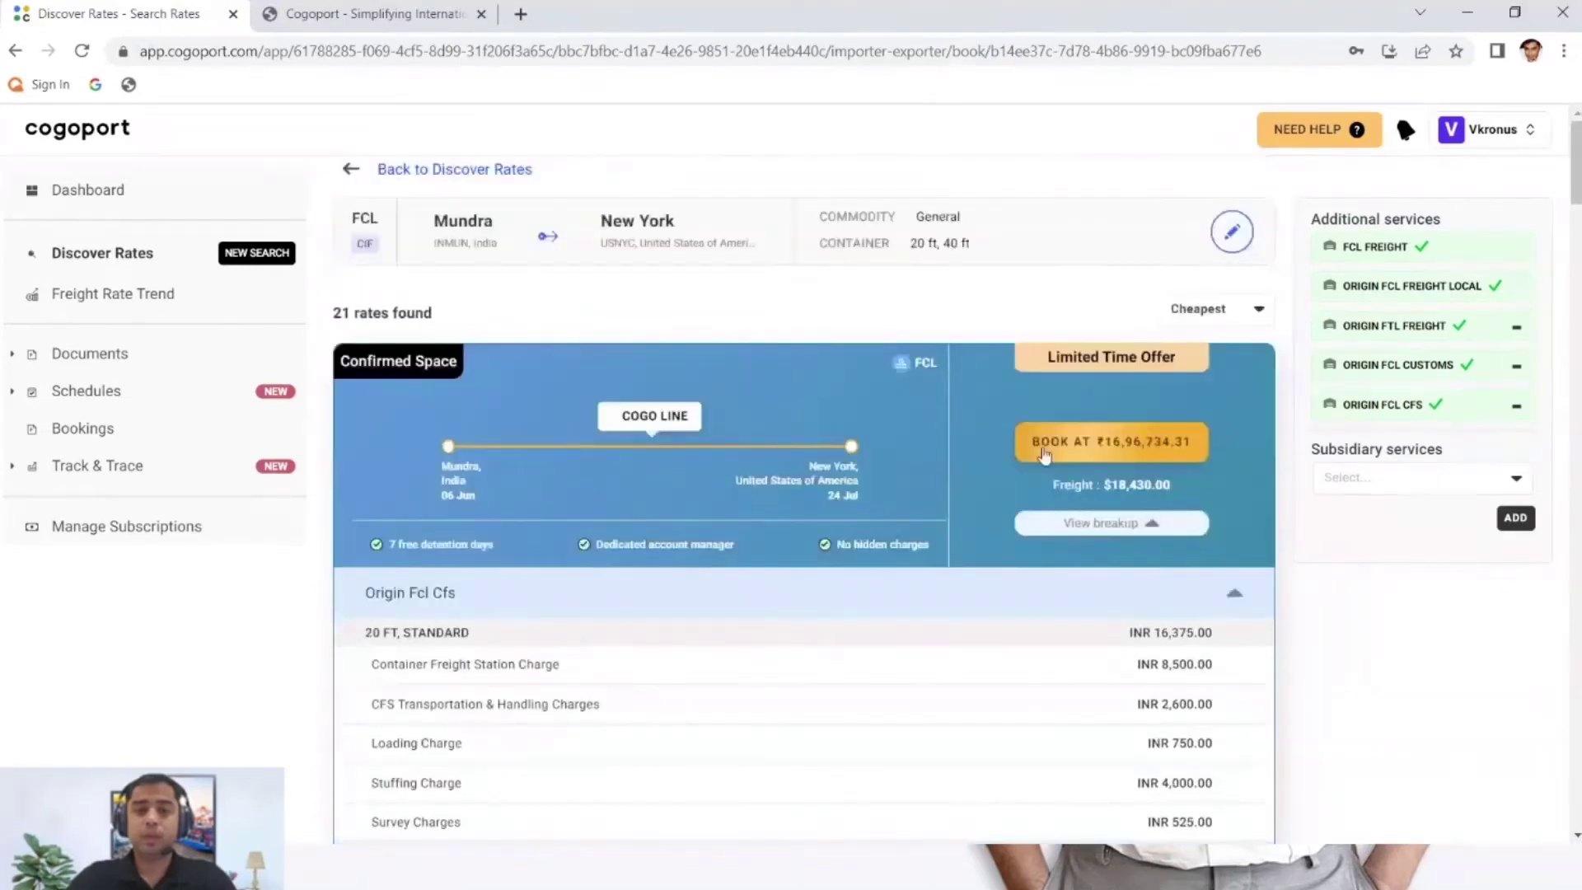
# Book the Cogo Line Mundra to New York rate to reach checkout.
pyautogui.click(1073, 447)
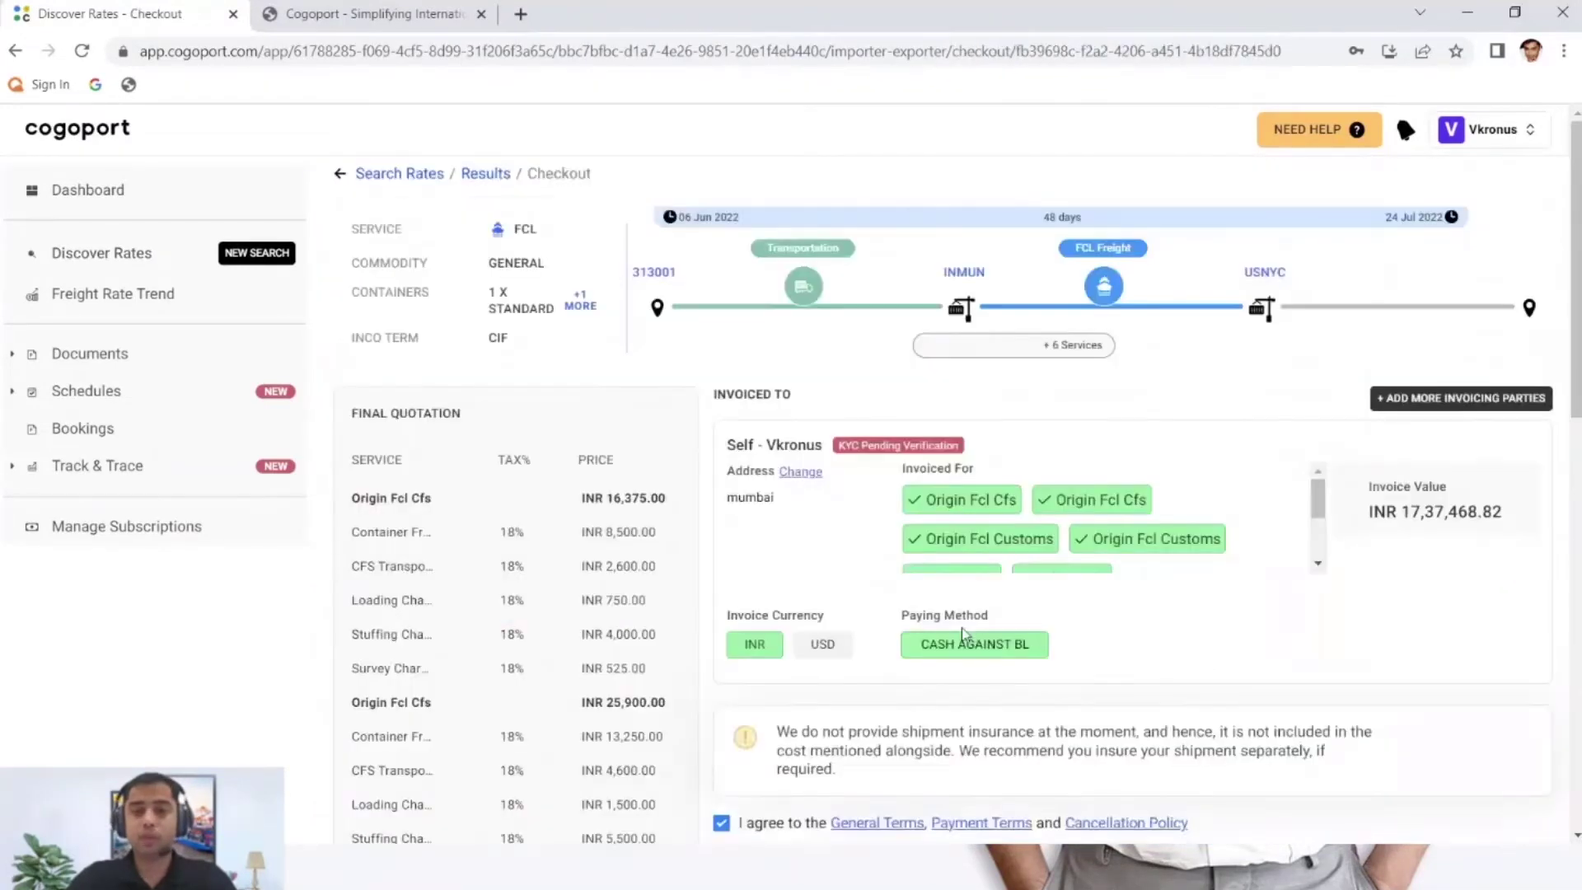
pyautogui.scroll(-3, 483, 444)
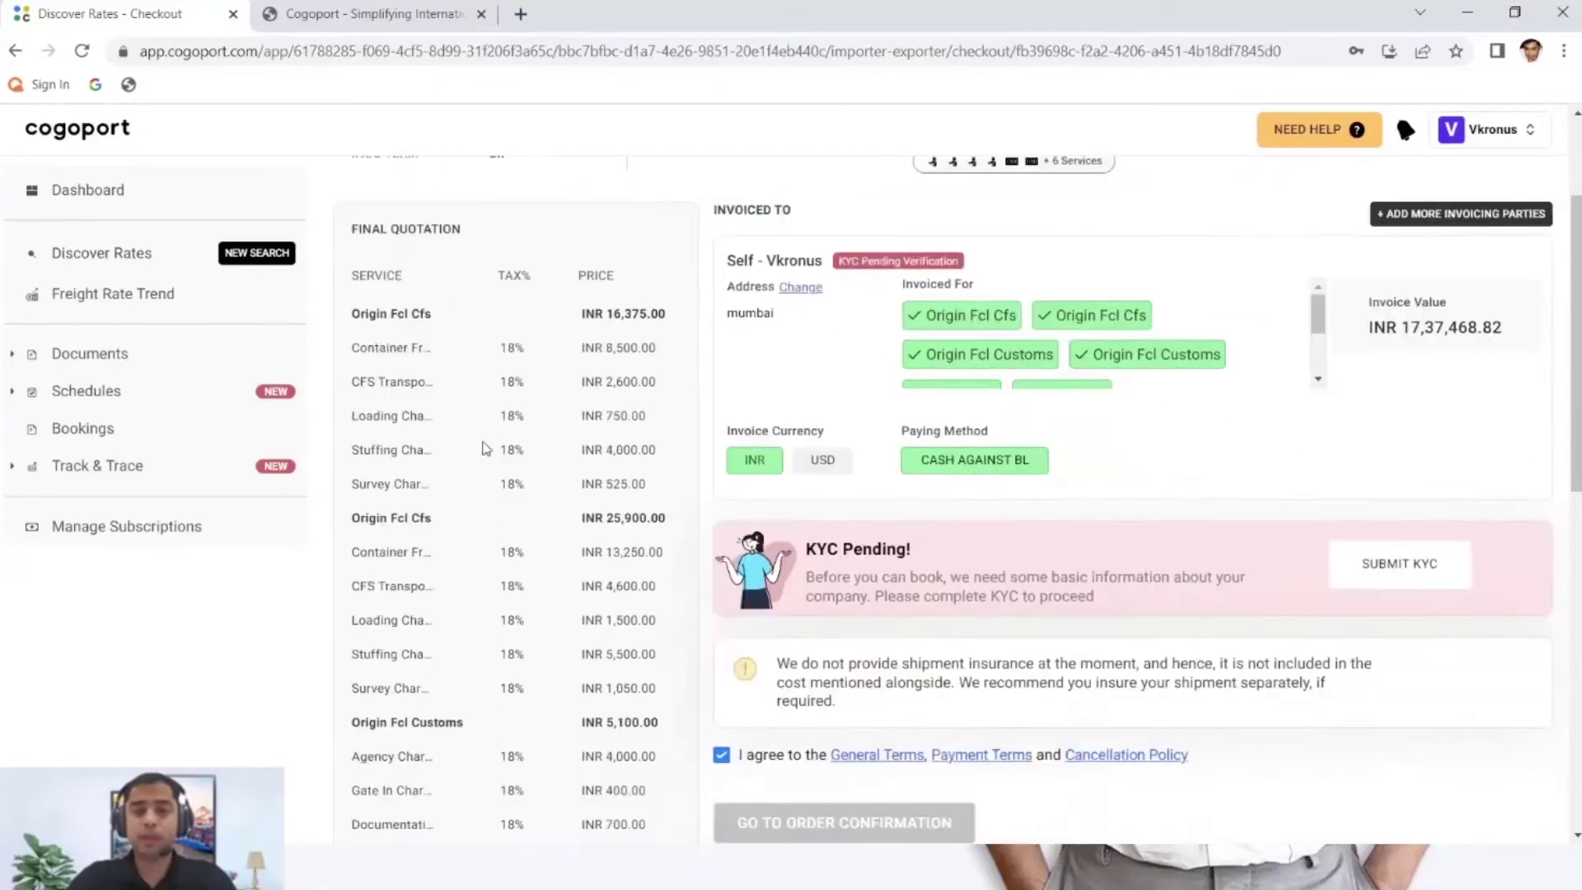
pyautogui.scroll(-8, 483, 447)
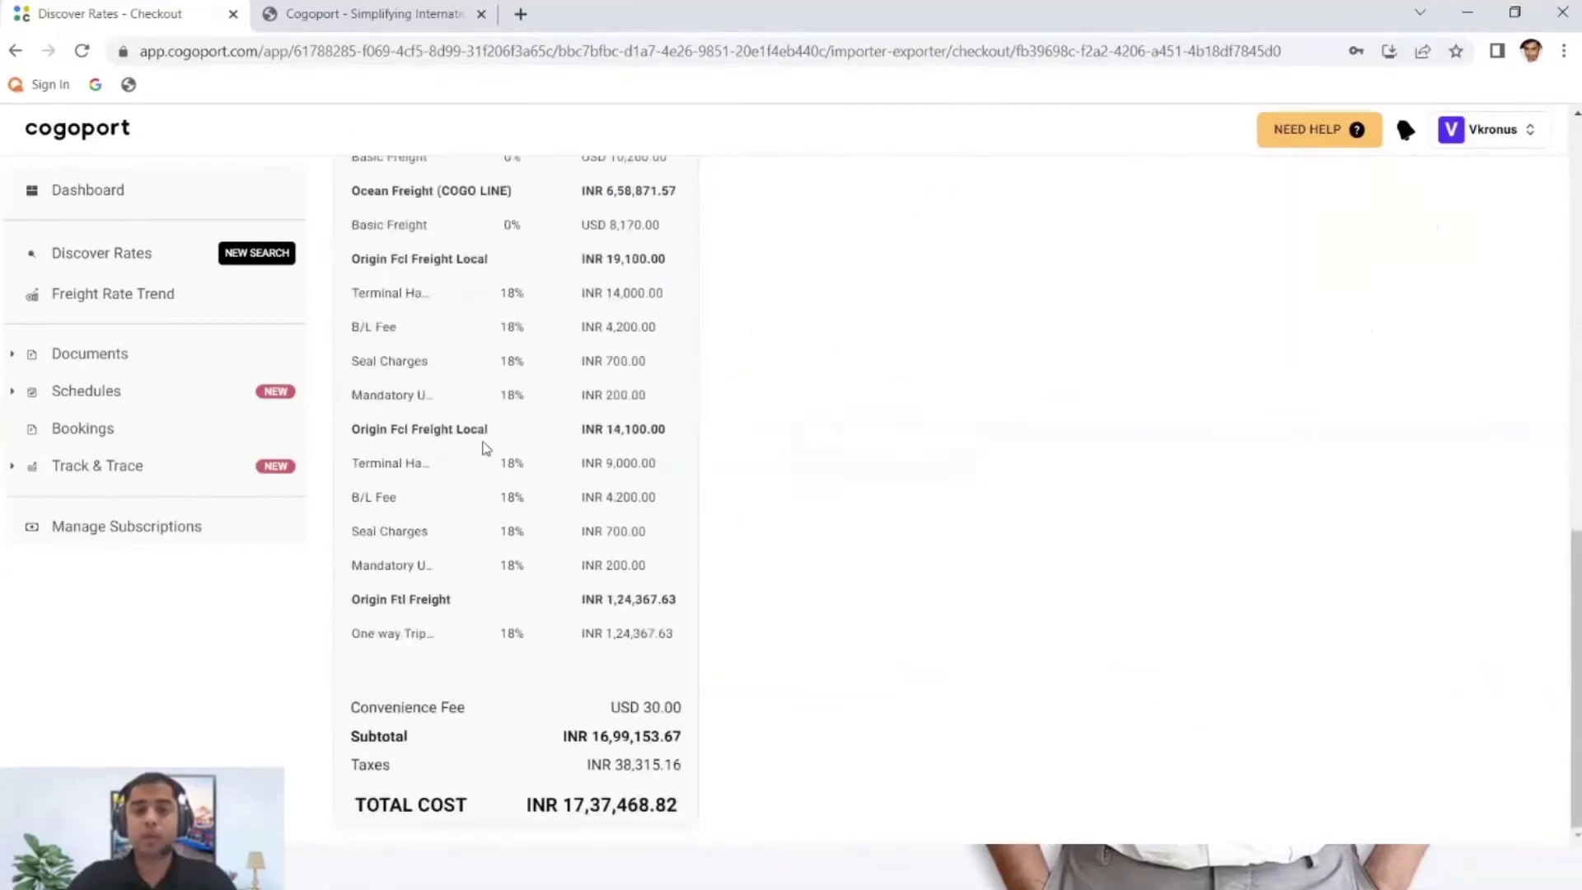
# Review the final quotation totalling INR 17,37,468.82, then go to Freight Rate Trend.
pyautogui.scroll(10, 483, 447)
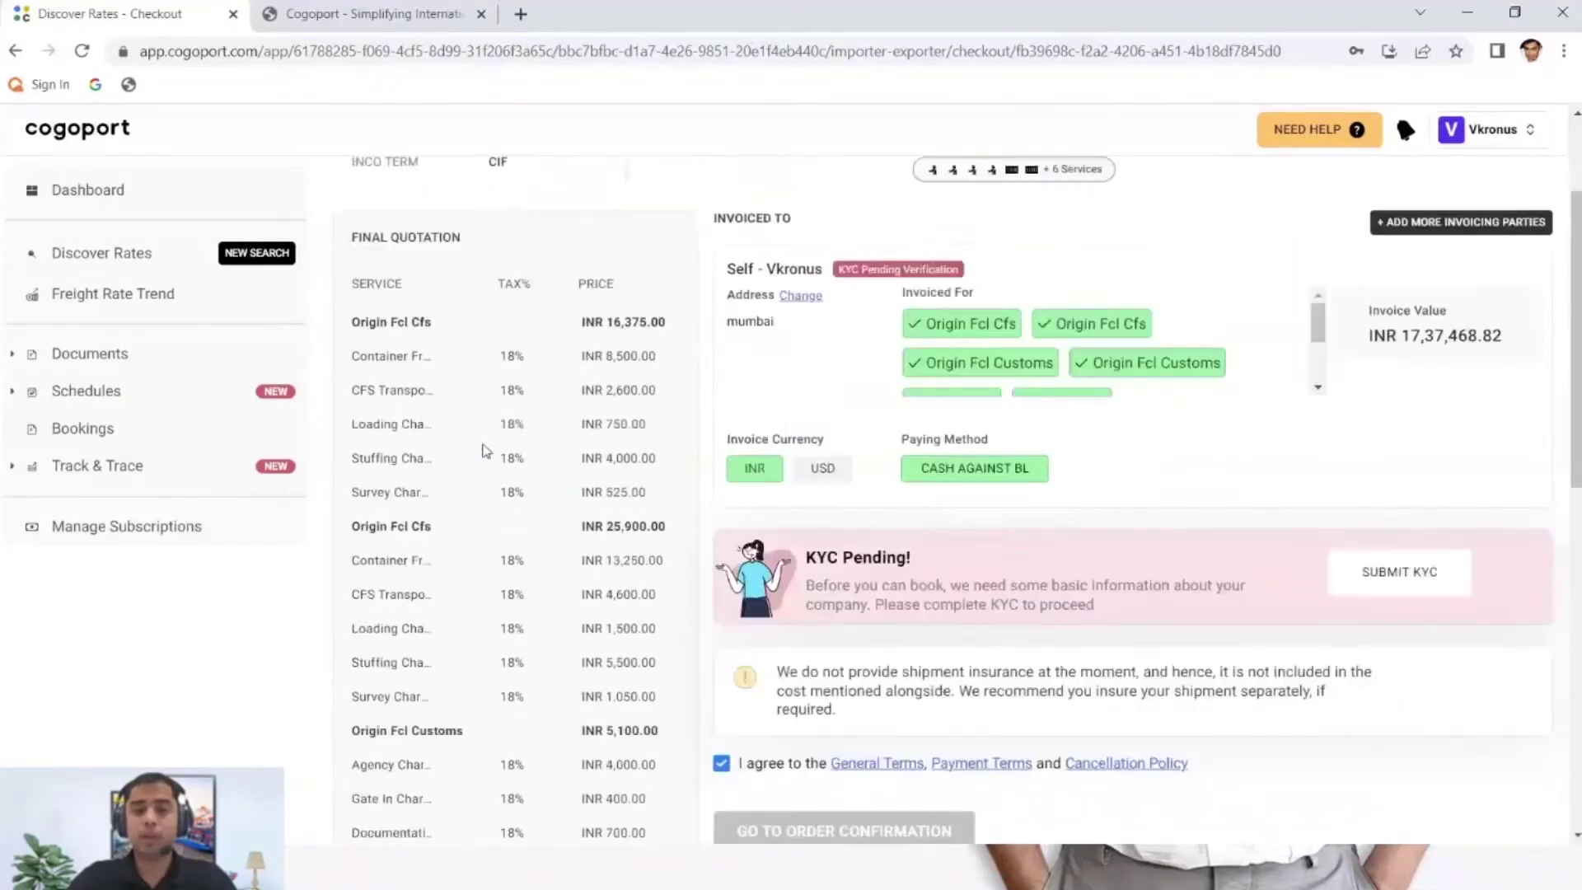
pyautogui.scroll(-3, 1392, 329)
pyautogui.scroll(4, 1193, 381)
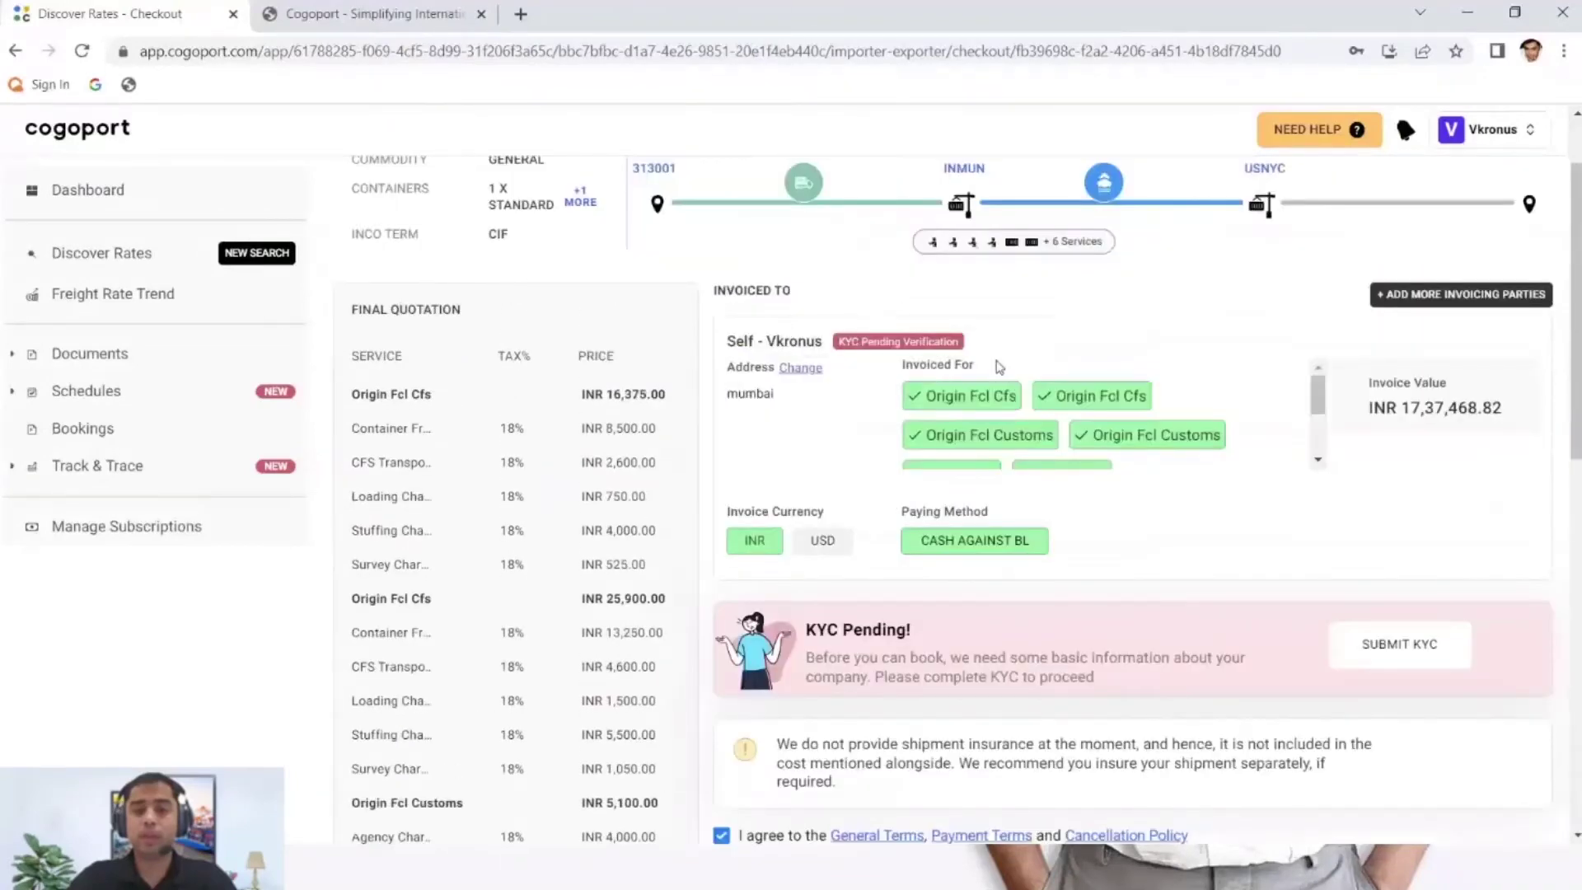
pyautogui.scroll(-2, 916, 472)
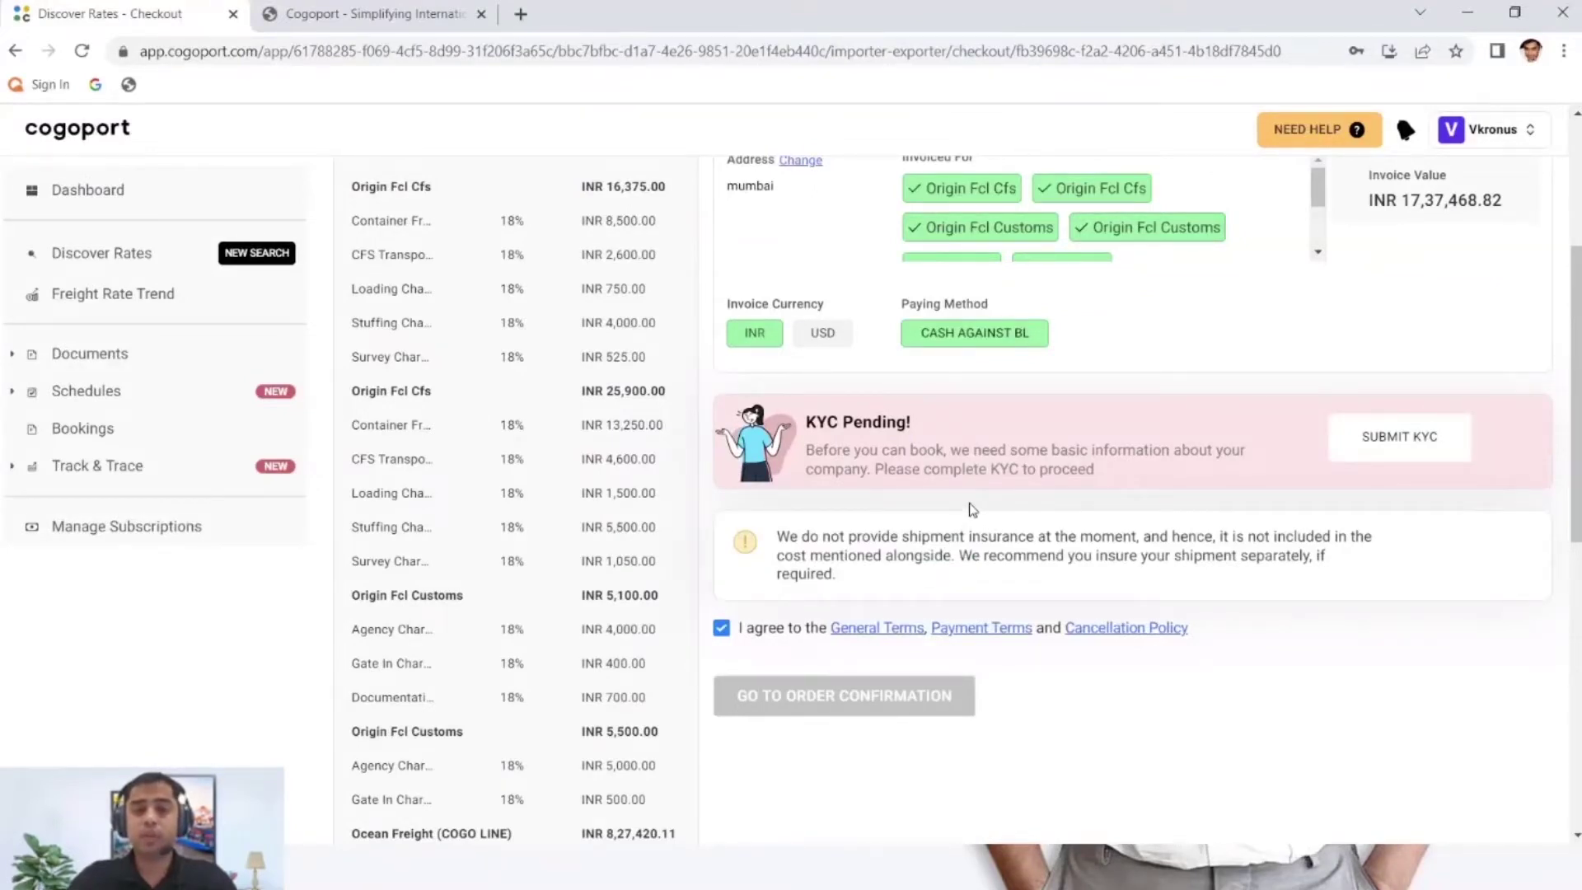
pyautogui.scroll(5, 859, 475)
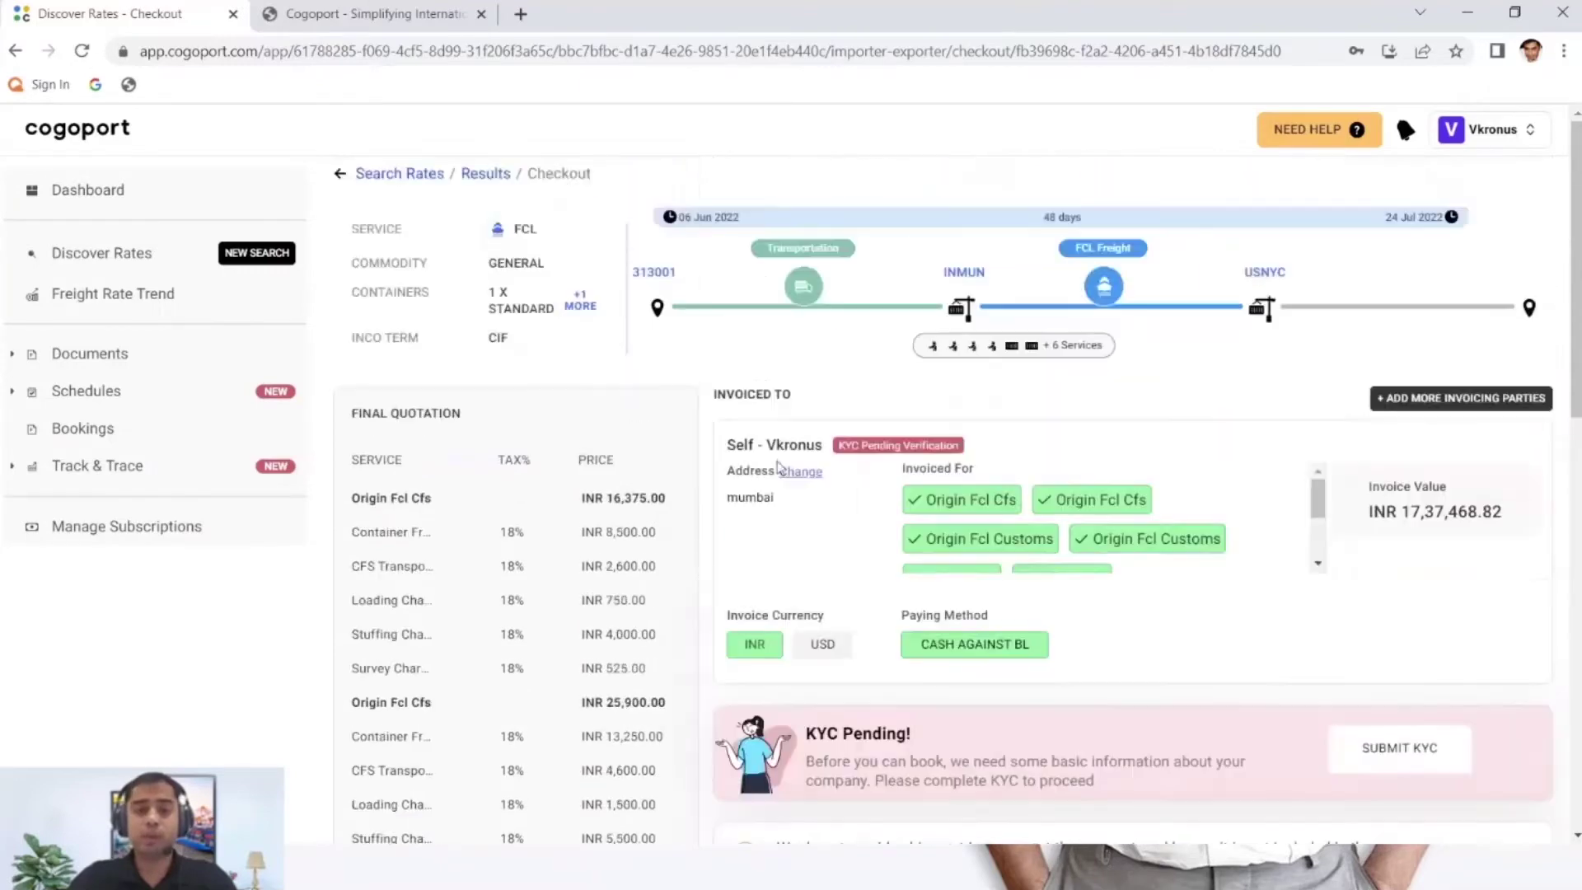
pyautogui.click(147, 313)
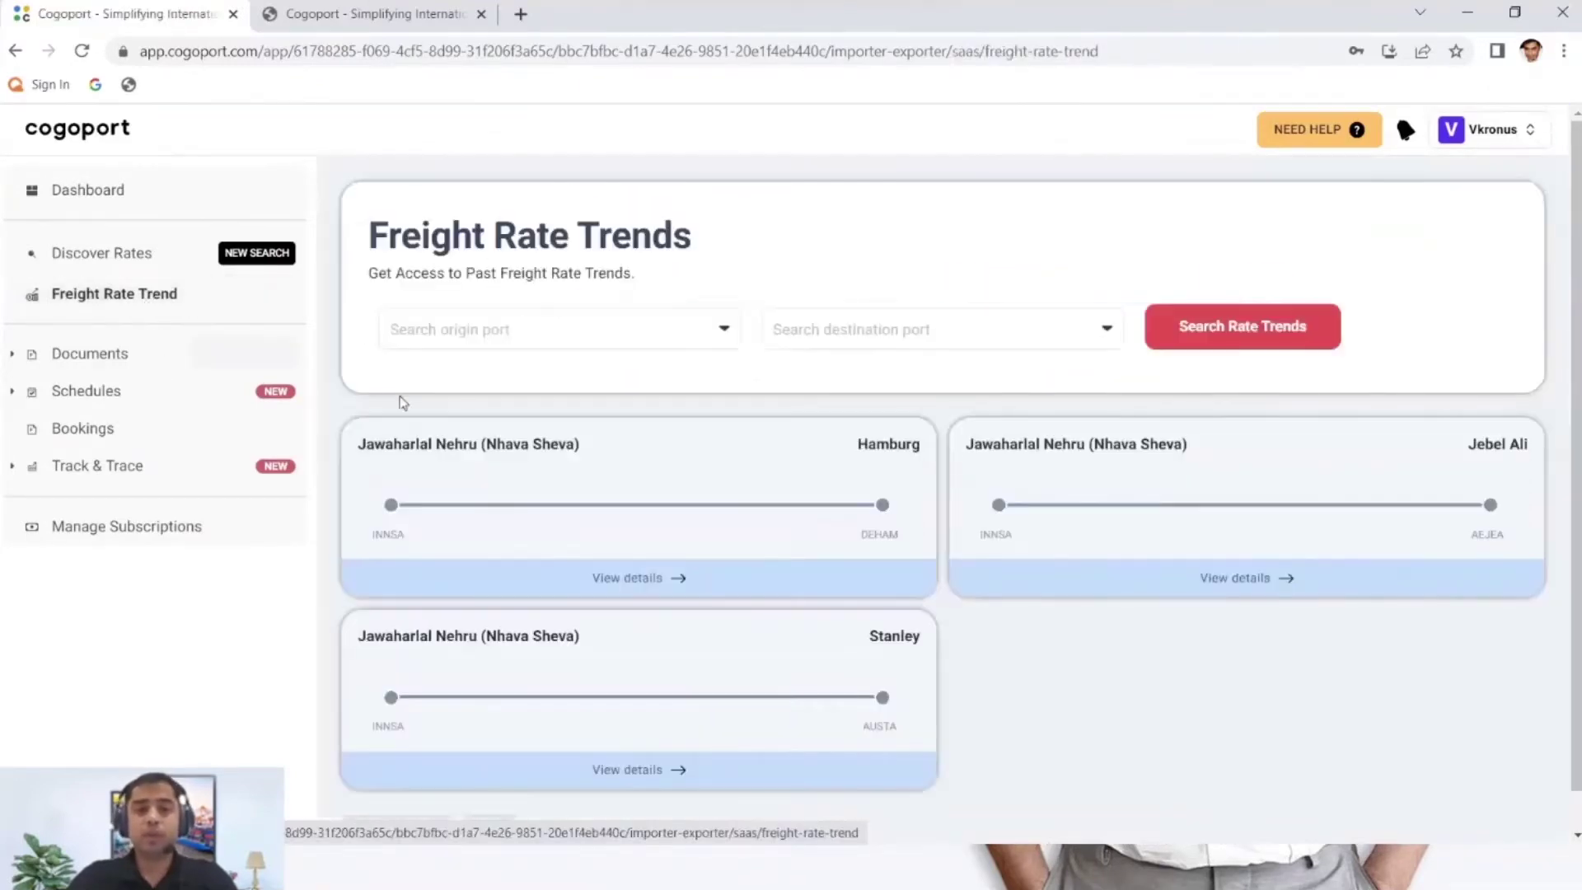
# Search rate trends with Mundra as origin port and New York as destination port.
pyautogui.click(540, 346)
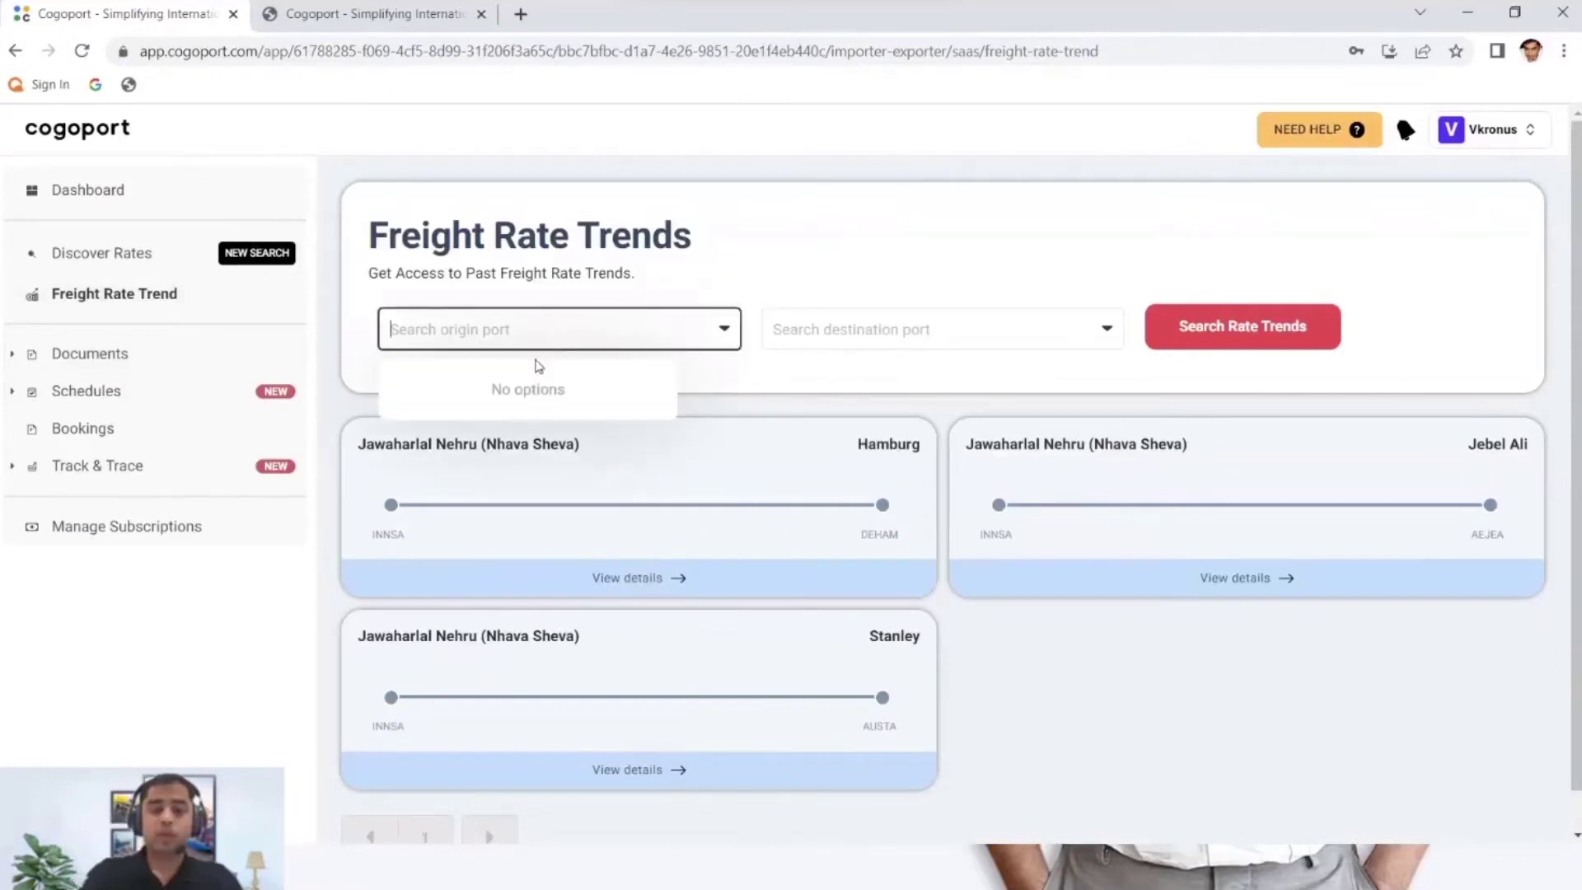
pyautogui.write('mundr')
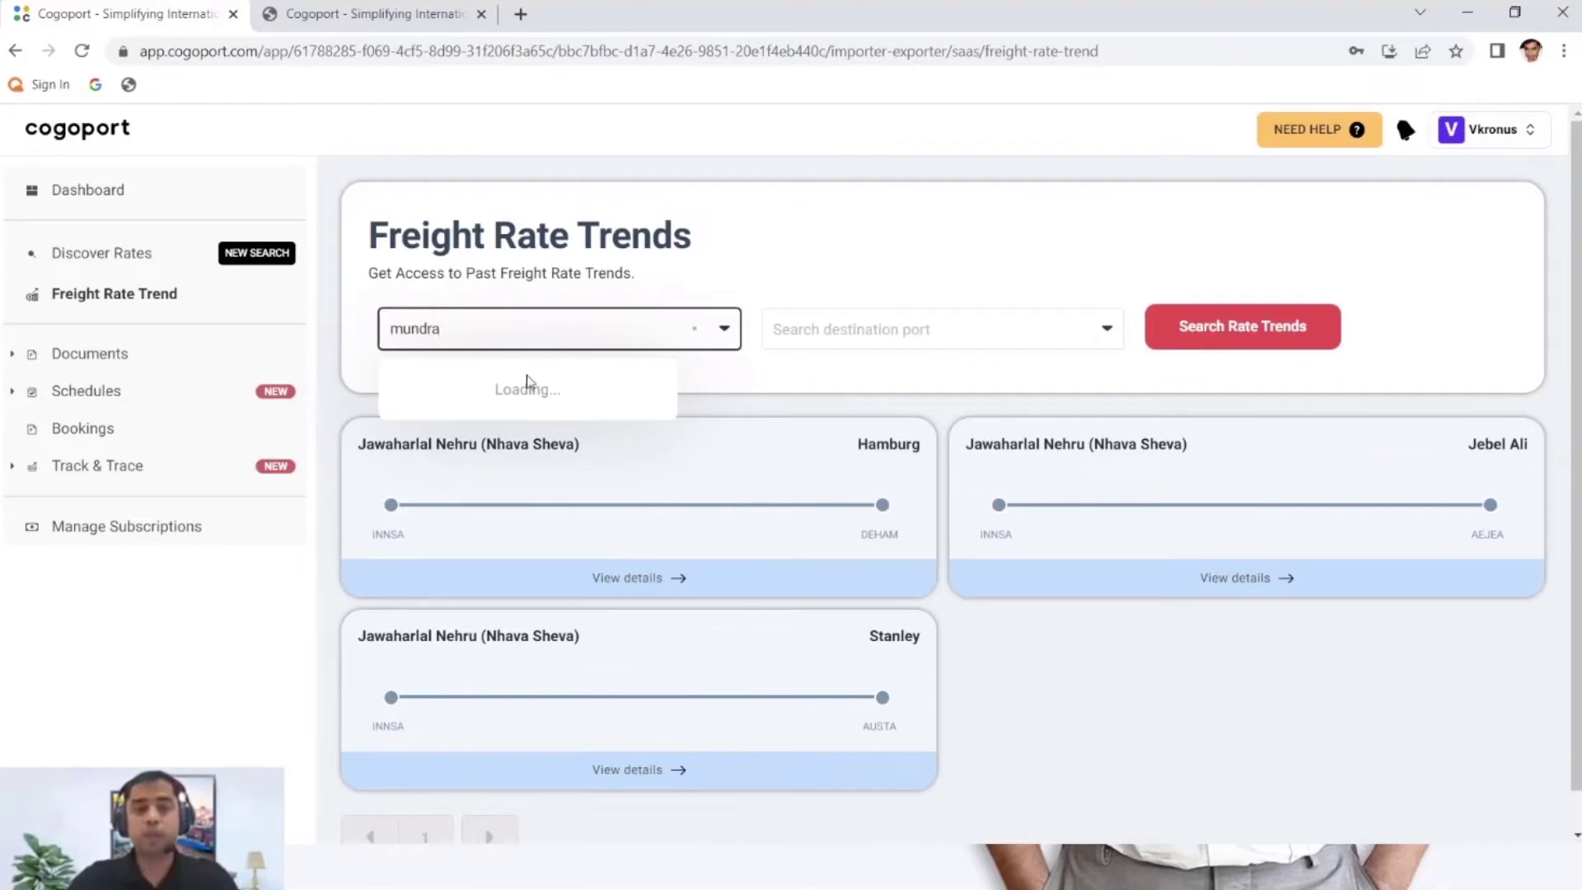
pyautogui.write('a')
pyautogui.click(497, 409)
pyautogui.click(886, 339)
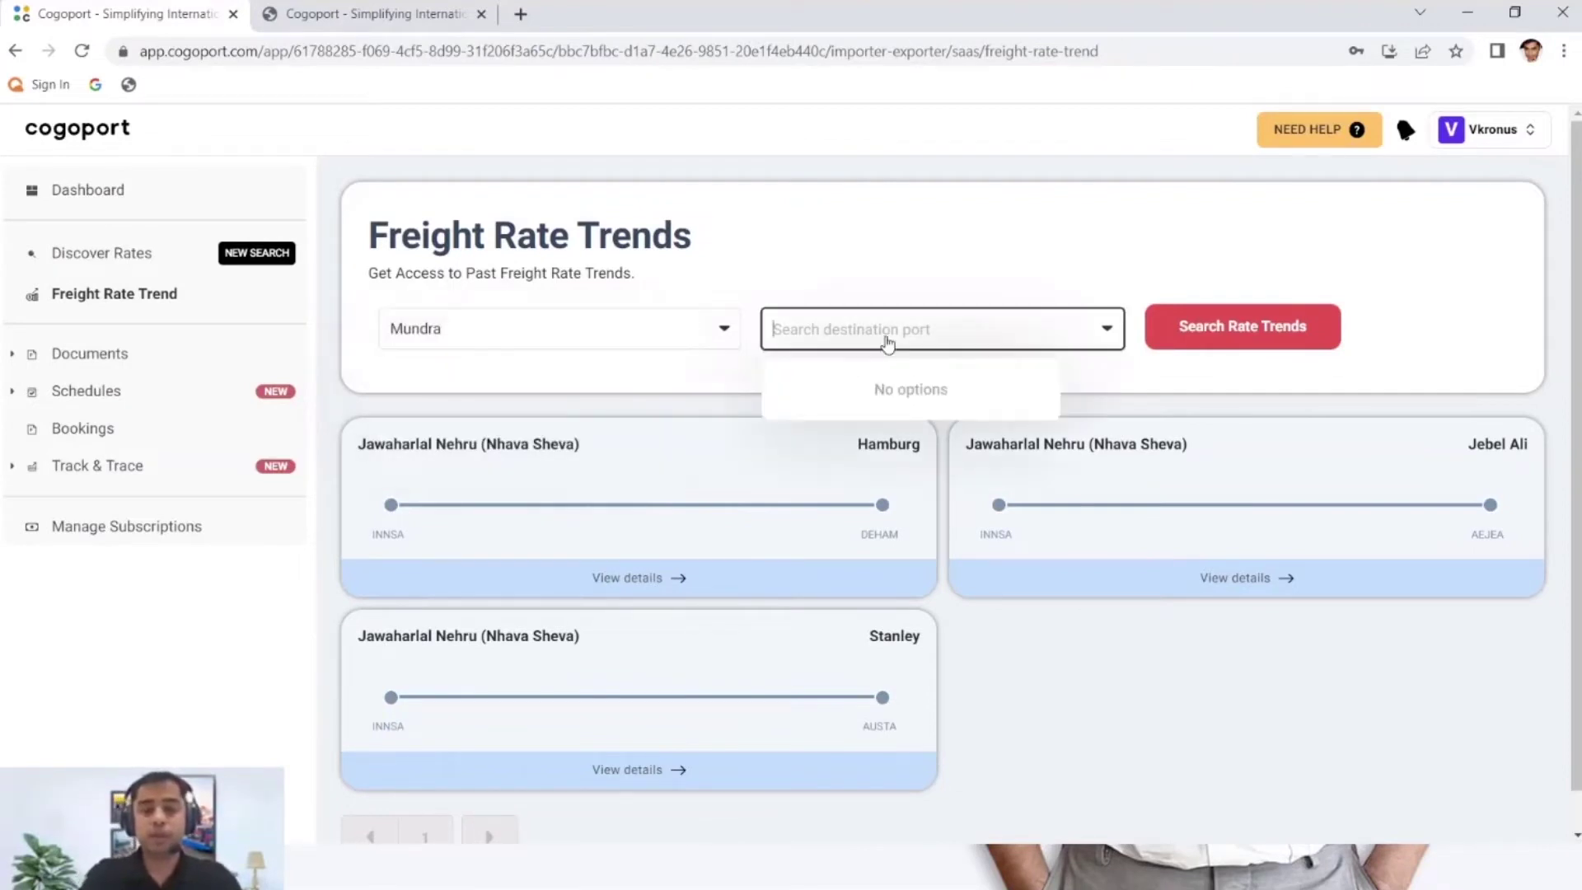
pyautogui.write('new yor')
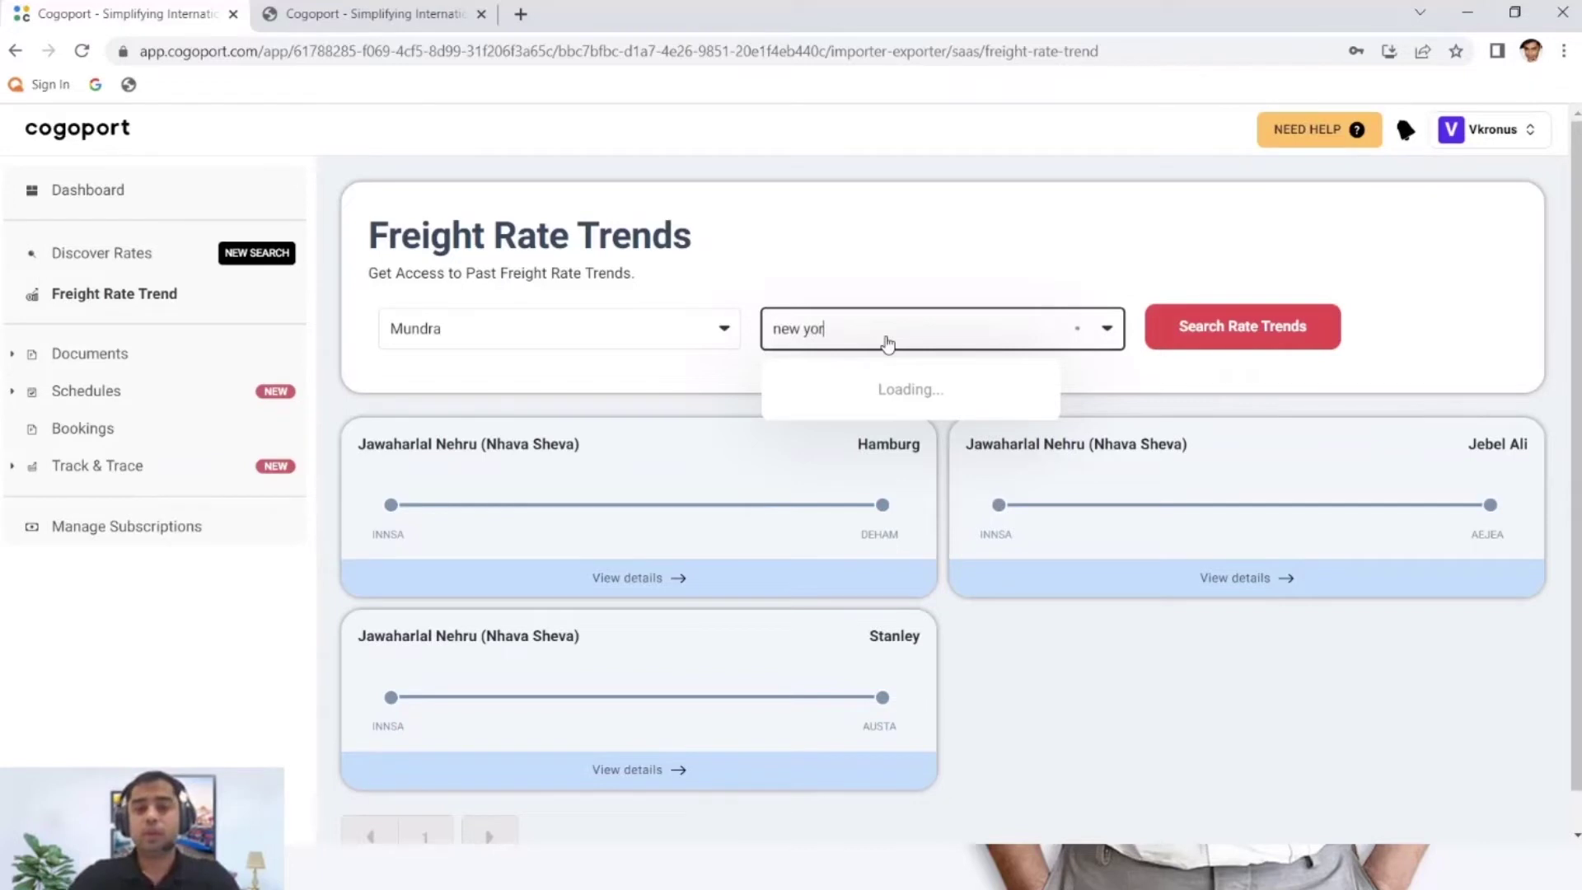
pyautogui.click(976, 403)
pyautogui.click(1183, 344)
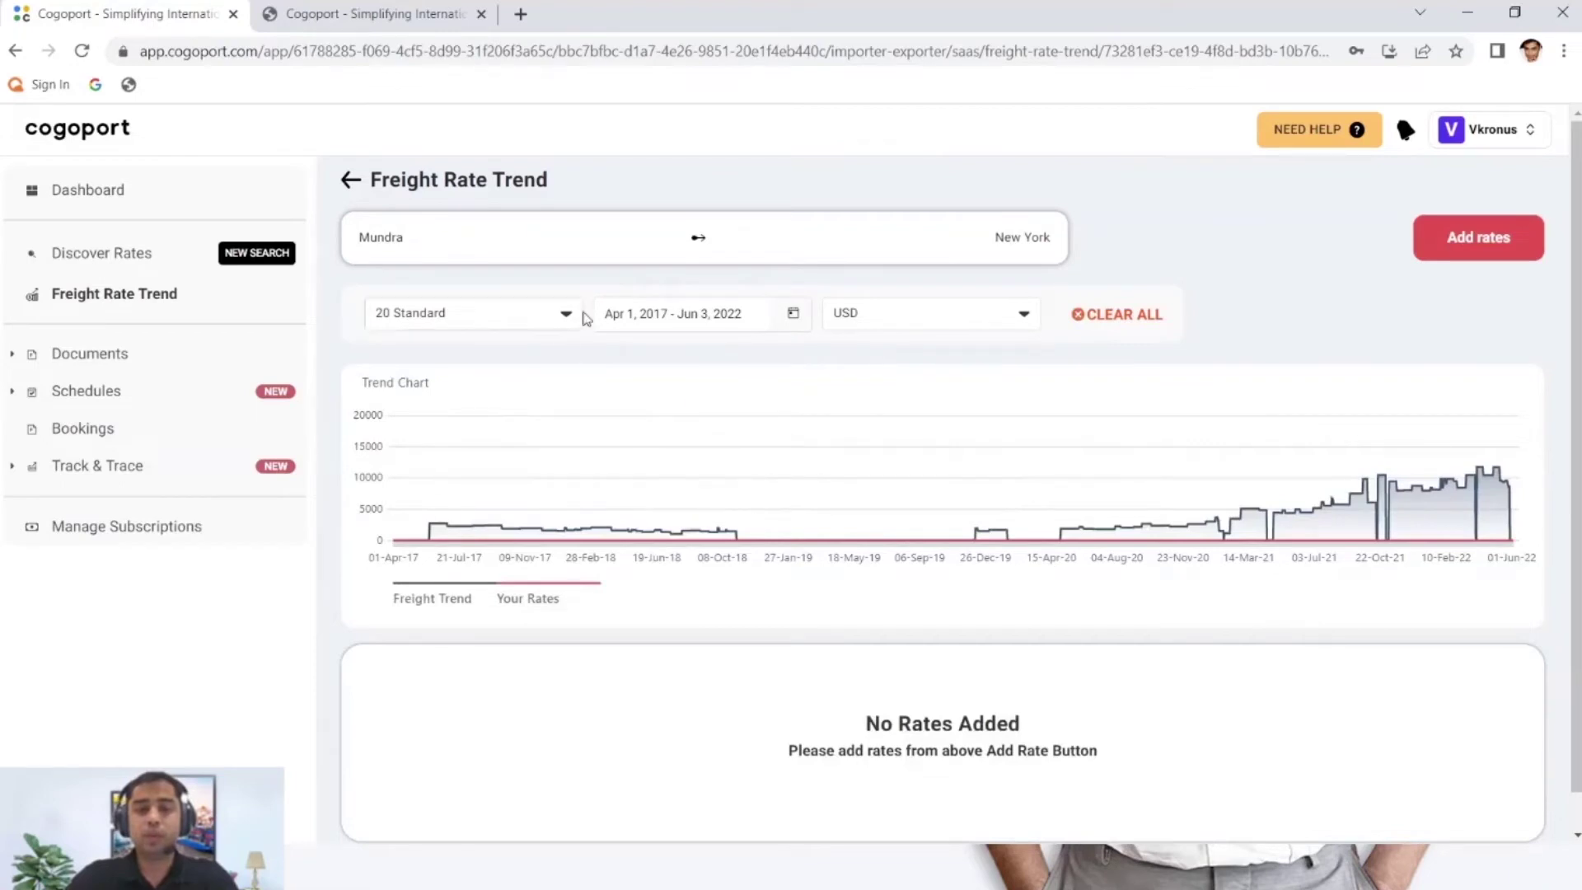
# Set the chart's date range to May 1 – May 31, 2022.
pyautogui.click(558, 326)
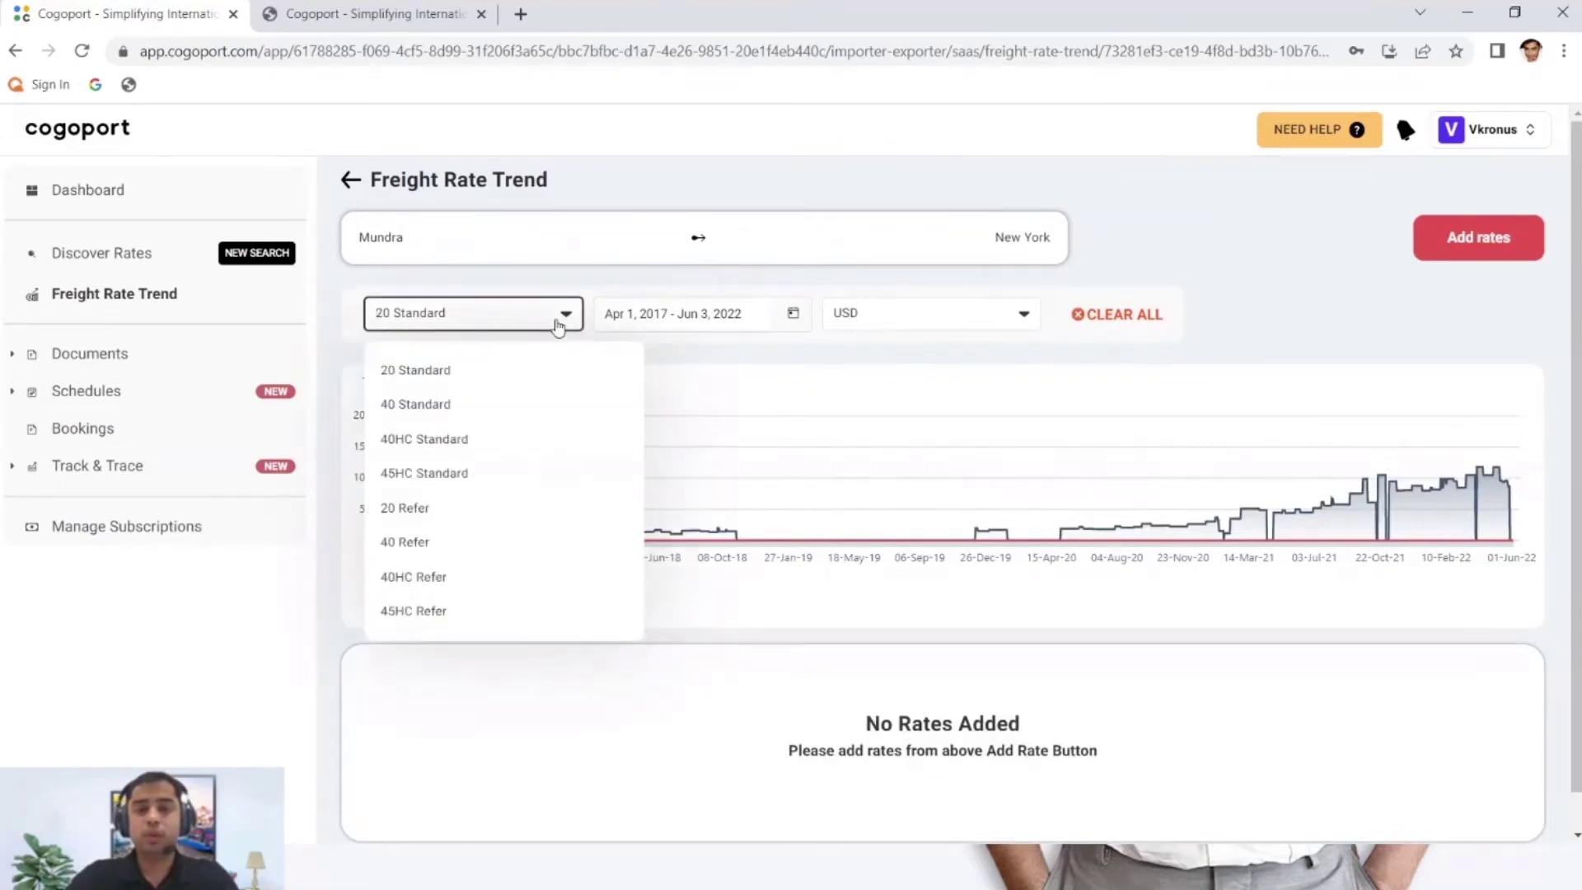
pyautogui.click(791, 315)
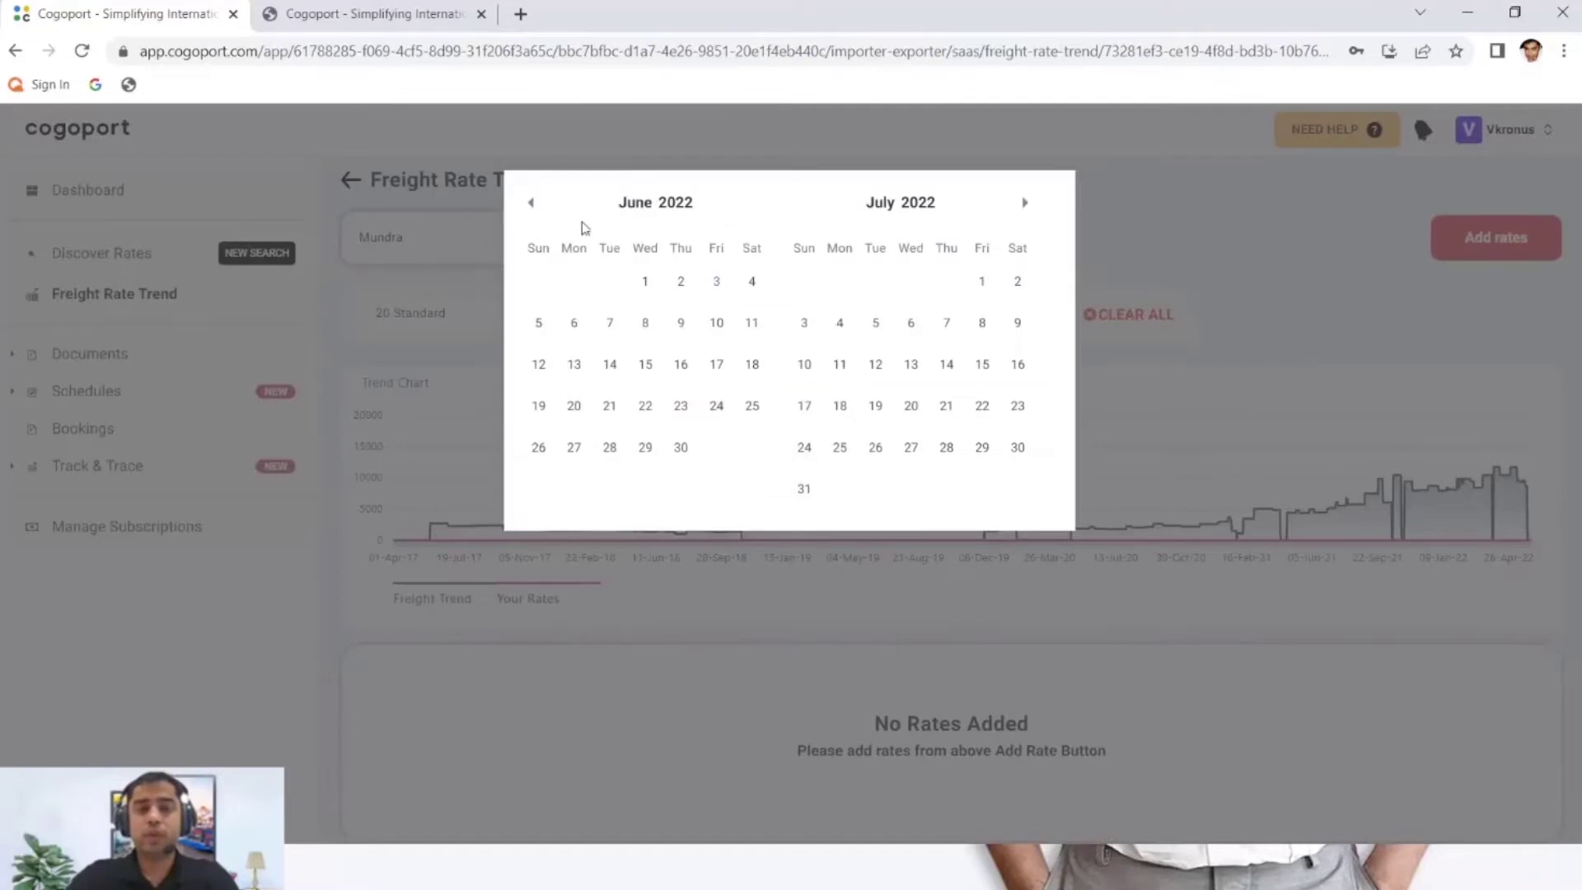
pyautogui.click(530, 203)
pyautogui.click(538, 281)
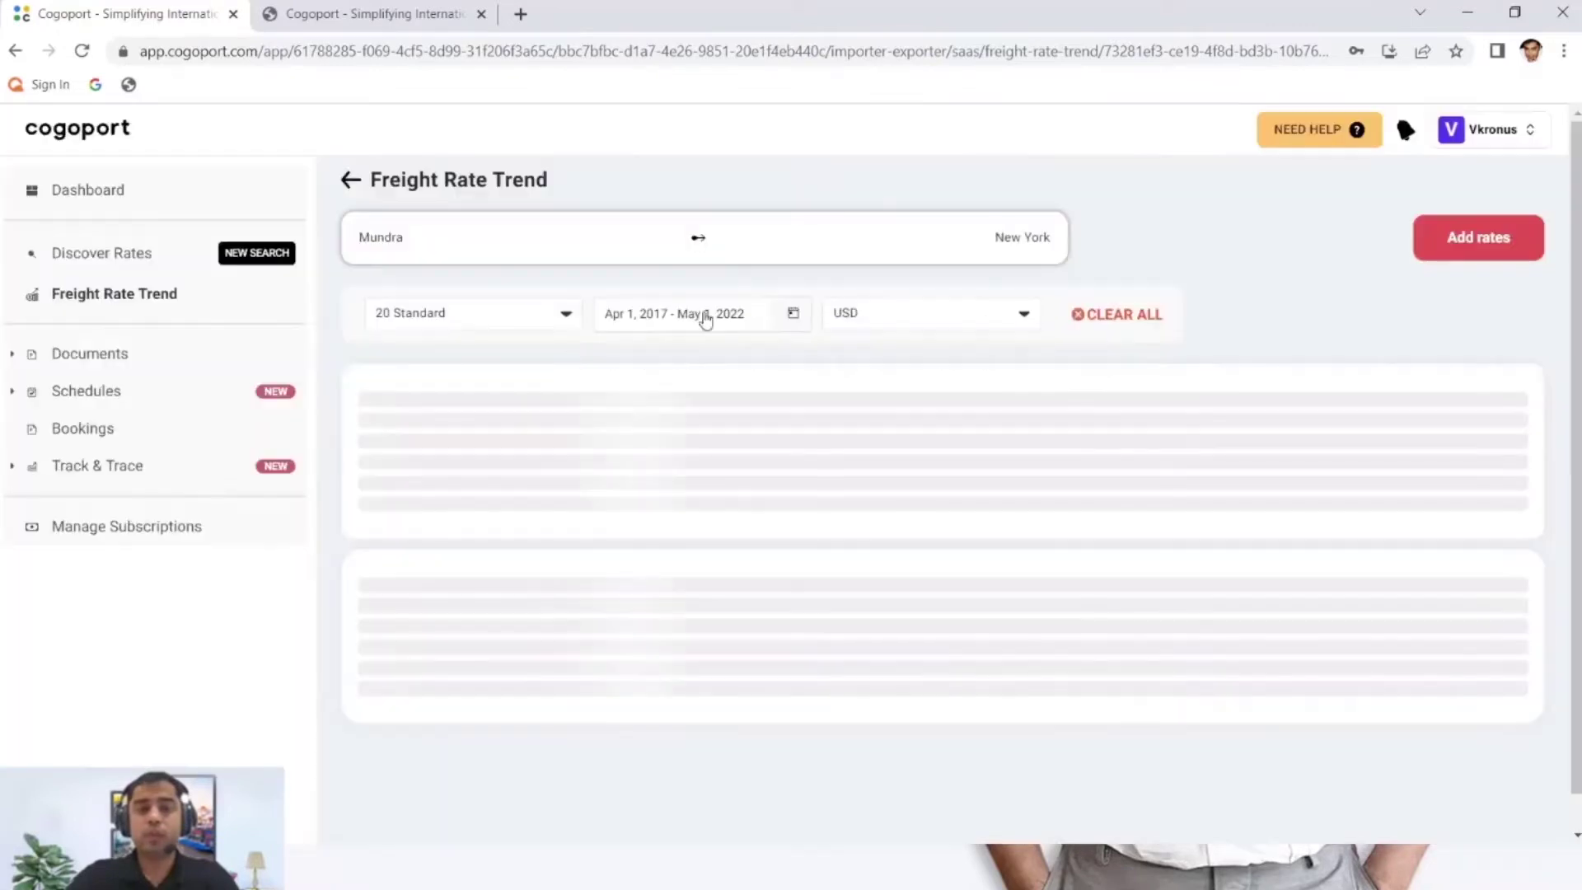
pyautogui.click(724, 312)
pyautogui.click(531, 203)
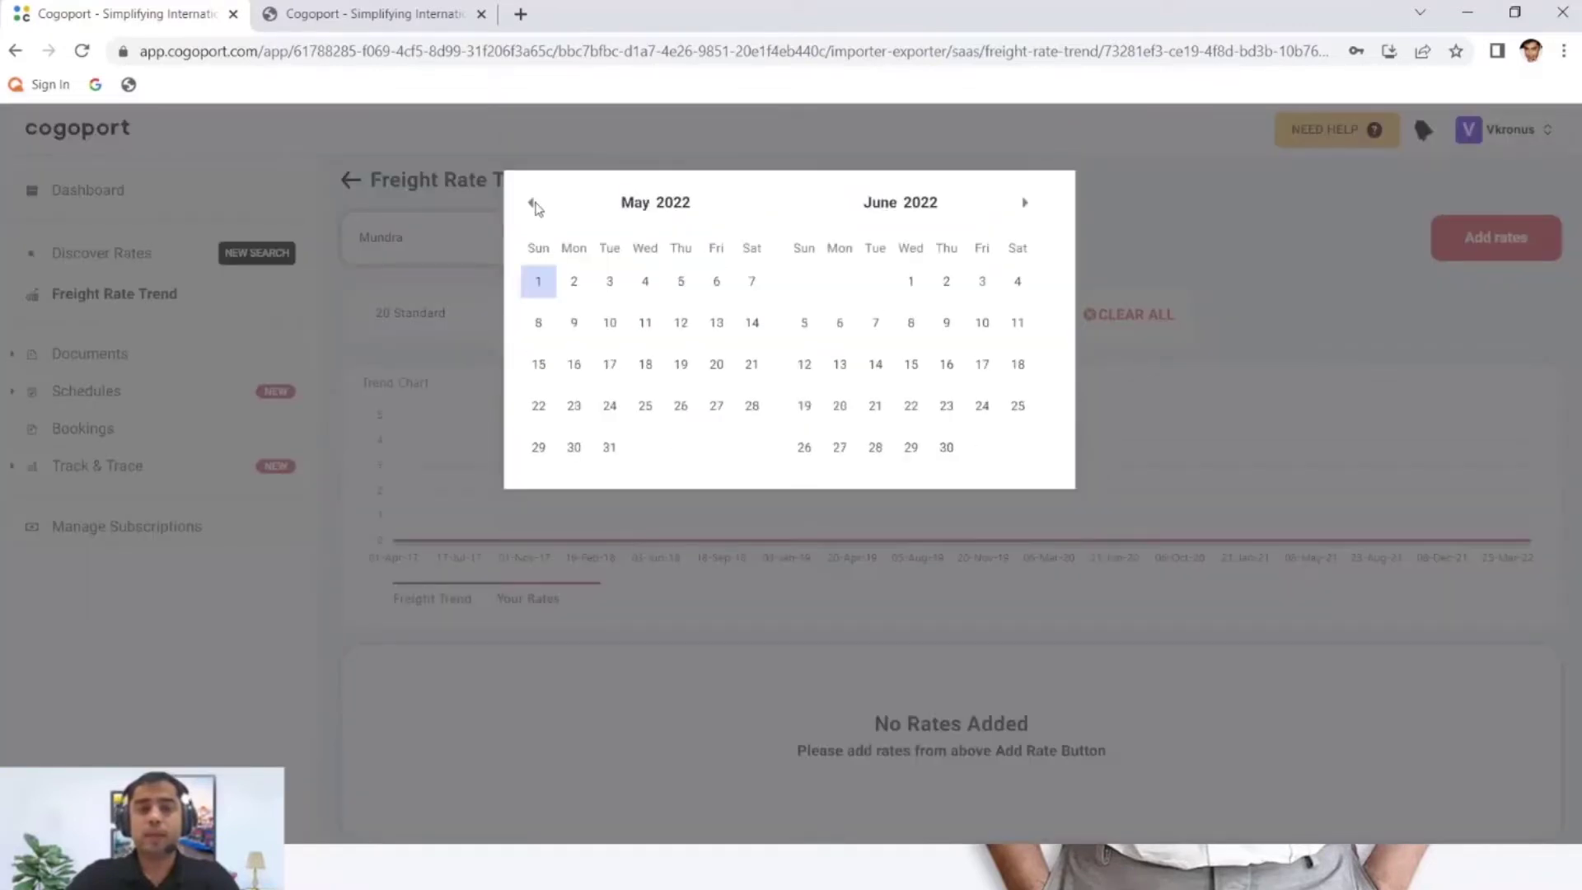
pyautogui.click(539, 281)
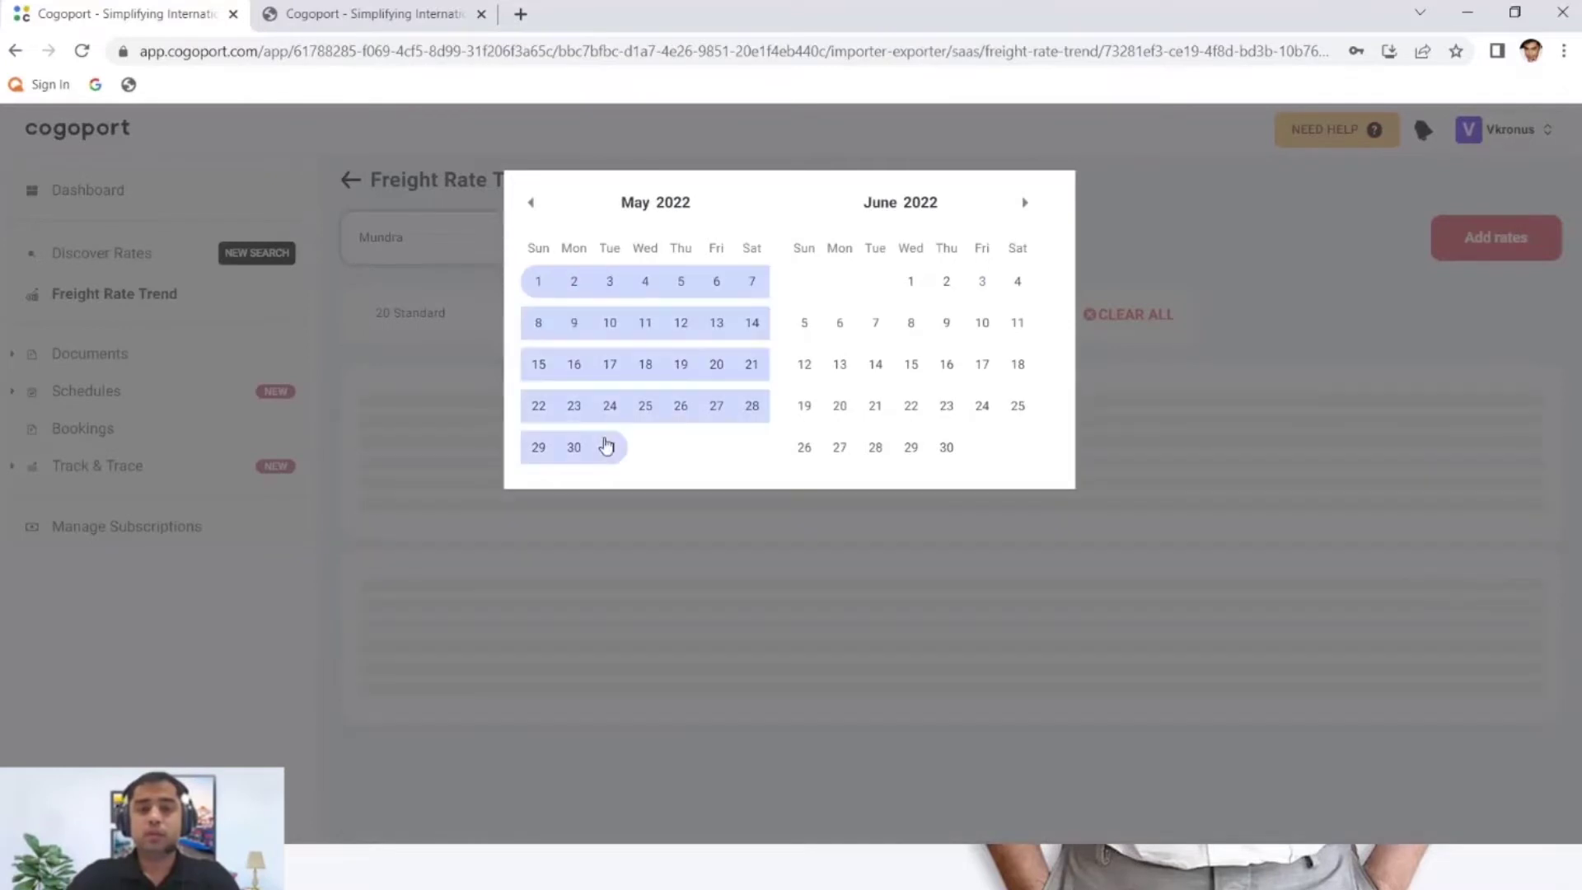
pyautogui.click(606, 445)
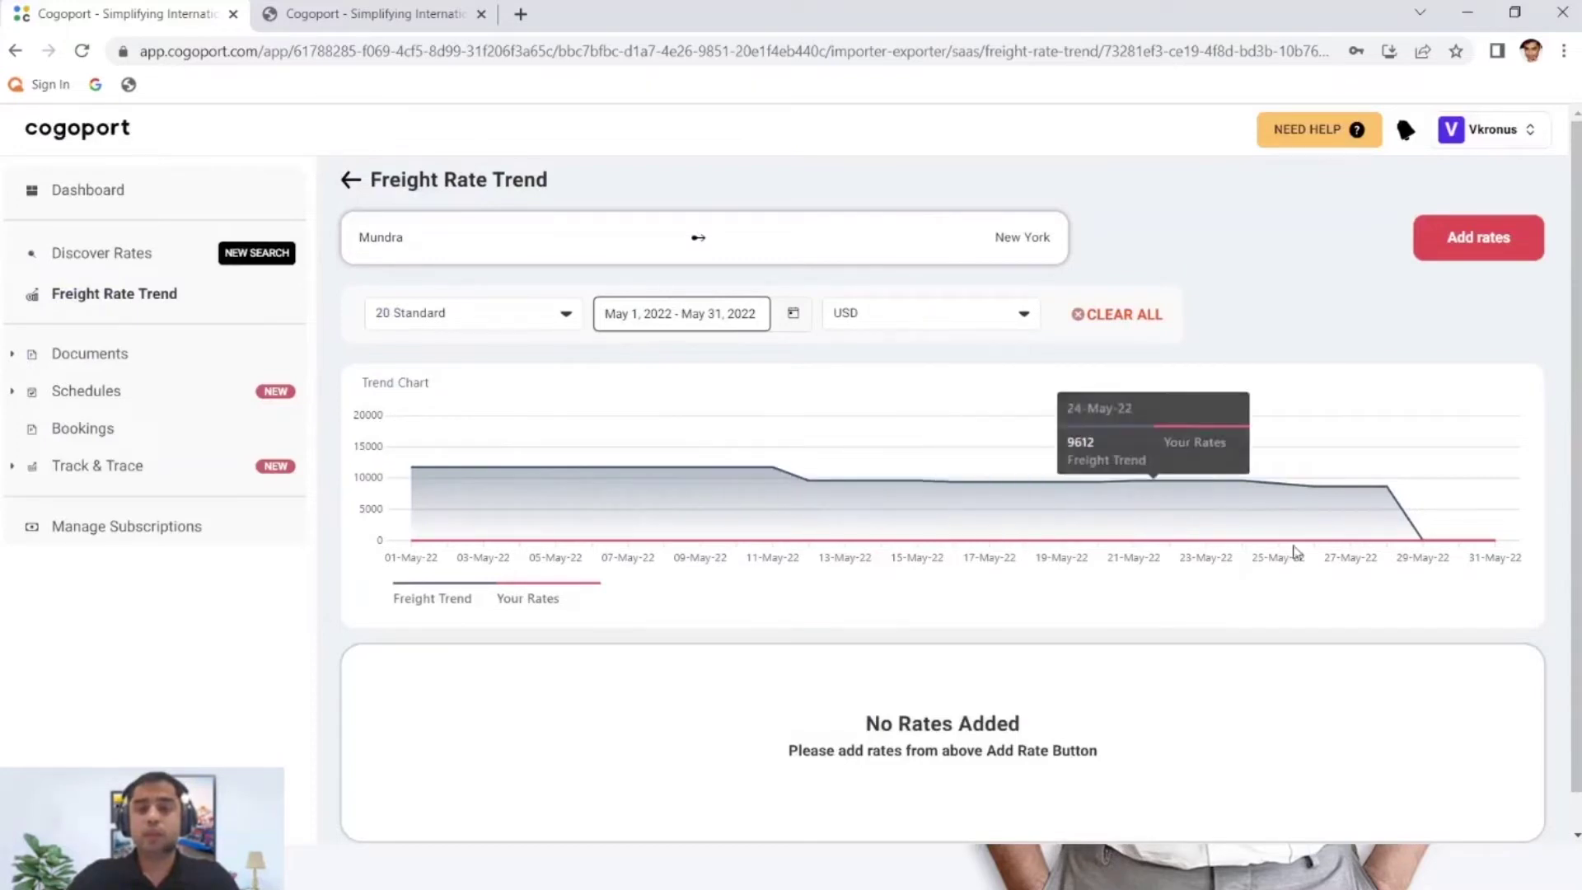
# Open and close the Add rates form unsaved, then return to the rate trend routes list.
pyautogui.click(1498, 242)
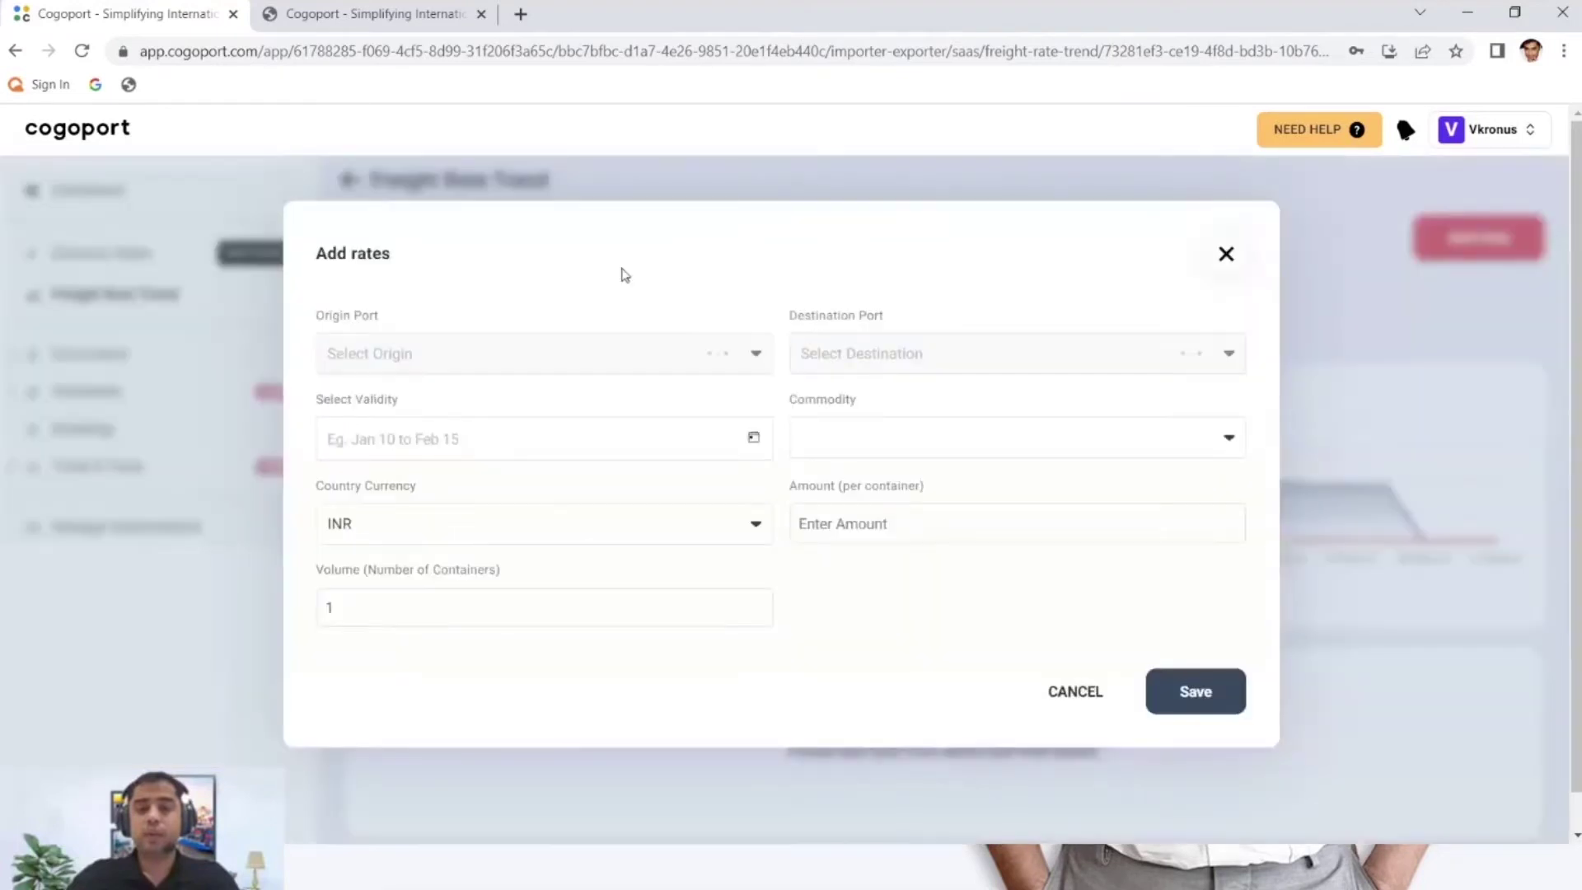
pyautogui.click(1227, 256)
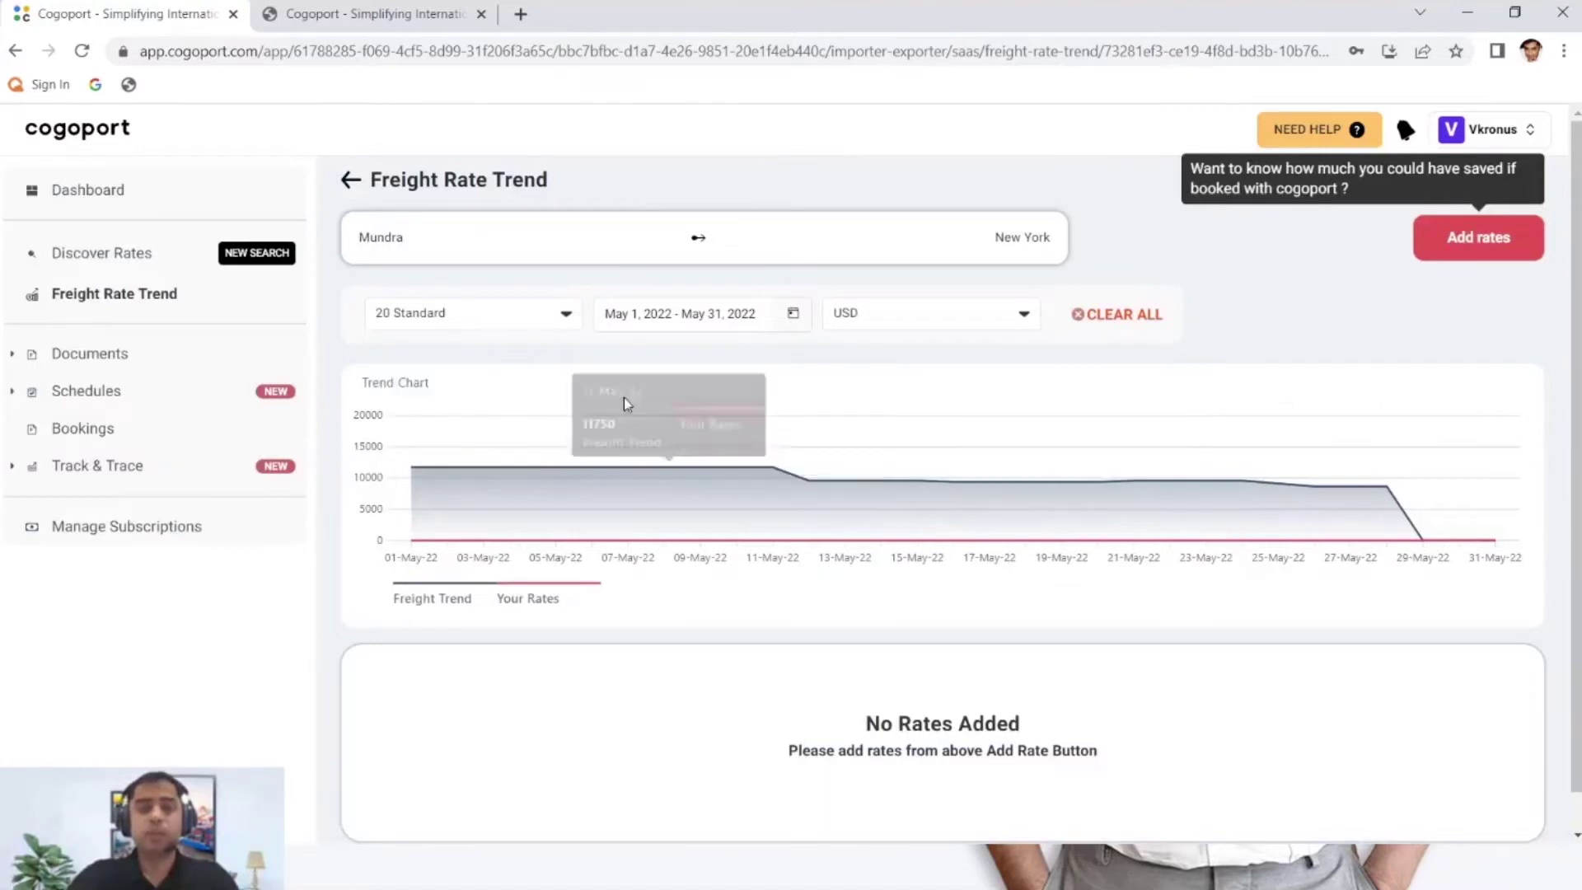
pyautogui.scroll(-1, 659, 415)
pyautogui.scroll(1, 371, 395)
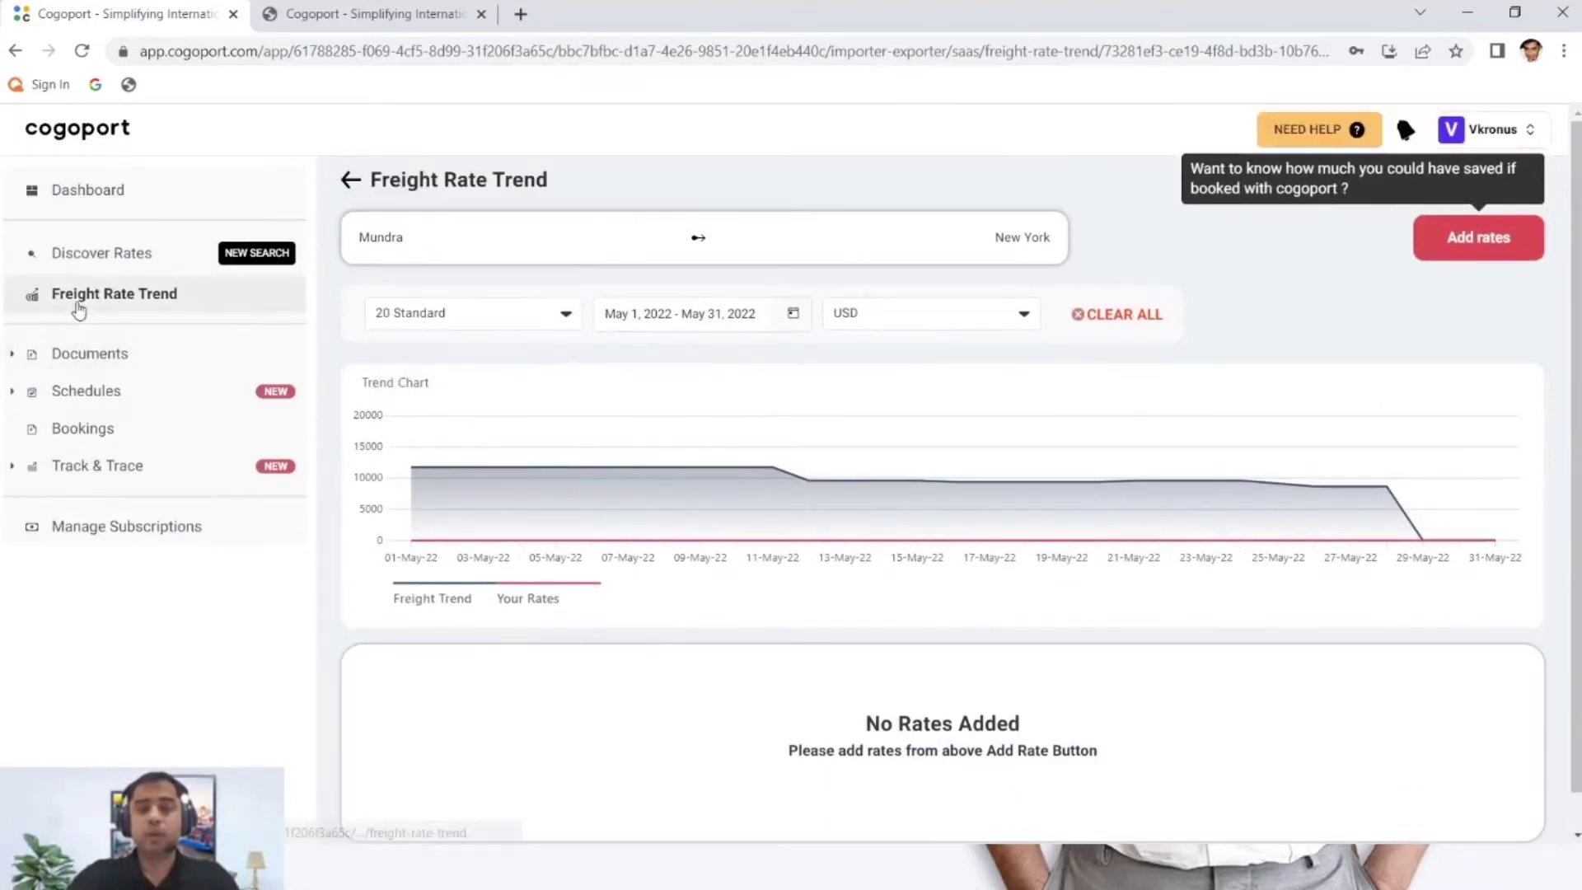
pyautogui.click(79, 298)
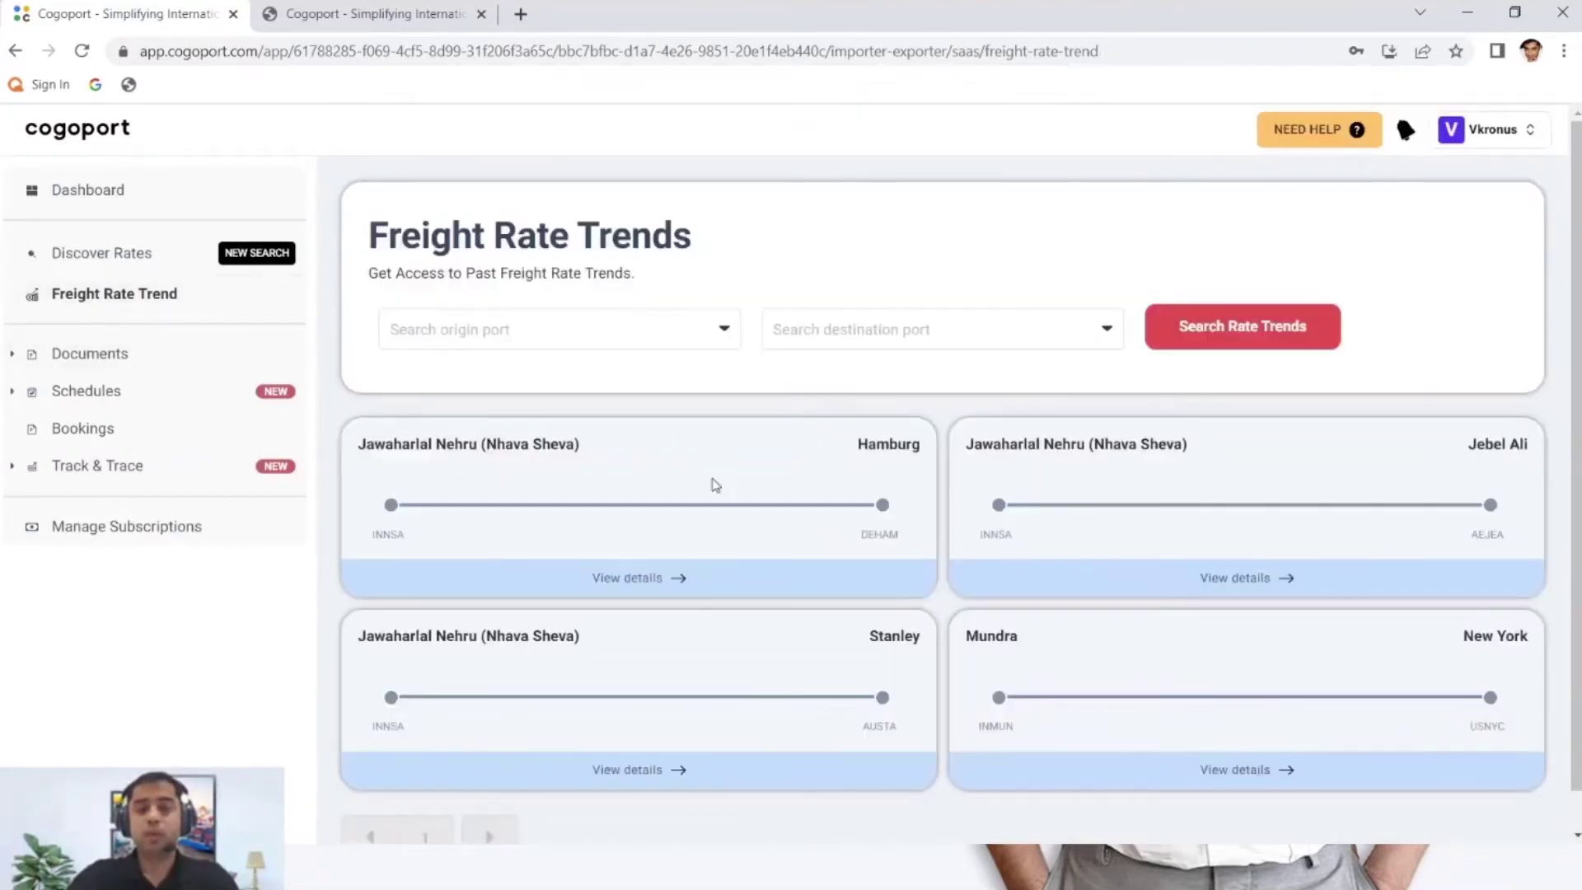
# View the Jawaharlal Nehru to Hamburg rate trend, then go to the Documents list.
pyautogui.scroll(-1, 715, 485)
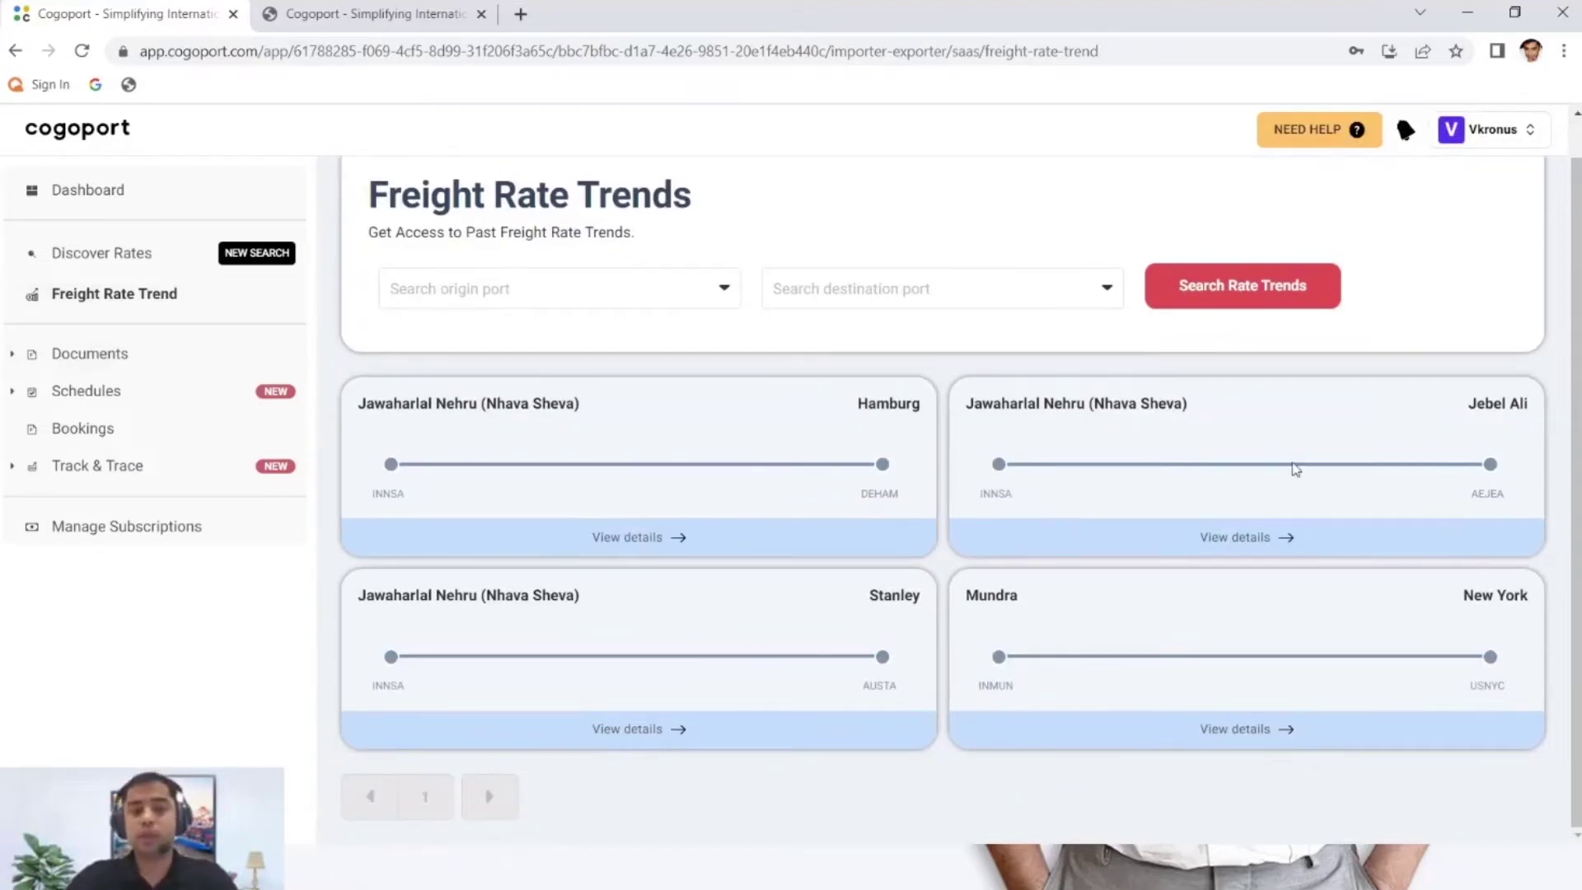
pyautogui.click(437, 484)
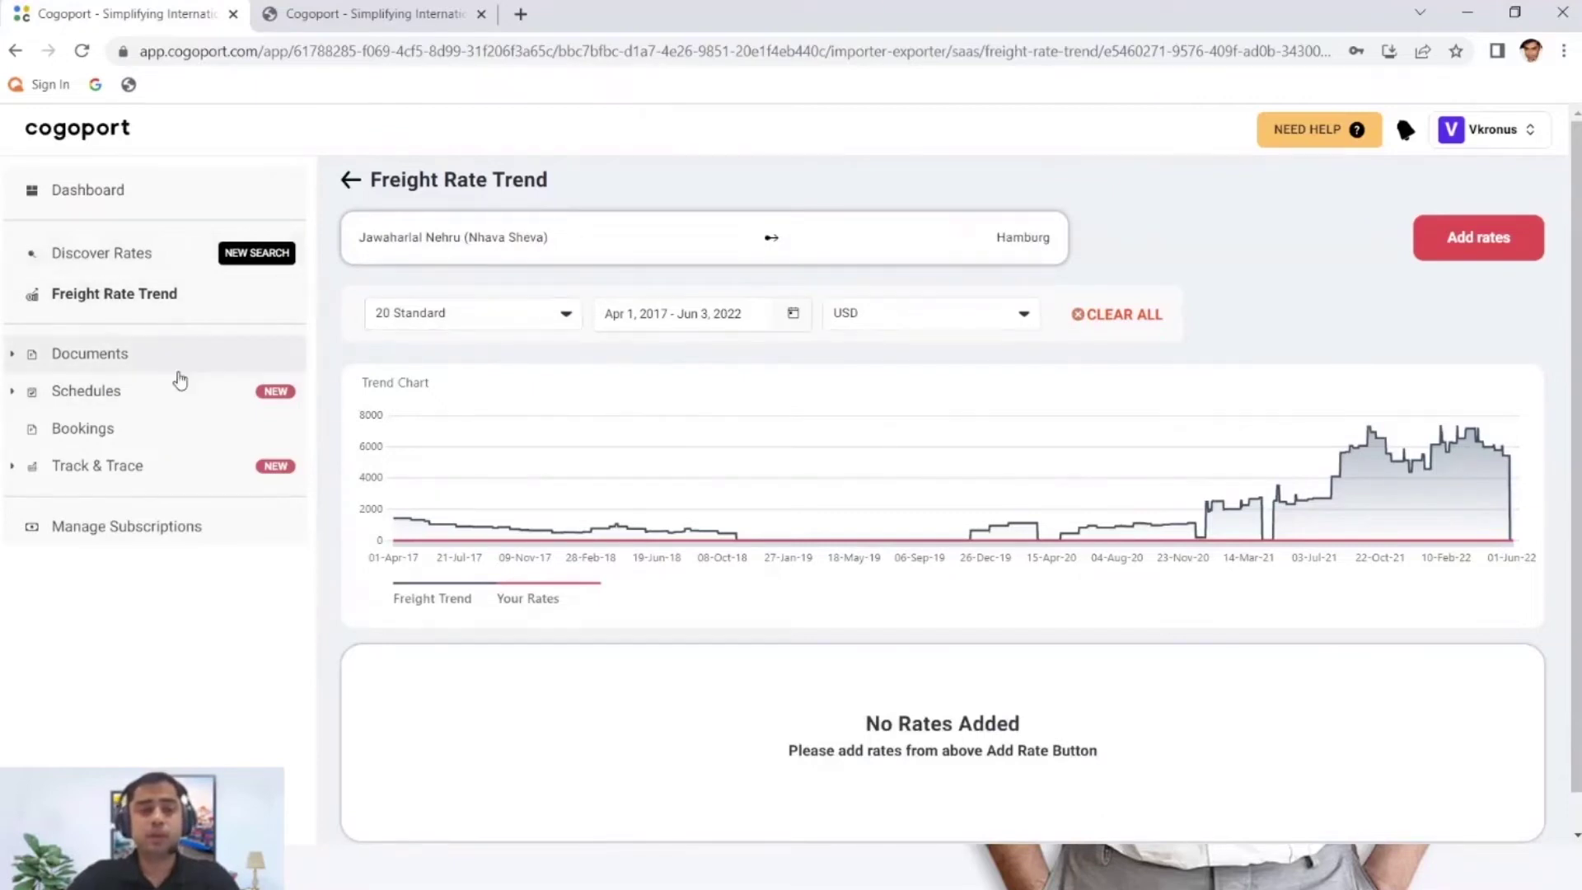
pyautogui.click(87, 362)
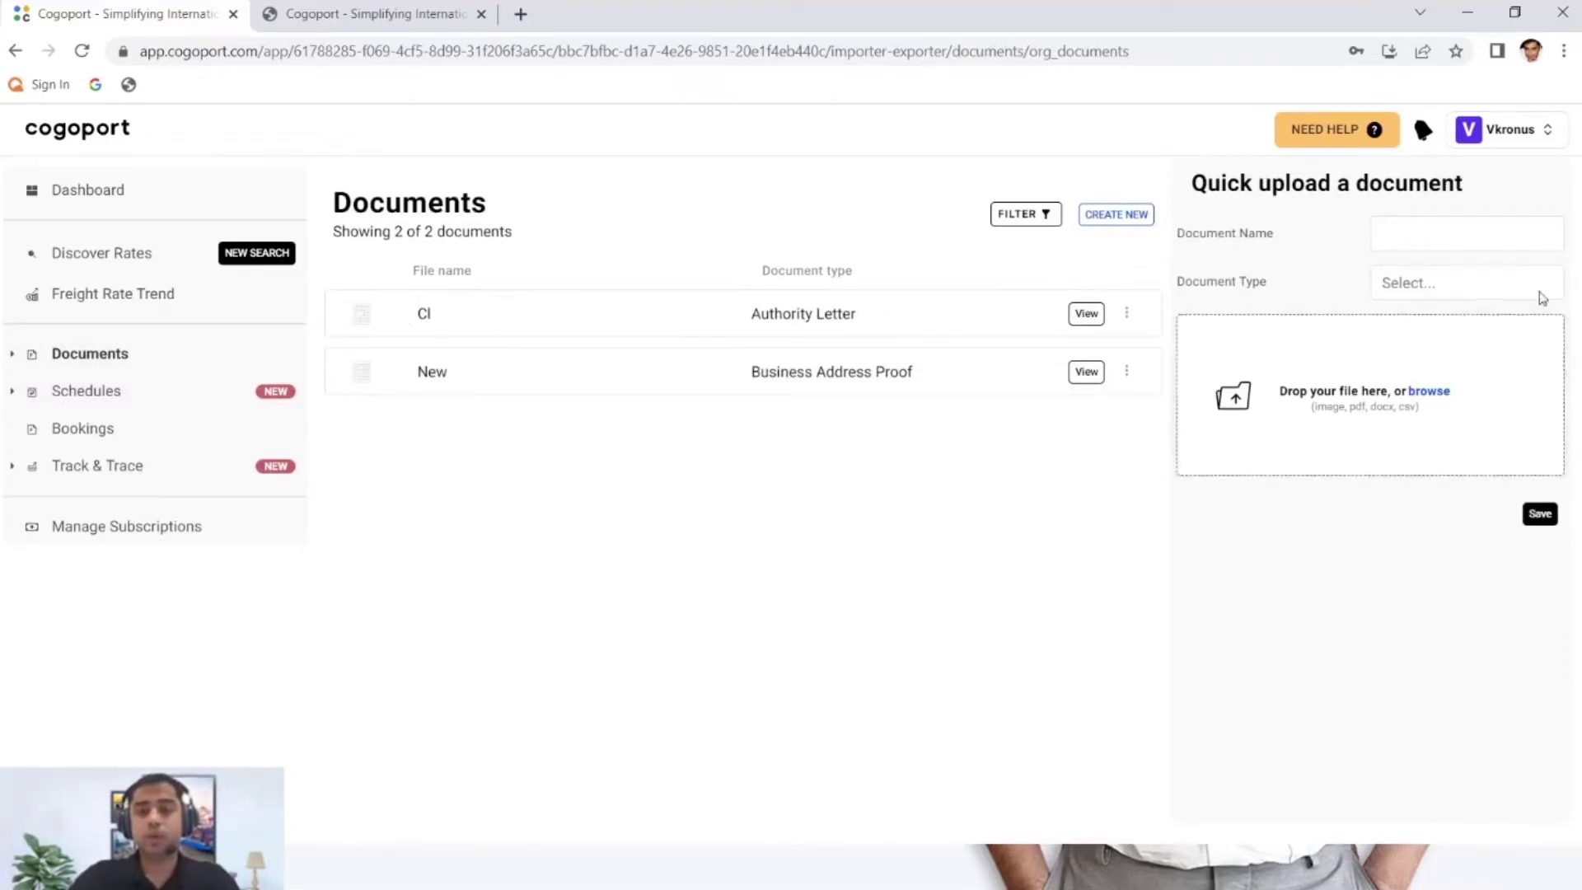
# Look through the quick-upload Document Type options without choosing one.
pyautogui.click(1515, 283)
pyautogui.scroll(-4, 1474, 371)
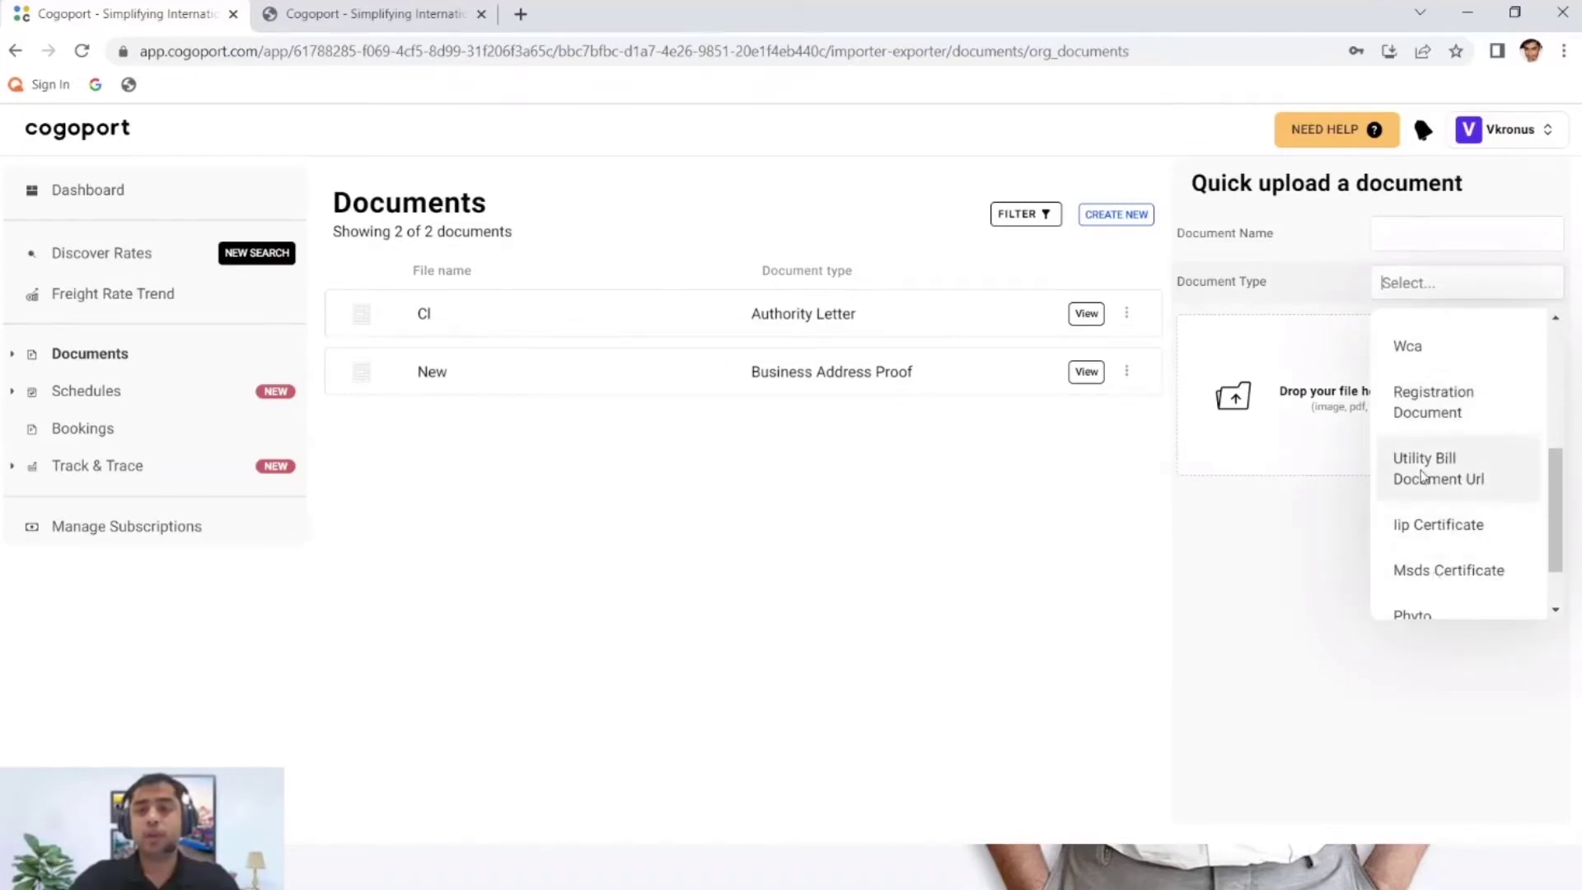
pyautogui.scroll(1, 1422, 476)
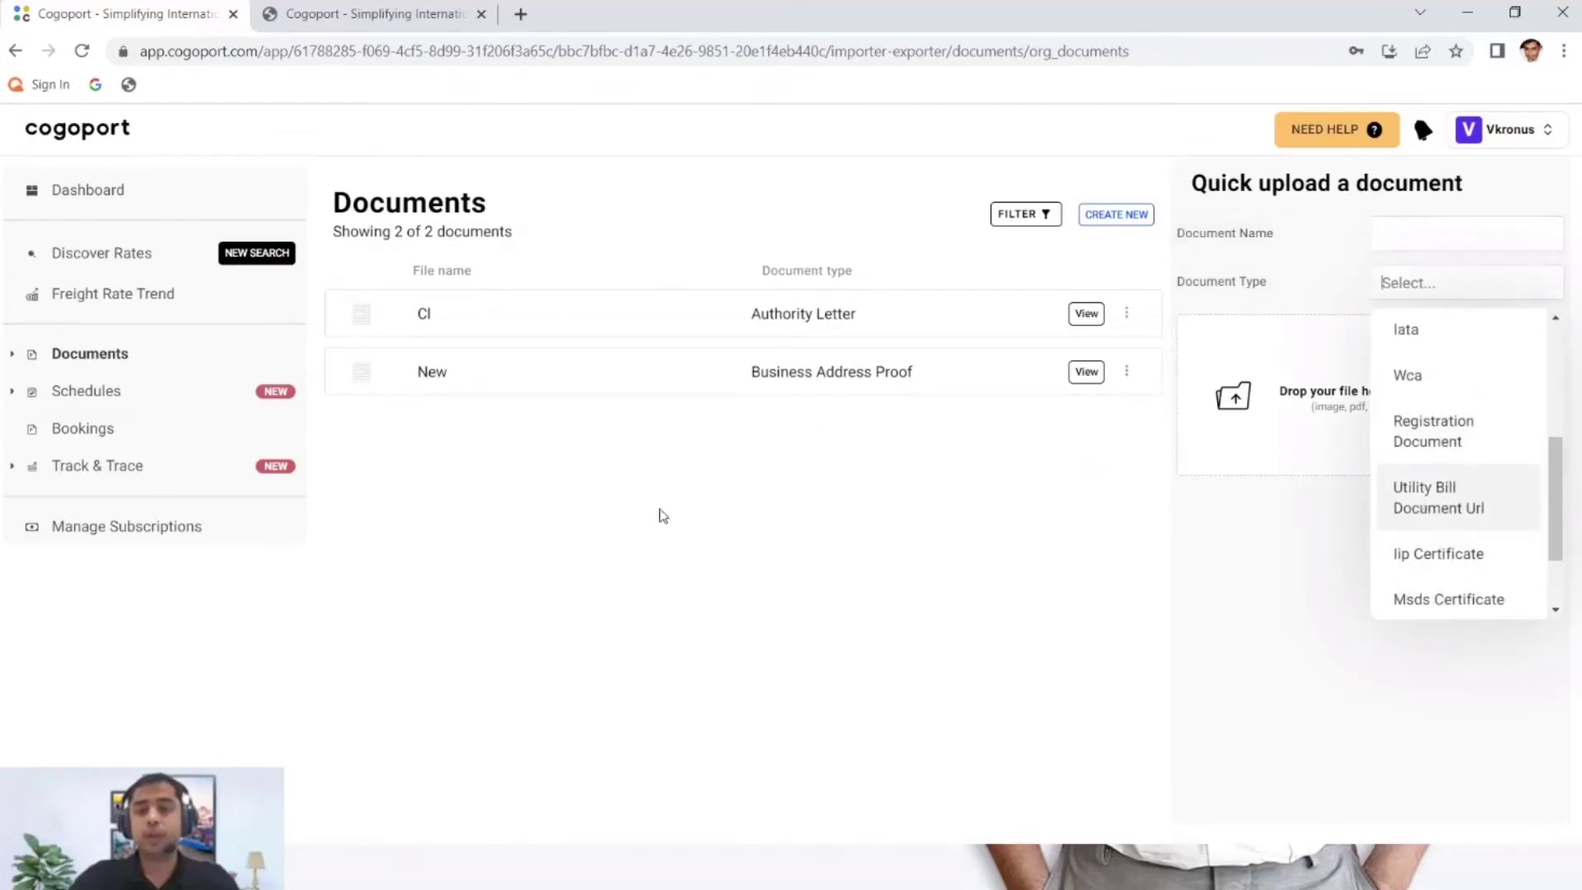
pyautogui.click(953, 438)
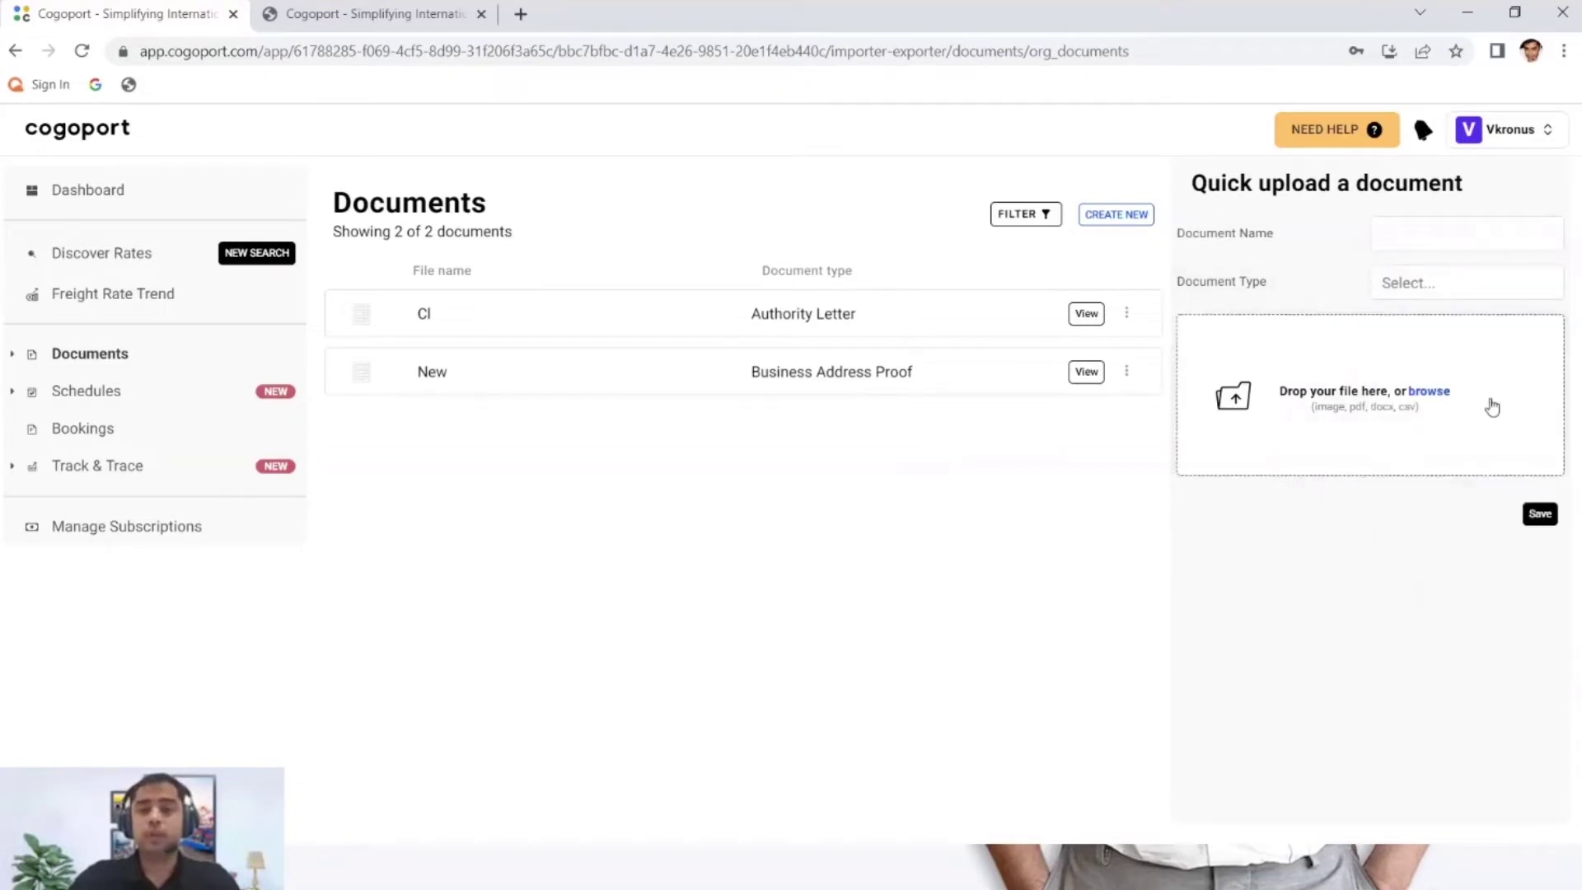
pyautogui.click(1450, 295)
pyautogui.scroll(-4, 1431, 475)
pyautogui.click(1302, 408)
# Cancel the file browse dialog and open Documents > Draft Templates.
pyautogui.click(1451, 419)
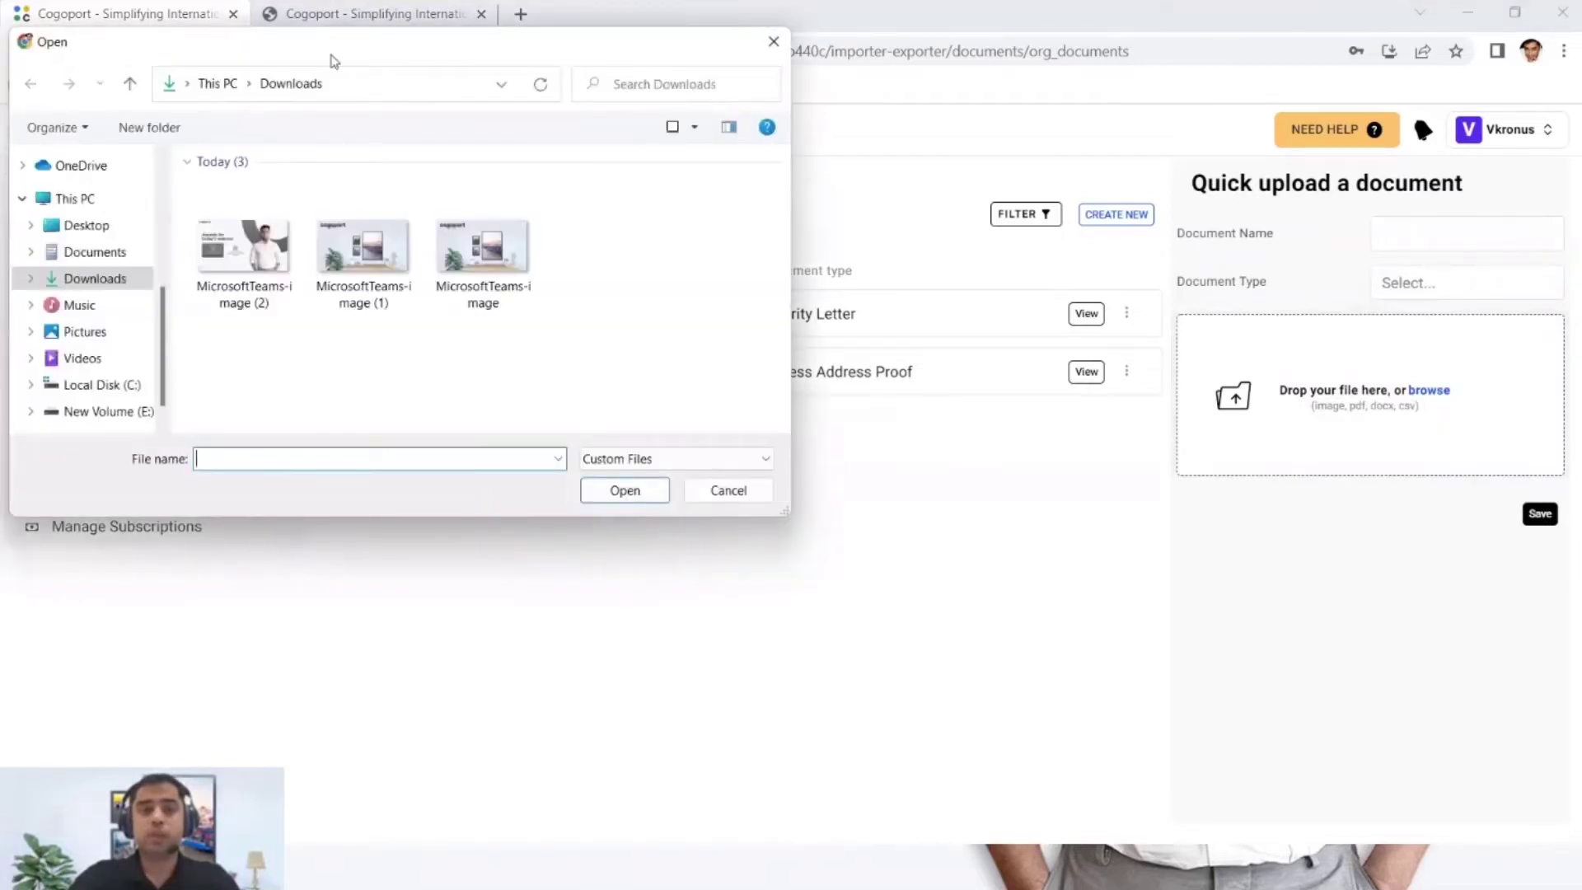
pyautogui.moveTo(237, 41); pyautogui.dragTo(306, 162)
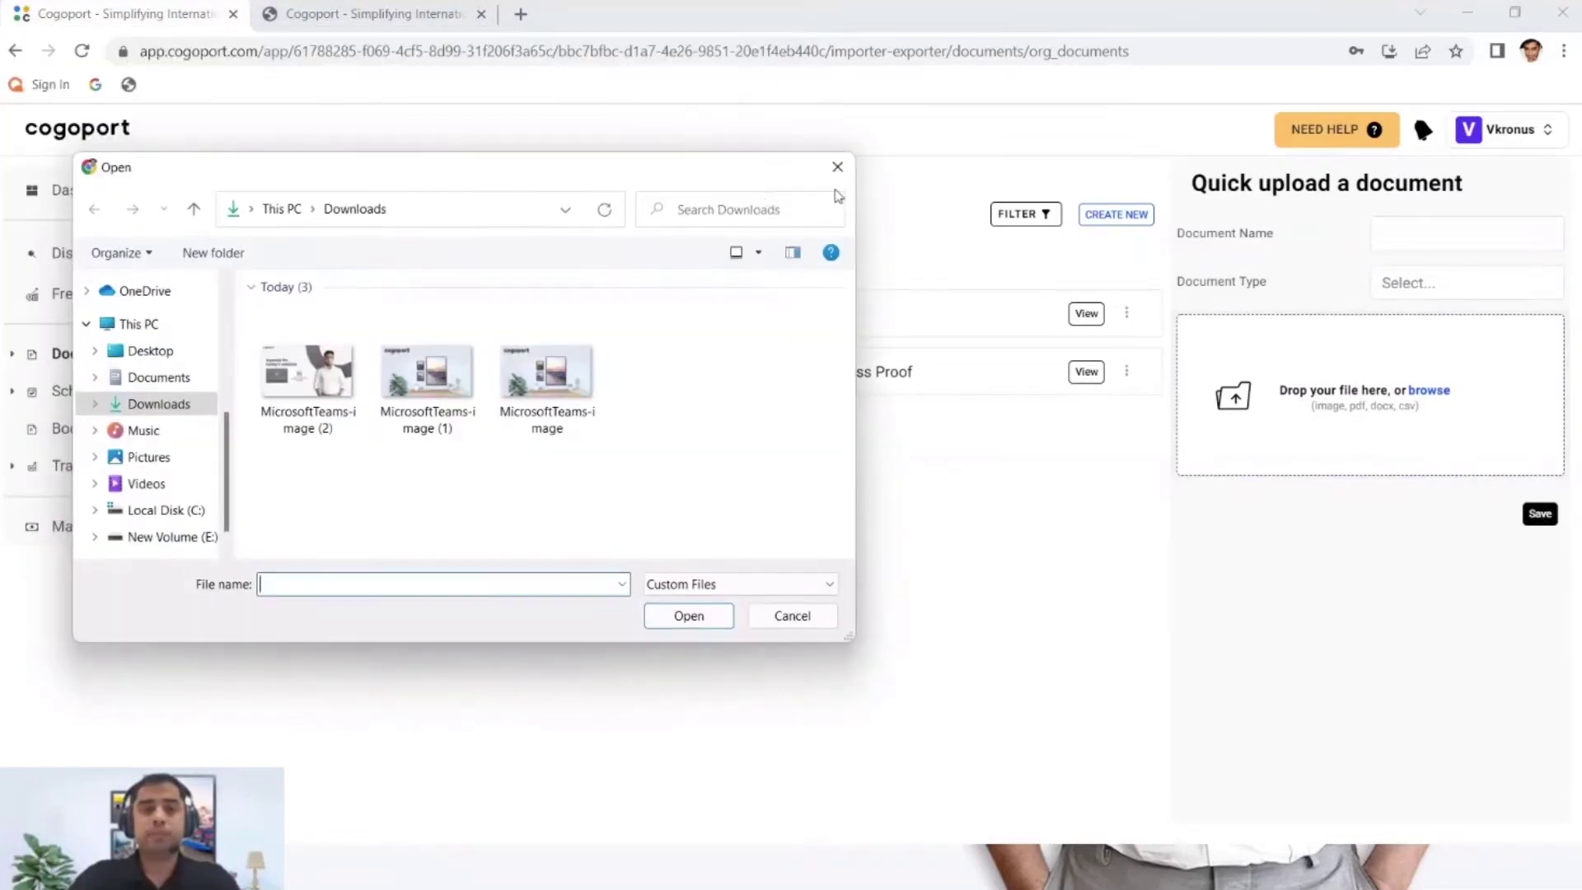
pyautogui.press('Escape')
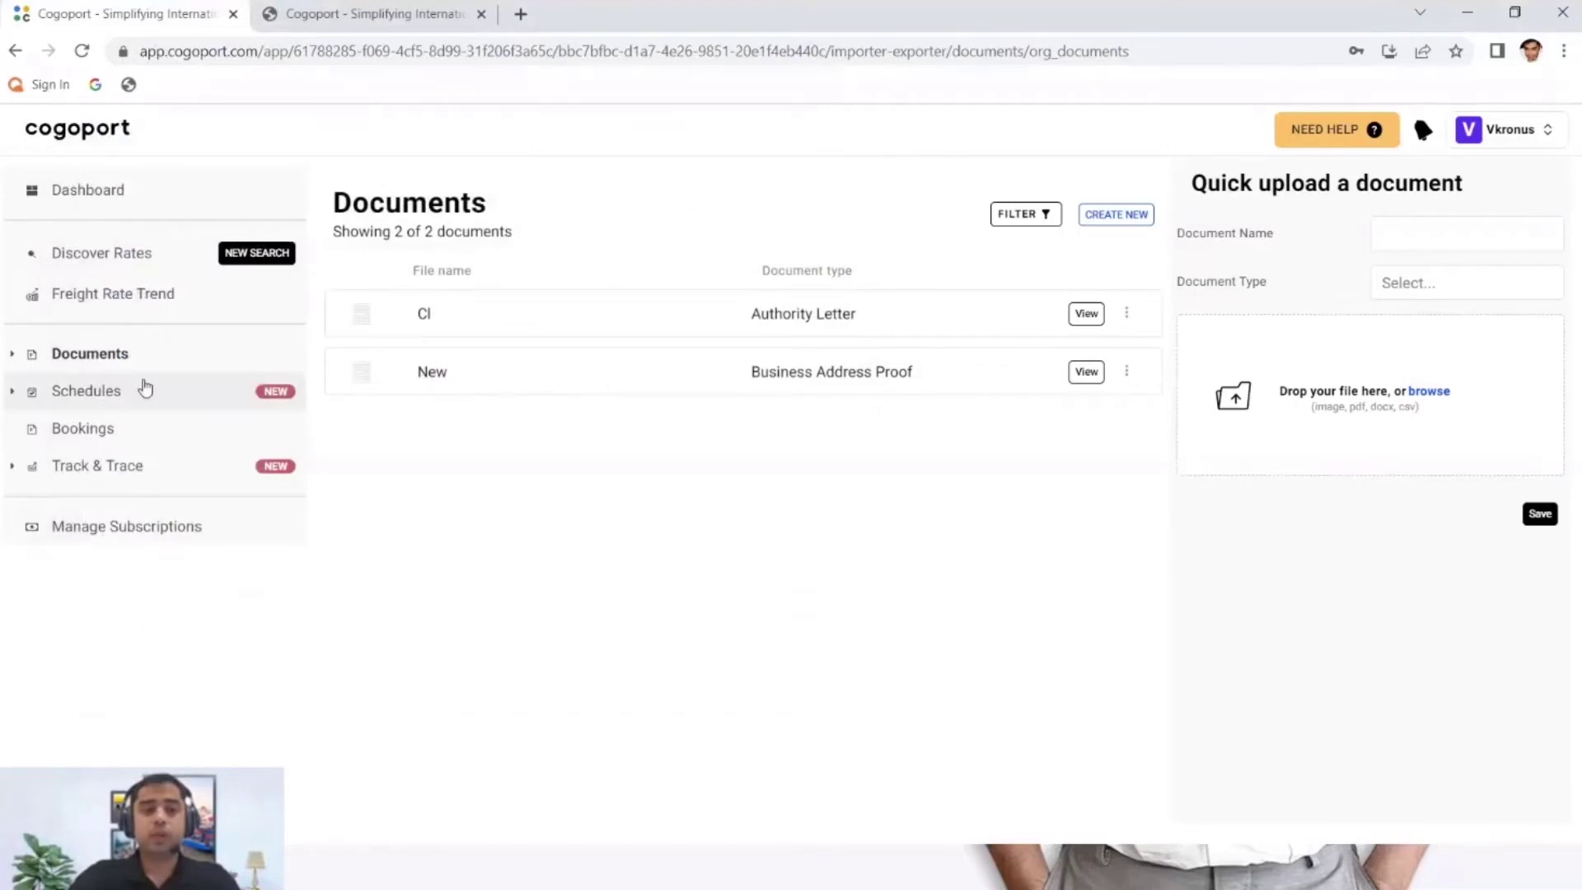
pyautogui.click(90, 354)
pyautogui.click(124, 412)
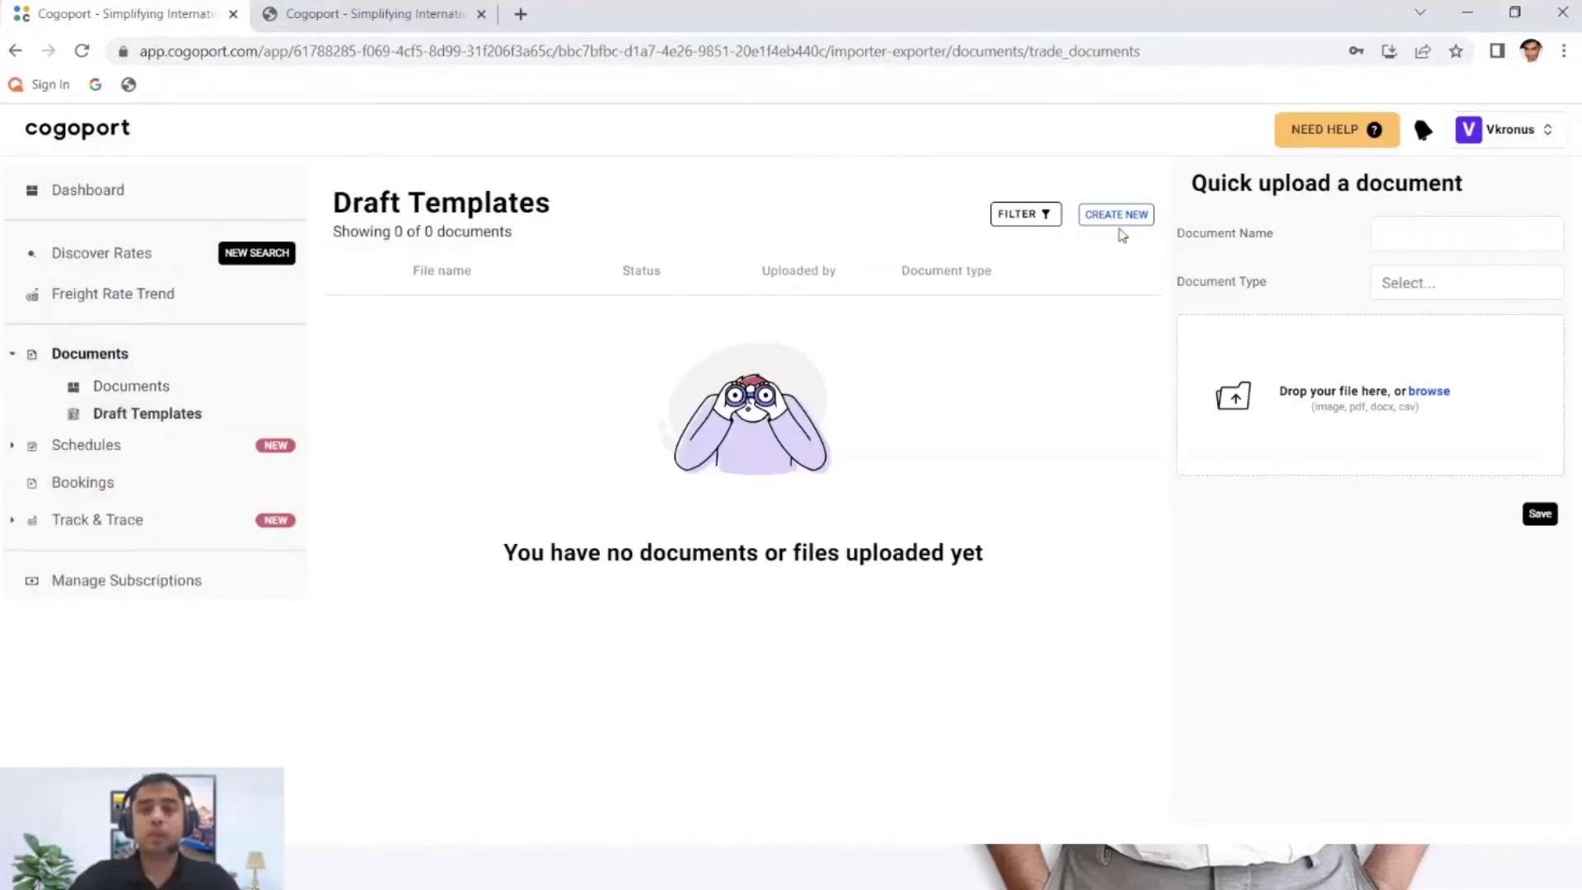
# Start a new Purchase Order from the templates and look over its form.
pyautogui.click(1117, 218)
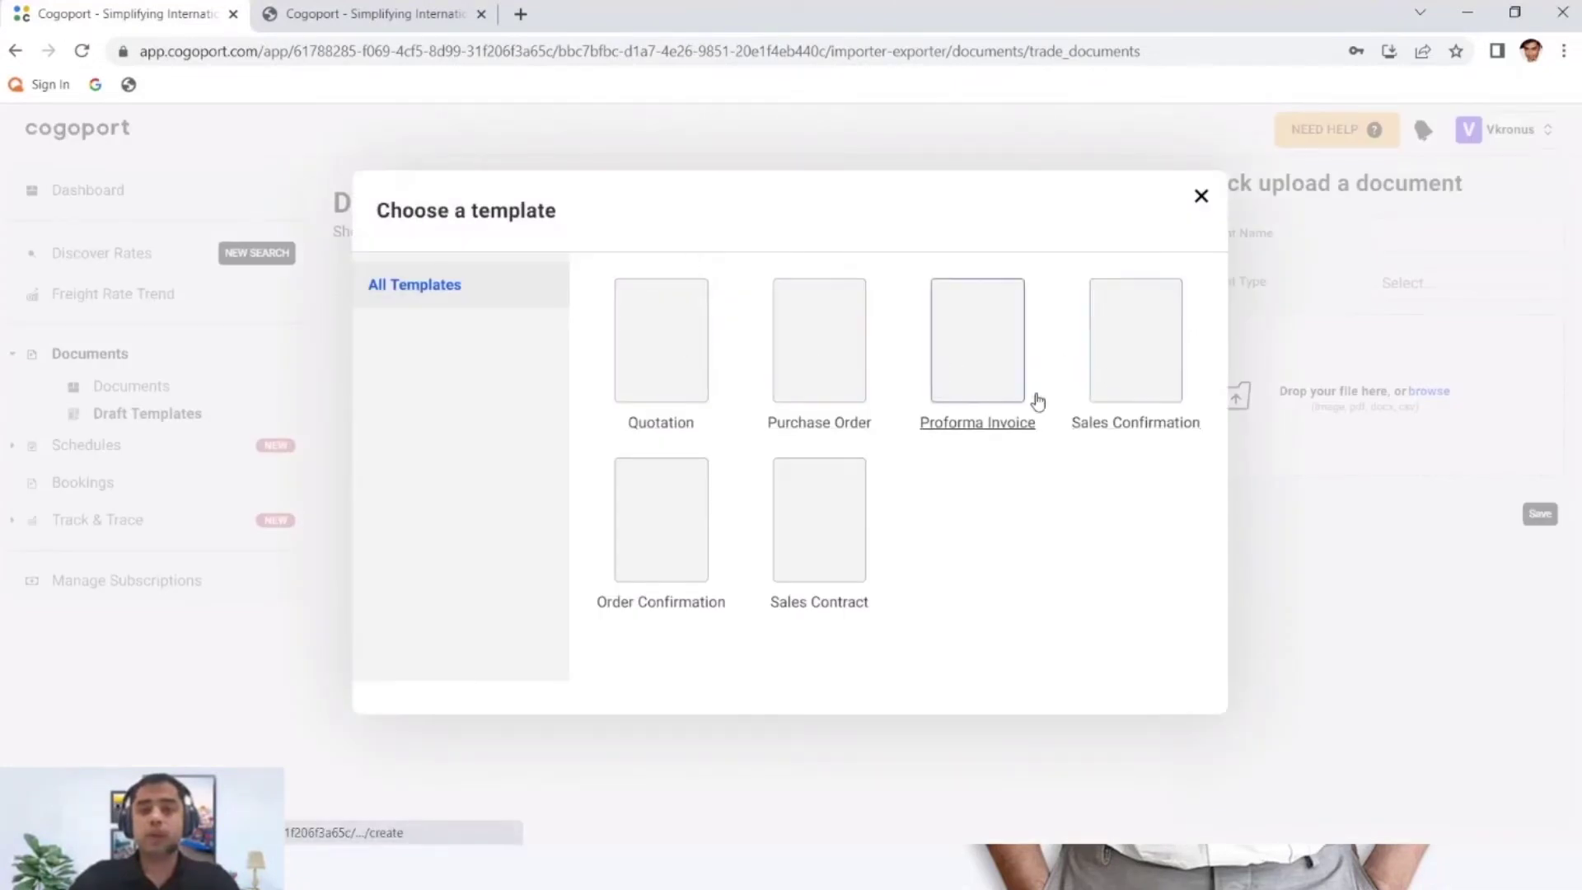
pyautogui.click(823, 346)
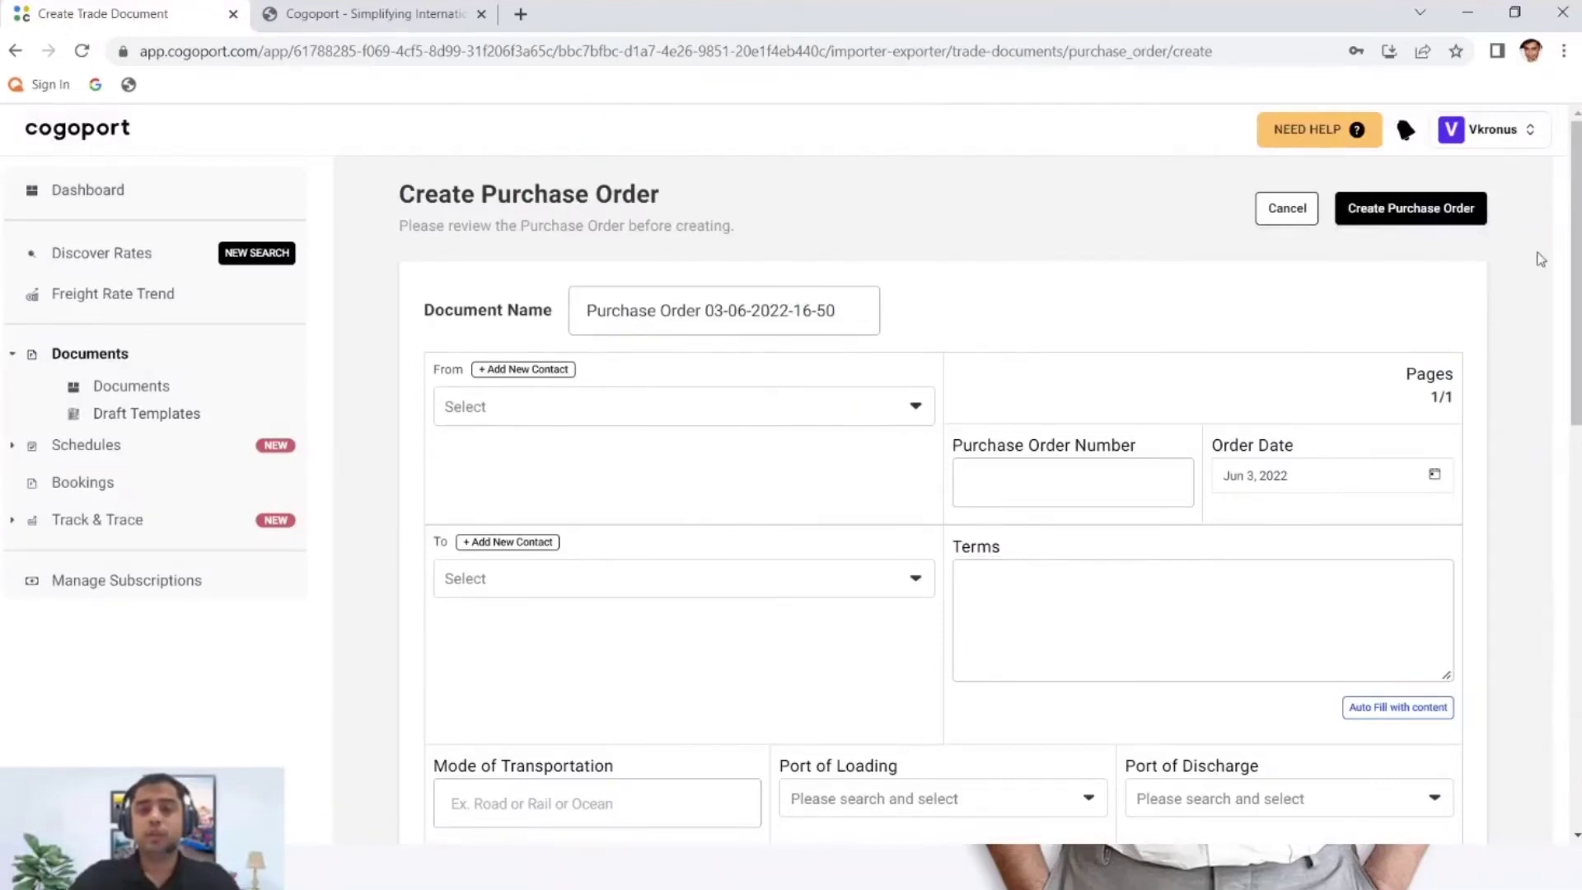
pyautogui.scroll(-2, 684, 554)
pyautogui.scroll(2, 1244, 435)
pyautogui.scroll(-3, 942, 412)
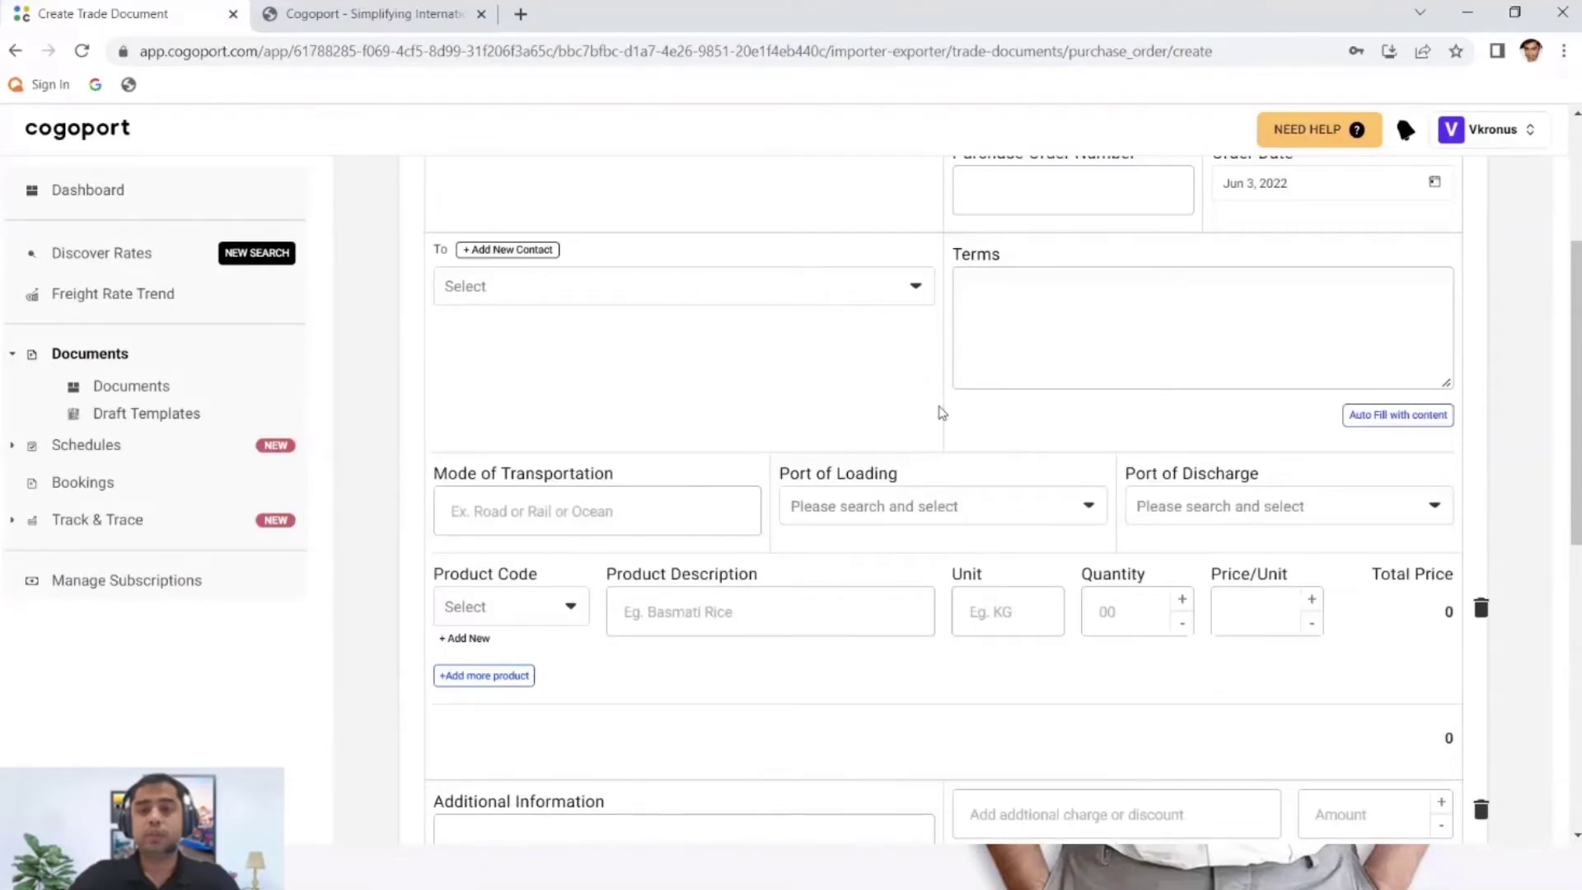
pyautogui.scroll(3, 942, 412)
# Discard the purchase order draft and open My Schedules under Schedules.
pyautogui.click(1294, 207)
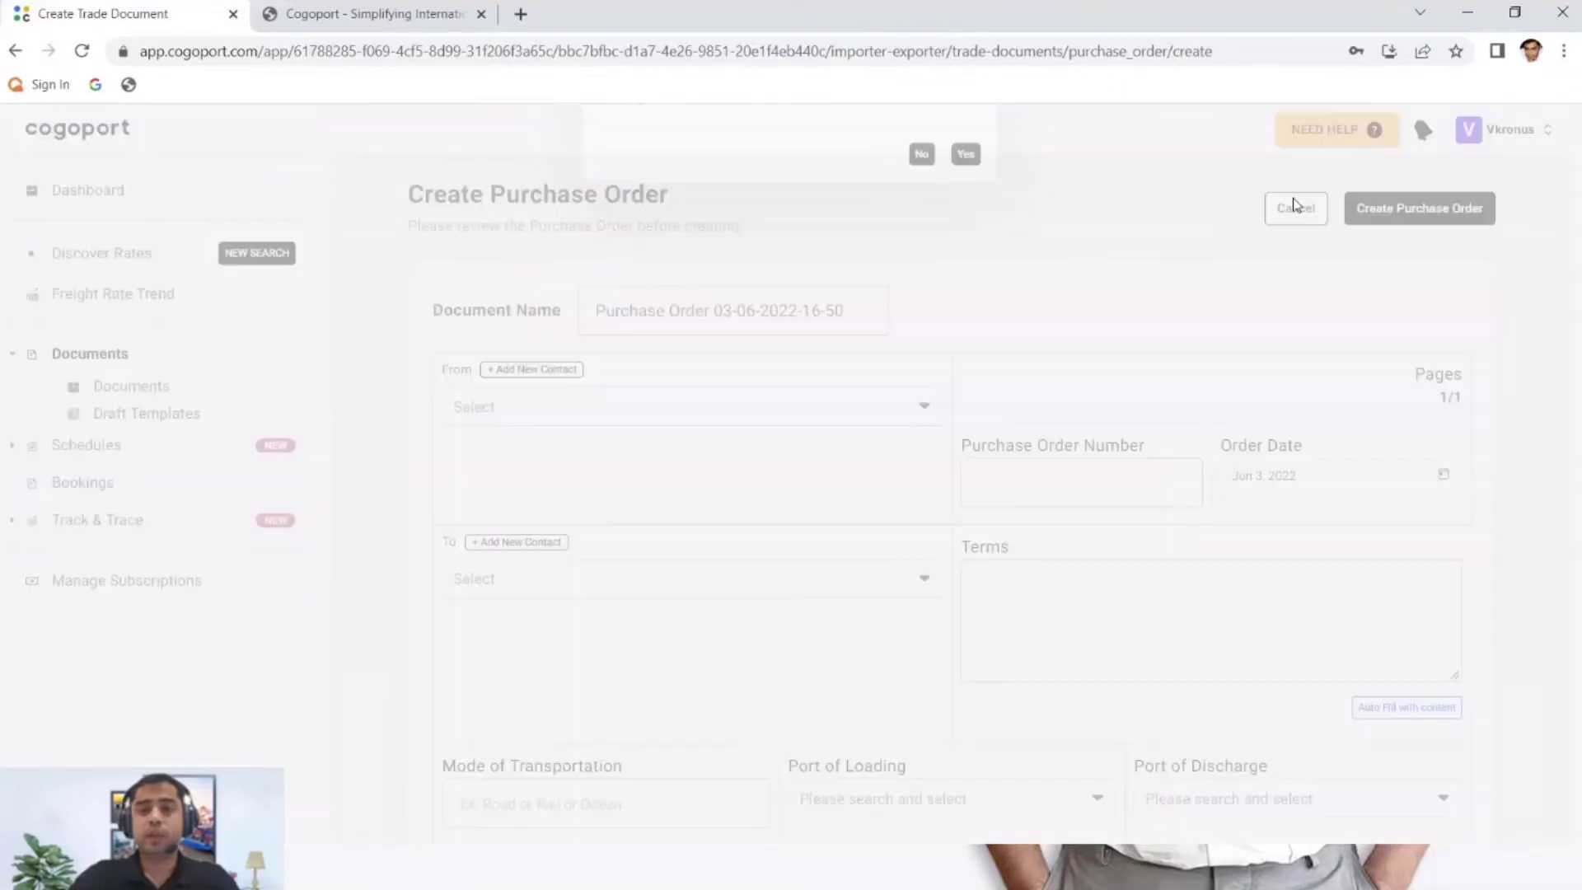
pyautogui.click(966, 154)
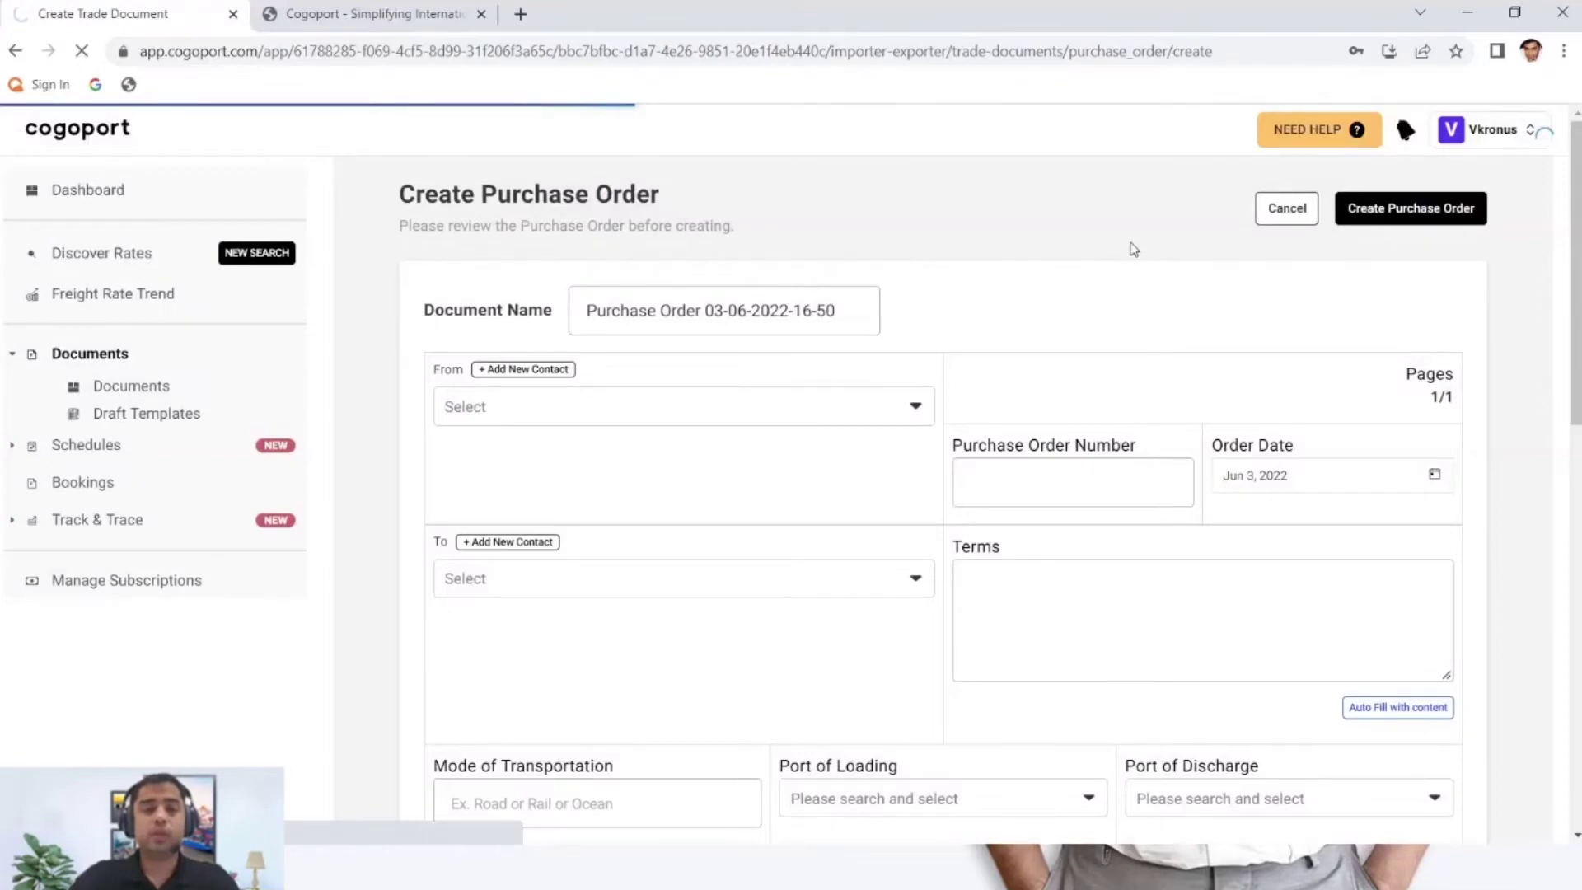
pyautogui.click(159, 394)
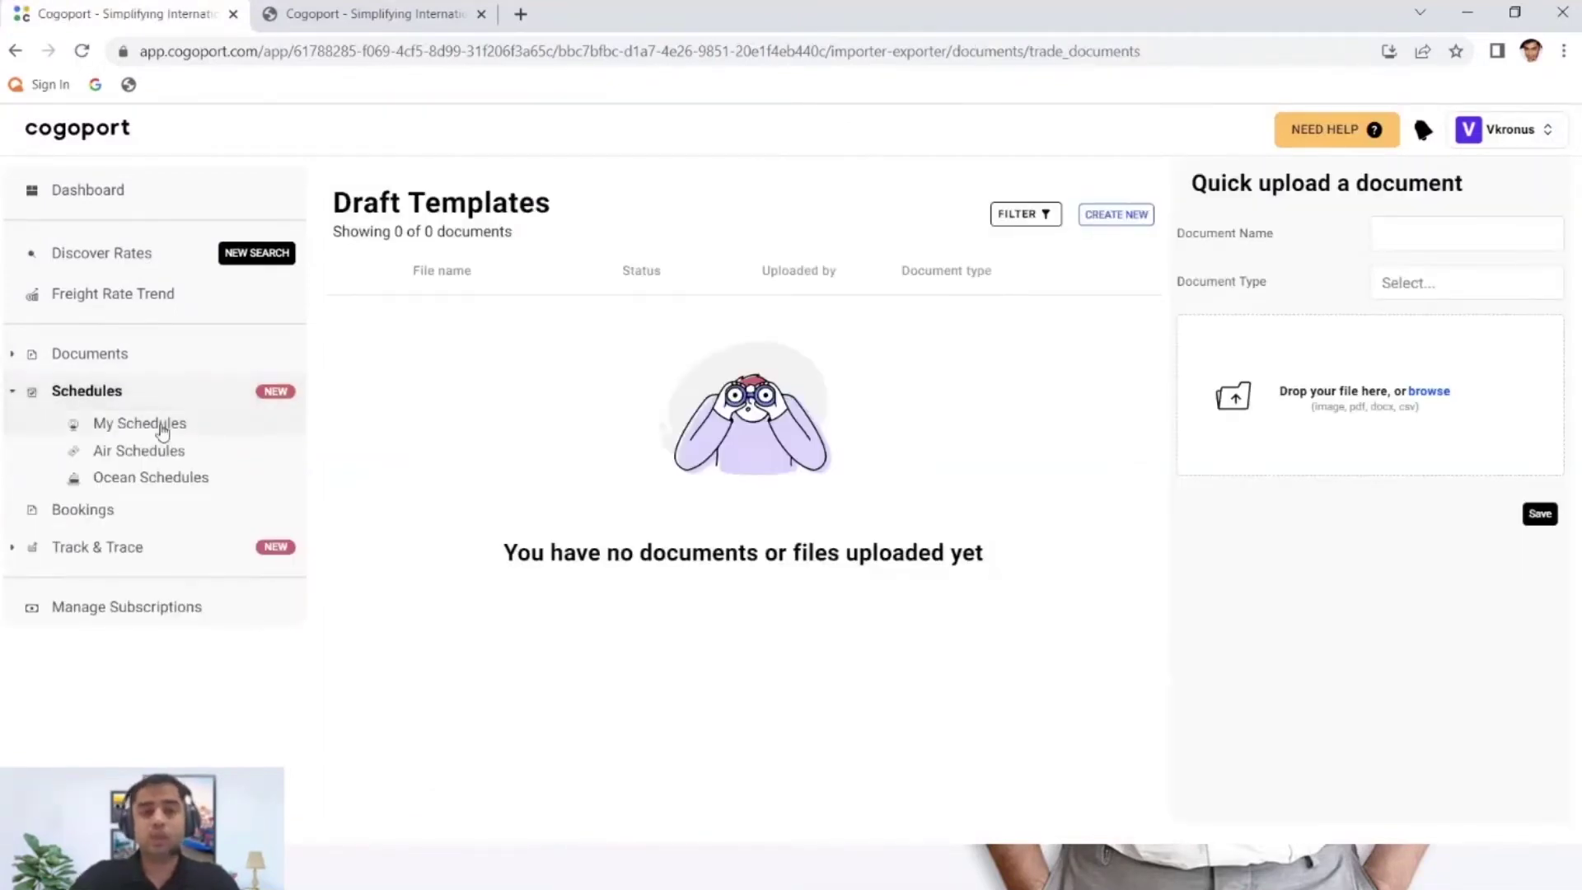
pyautogui.click(159, 424)
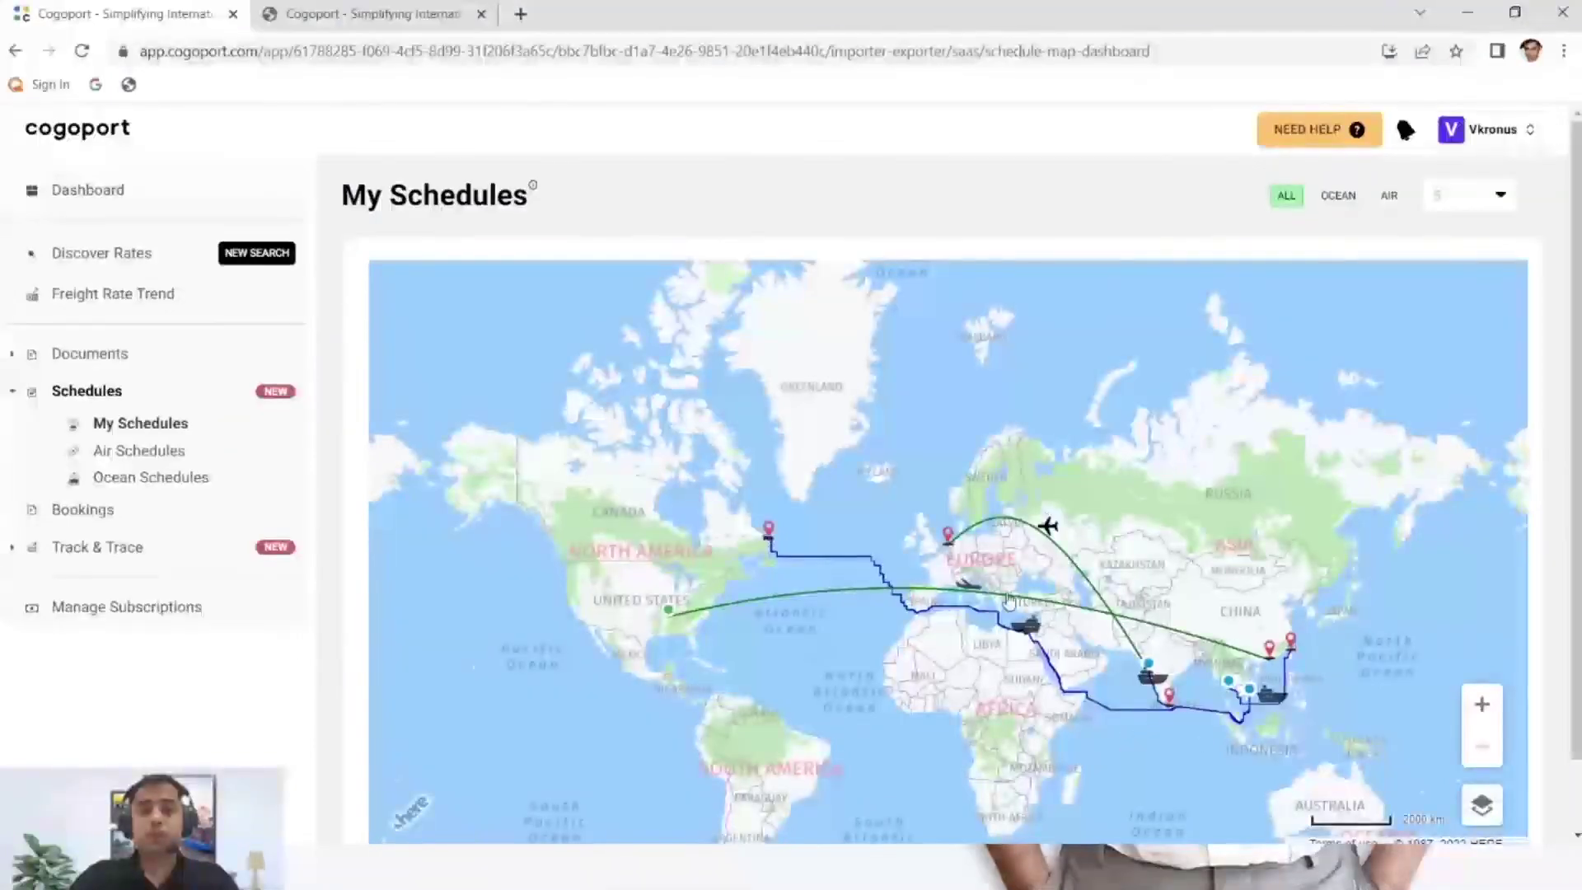
# Search air schedules from Chek Lap Kok (HKG) to Chhatrapati Shivaji International (BOM).
pyautogui.click(149, 458)
pyautogui.click(512, 338)
pyautogui.write('hkg')
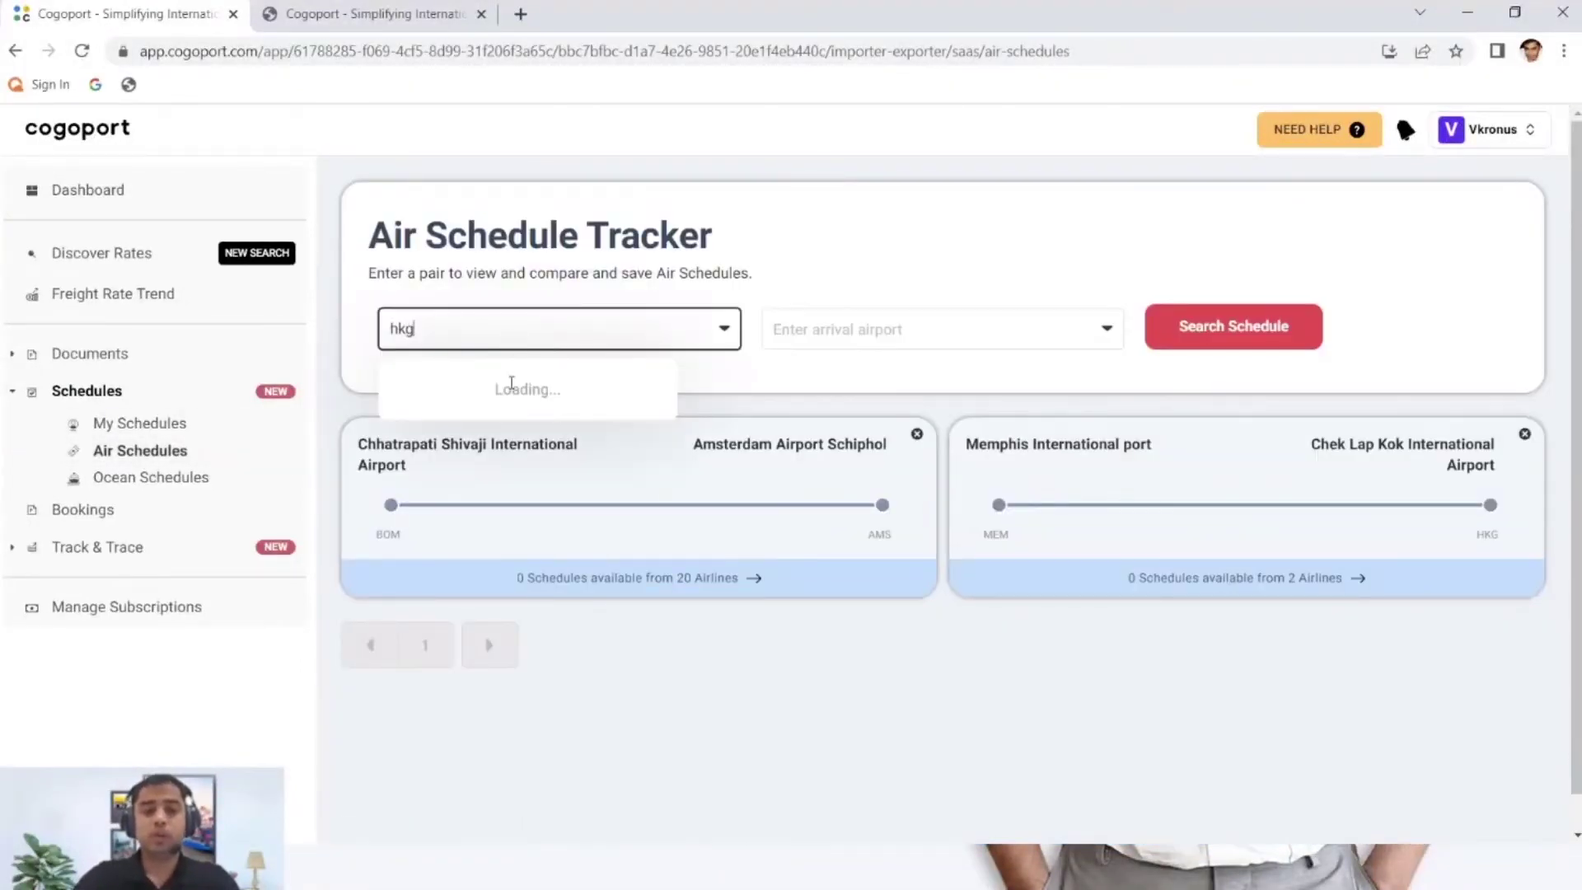
pyautogui.click(473, 409)
pyautogui.click(904, 326)
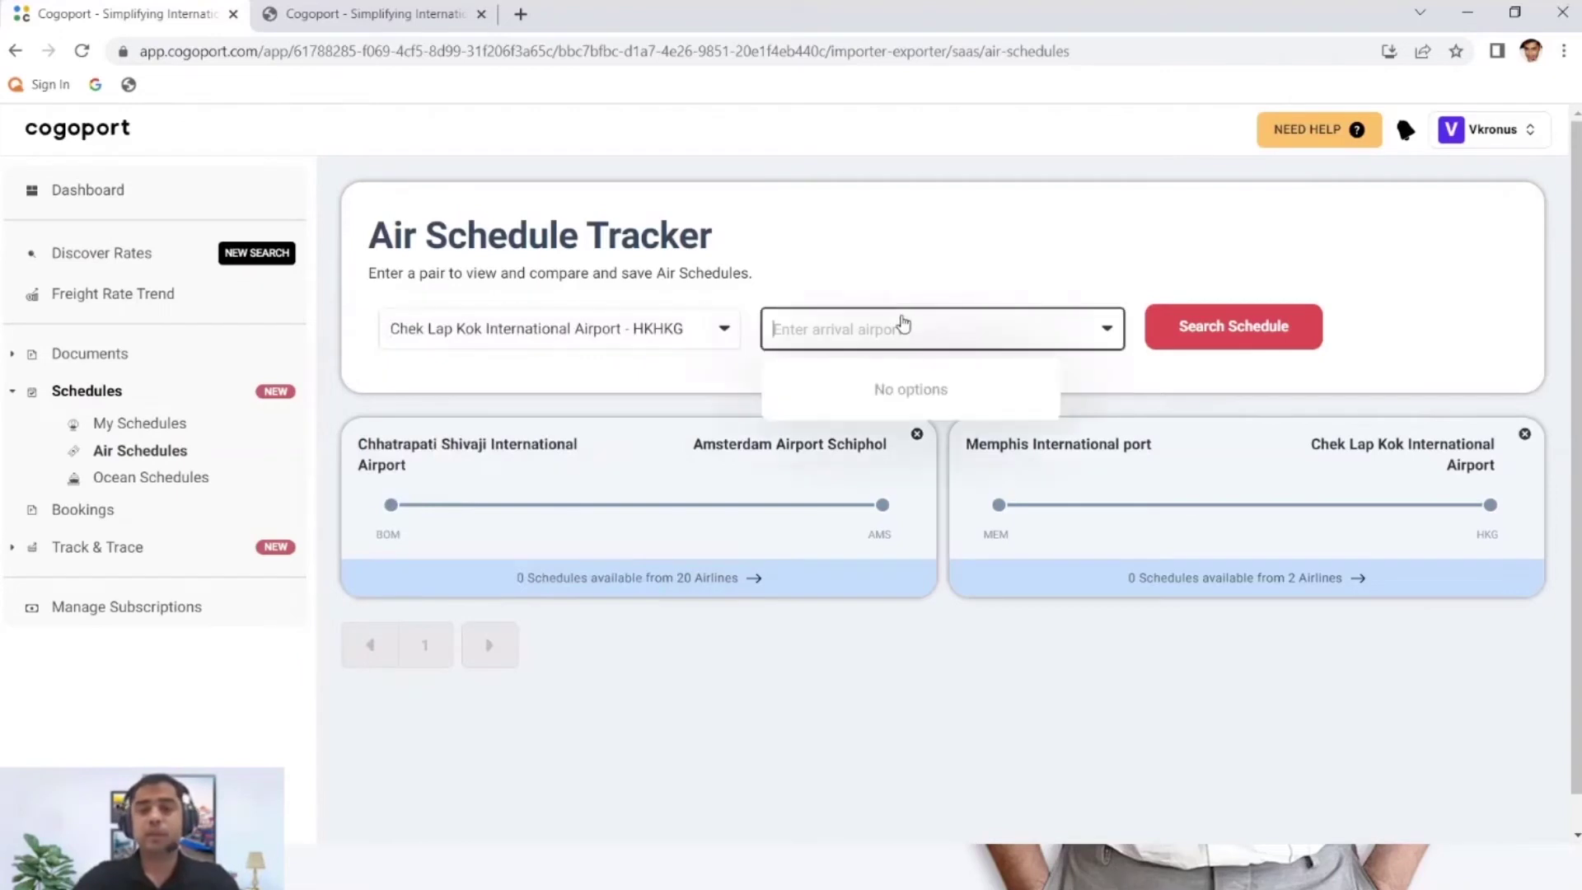
pyautogui.write('inbo')
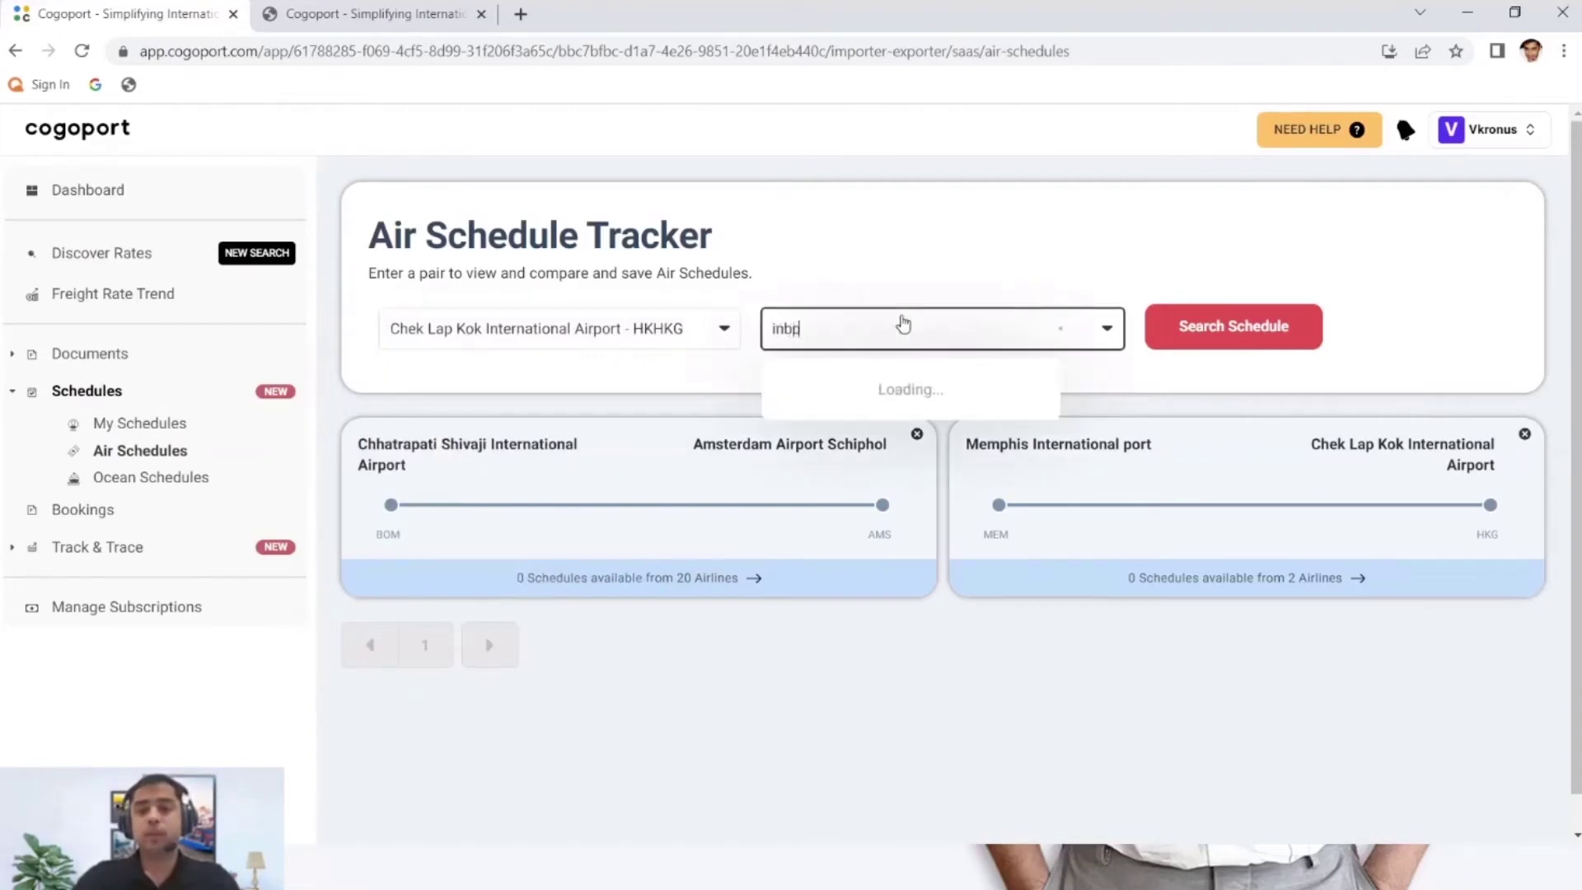
pyautogui.write('m')
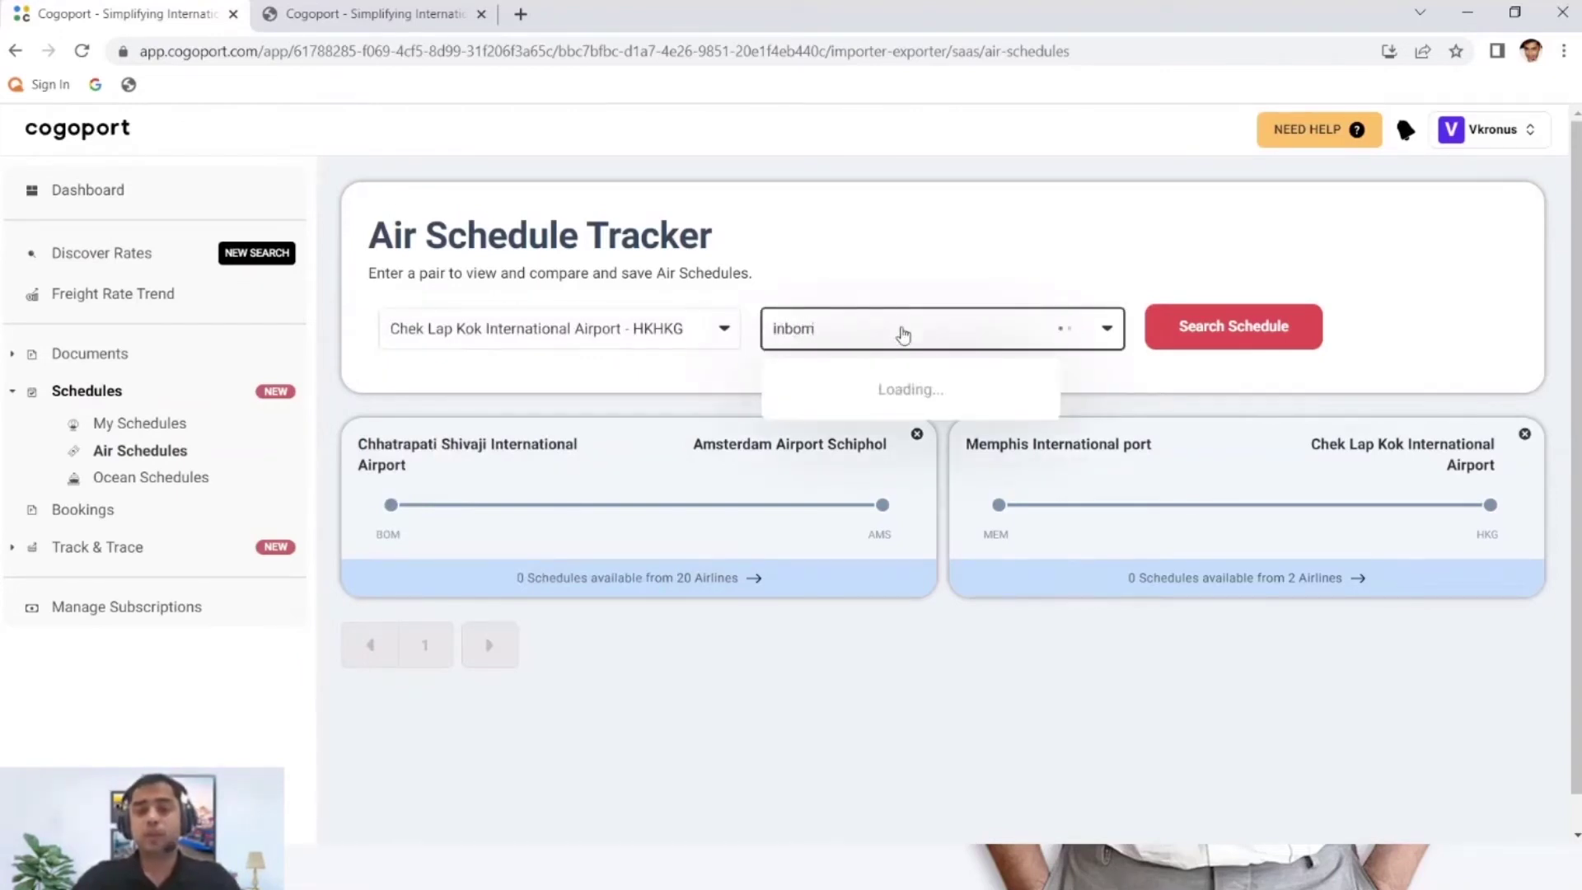
pyautogui.click(889, 401)
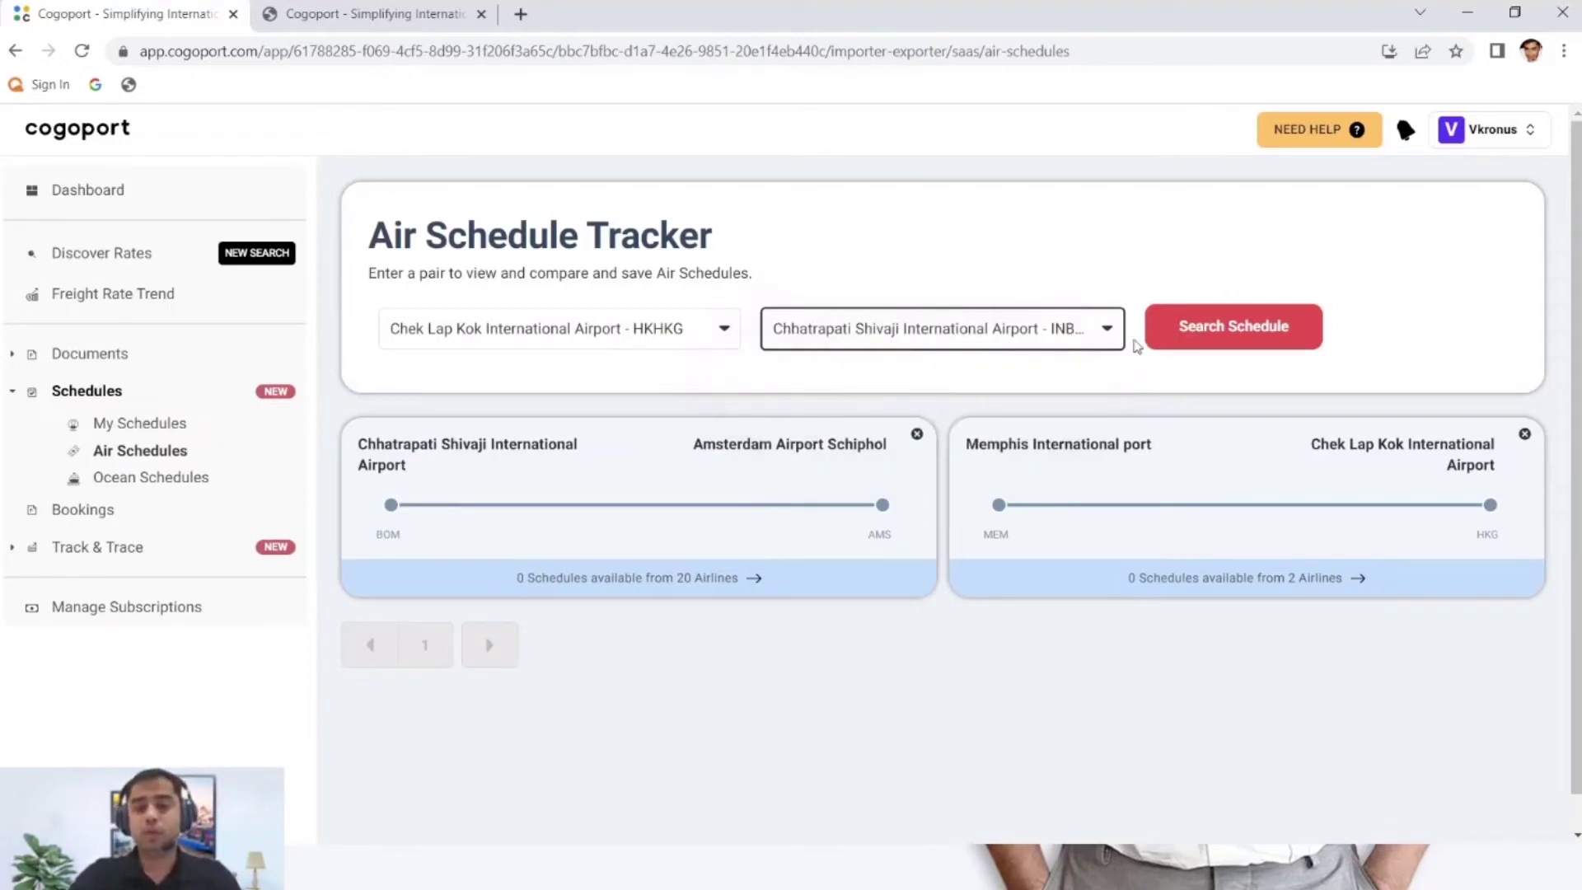
pyautogui.click(1150, 339)
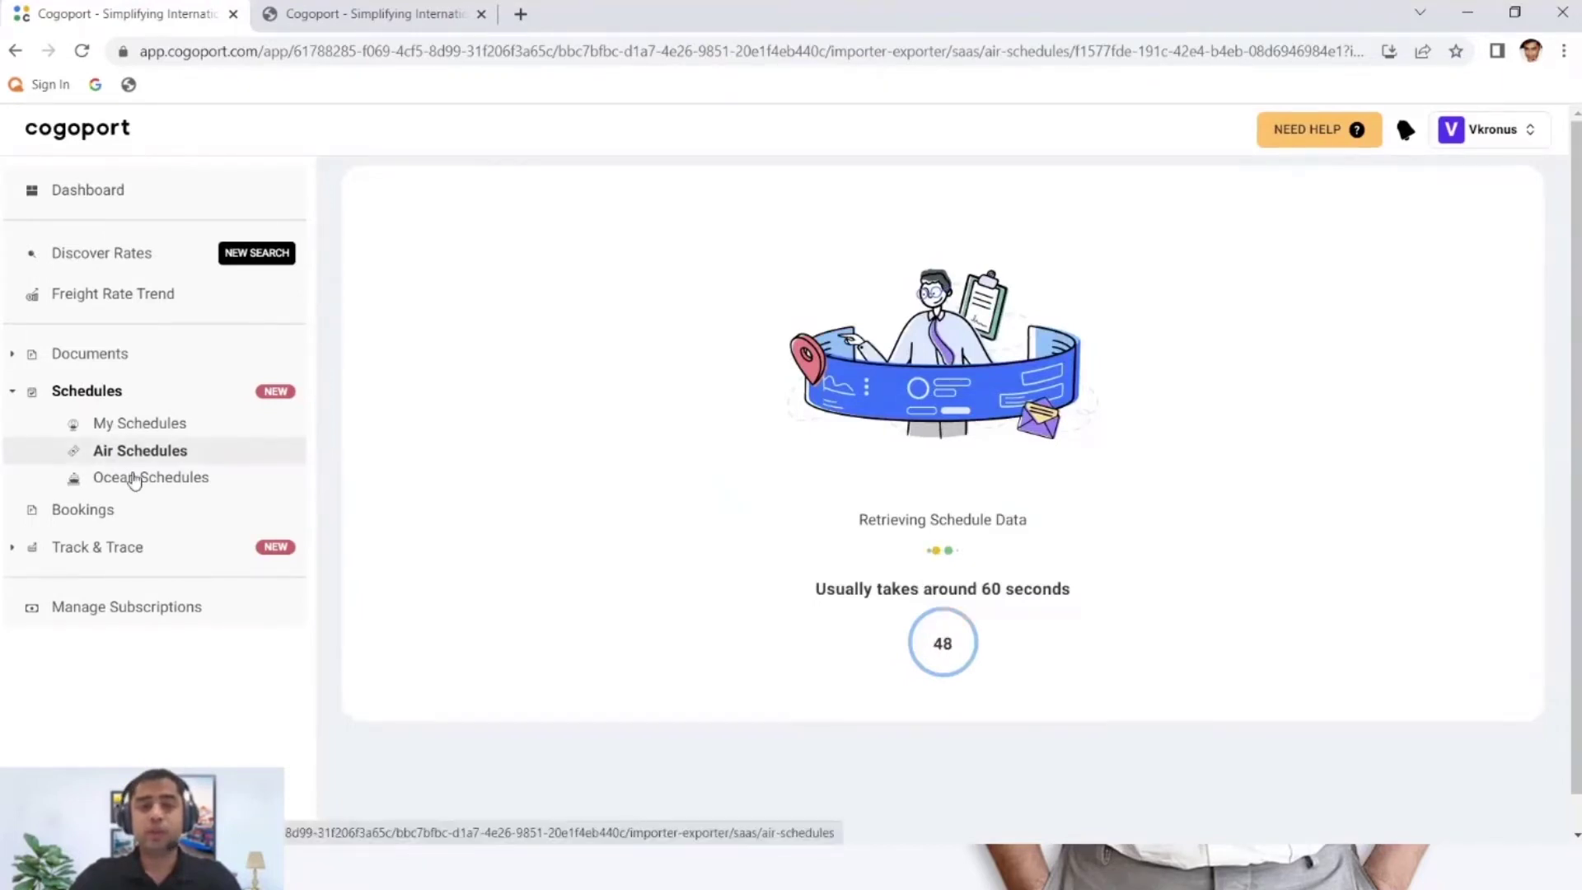
# Open the Hong Kong to Mumbai schedule results, return, and go to Ocean Schedules.
pyautogui.click(134, 478)
pyautogui.click(712, 570)
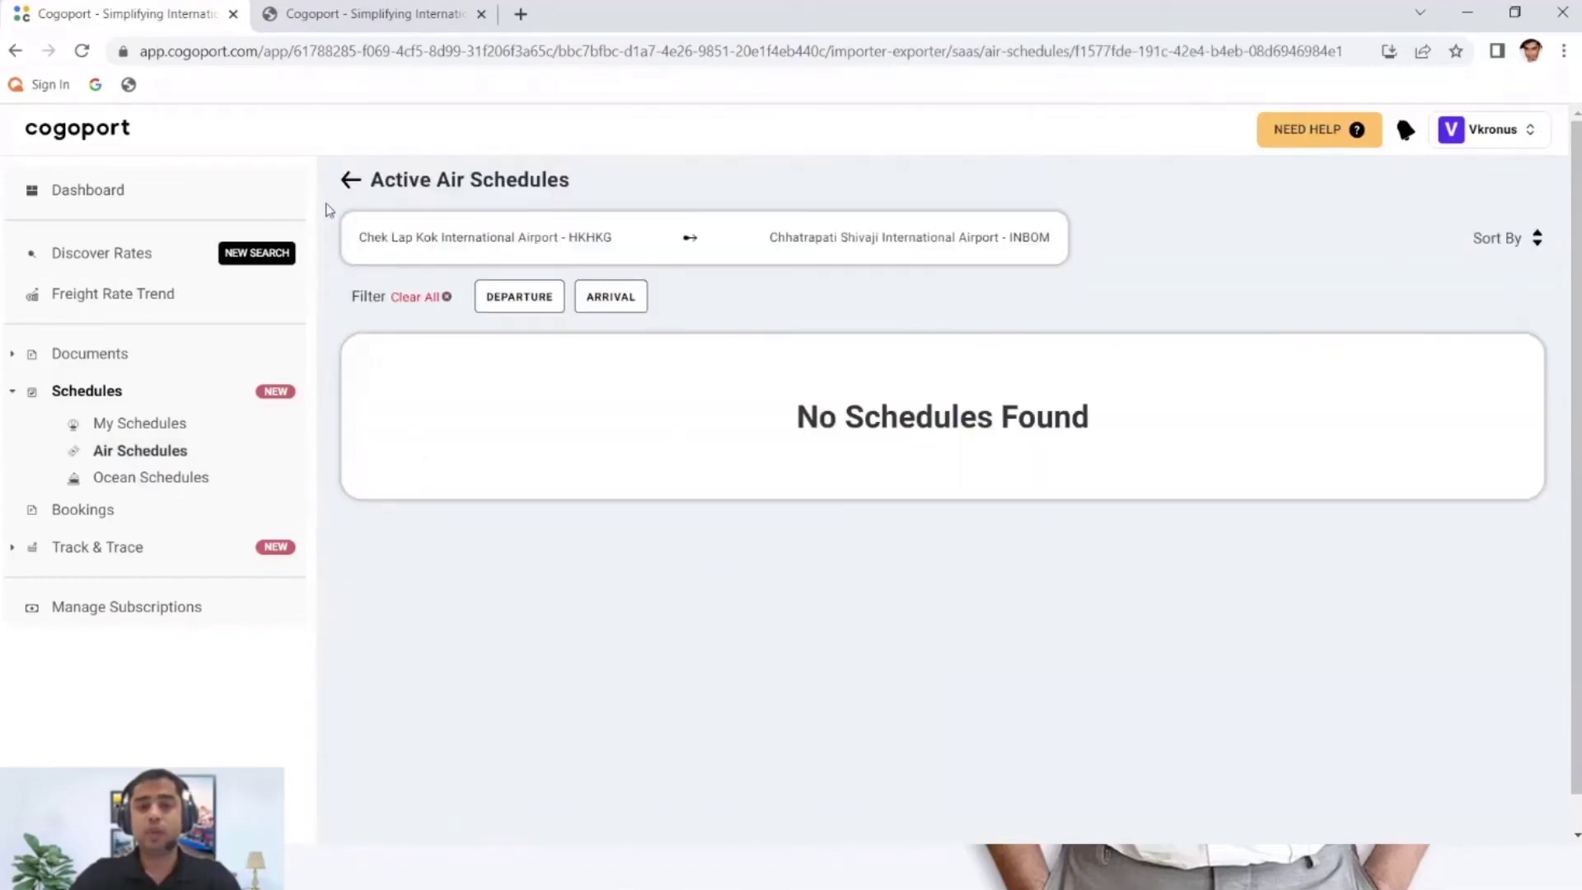
pyautogui.click(352, 180)
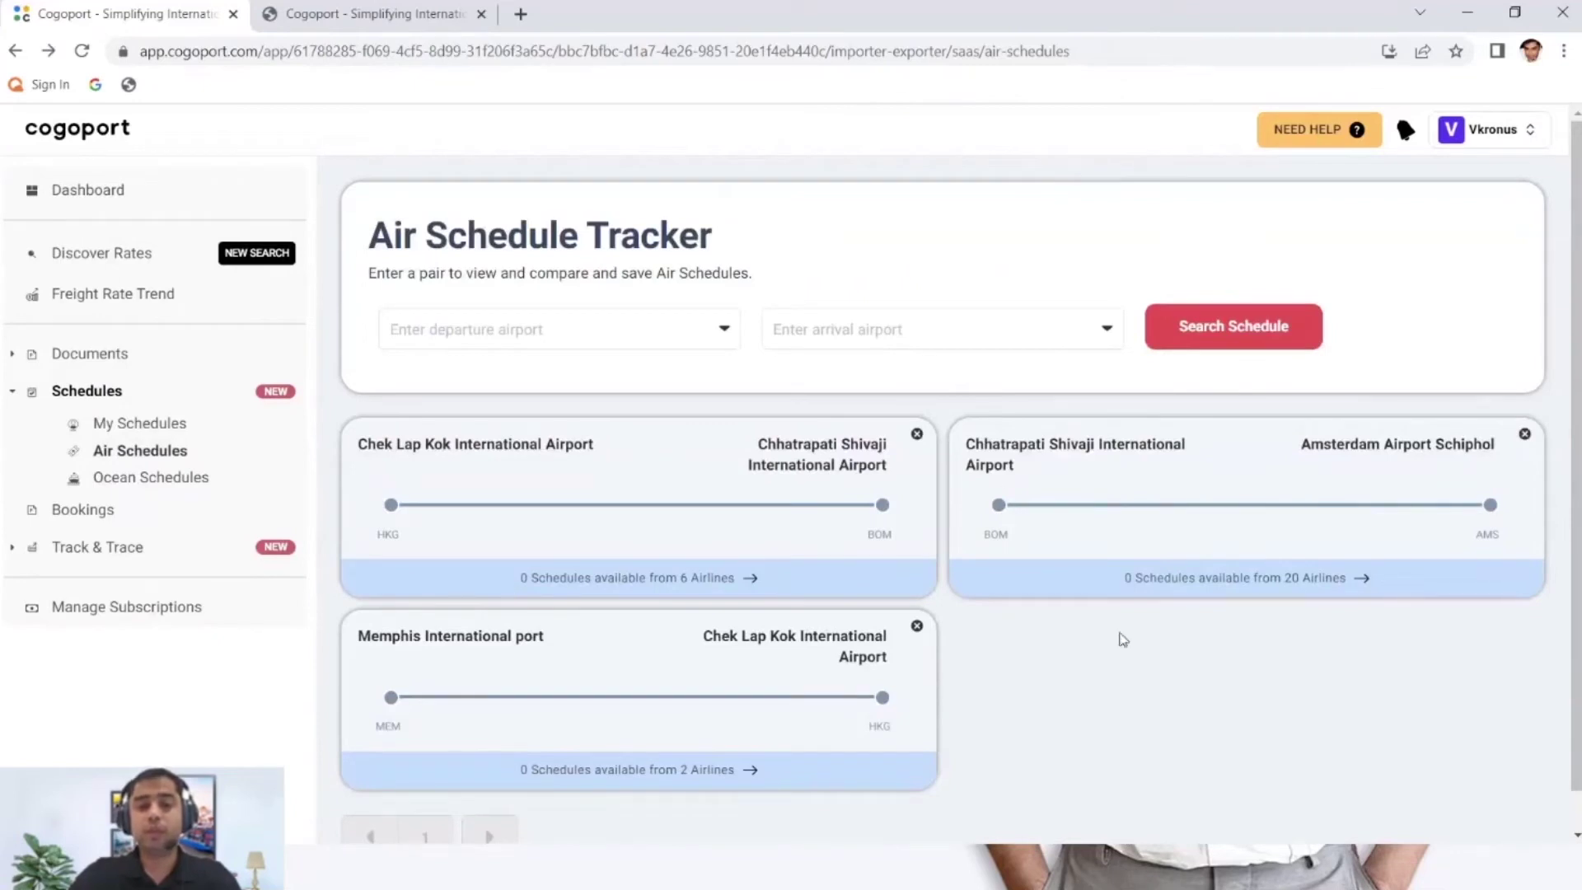
pyautogui.scroll(-1, 865, 634)
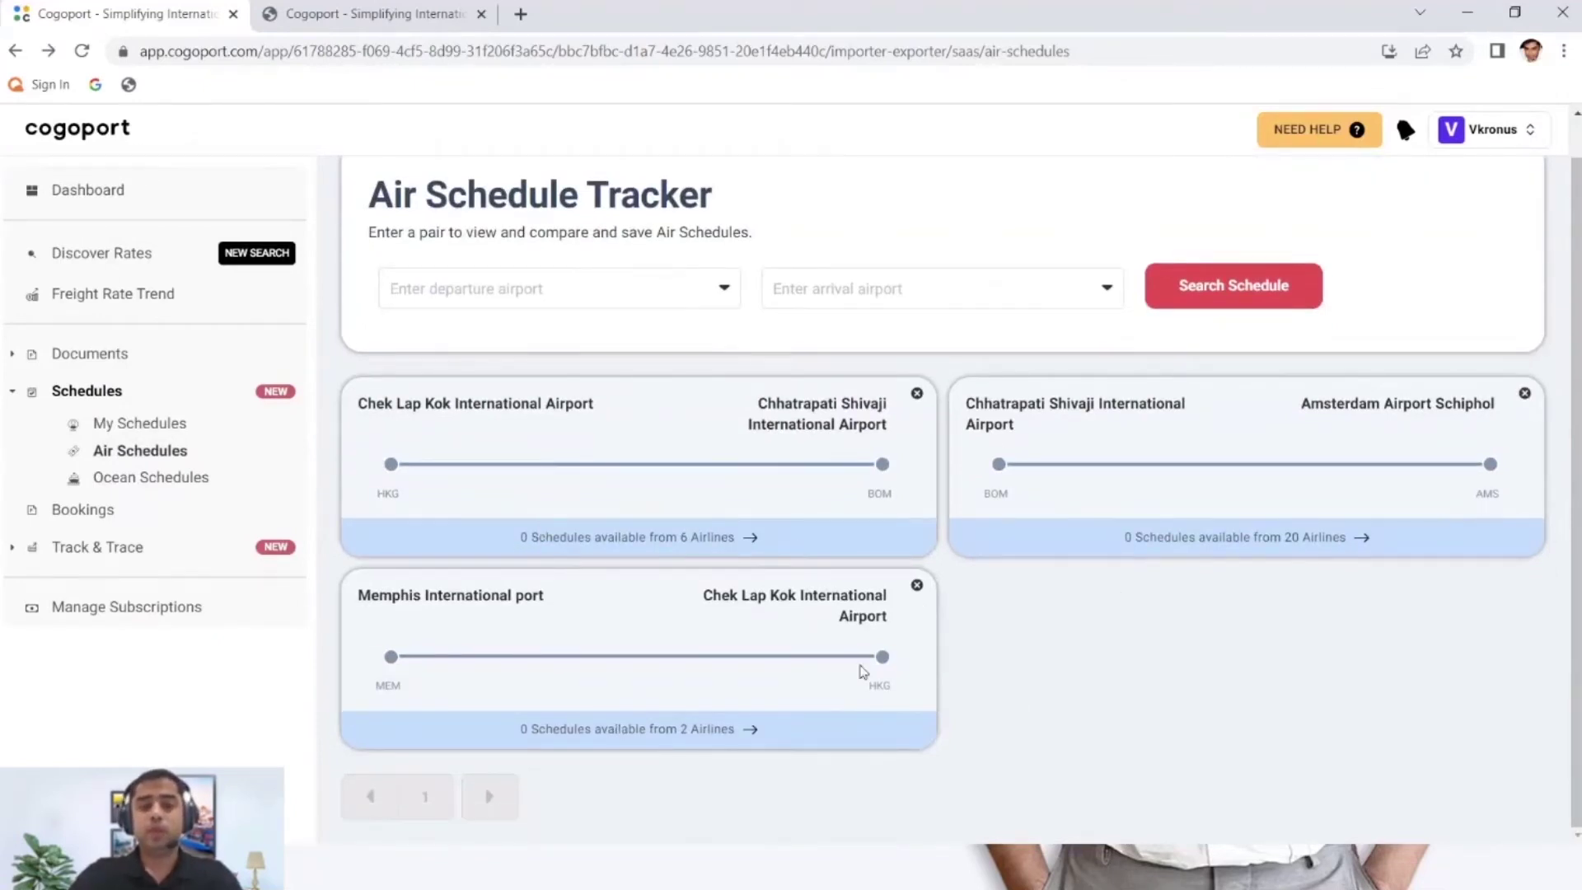
pyautogui.click(169, 482)
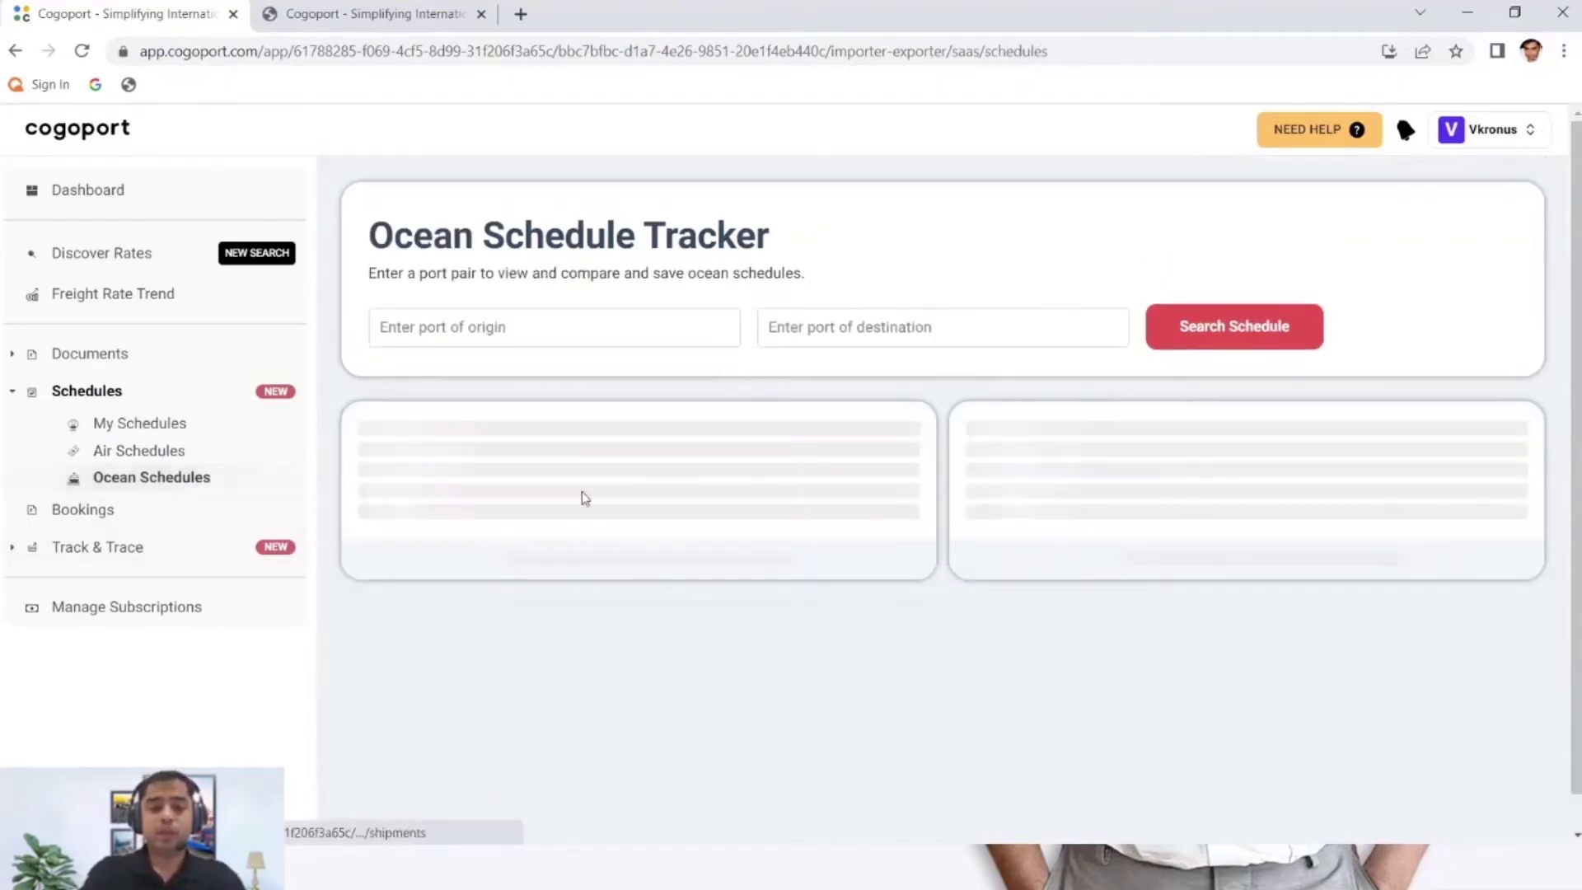
# Search ocean schedules from Mundra (INMUN) to New York (USNYC).
pyautogui.click(521, 336)
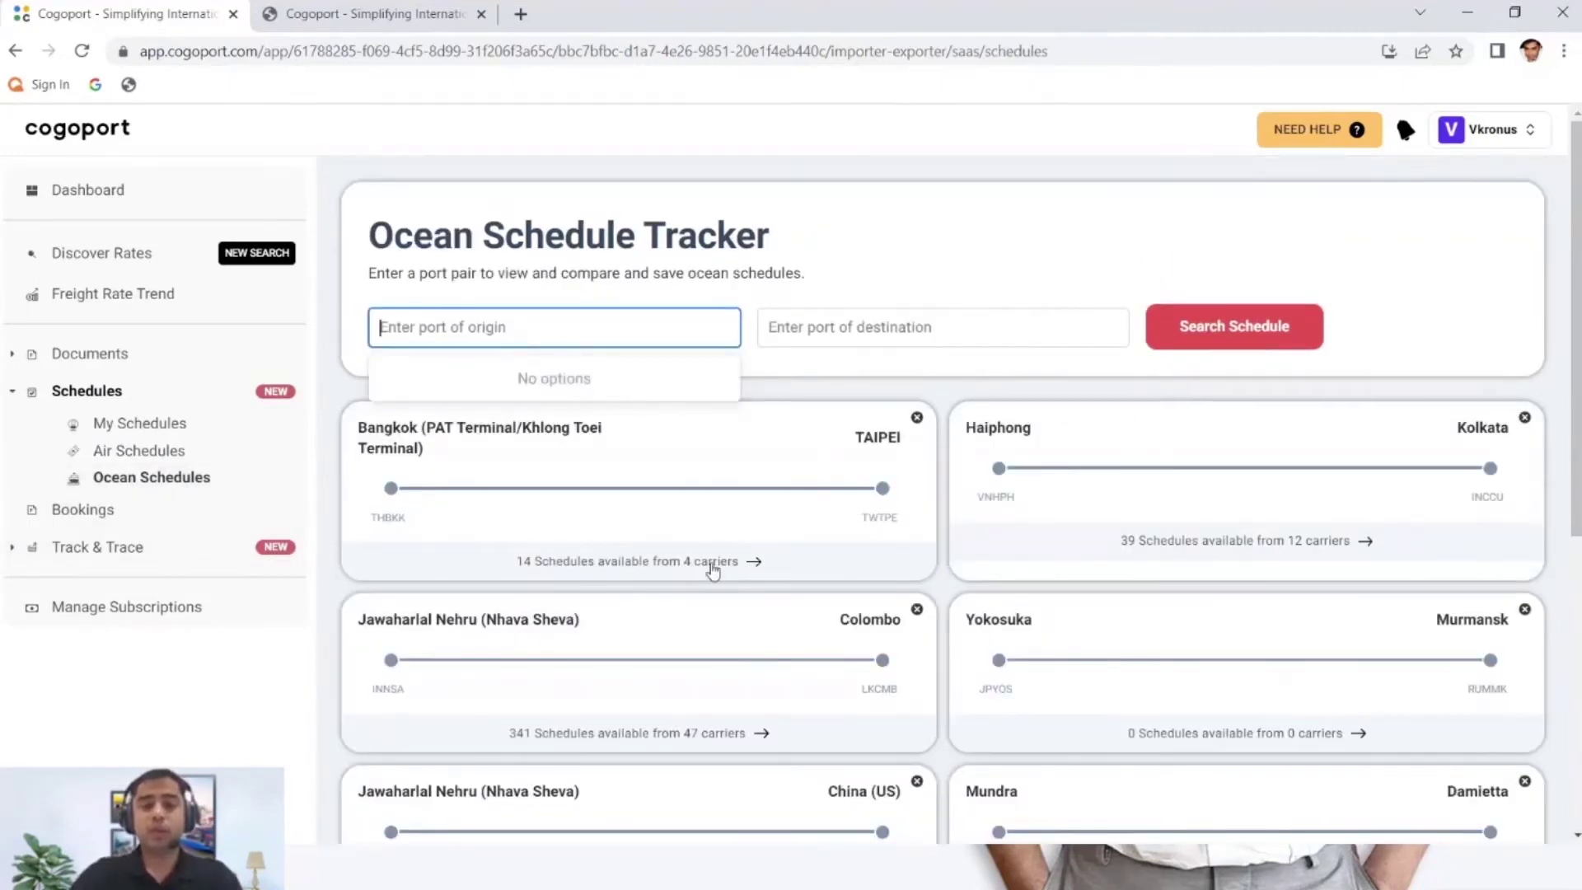
pyautogui.write('m')
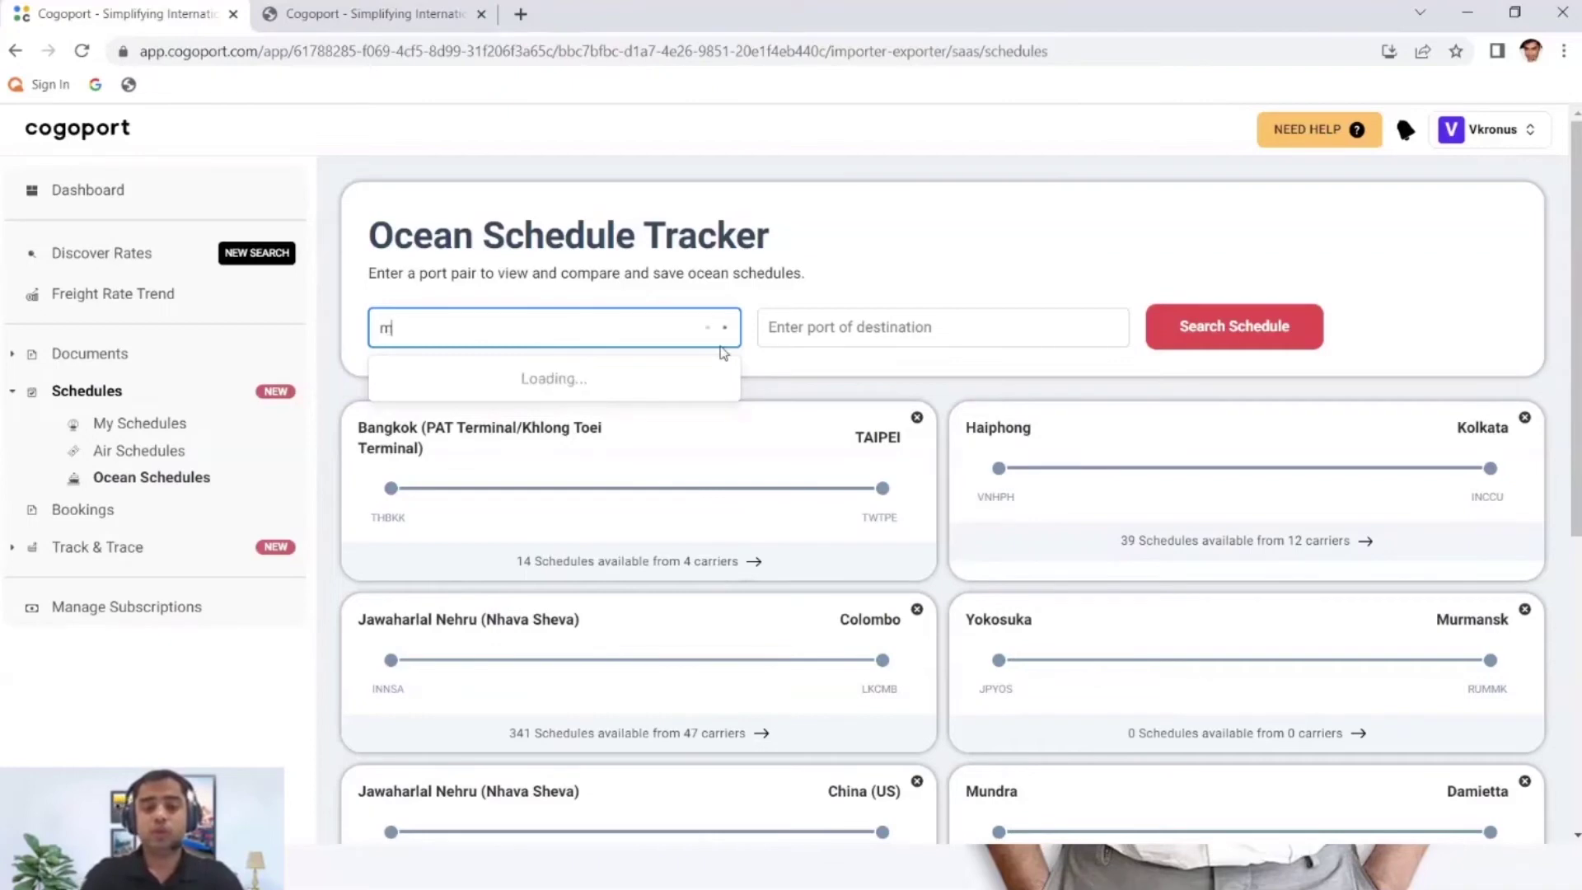
pyautogui.write('undra')
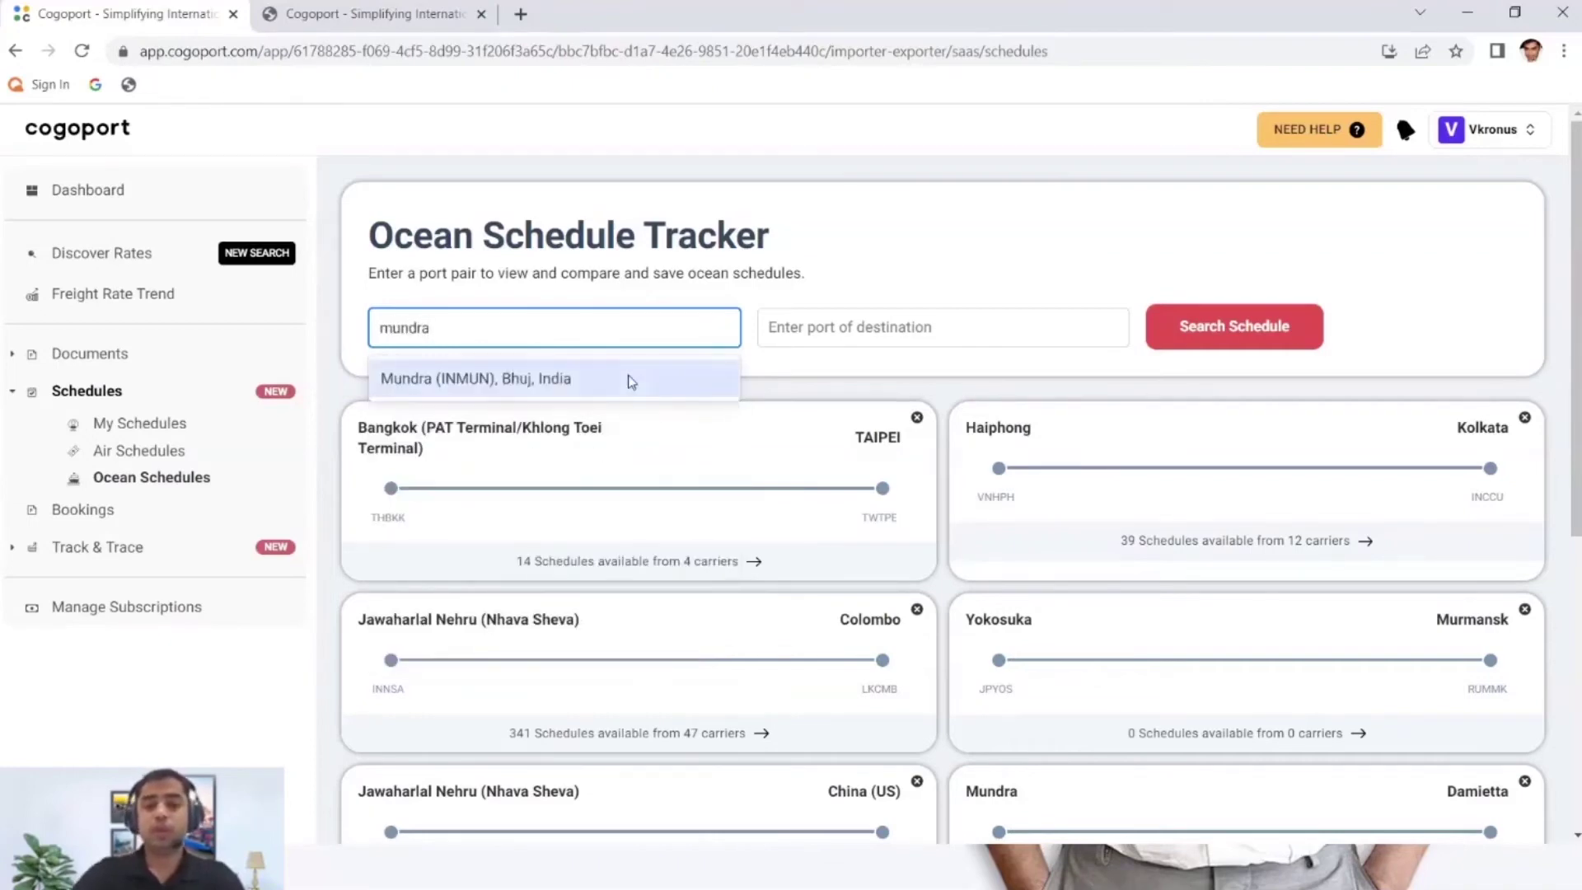
pyautogui.click(628, 379)
pyautogui.click(793, 342)
pyautogui.write('new york')
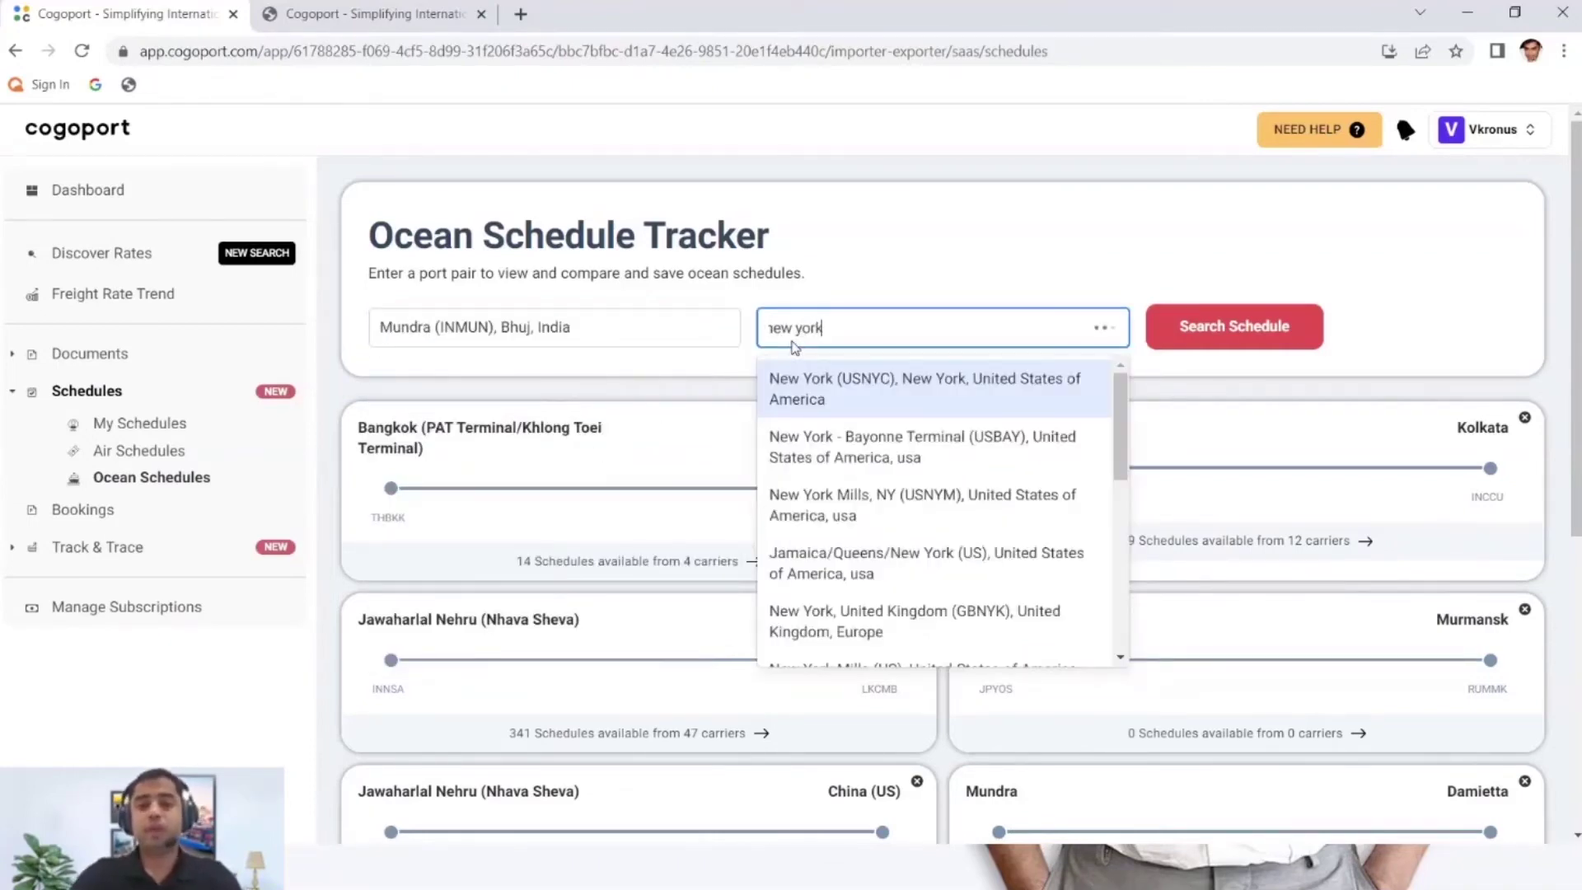
pyautogui.click(819, 388)
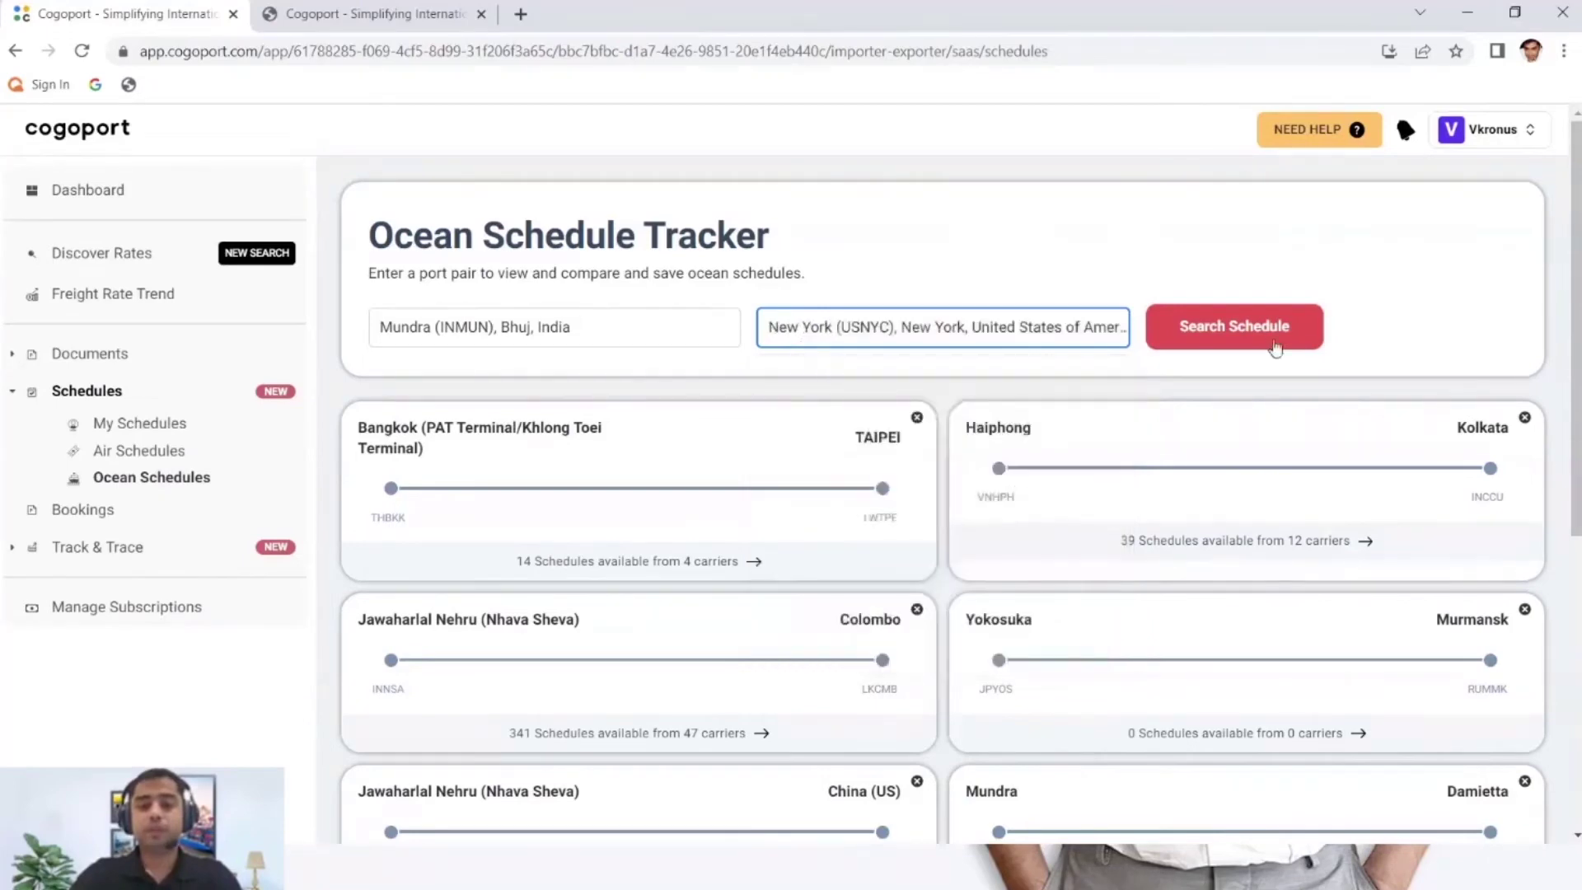
pyautogui.click(1273, 336)
# Scroll through the results, including ANL 32–37 day and Cosco 30-day sailings.
pyautogui.scroll(-5, 471, 331)
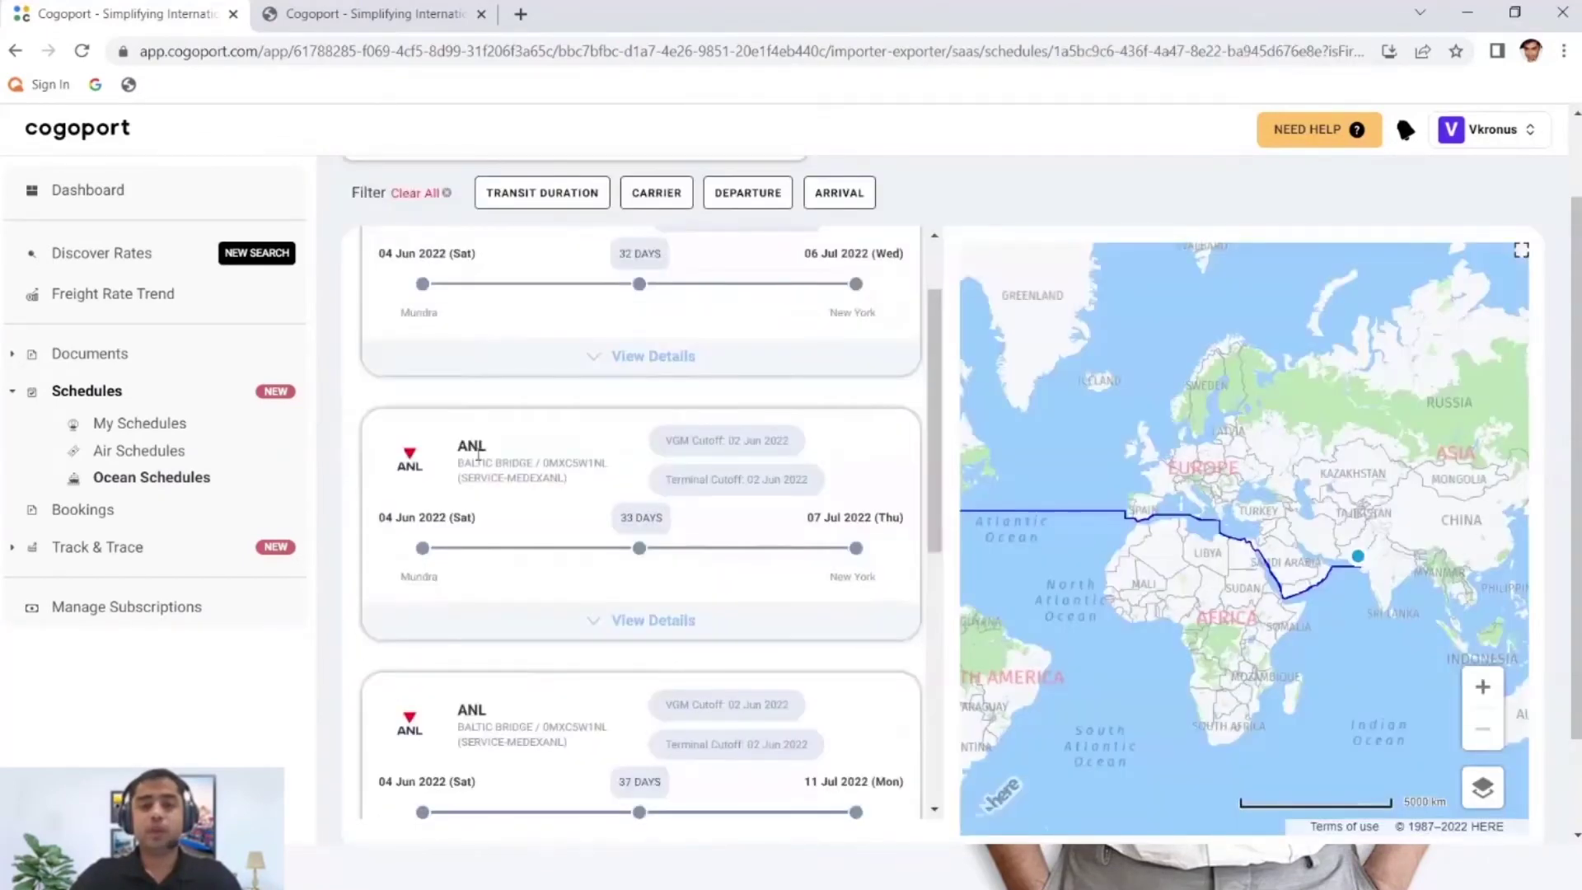
pyautogui.scroll(1, 478, 453)
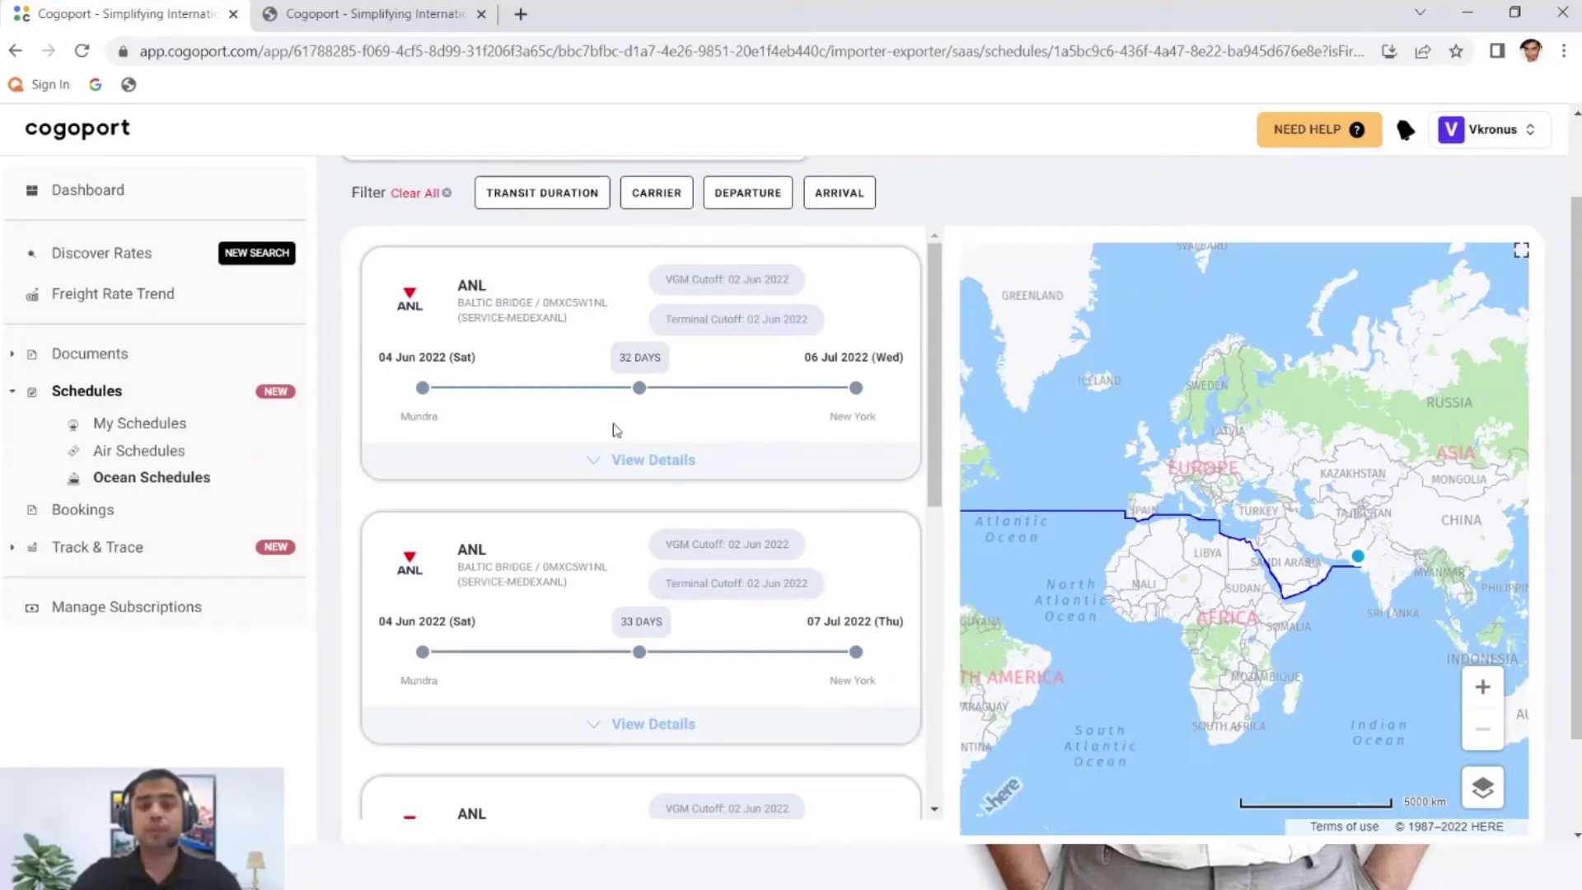
pyautogui.scroll(-1, 595, 418)
pyautogui.scroll(-3, 597, 419)
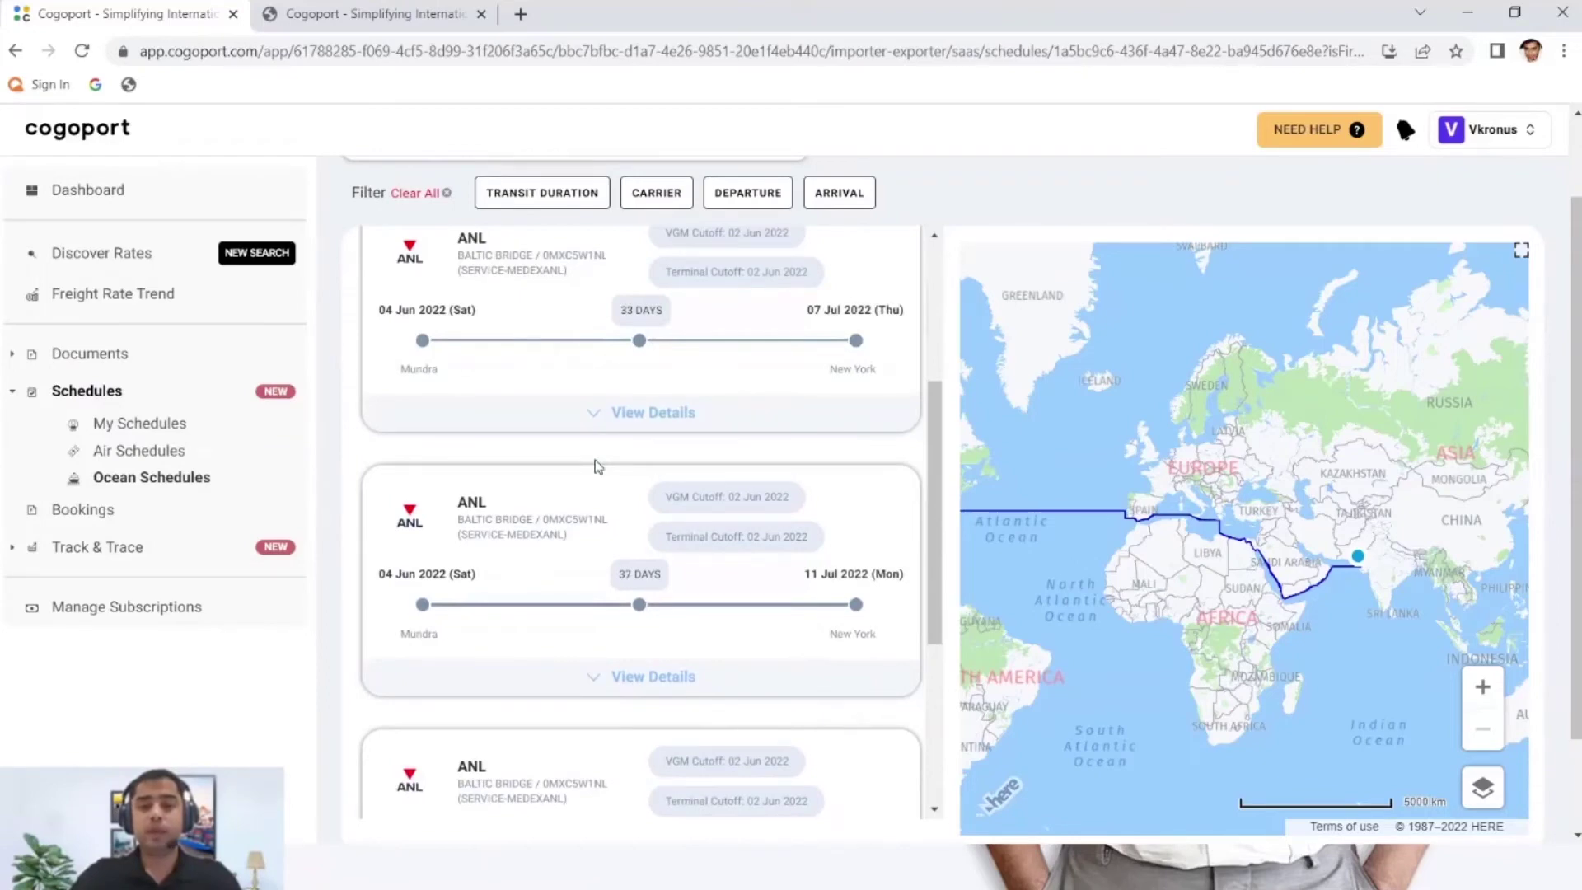
pyautogui.scroll(-4, 560, 734)
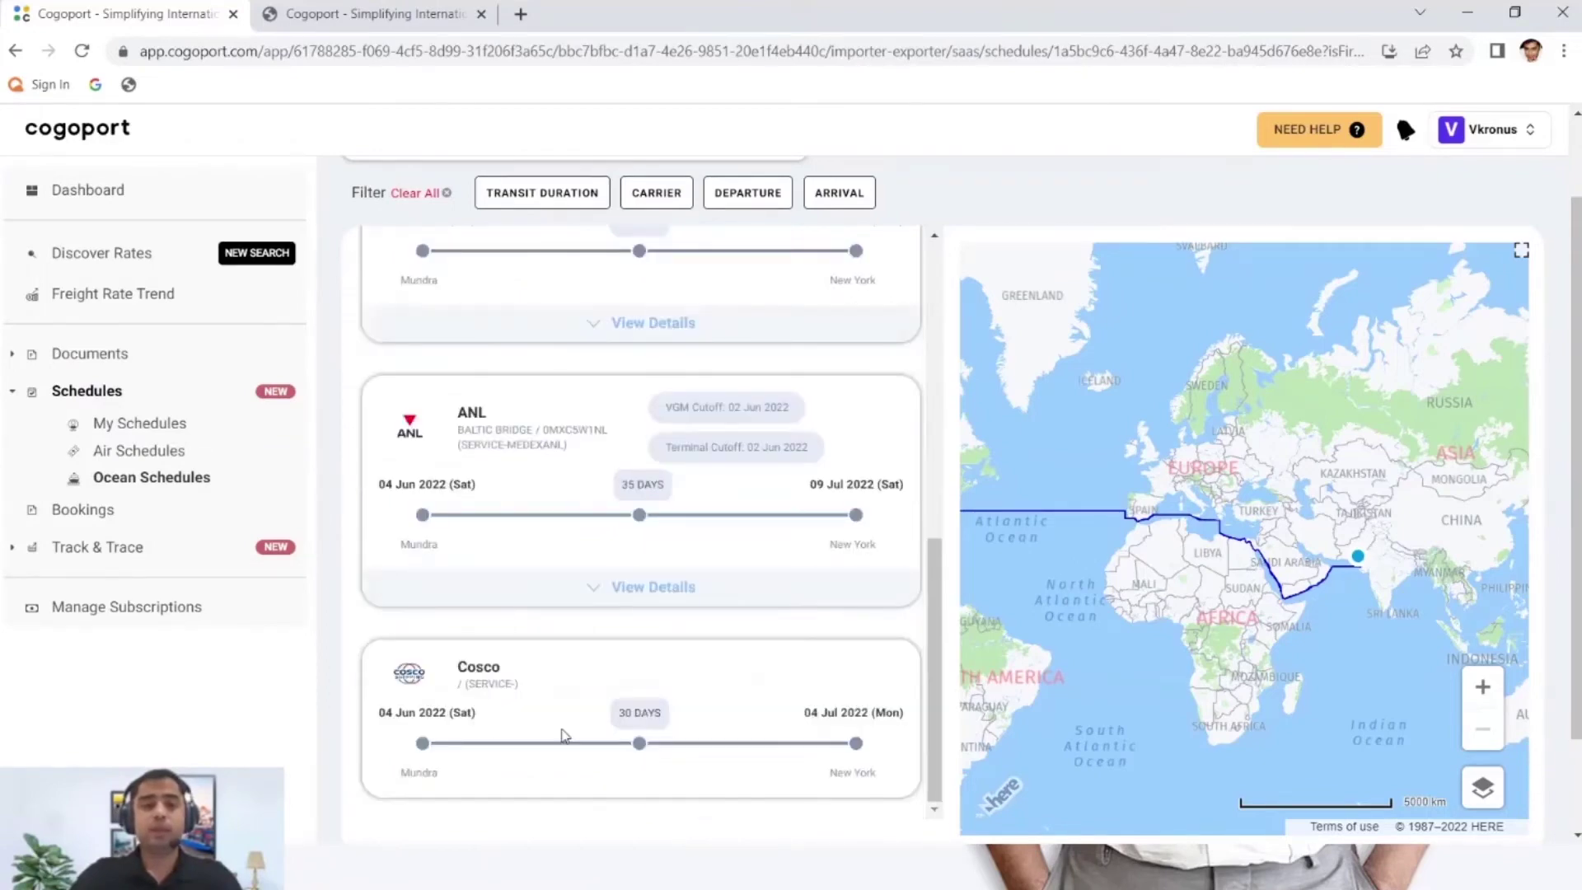
pyautogui.scroll(3, 935, 610)
pyautogui.scroll(-3, 487, 607)
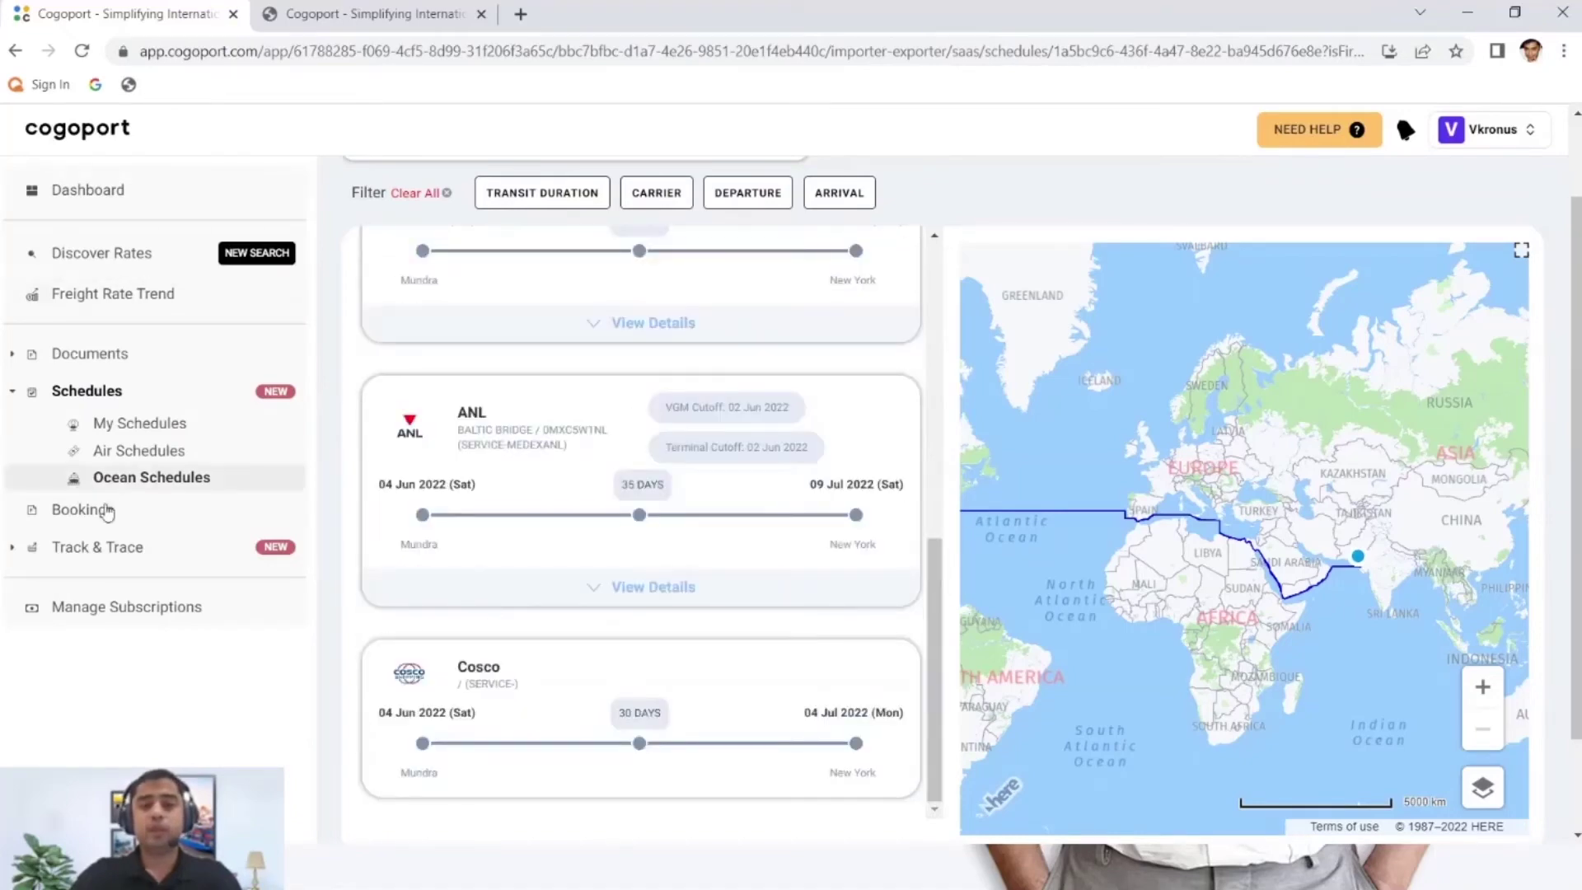
pyautogui.click(314, 16)
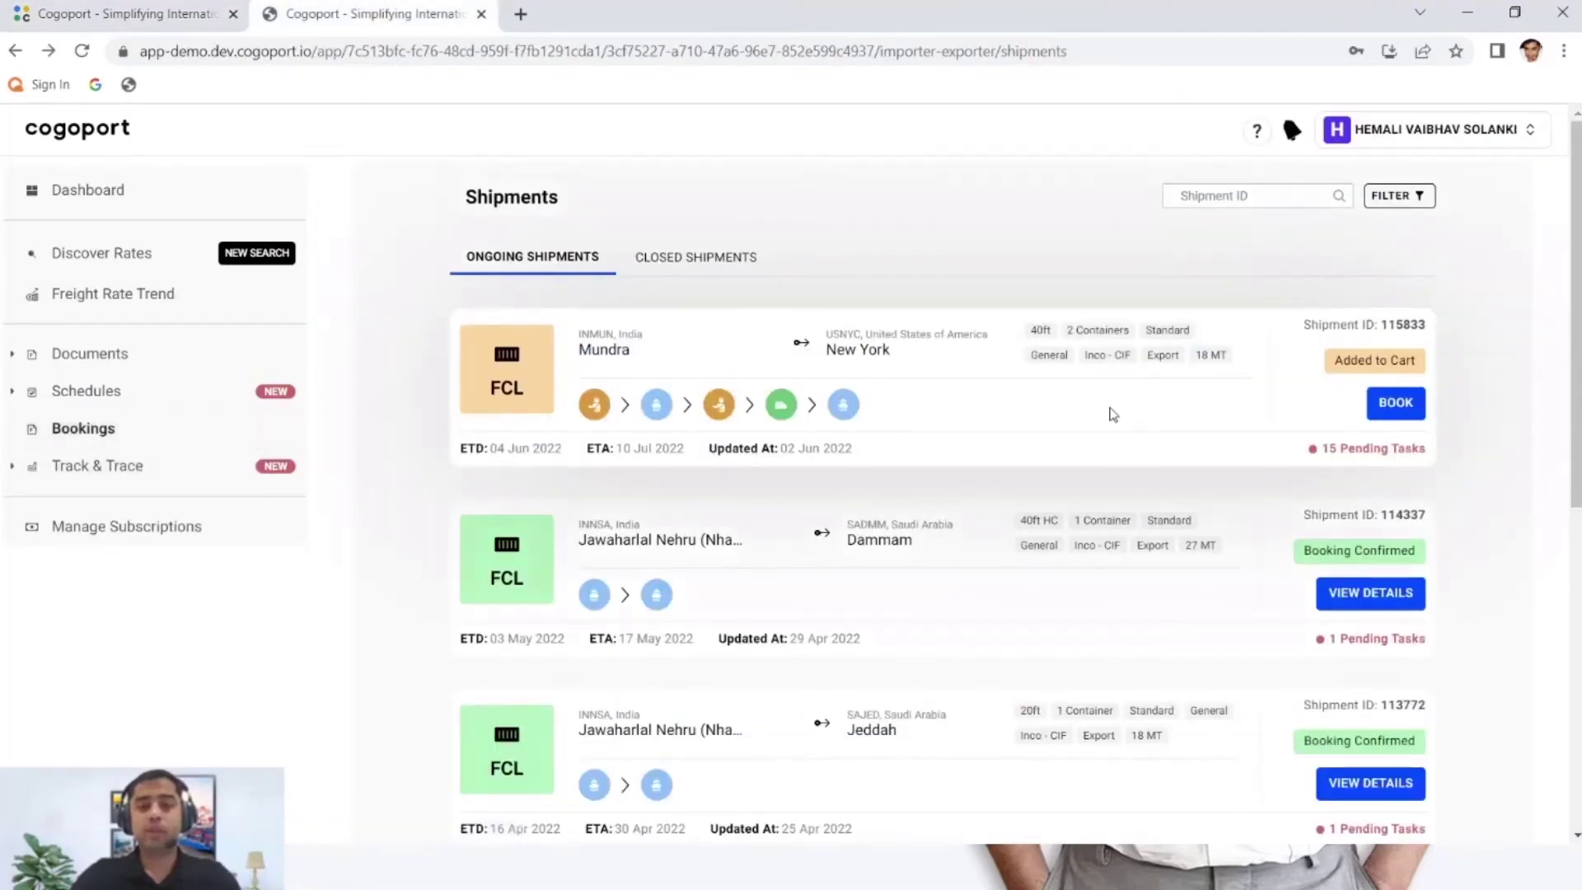
pyautogui.click(1381, 404)
pyautogui.scroll(-7, 630, 583)
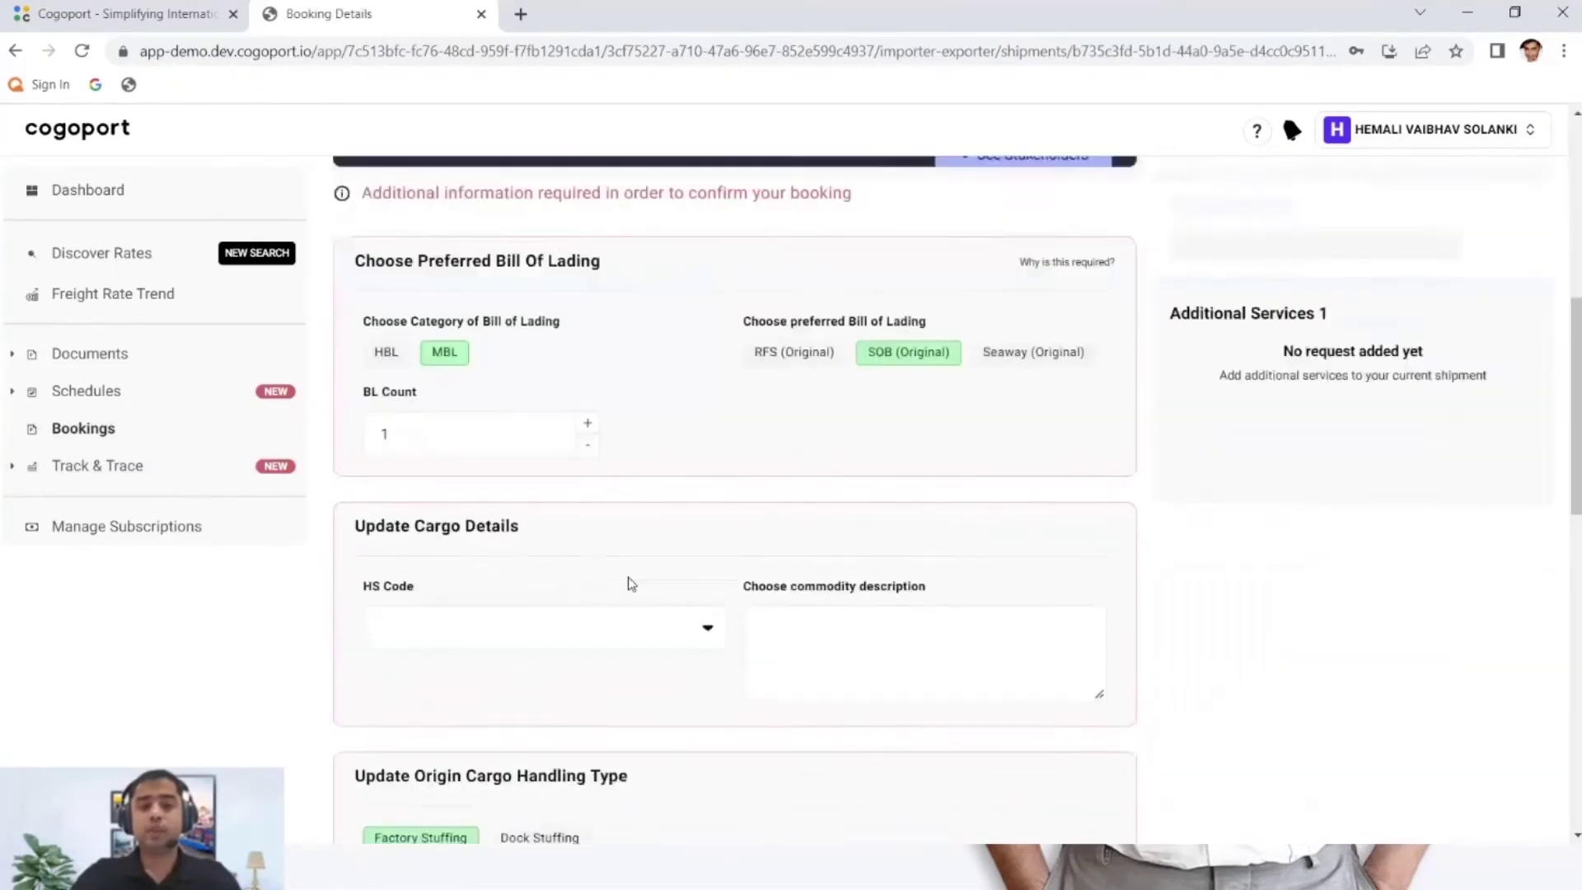
pyautogui.scroll(-12, 599, 610)
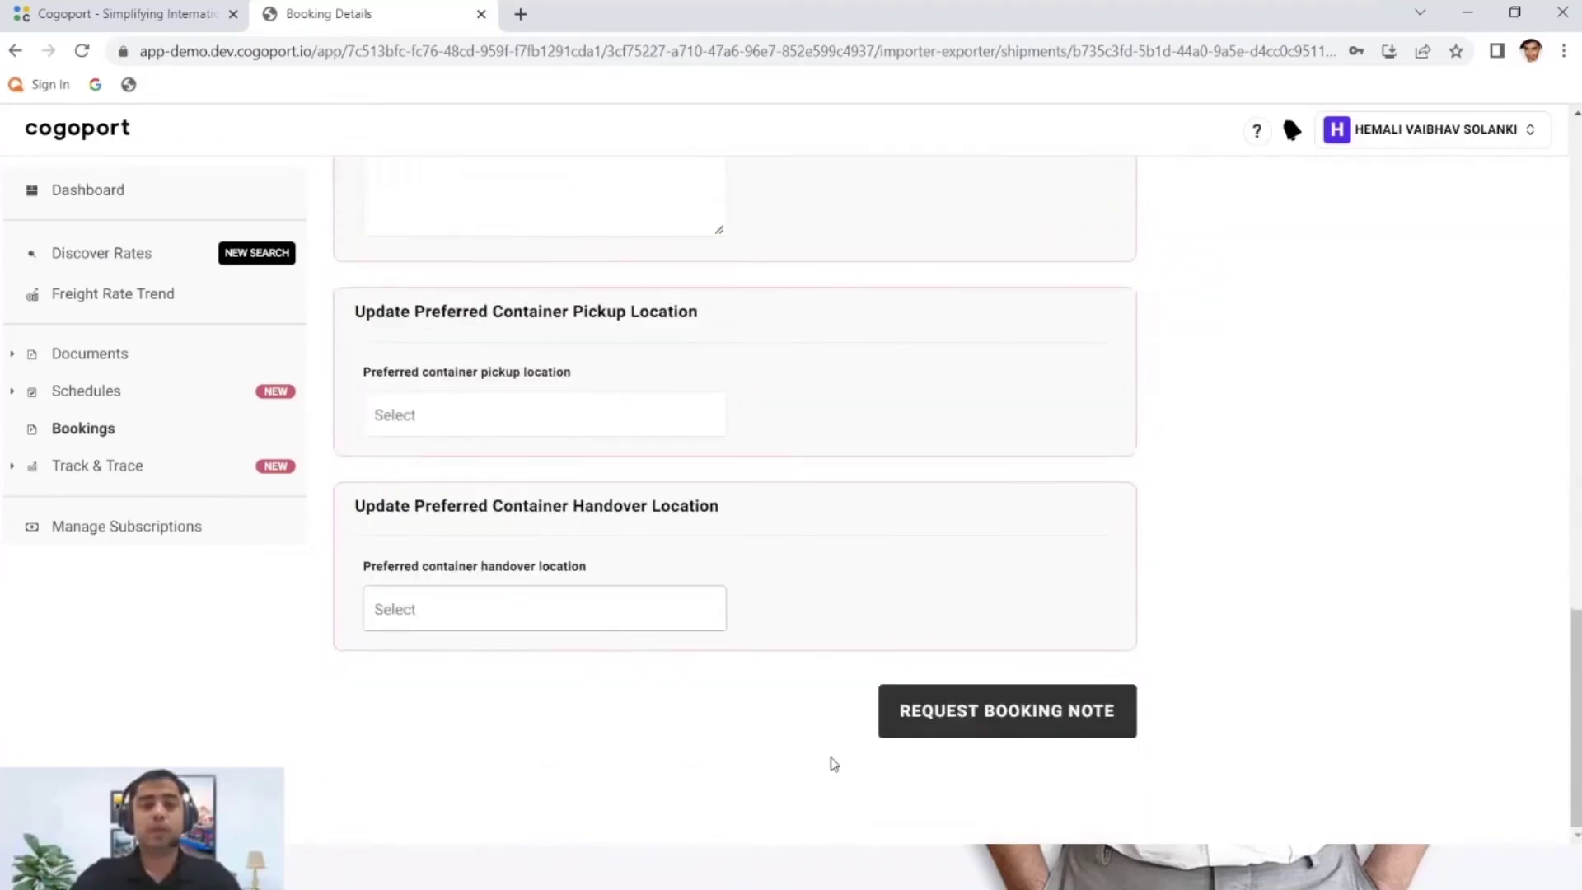
pyautogui.scroll(12, 1133, 522)
pyautogui.scroll(4, 1137, 528)
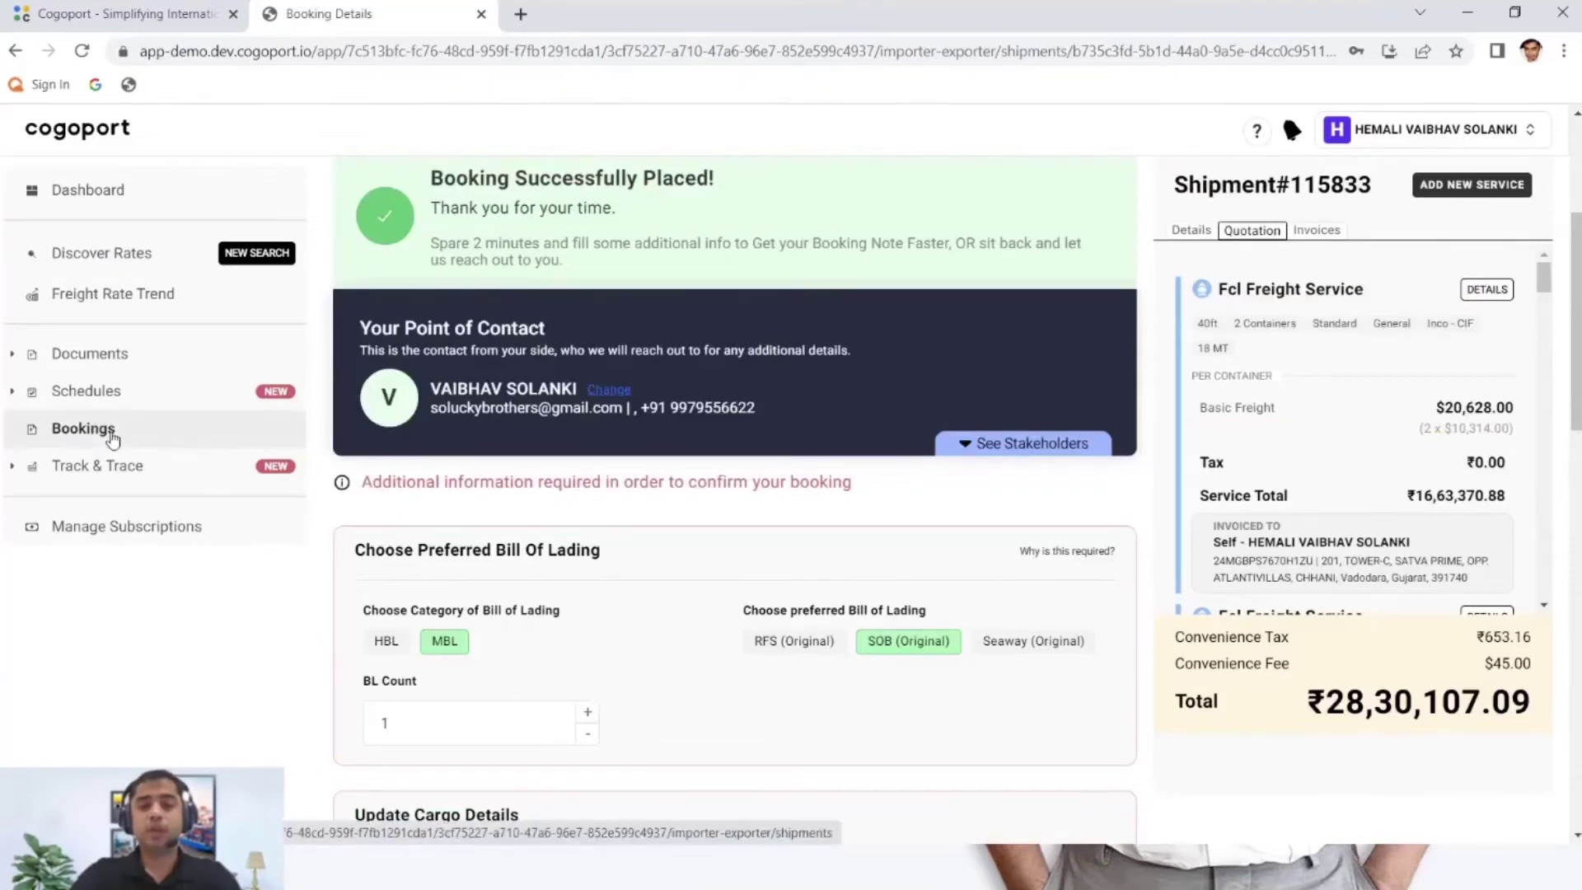
# Return to the Bookings list and open the details of shipment 114337.
pyautogui.click(113, 438)
pyautogui.scroll(-1, 738, 487)
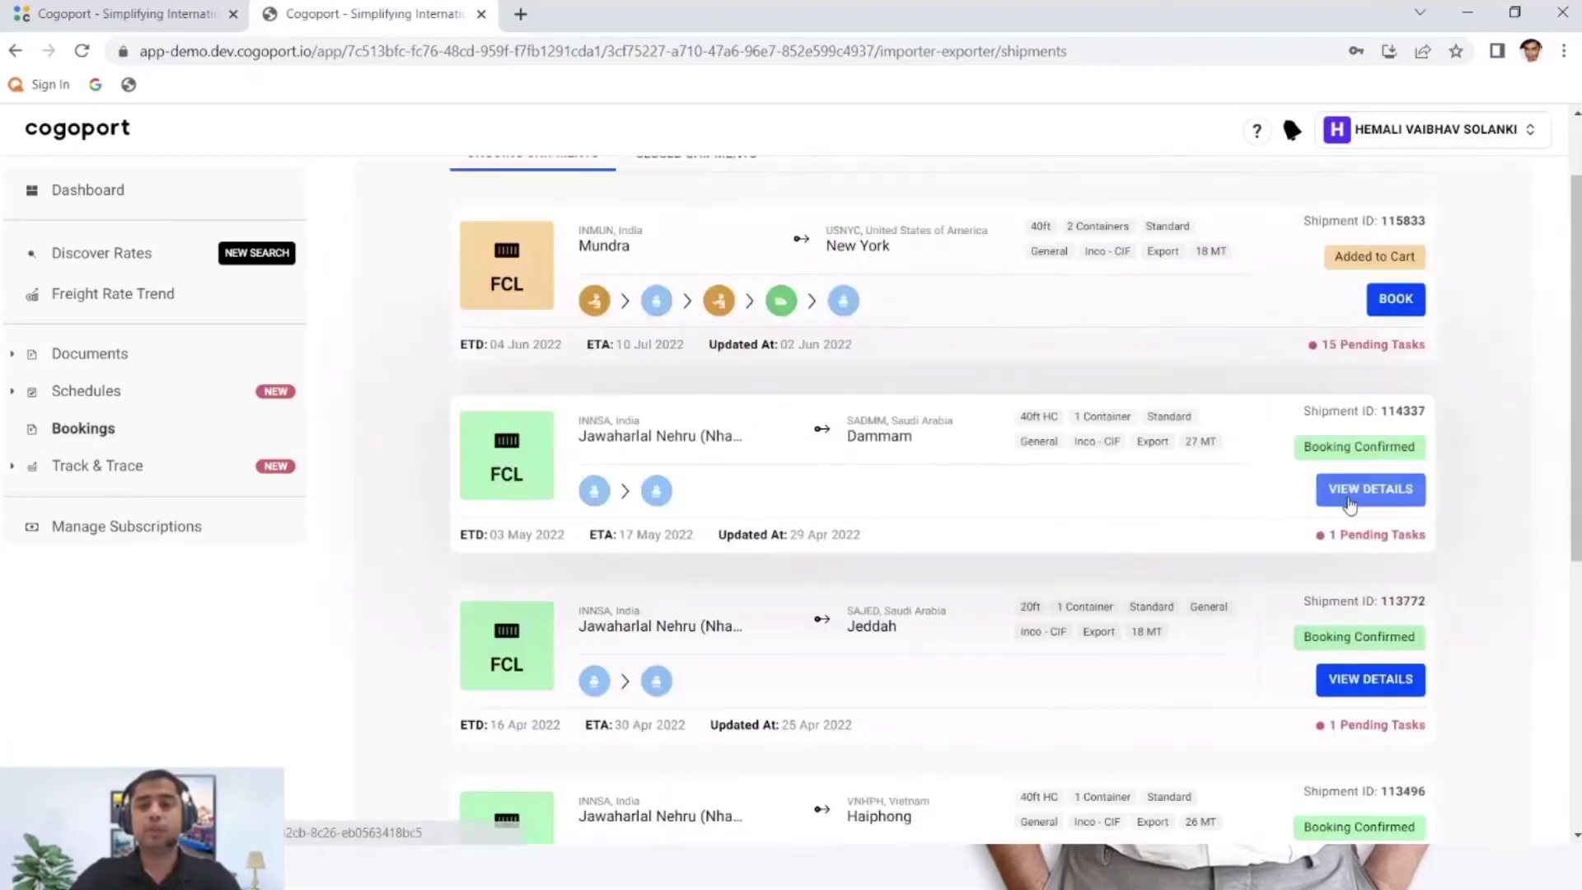
pyautogui.click(1370, 489)
pyautogui.scroll(-3, 738, 674)
pyautogui.scroll(3, 710, 642)
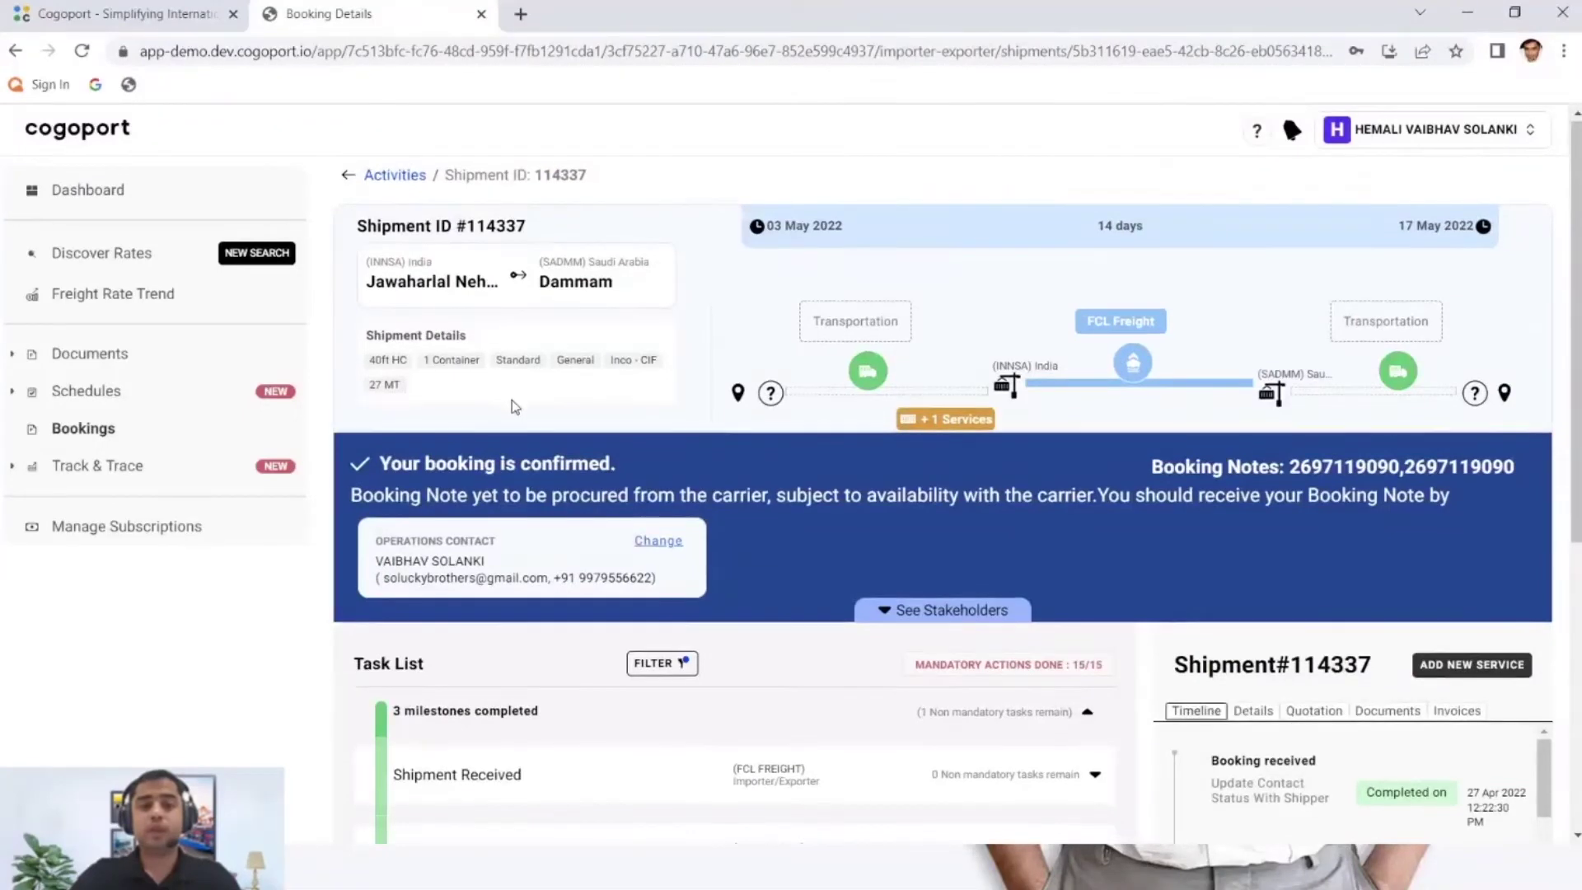
pyautogui.scroll(-4, 515, 404)
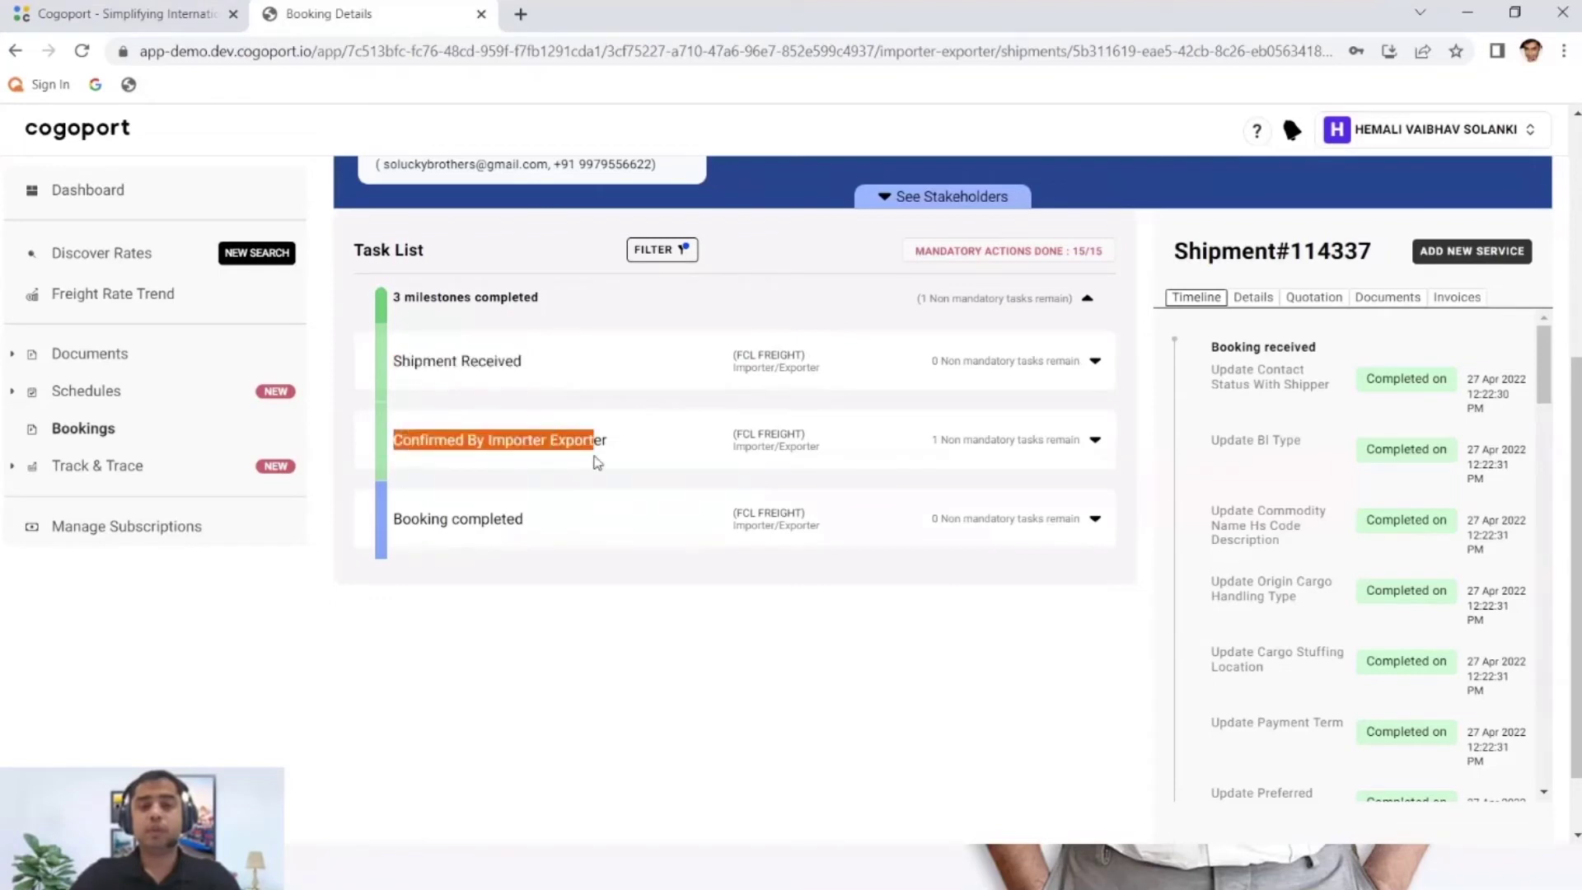
pyautogui.click(1080, 456)
pyautogui.scroll(-1, 625, 510)
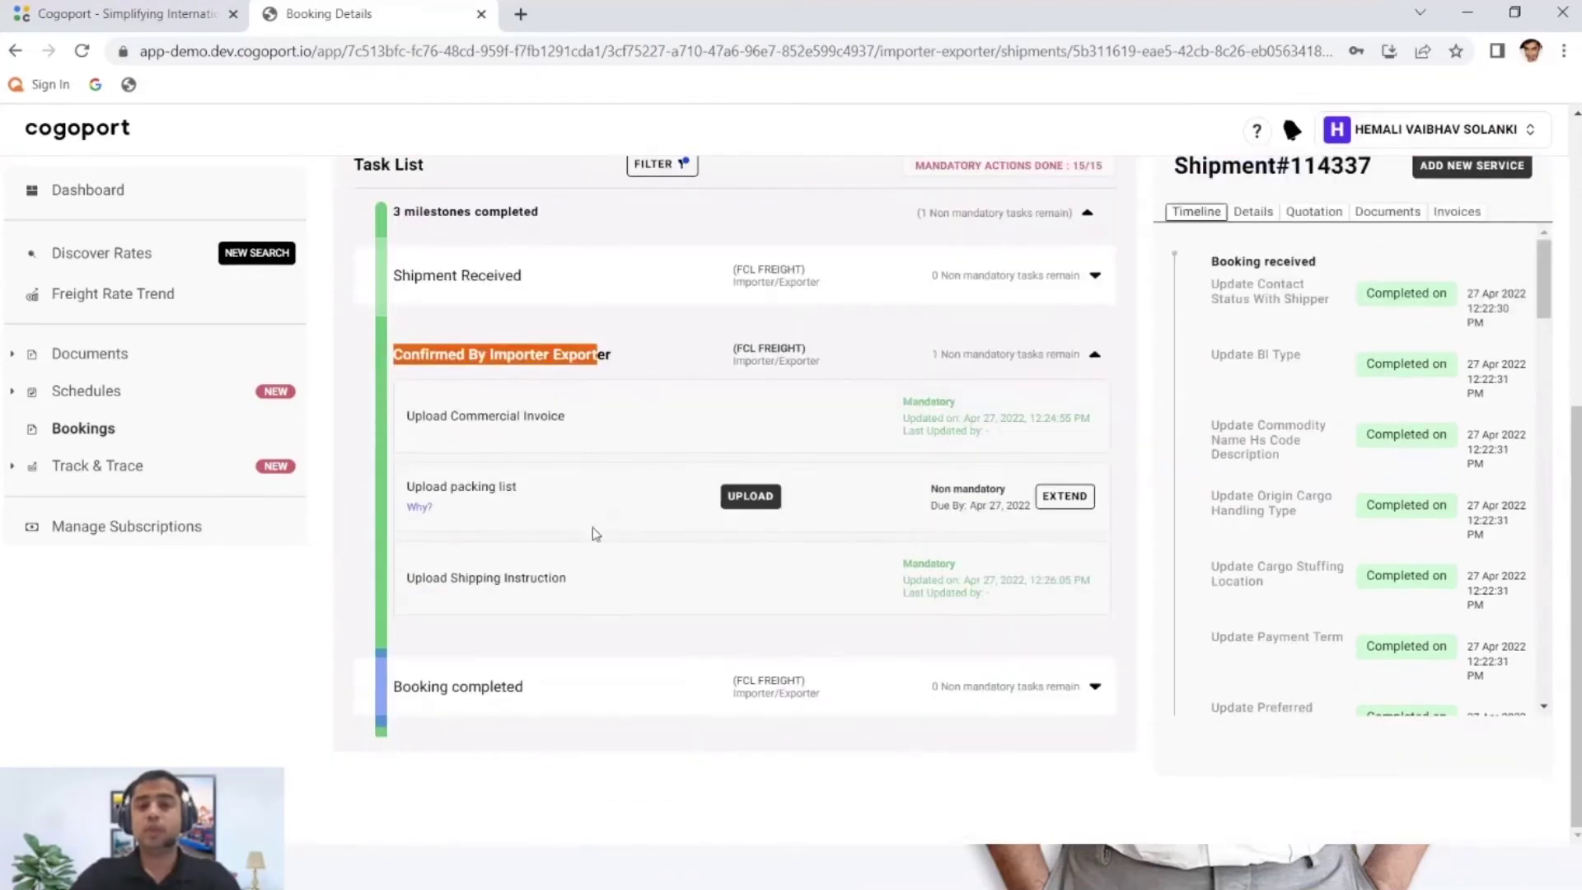
pyautogui.click(524, 683)
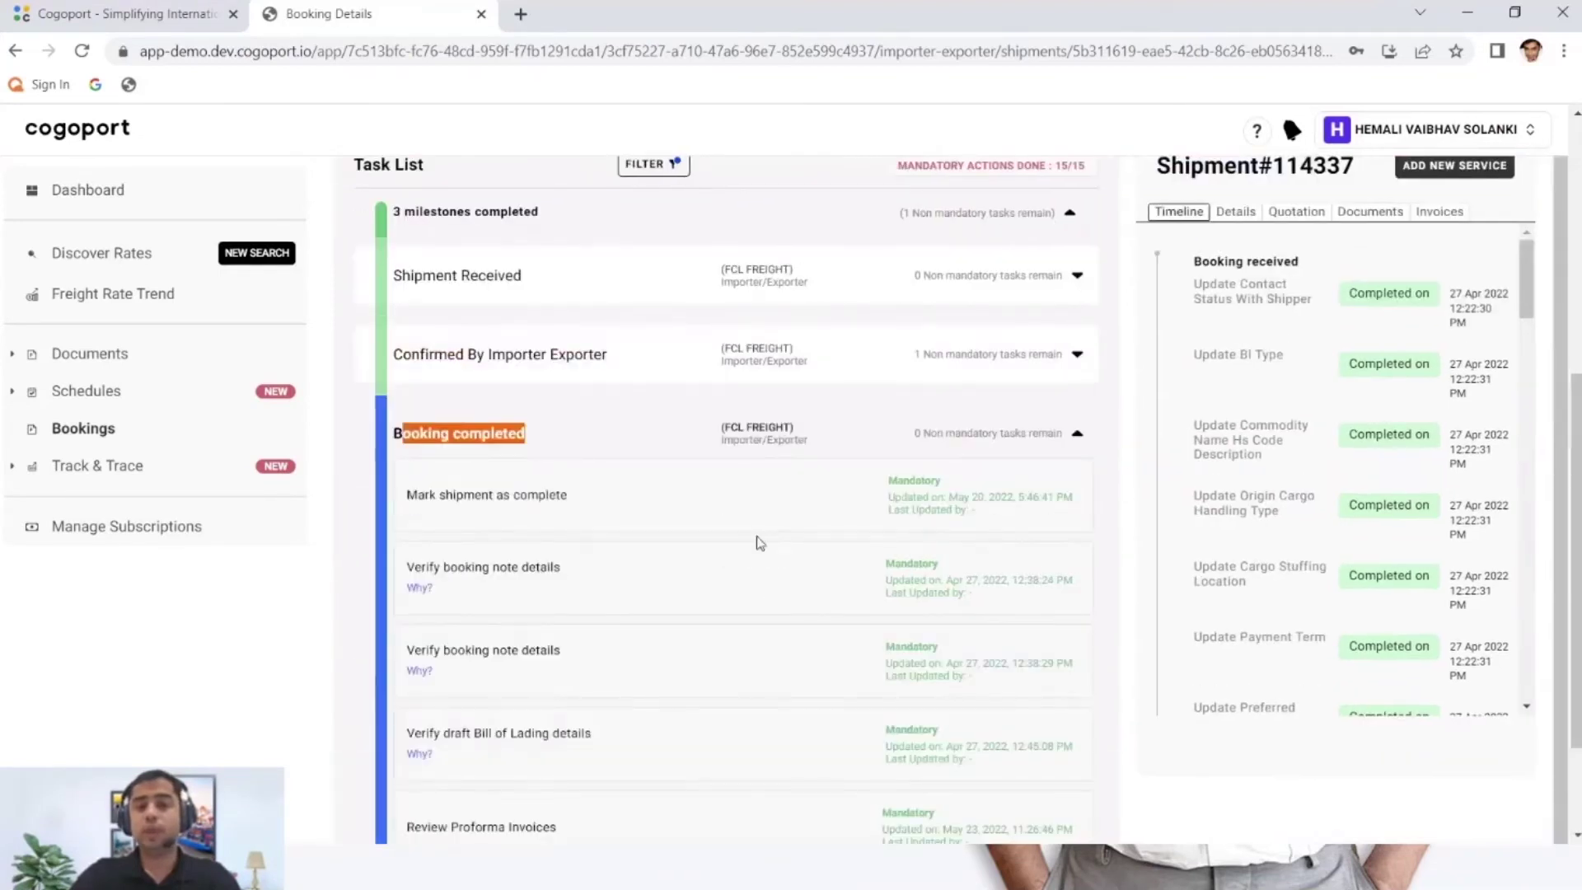
pyautogui.scroll(-1, 714, 534)
pyautogui.scroll(-2, 713, 534)
pyautogui.scroll(1, 869, 447)
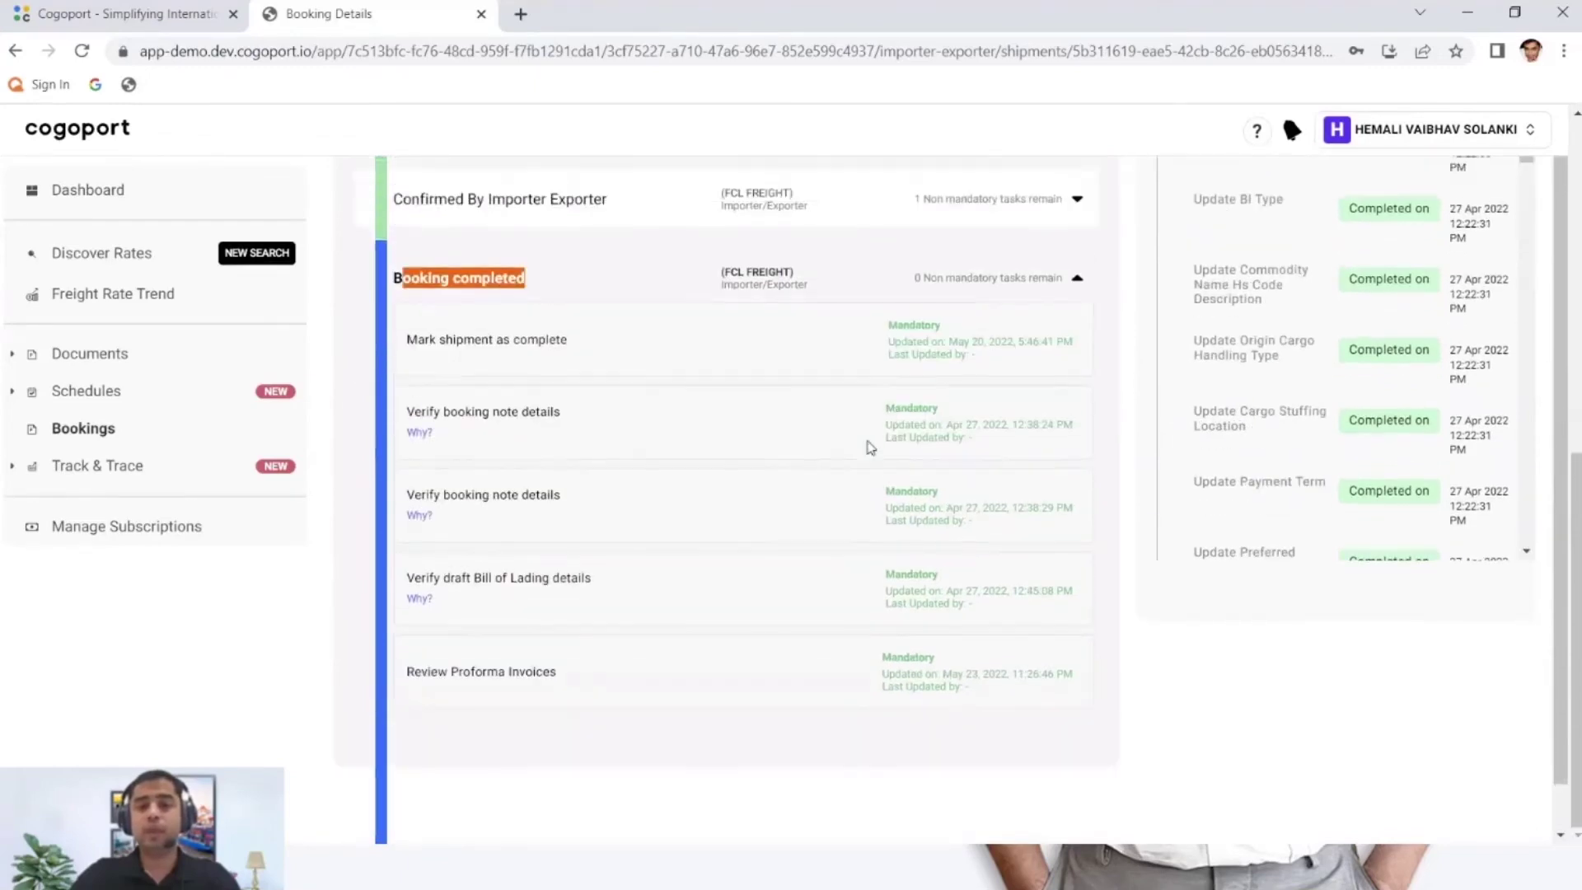
pyautogui.scroll(-2, 1151, 431)
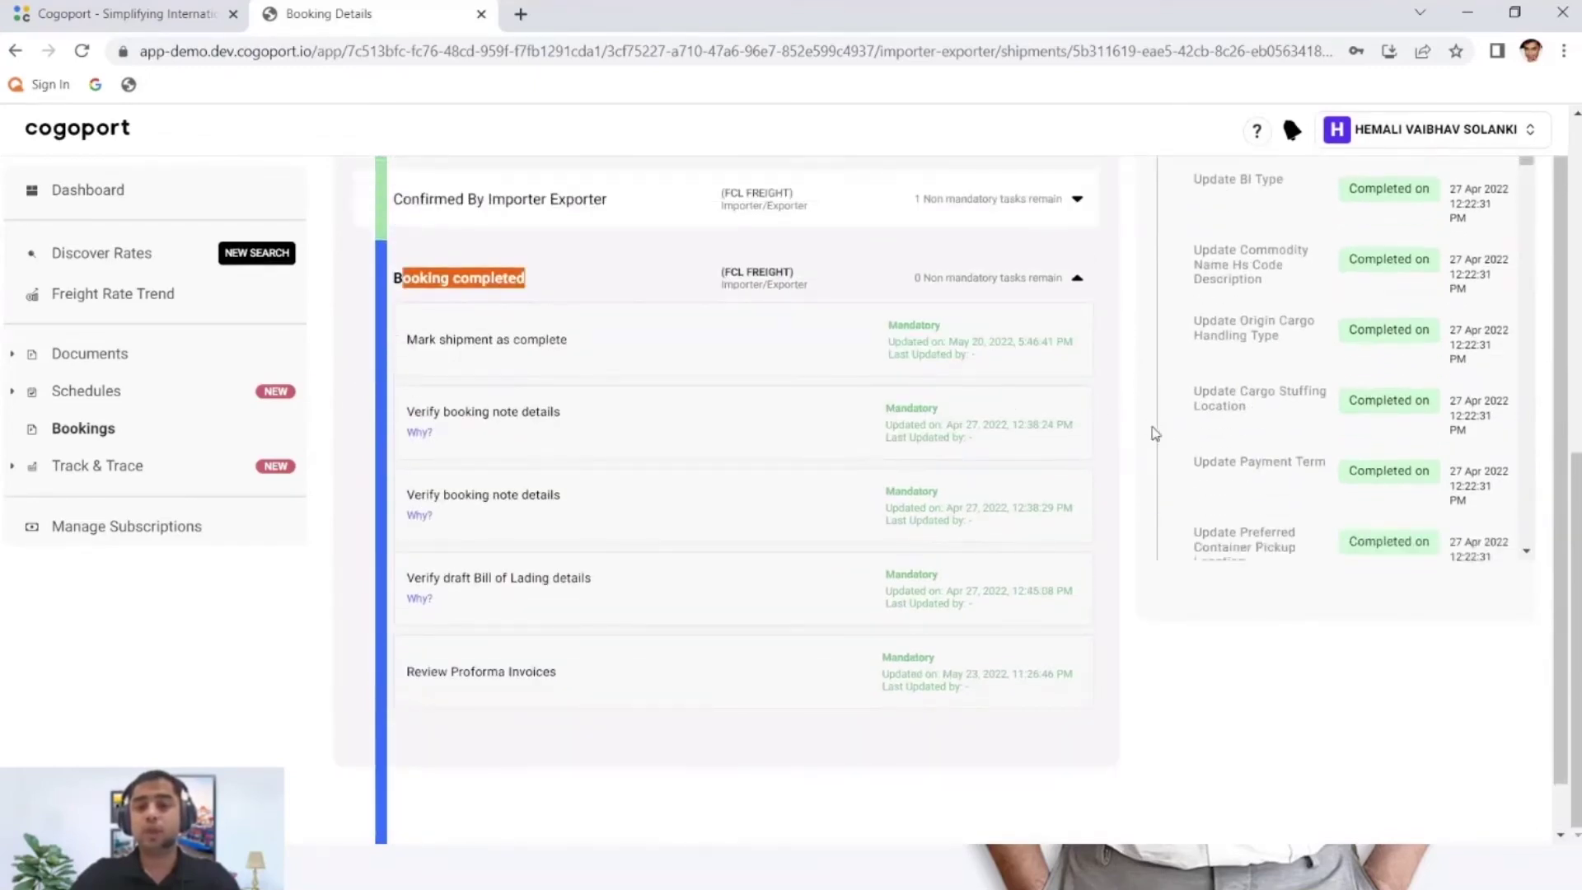
pyautogui.scroll(5, 907, 428)
pyautogui.scroll(-3, 1218, 511)
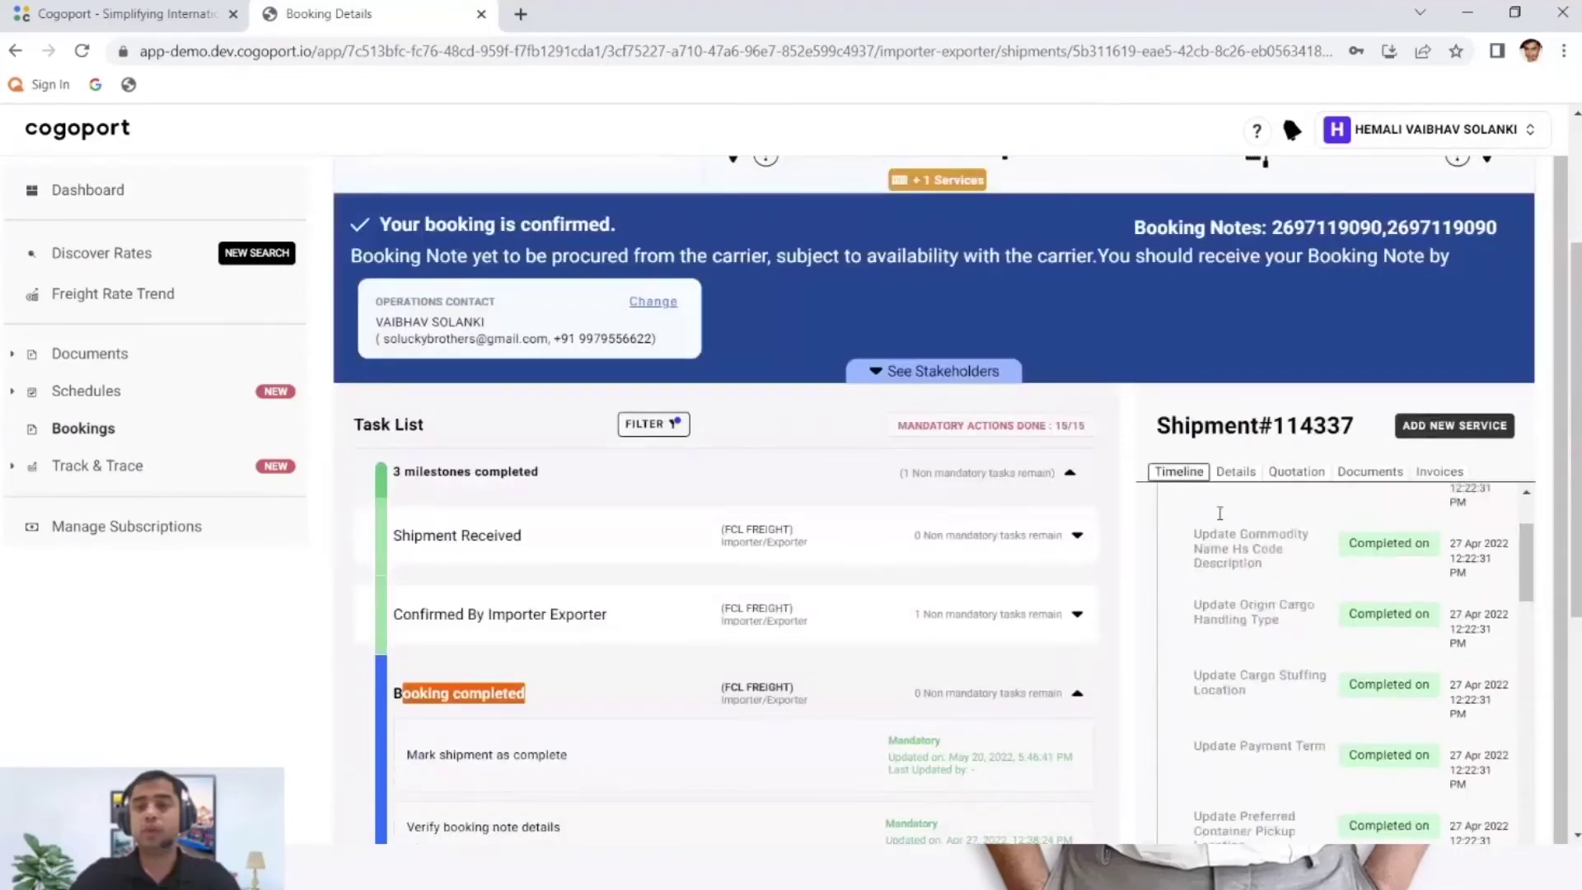
pyautogui.scroll(3, 947, 564)
pyautogui.scroll(-1, 862, 557)
pyautogui.scroll(-6, 857, 547)
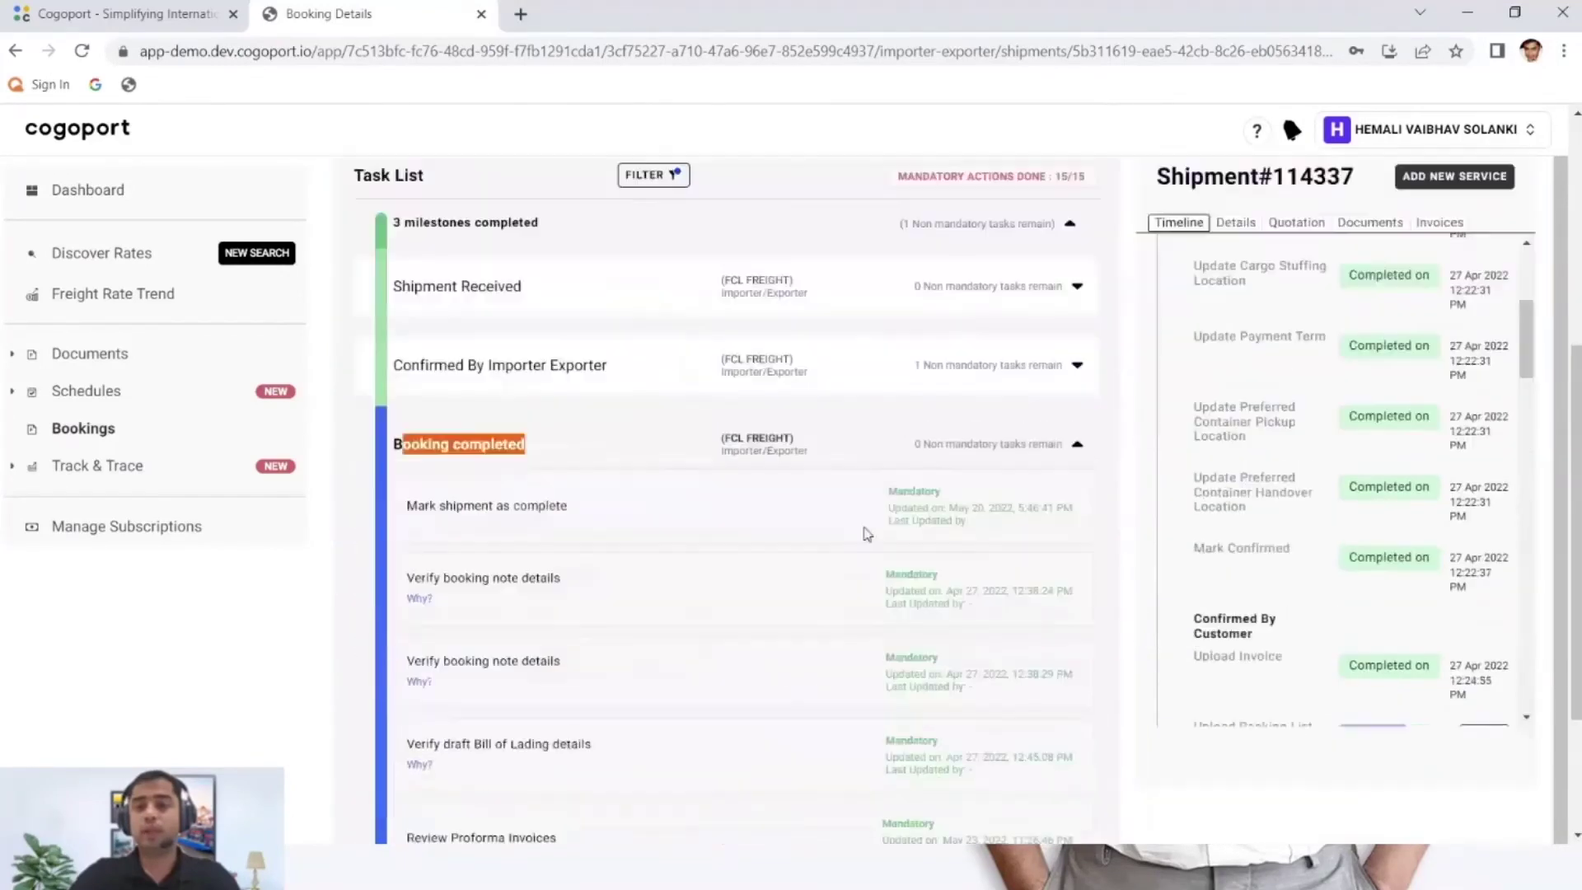
pyautogui.scroll(2, 1239, 275)
pyautogui.scroll(5, 1282, 329)
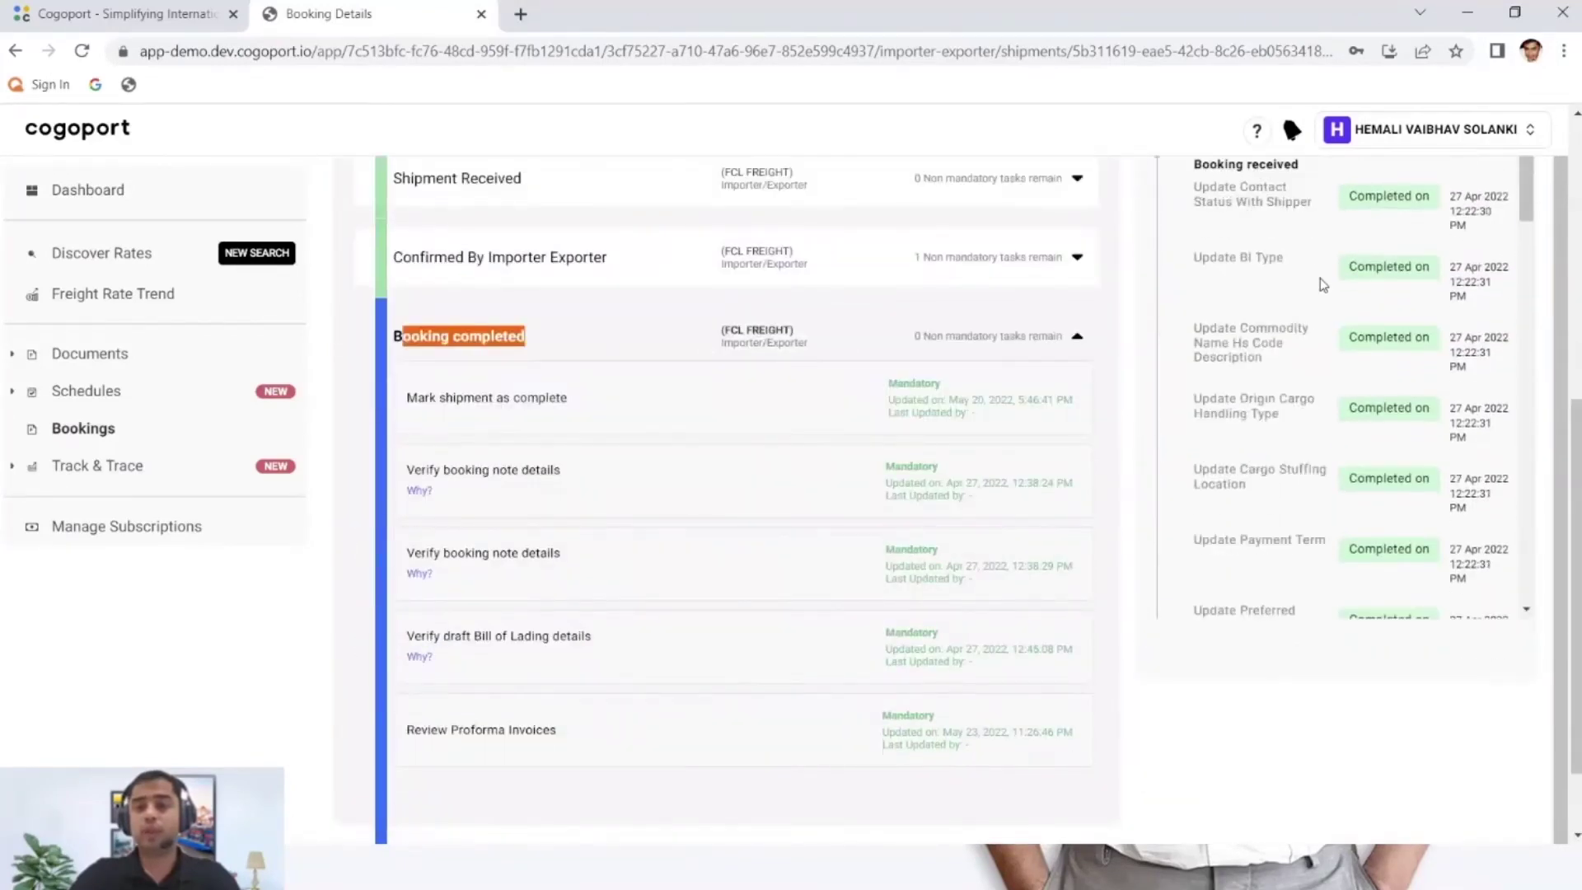
pyautogui.scroll(-1, 1282, 388)
pyautogui.scroll(-3, 1285, 399)
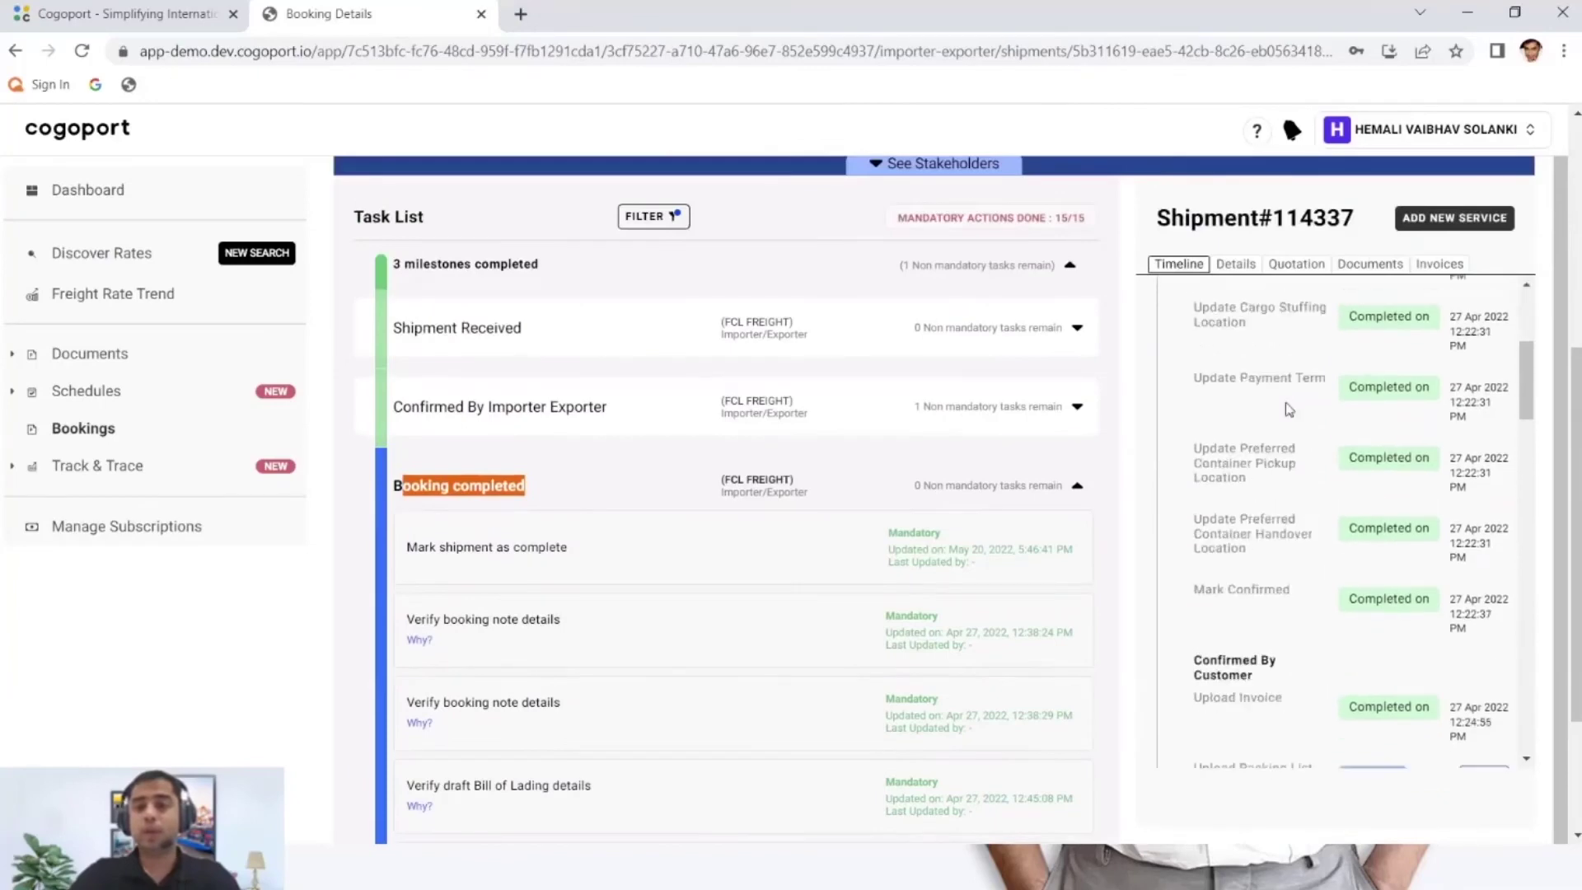
pyautogui.scroll(-4, 1288, 409)
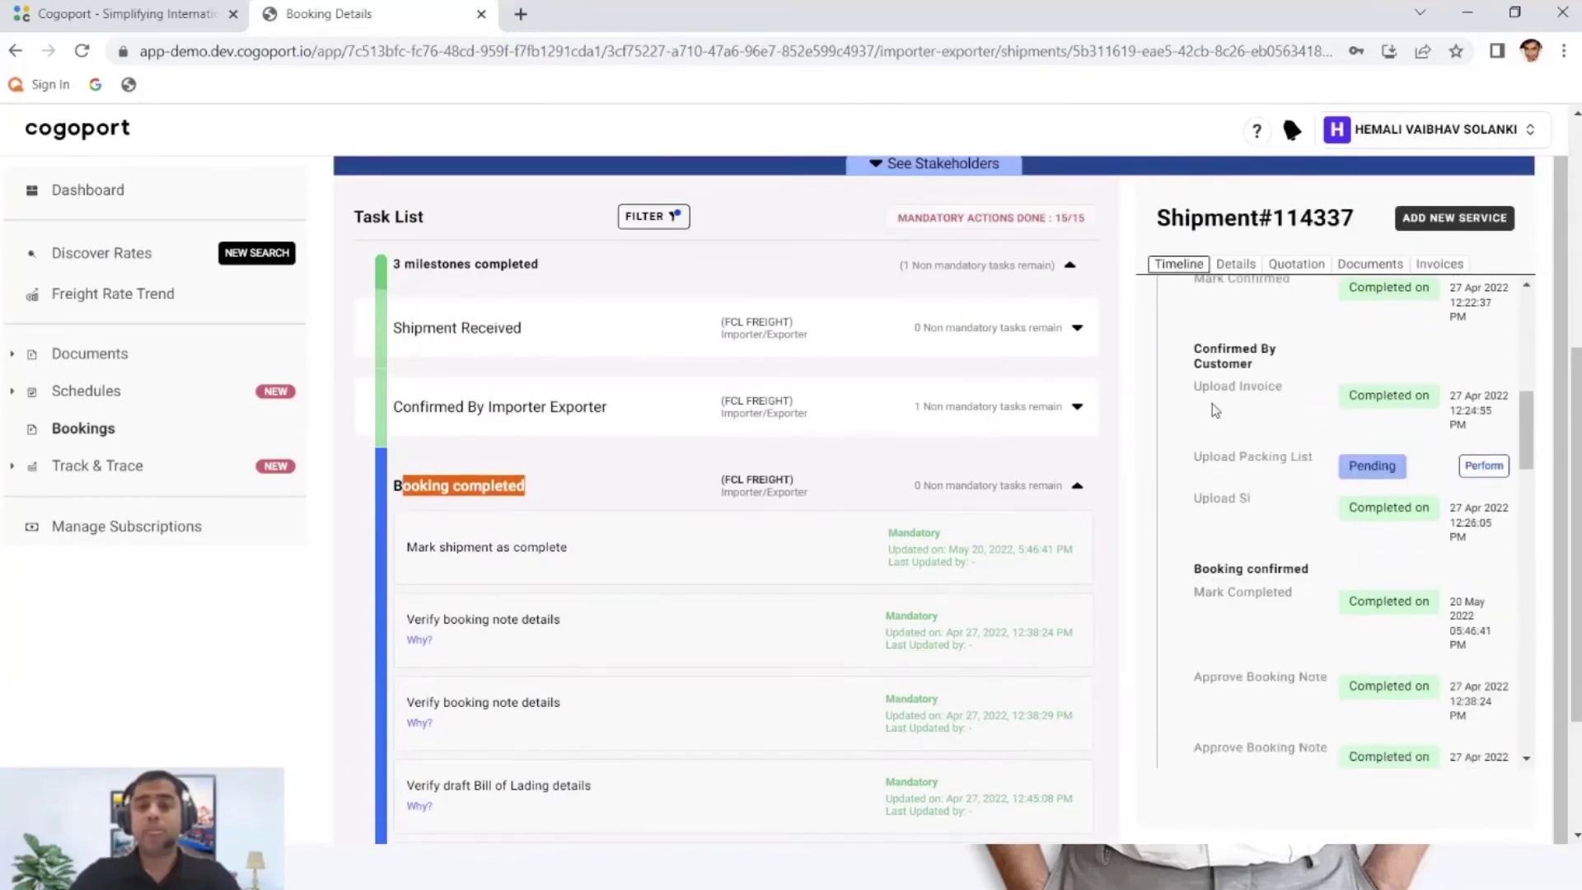
pyautogui.scroll(-1, 1351, 412)
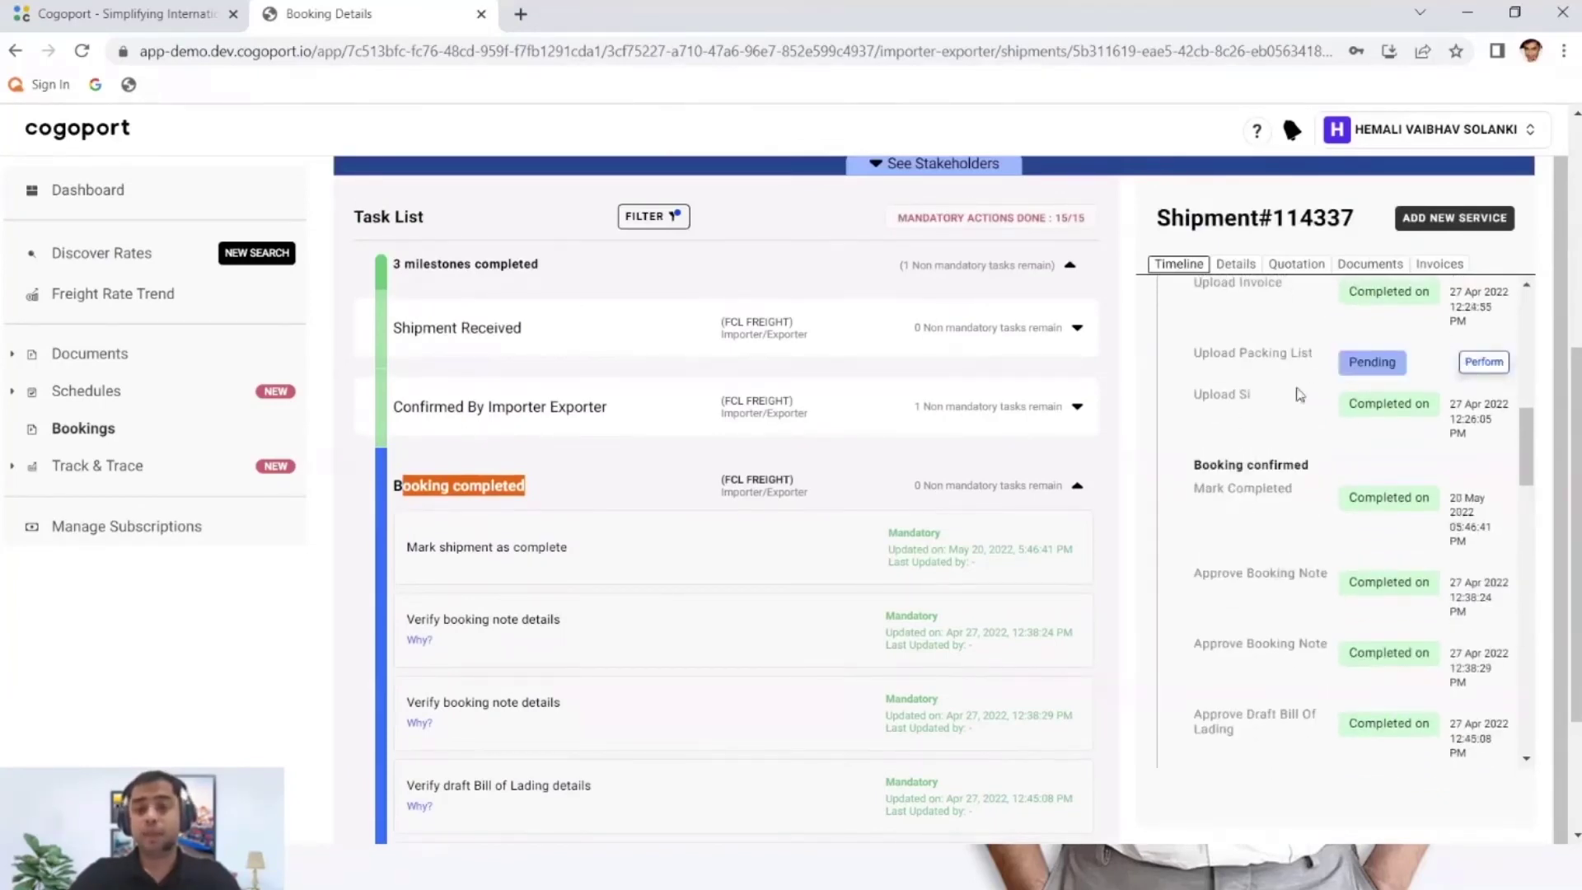
pyautogui.scroll(-1, 1297, 438)
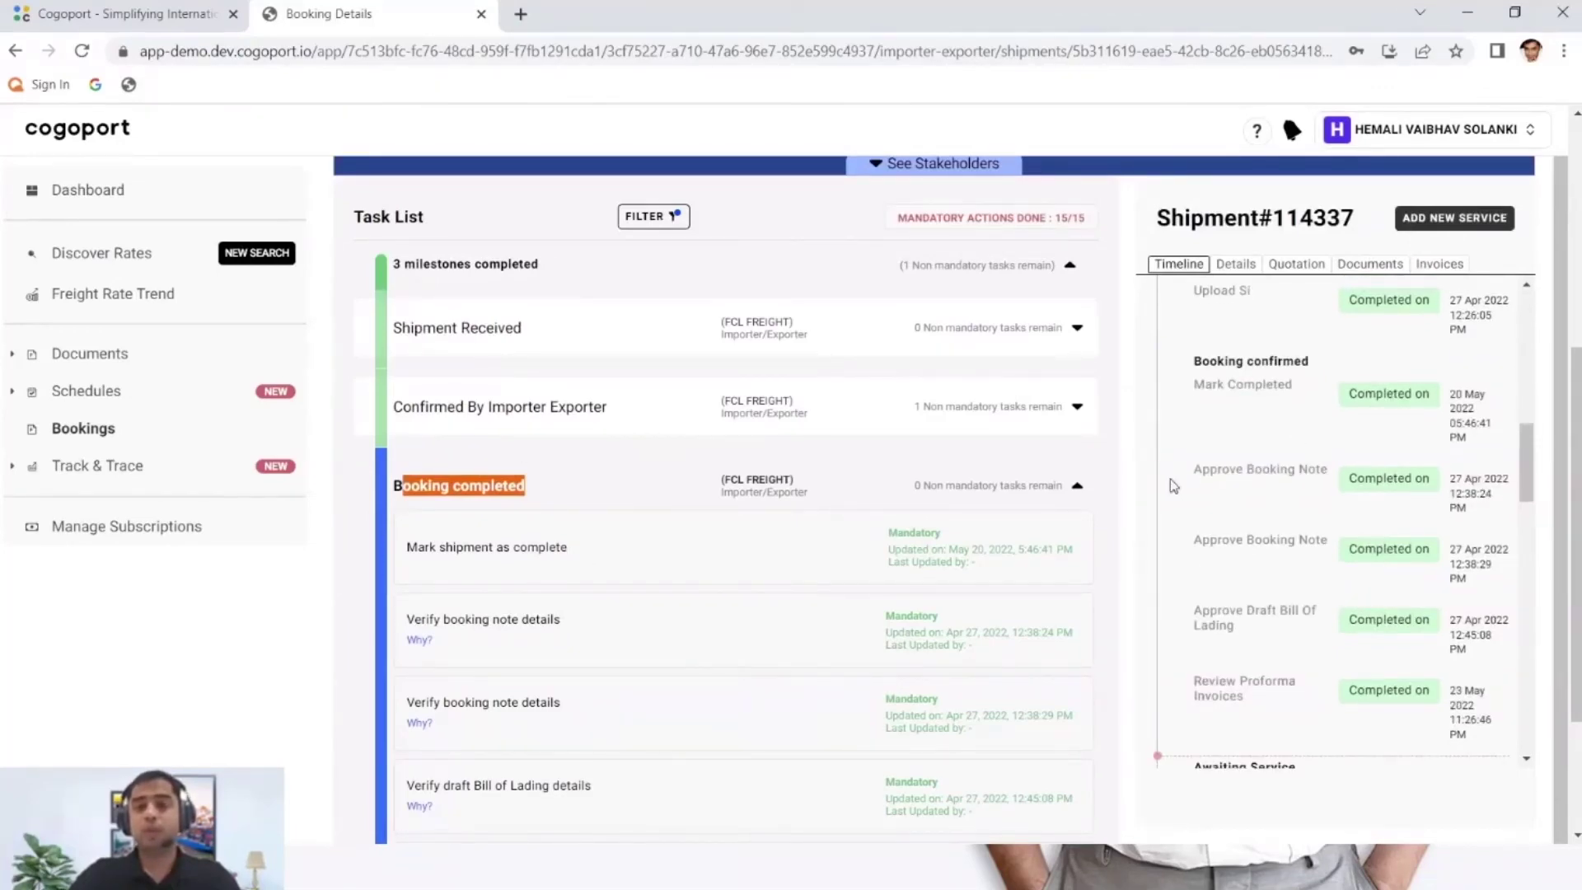
pyautogui.scroll(-3, 1313, 452)
pyautogui.scroll(-1, 1312, 452)
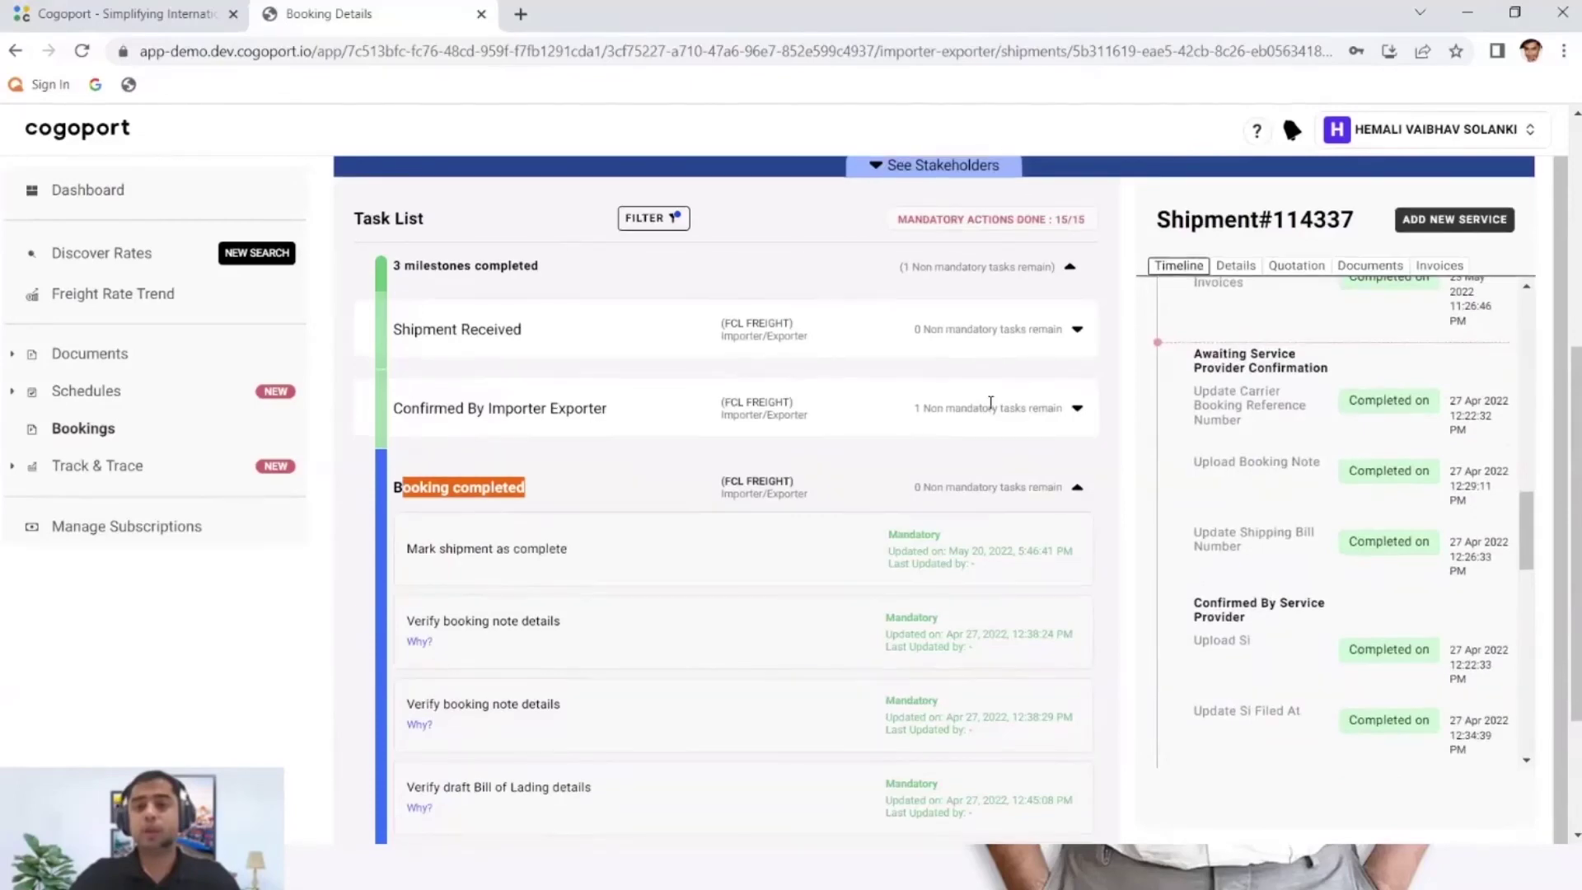
pyautogui.scroll(5, 991, 356)
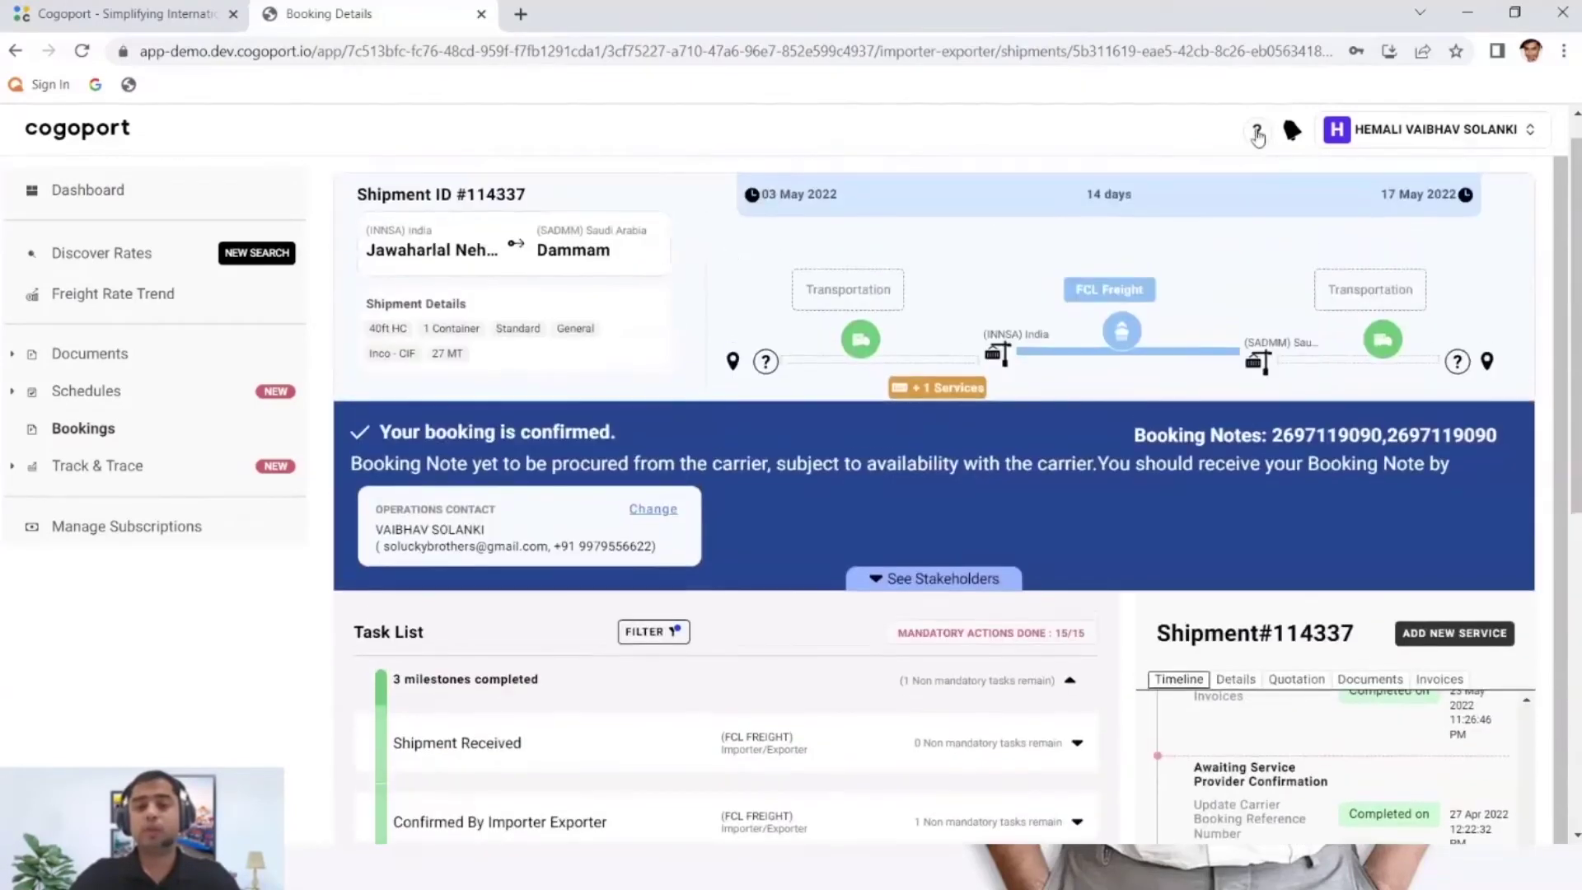
# Check the personal-assistance contact card, close it, and review the quotation's price breakdown.
pyautogui.click(1258, 134)
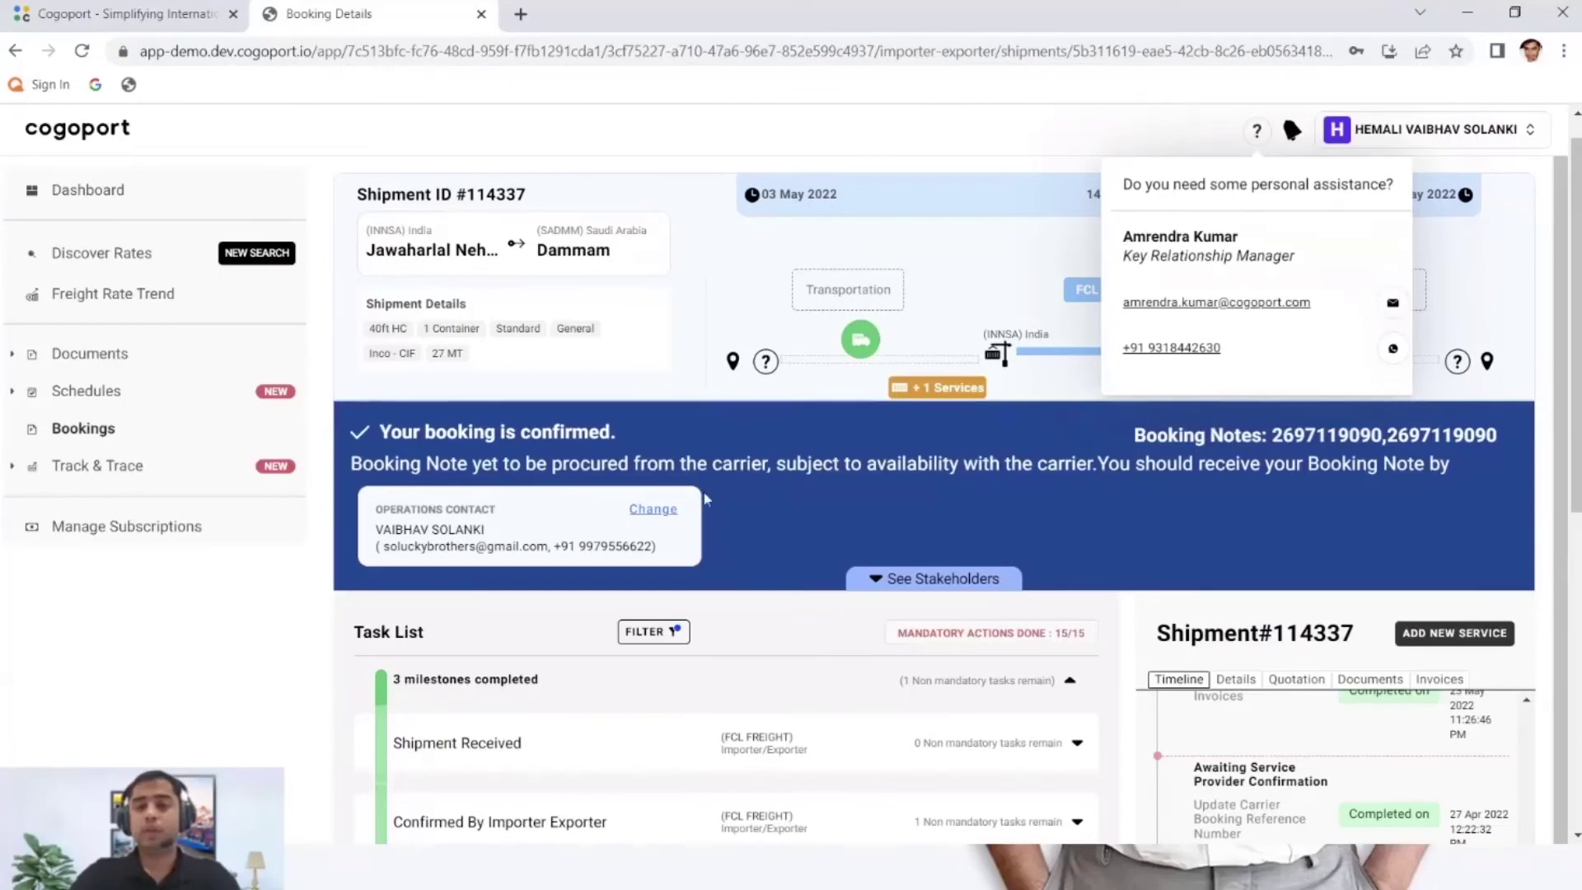
pyautogui.scroll(-5, 770, 519)
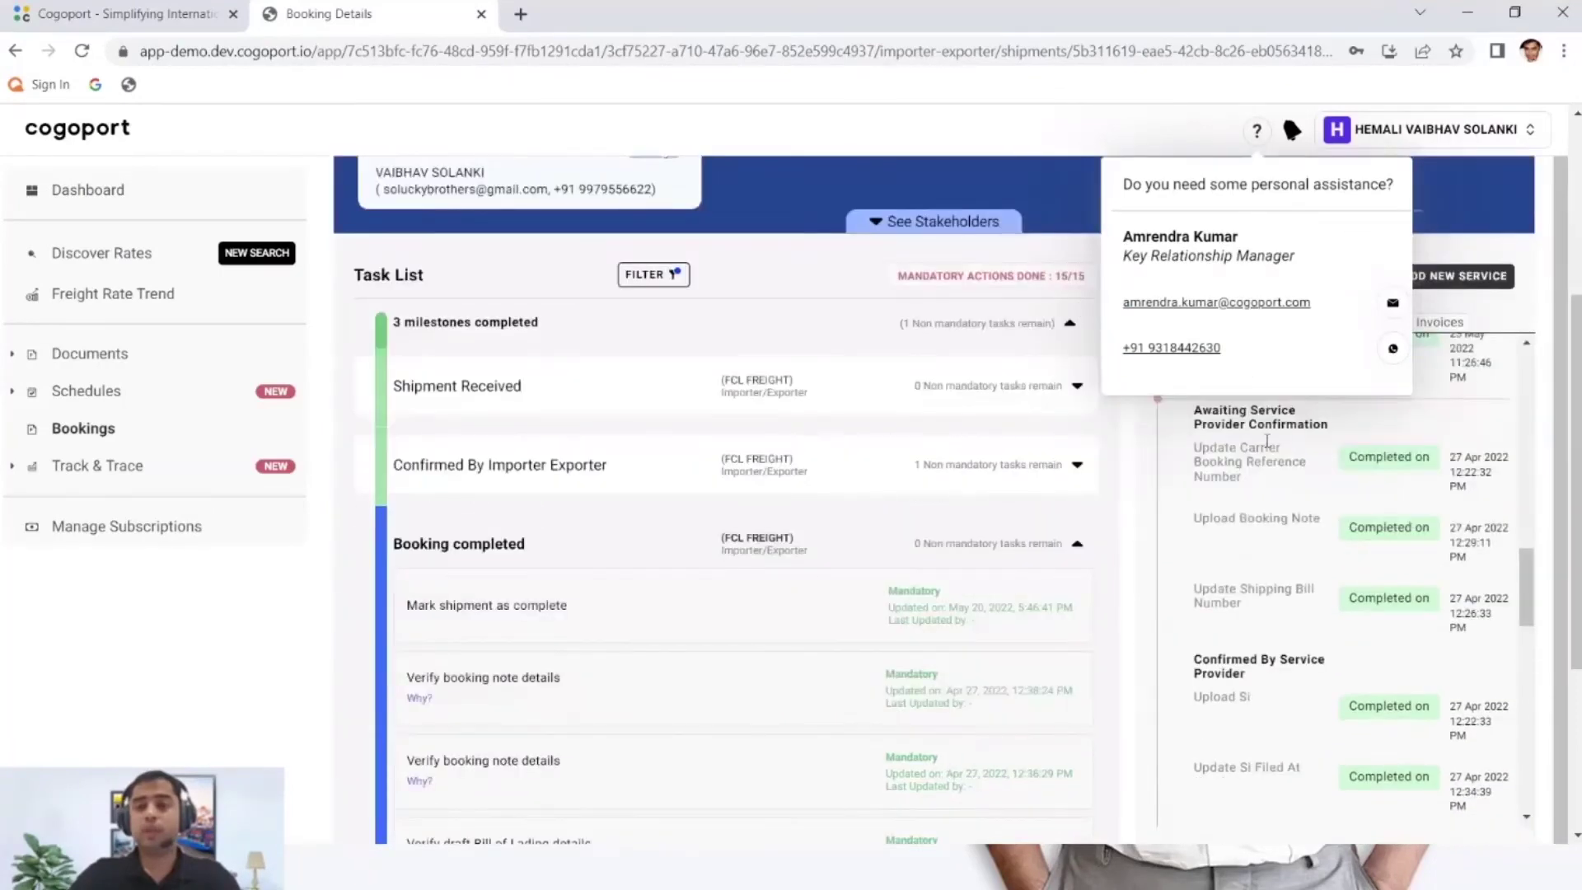
pyautogui.click(1386, 452)
pyautogui.click(1282, 326)
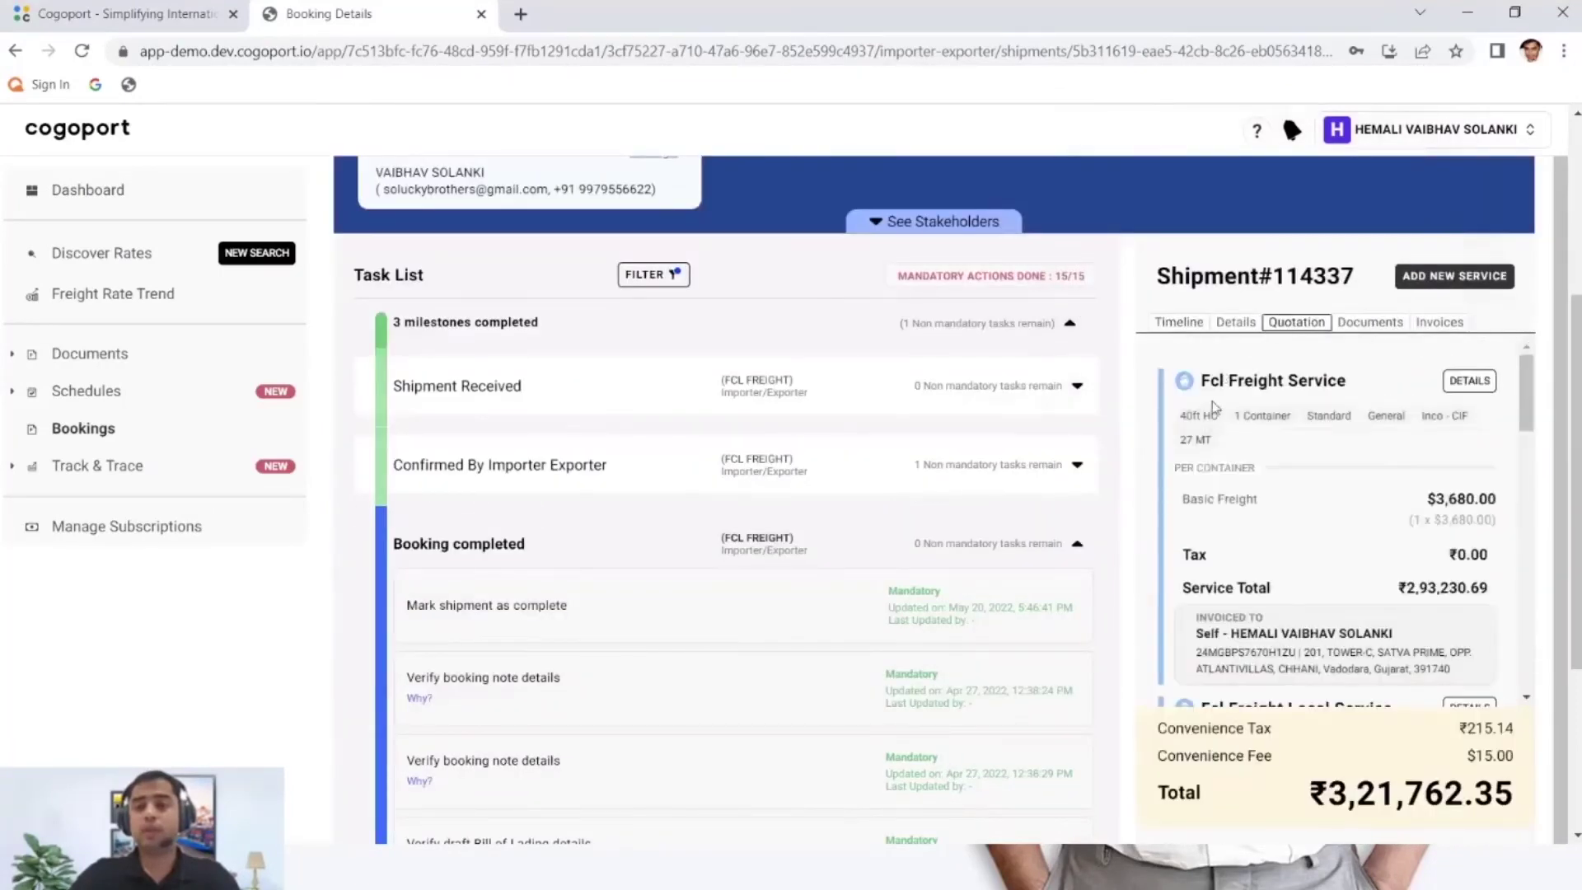
pyautogui.scroll(-3, 1318, 403)
# Review the invoices, cancel e-mailing the proforma invoice, and list the shipment's uploaded documents.
pyautogui.click(1432, 325)
pyautogui.scroll(-1, 1351, 395)
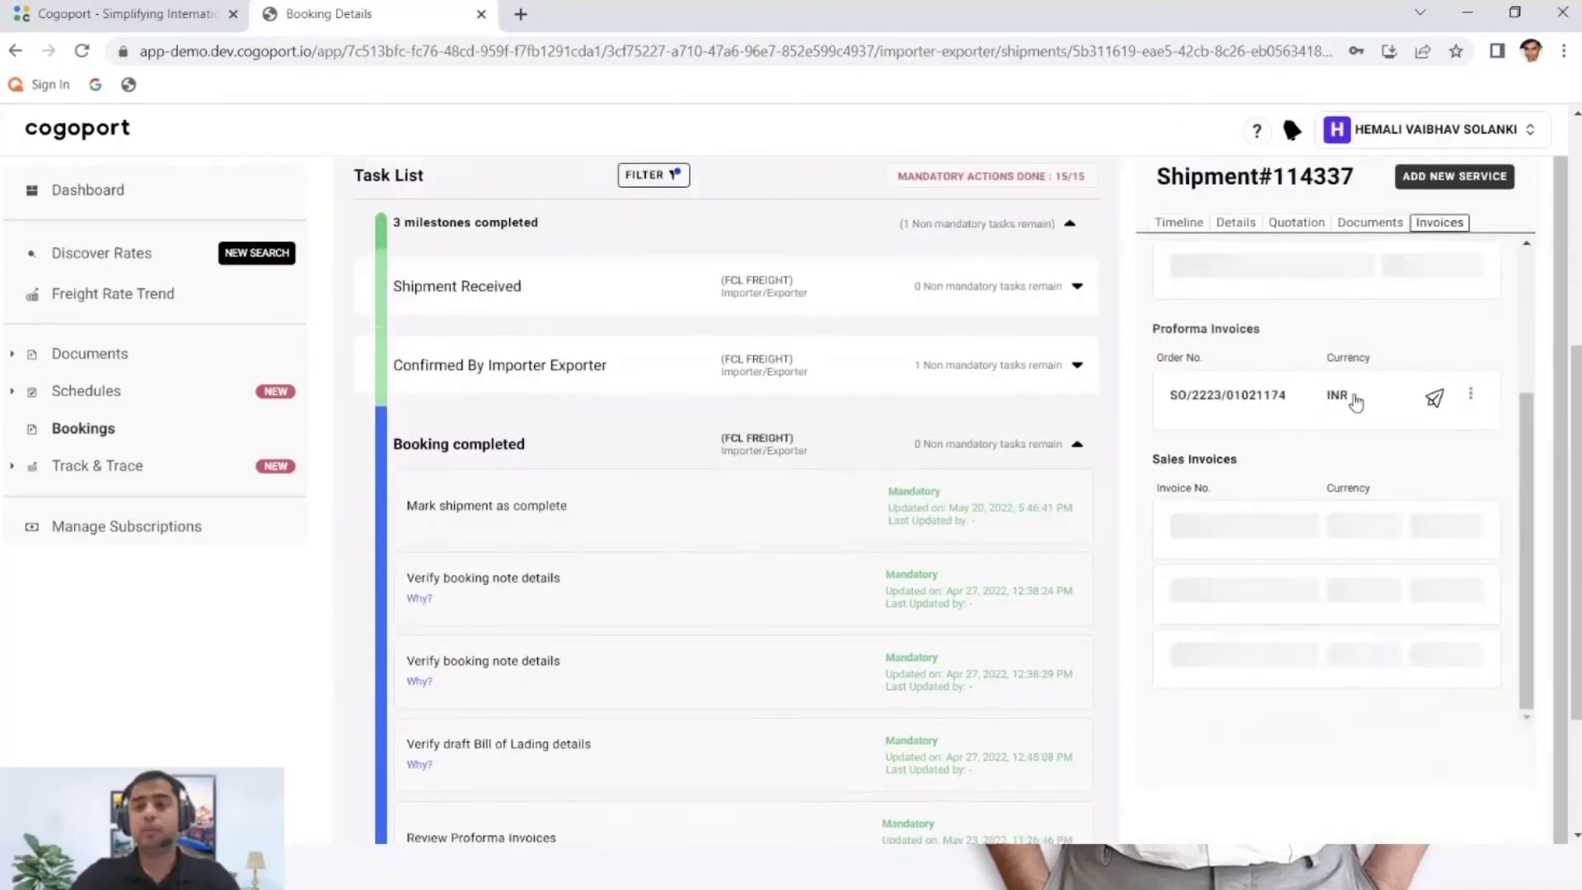
pyautogui.click(1453, 424)
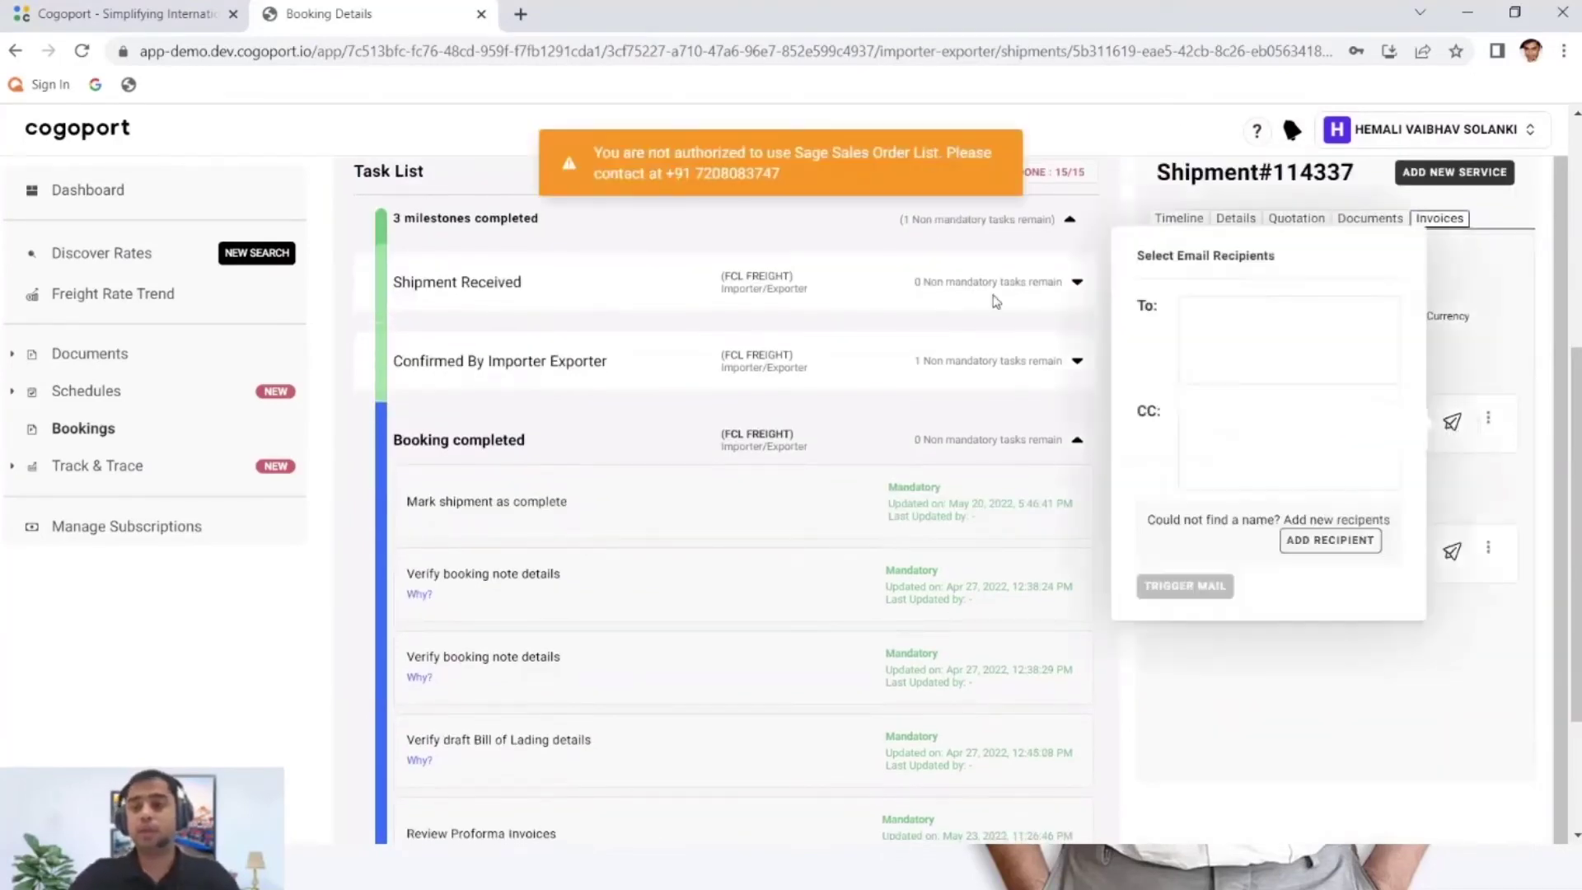
pyautogui.click(1368, 543)
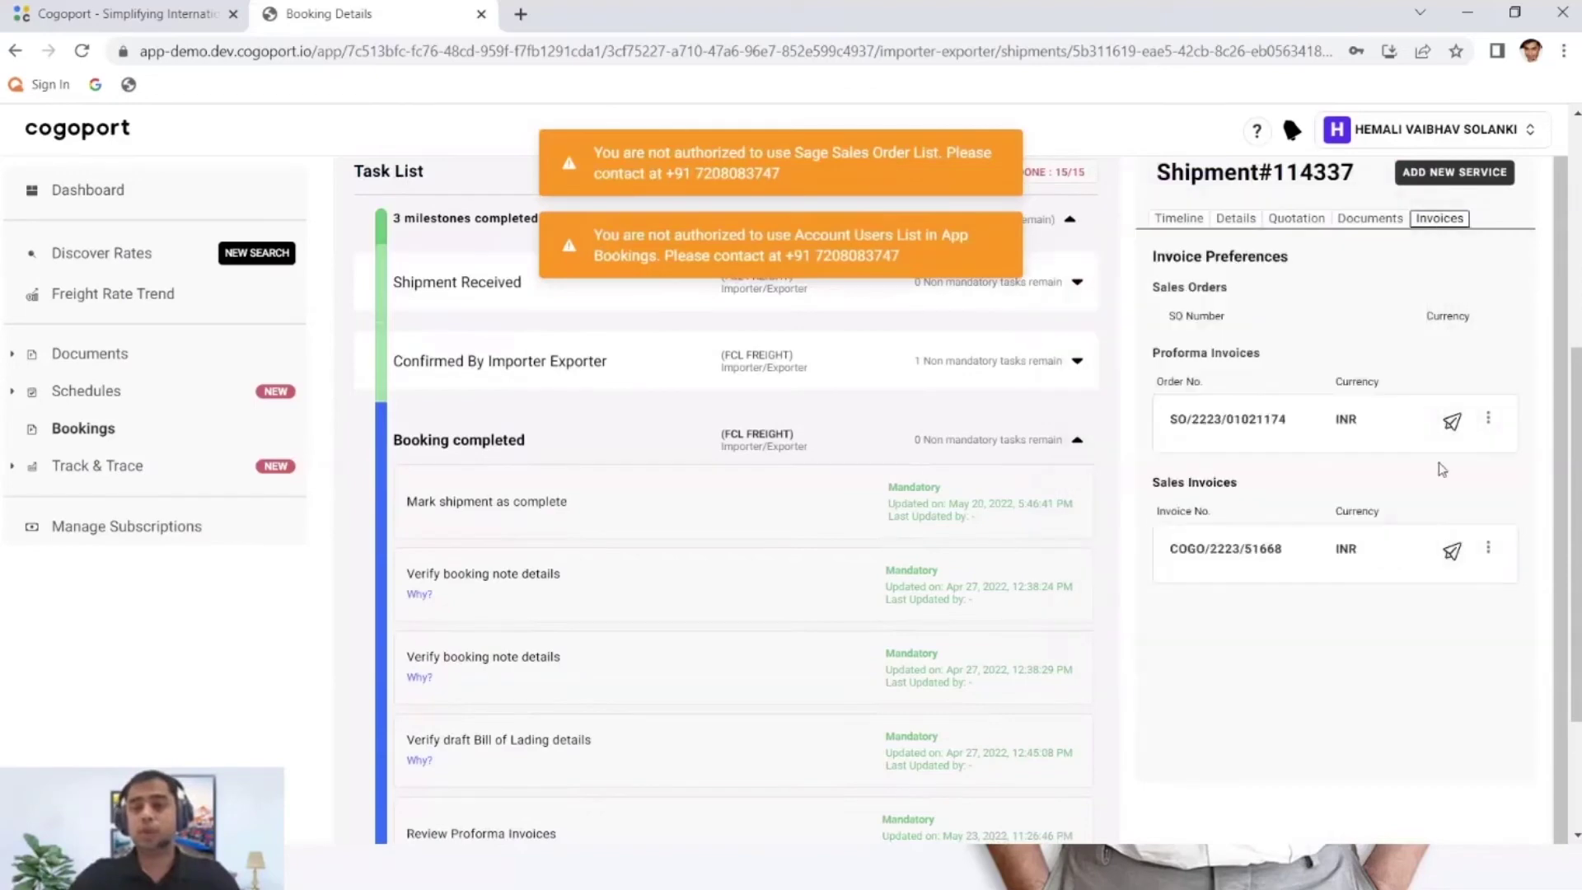
pyautogui.click(1339, 221)
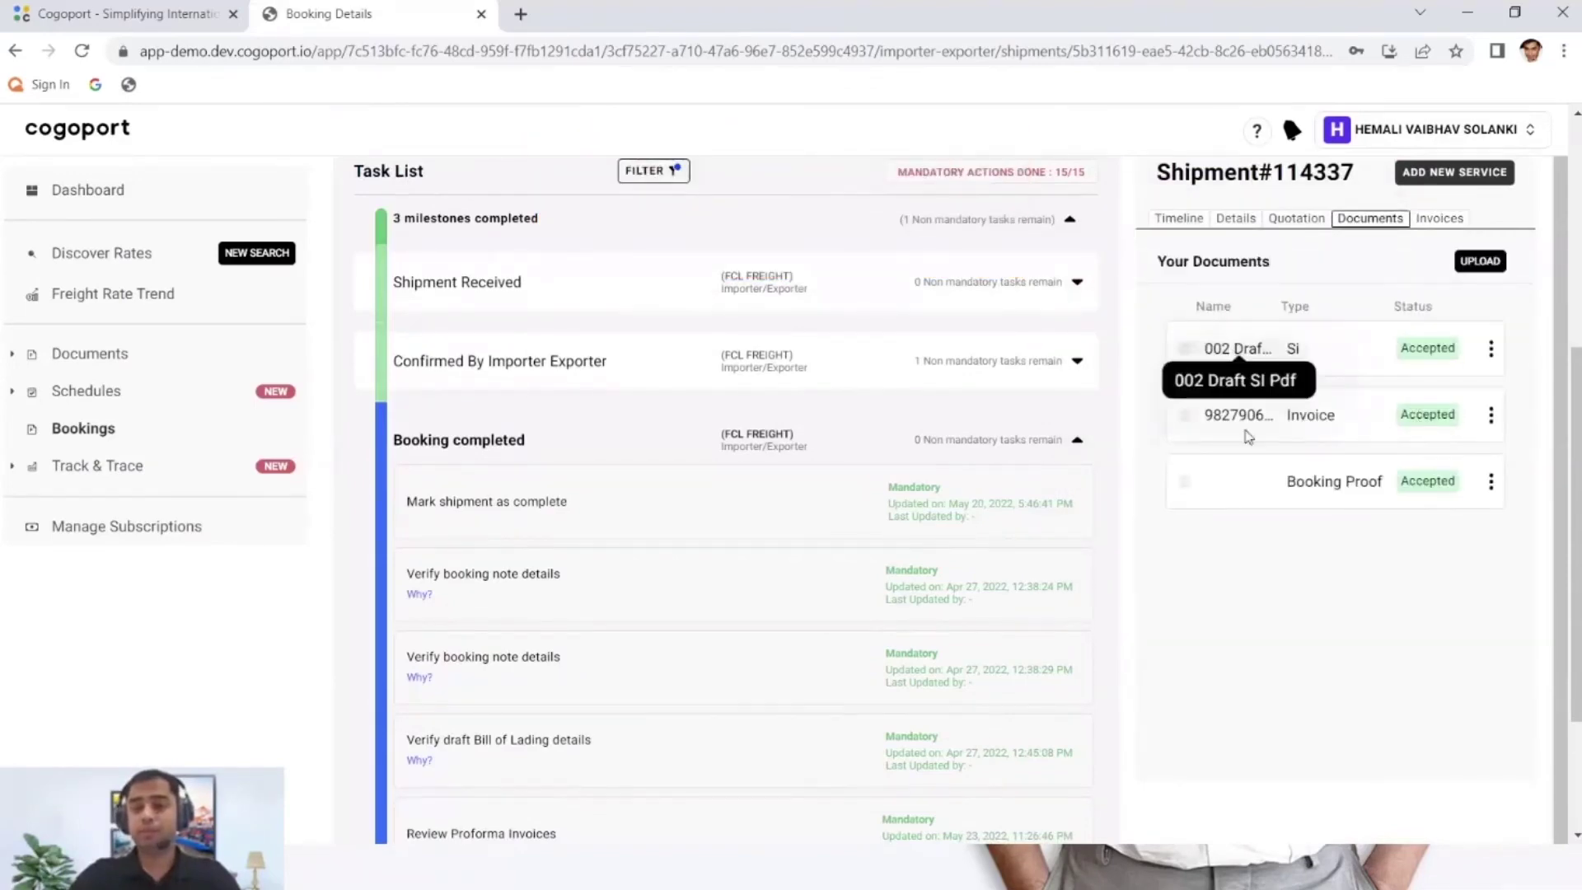
# View the Booking Proof document uploaded 27 Apr 2022, then return to the Booking Details tab.
pyautogui.scroll(-2, 787, 519)
pyautogui.scroll(2, 787, 519)
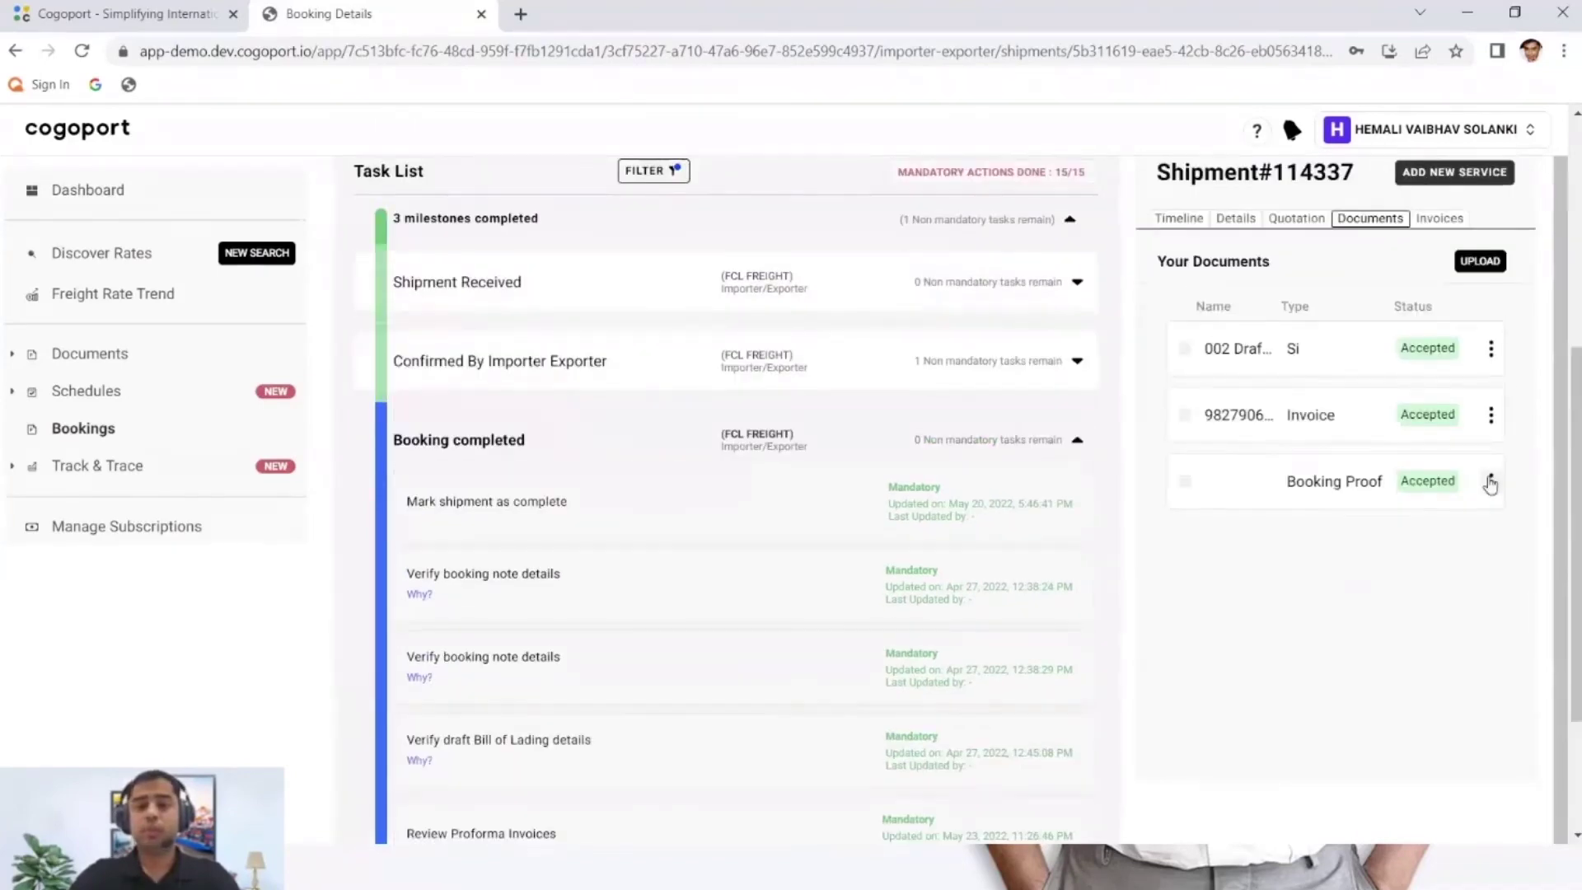
pyautogui.click(1489, 482)
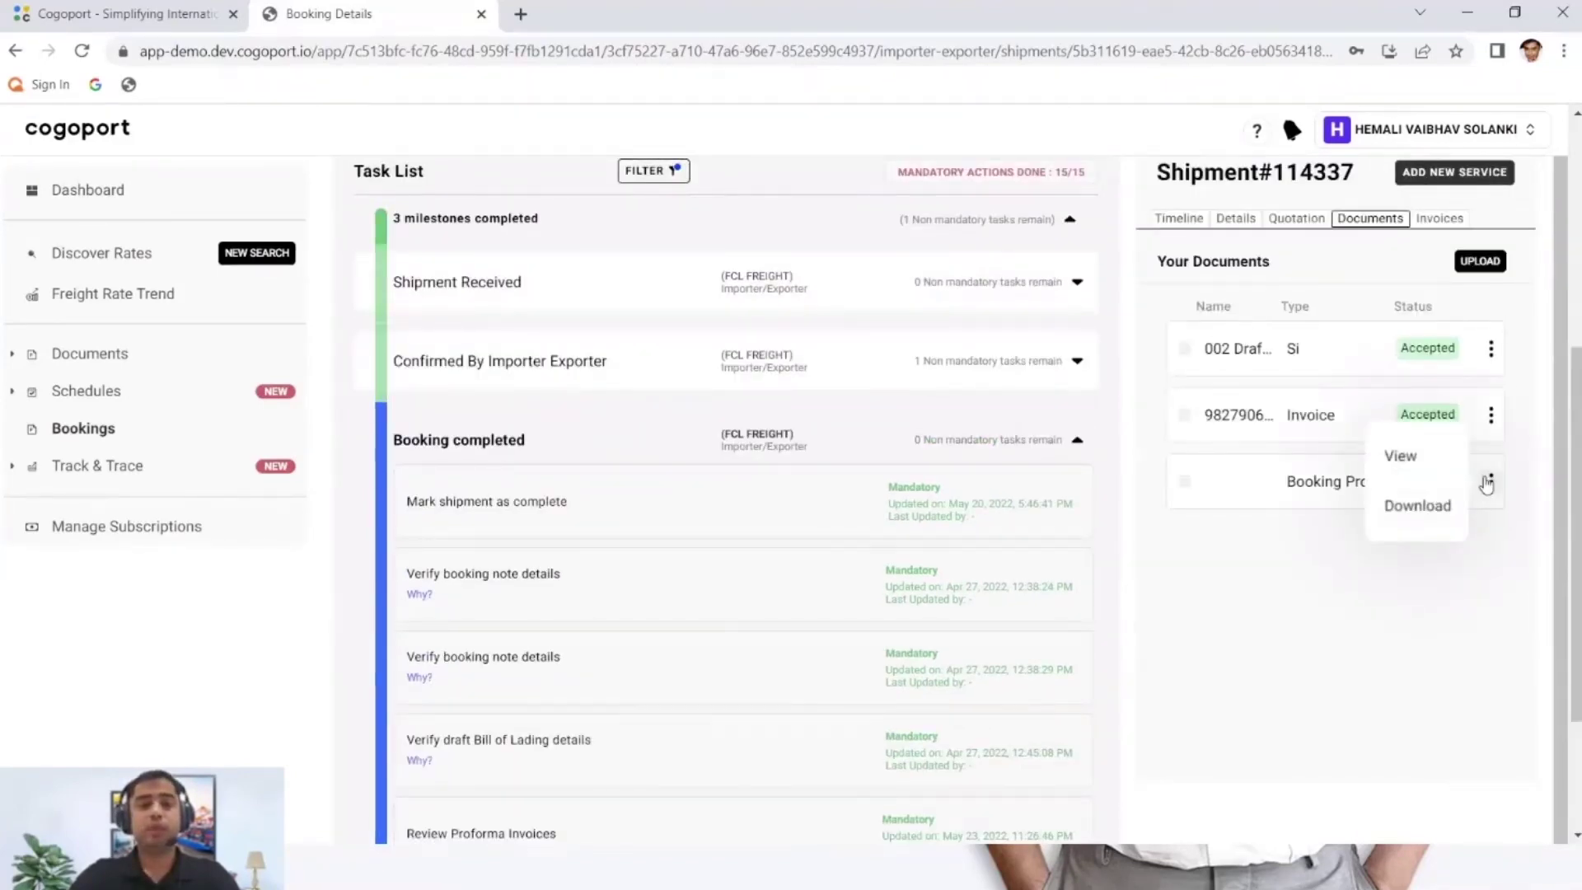
pyautogui.click(1400, 455)
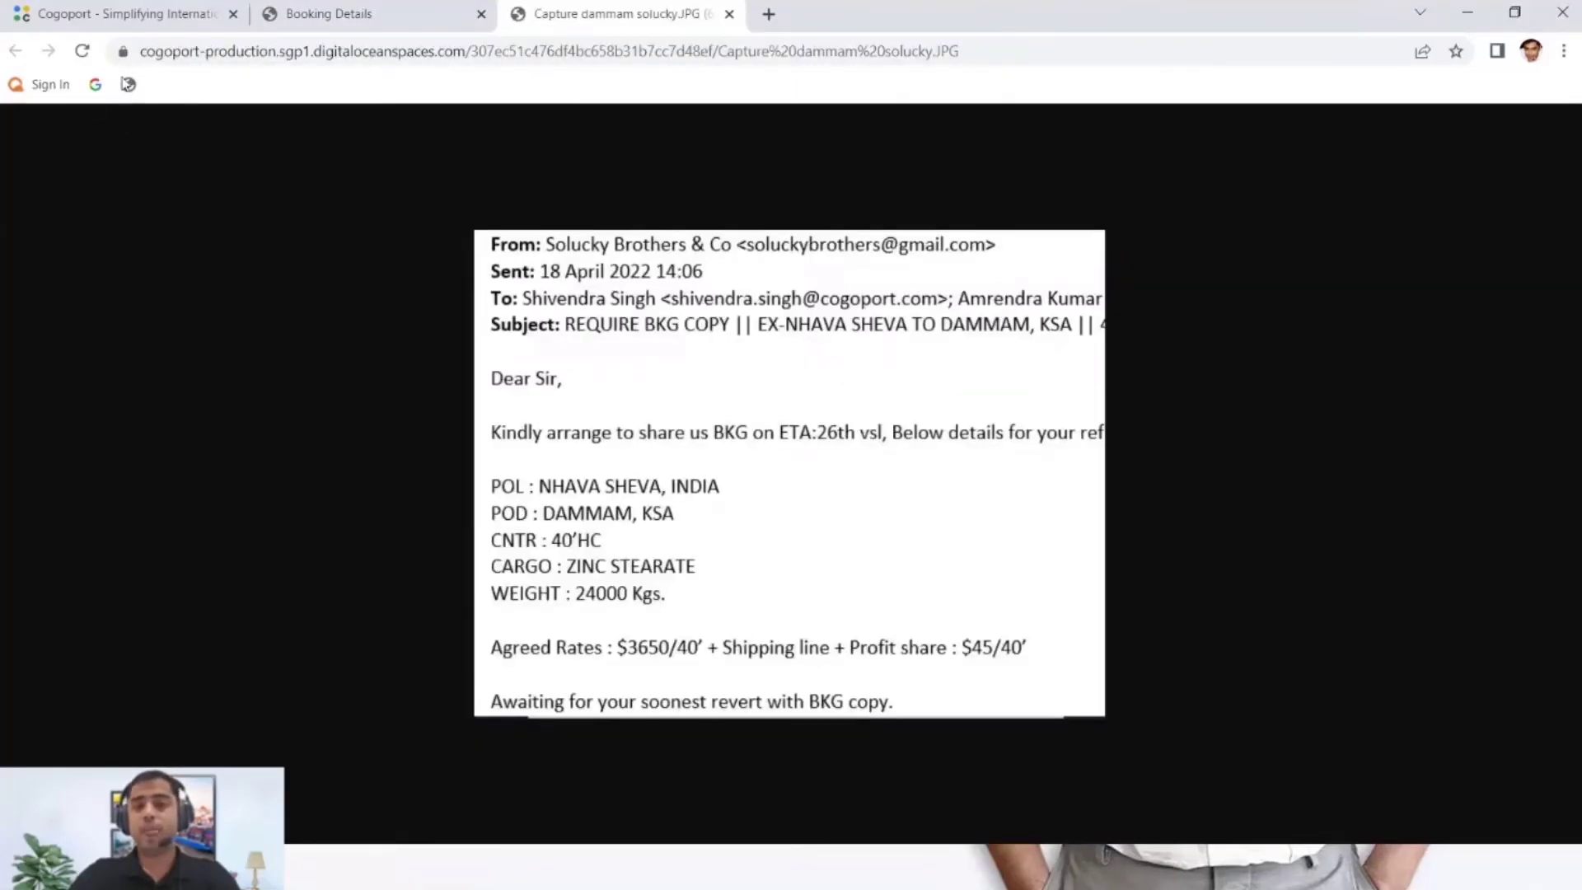
pyautogui.click(342, 20)
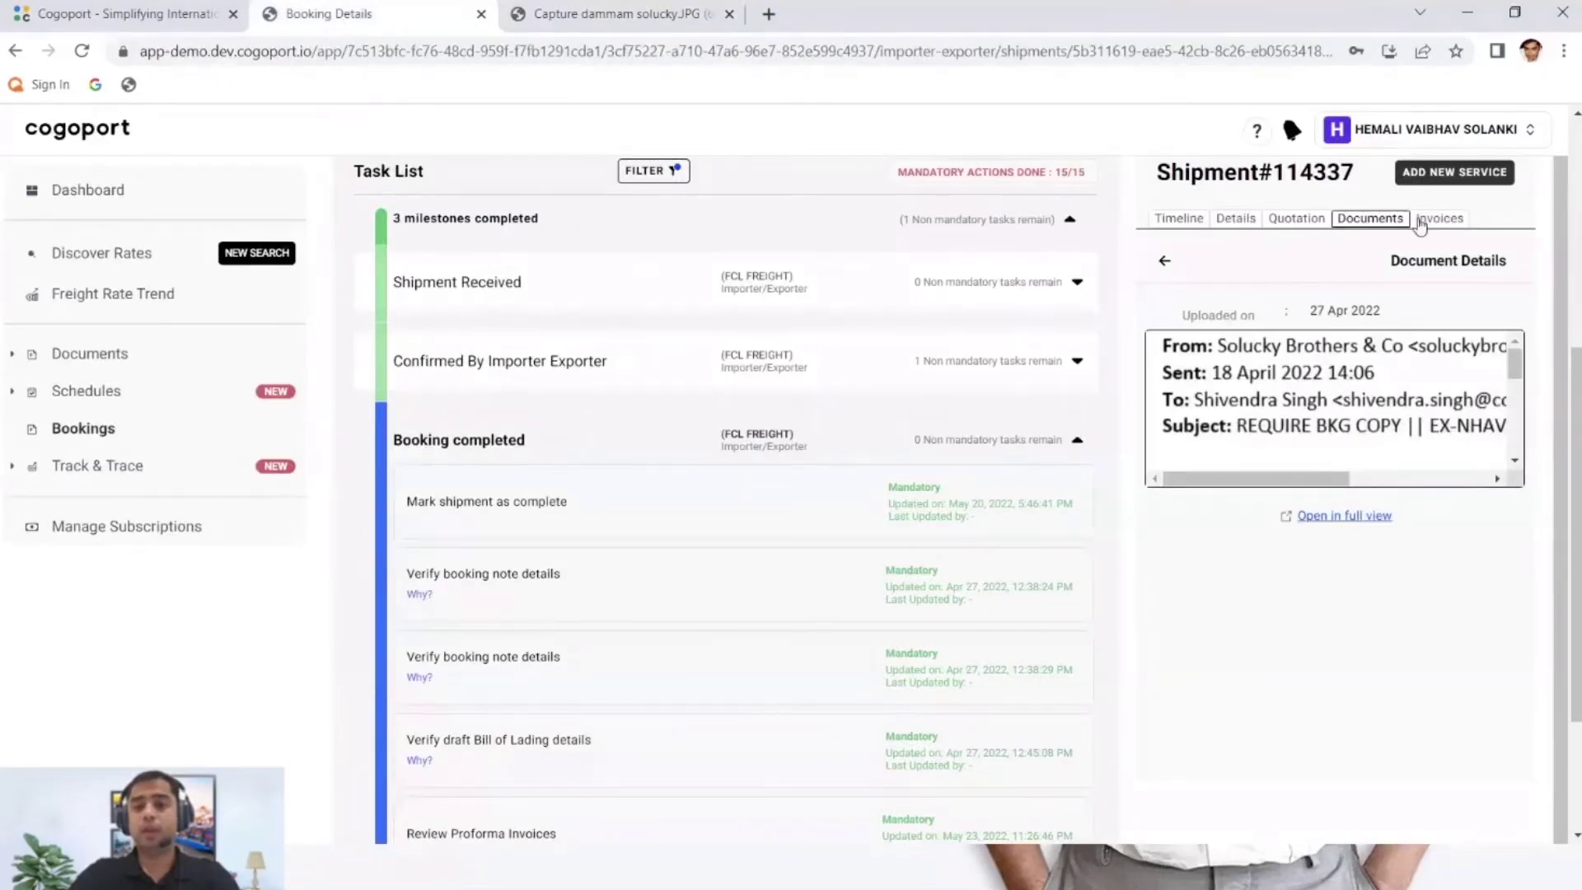
# Browse the additional services offered under Add New Service on the Invoices tab, then close the list.
pyautogui.click(1437, 218)
pyautogui.click(1454, 172)
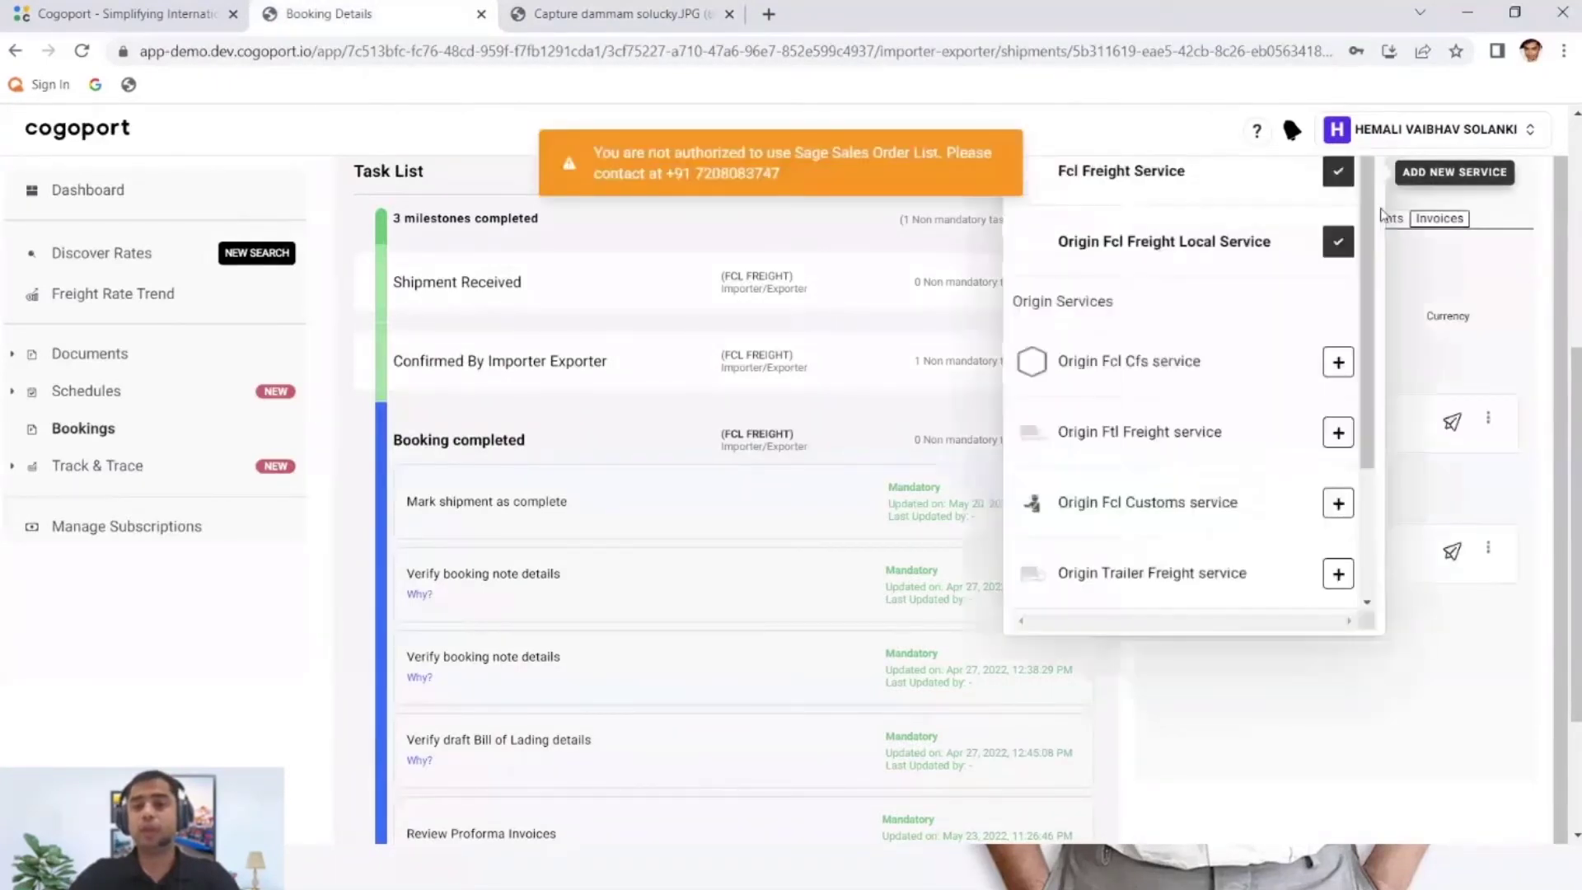
pyautogui.scroll(-2, 1153, 495)
pyautogui.scroll(-1, 1155, 492)
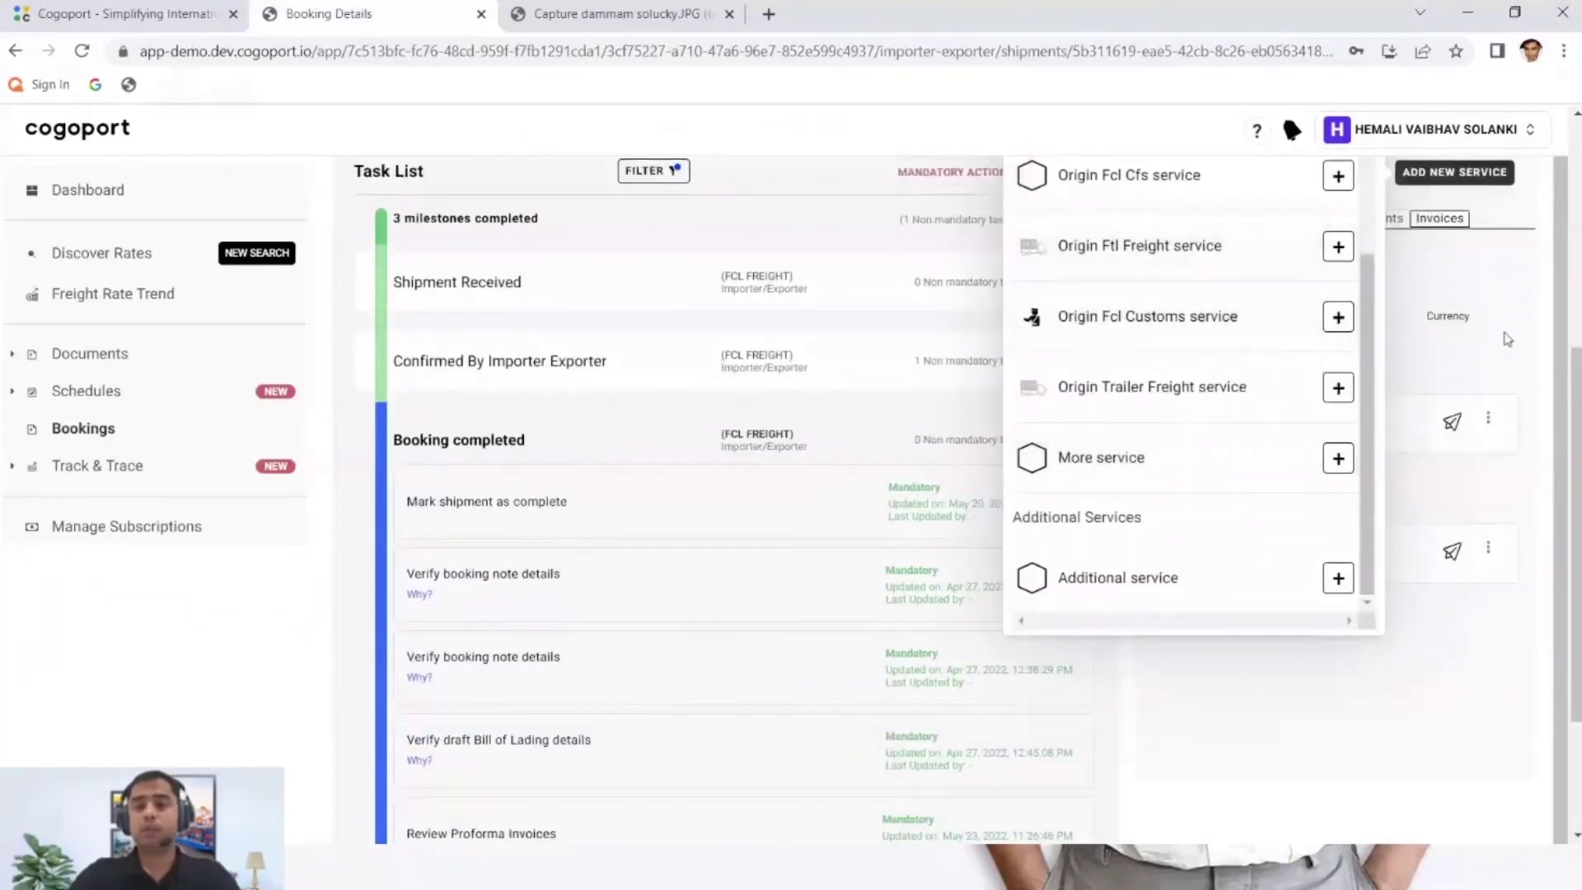
pyautogui.click(1495, 300)
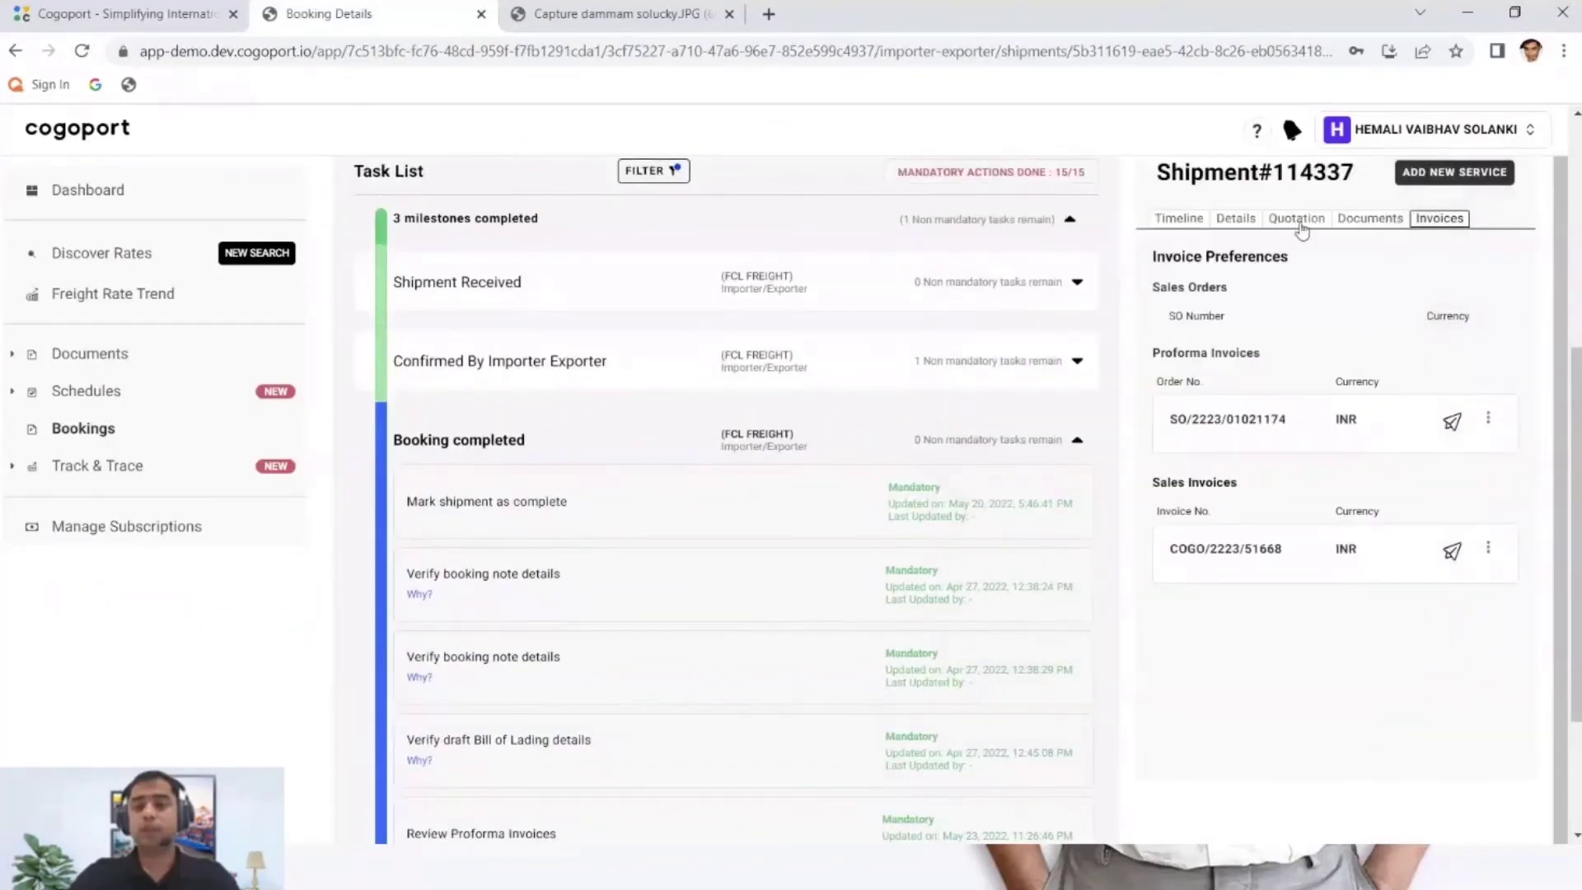
# Review shipment 114337's quotation and booking details, then go to the Ongoing Shipments list.
pyautogui.click(1268, 221)
pyautogui.click(1237, 219)
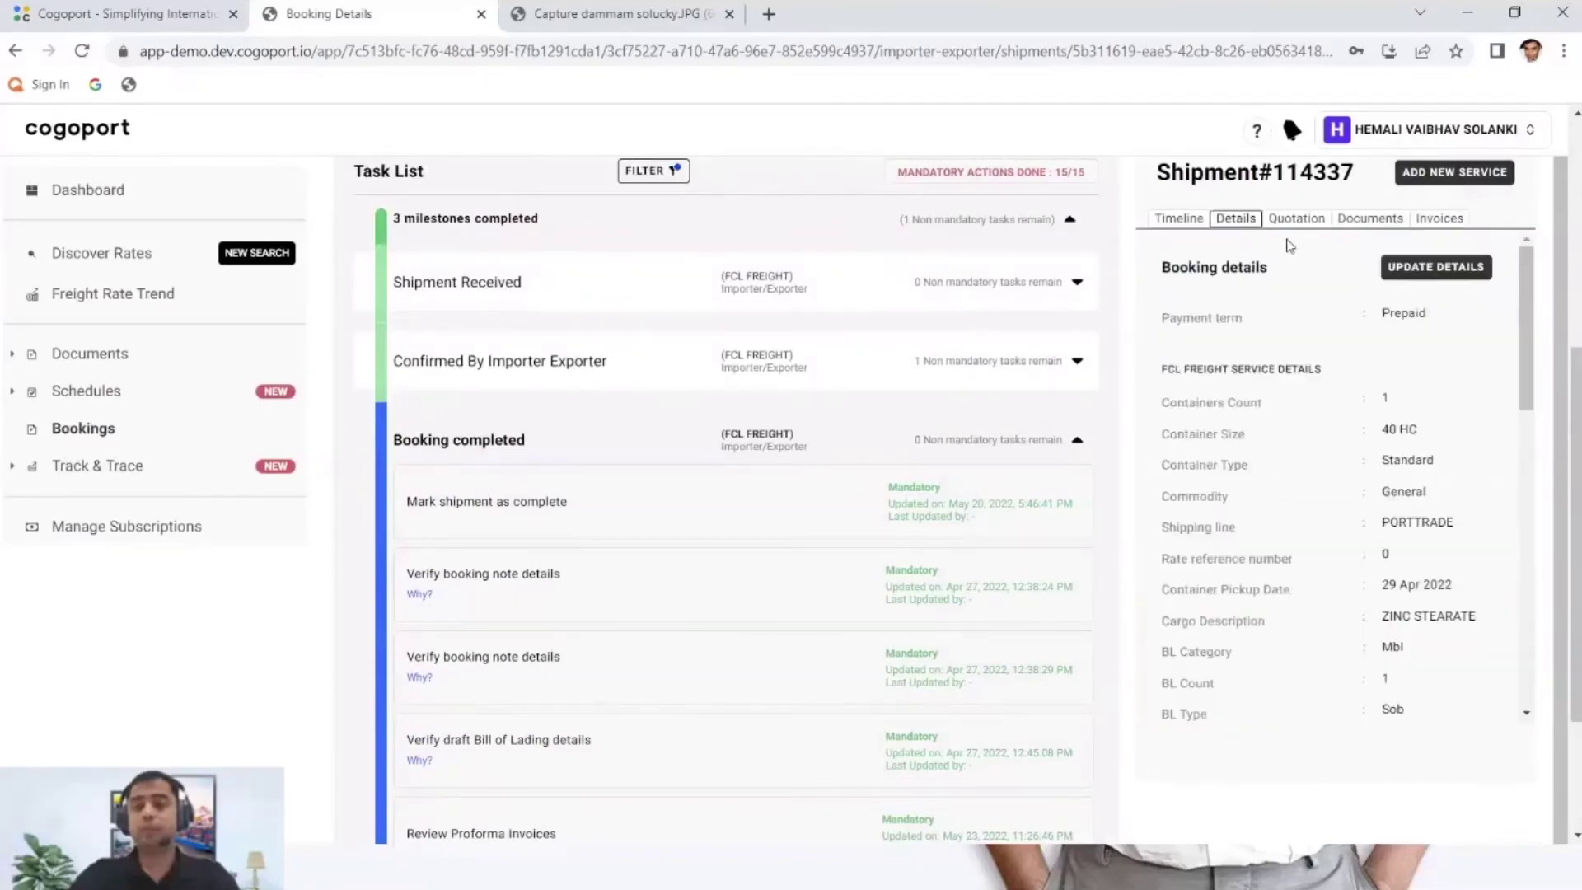
pyautogui.scroll(-5, 1260, 481)
pyautogui.scroll(-5, 1260, 482)
pyautogui.scroll(-3, 1228, 471)
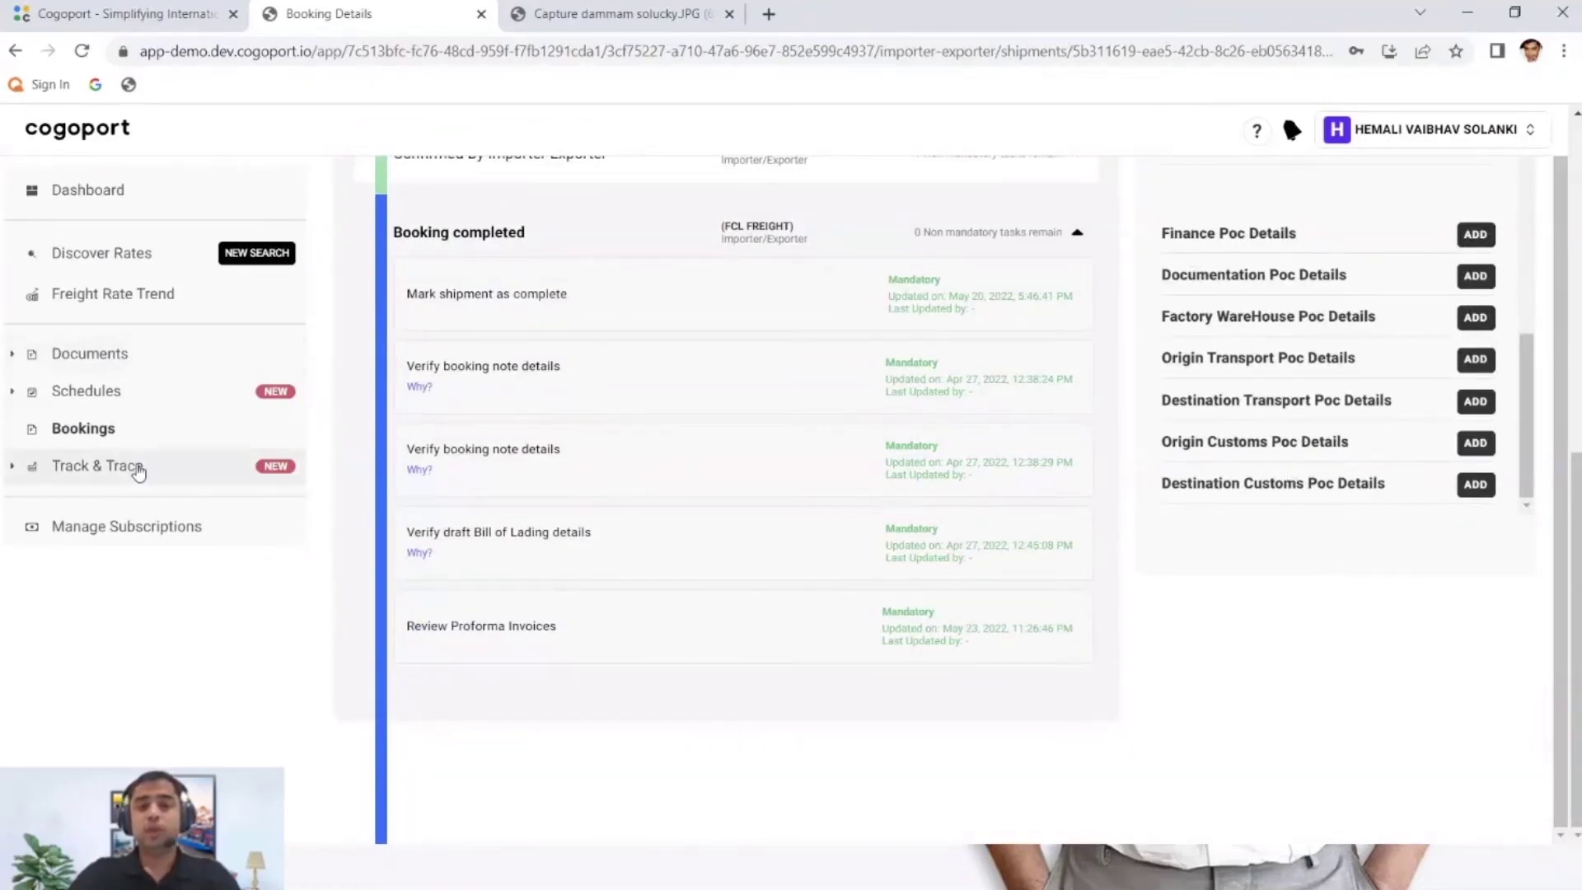
pyautogui.scroll(1, 755, 463)
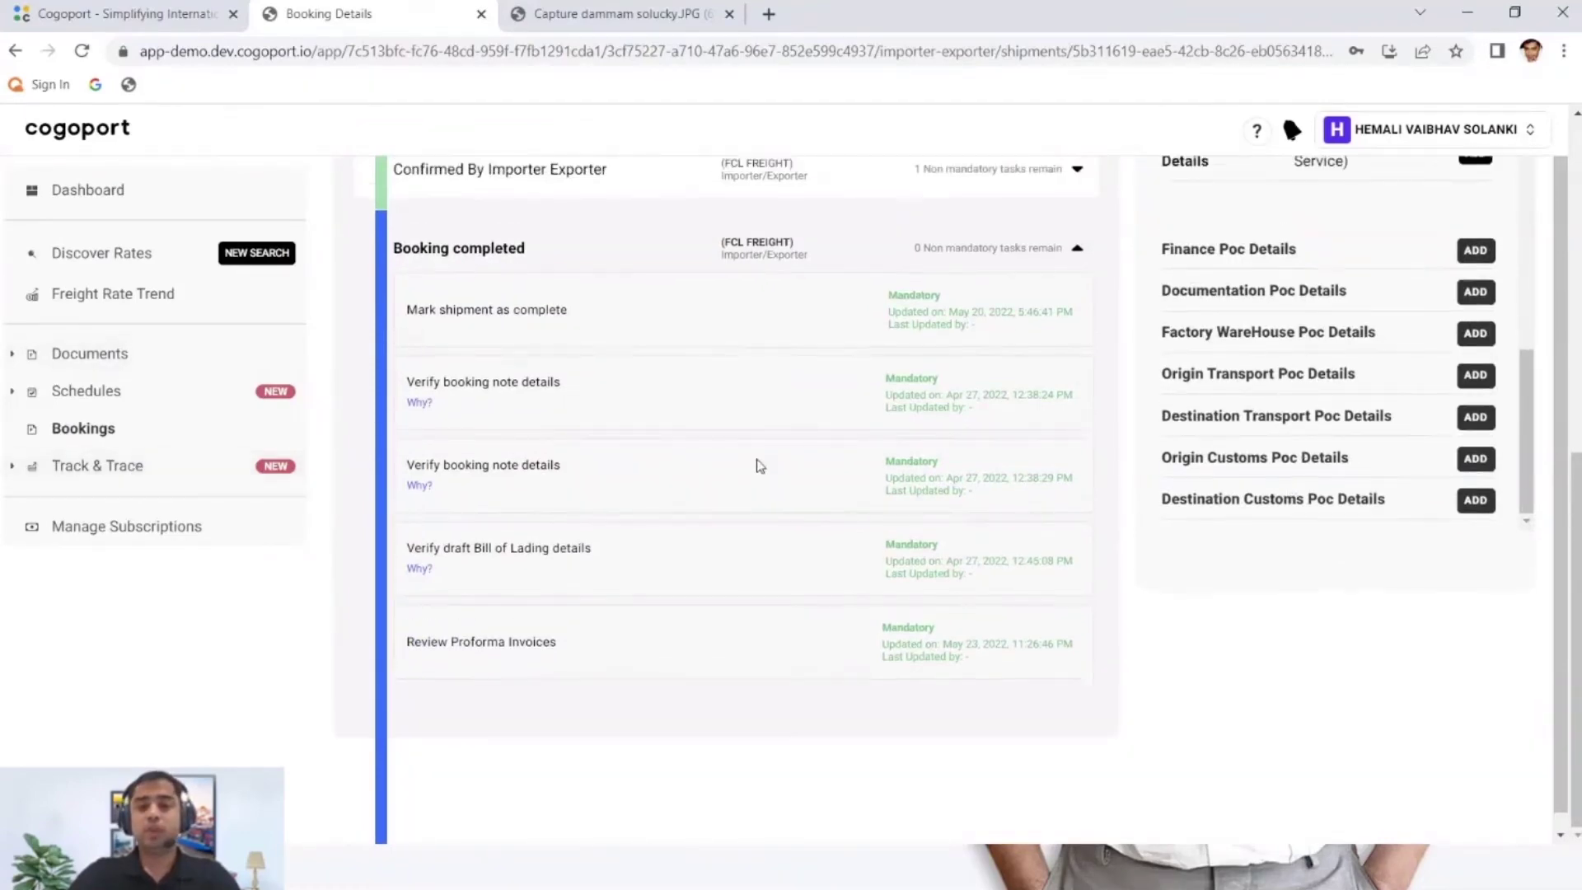
pyautogui.click(136, 447)
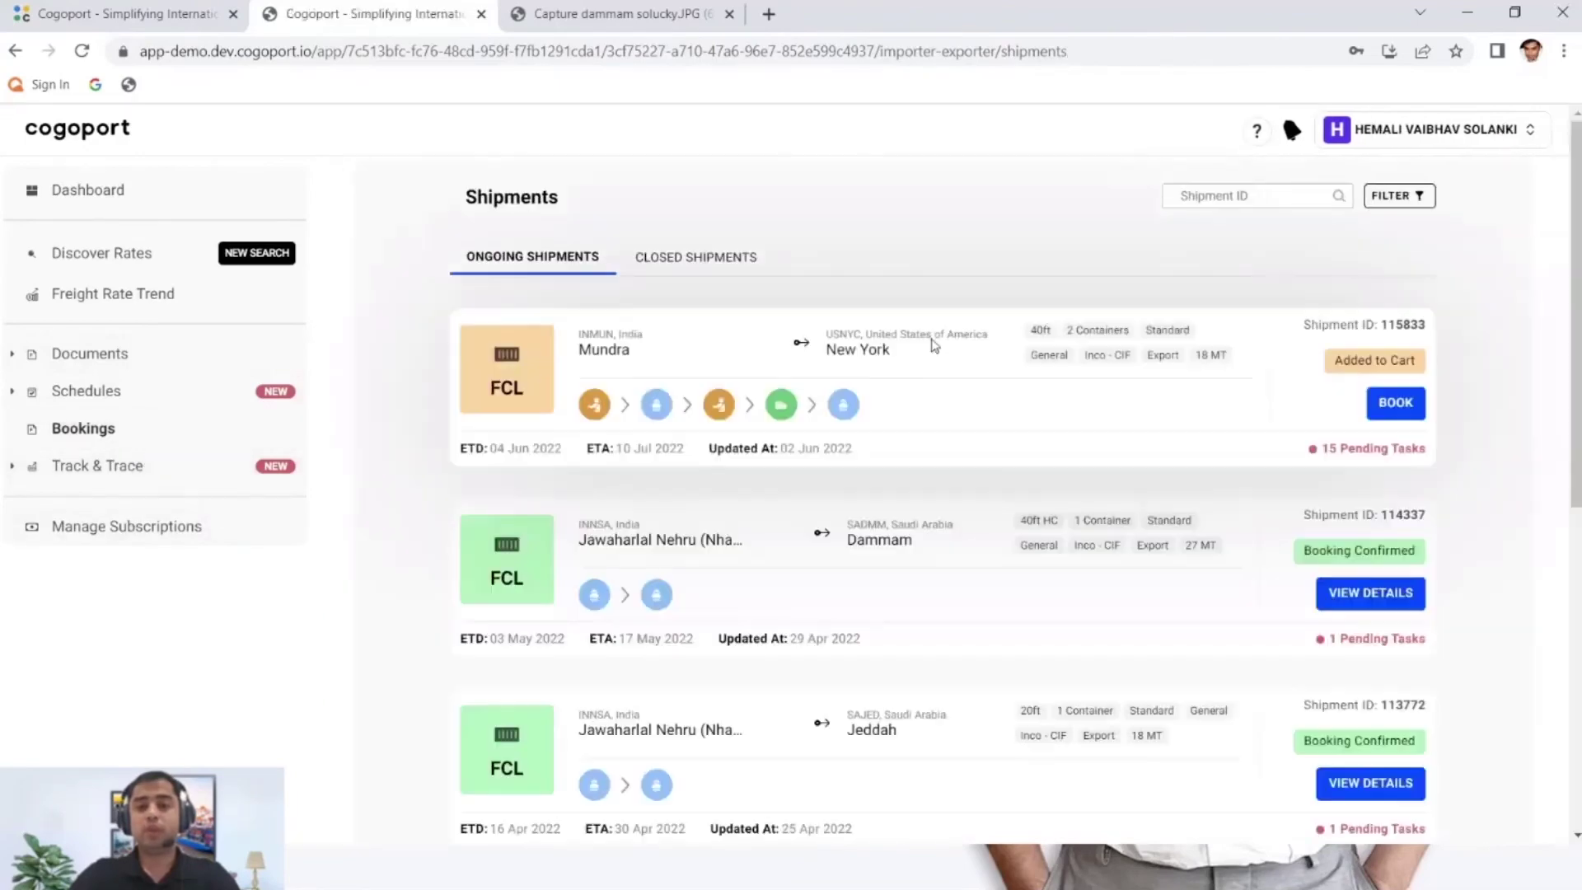
# Show Closed Shipments, highlight the cancelled Dammam shipments' details, and expand Track & Trace.
pyautogui.click(724, 262)
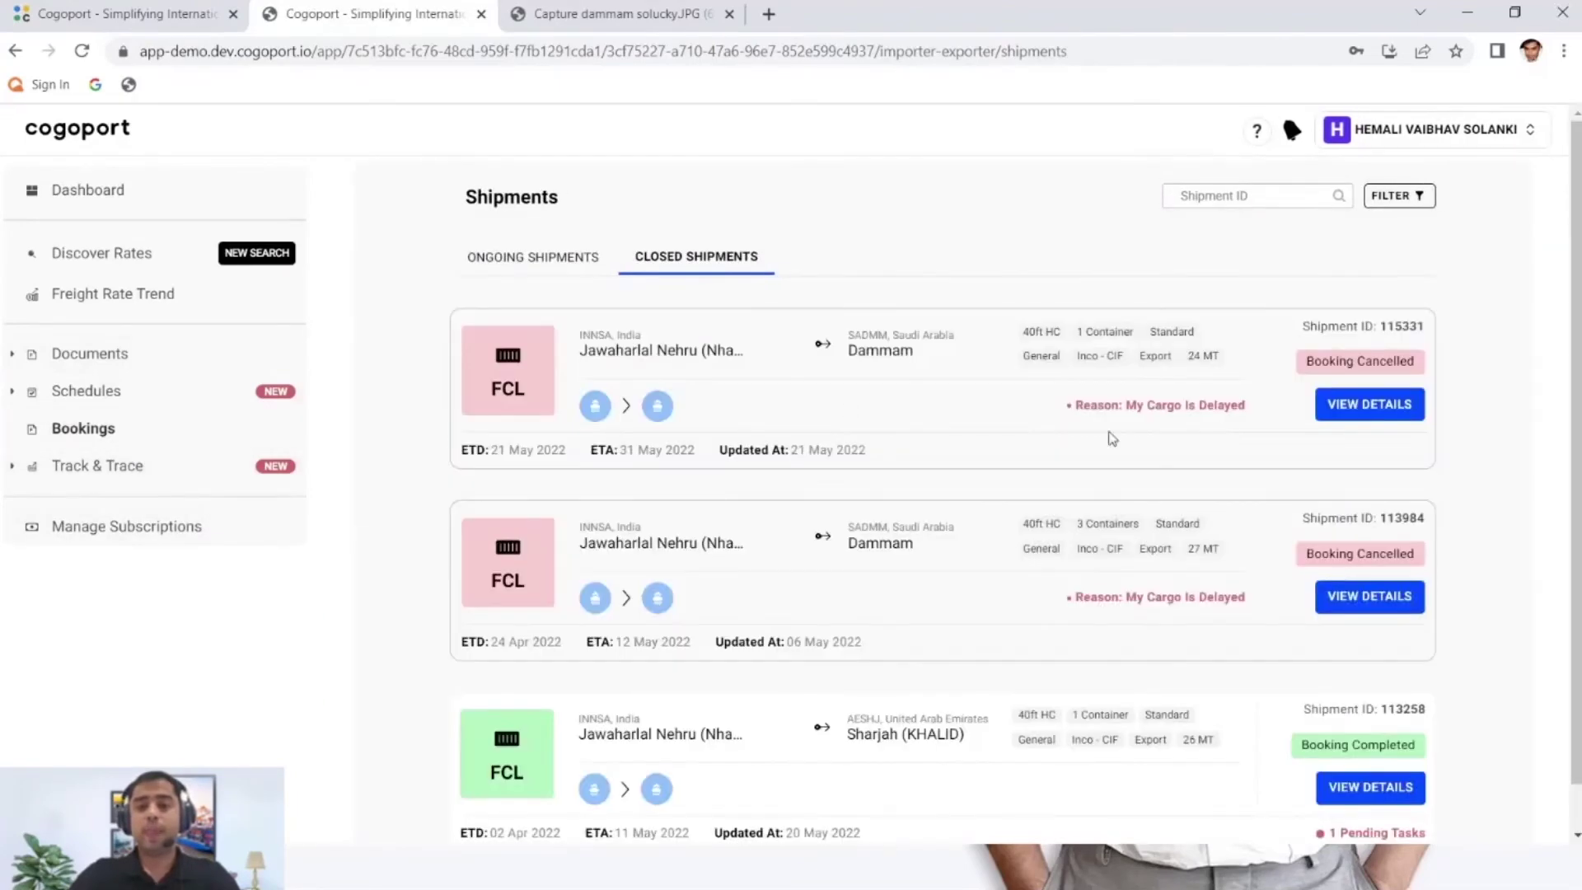
pyautogui.scroll(-1, 1110, 439)
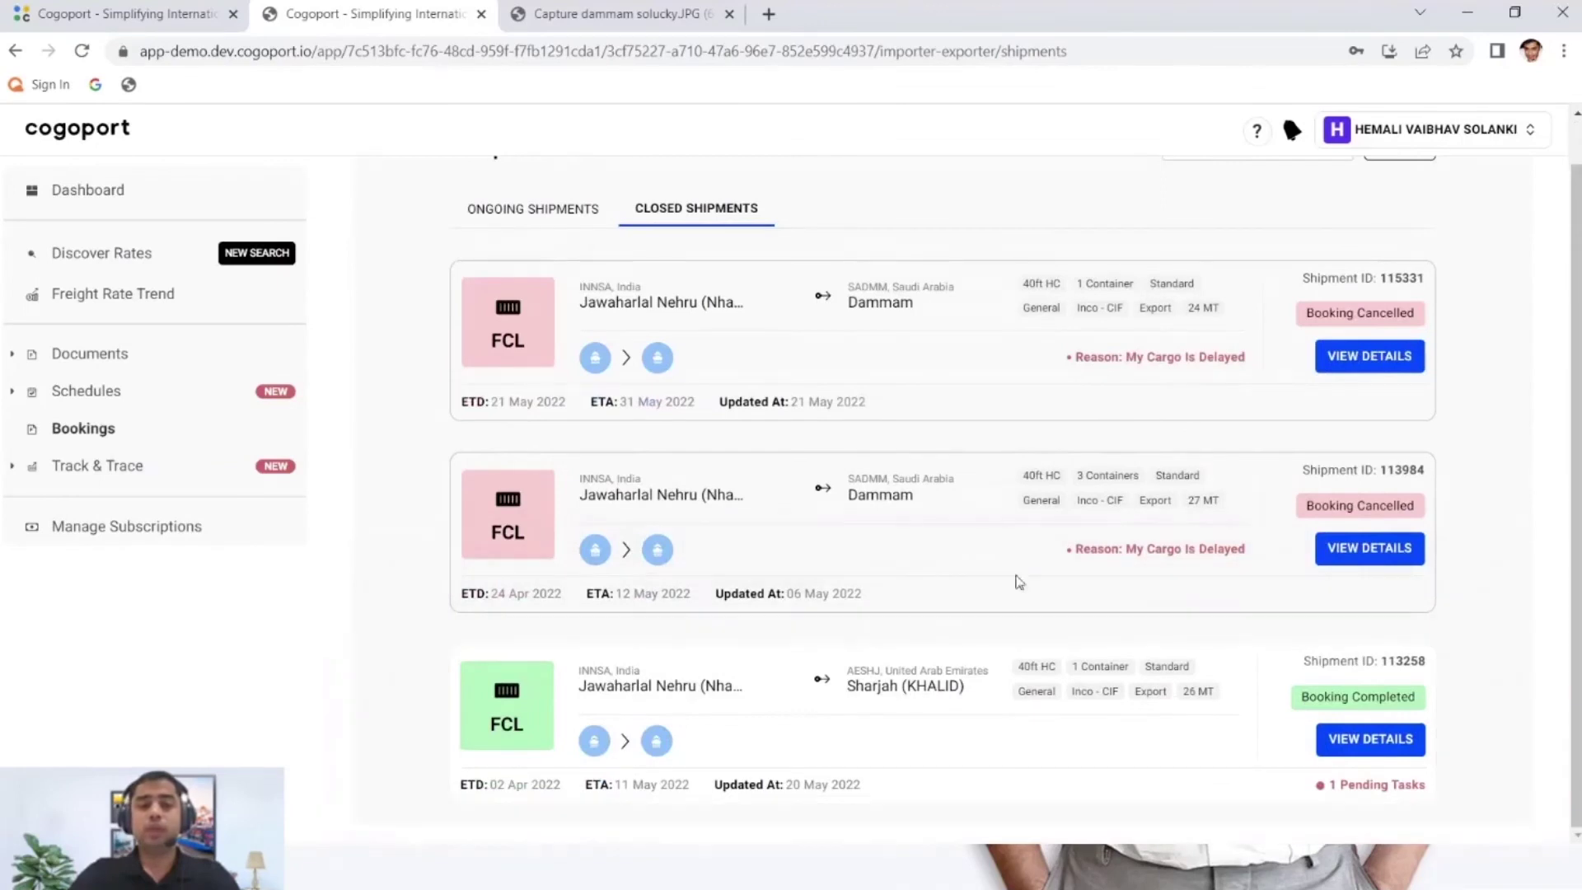
pyautogui.moveTo(1070, 547); pyautogui.dragTo(1208, 575)
pyautogui.moveTo(1070, 356); pyautogui.dragTo(1188, 387)
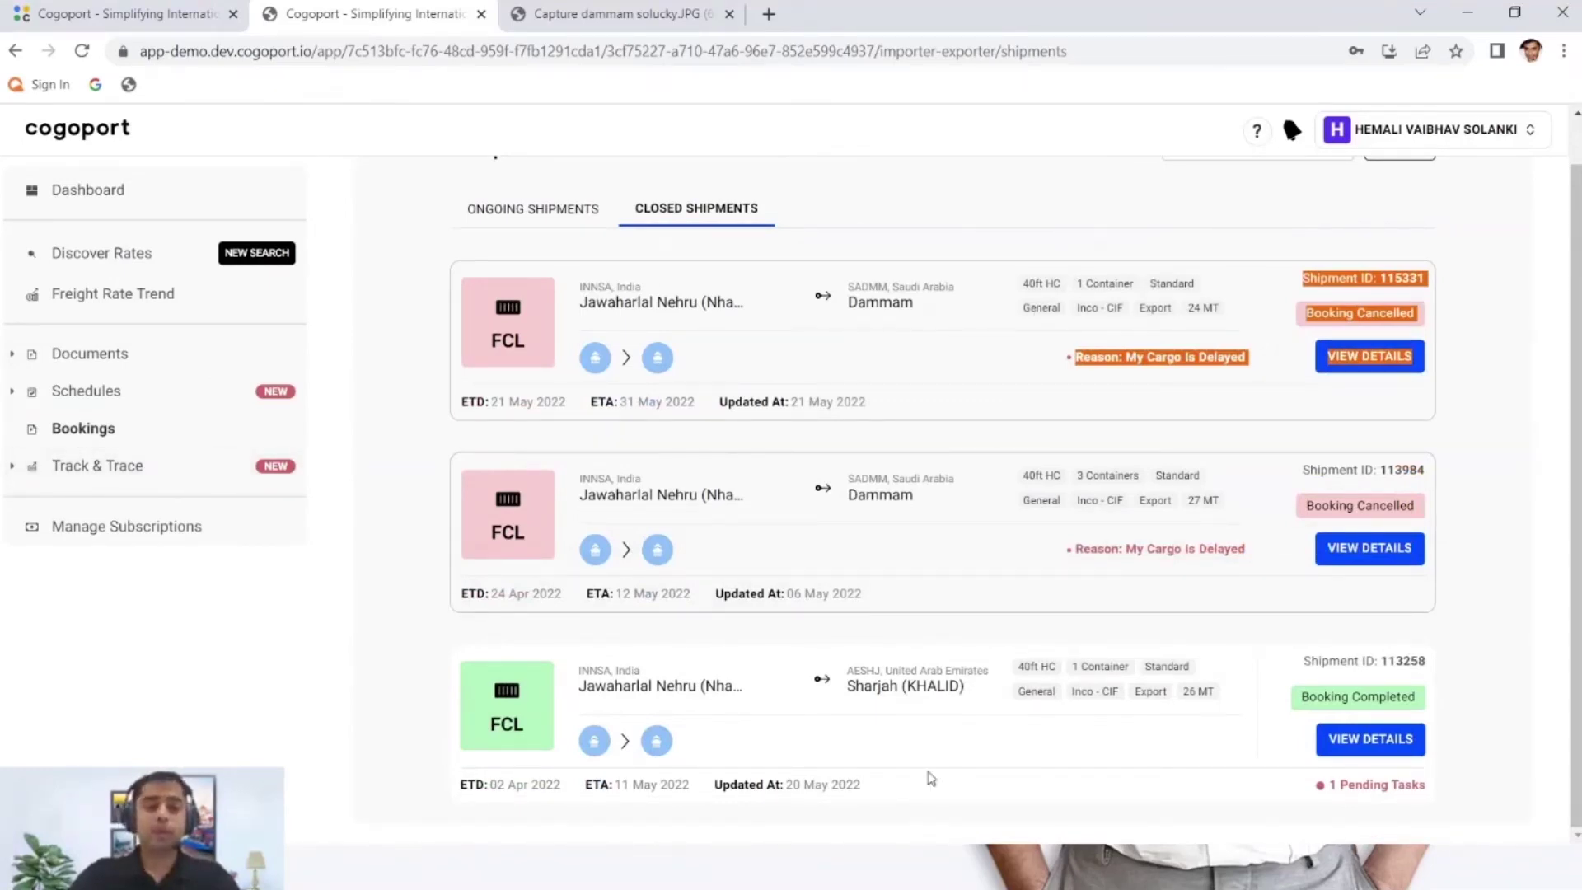
pyautogui.click(80, 465)
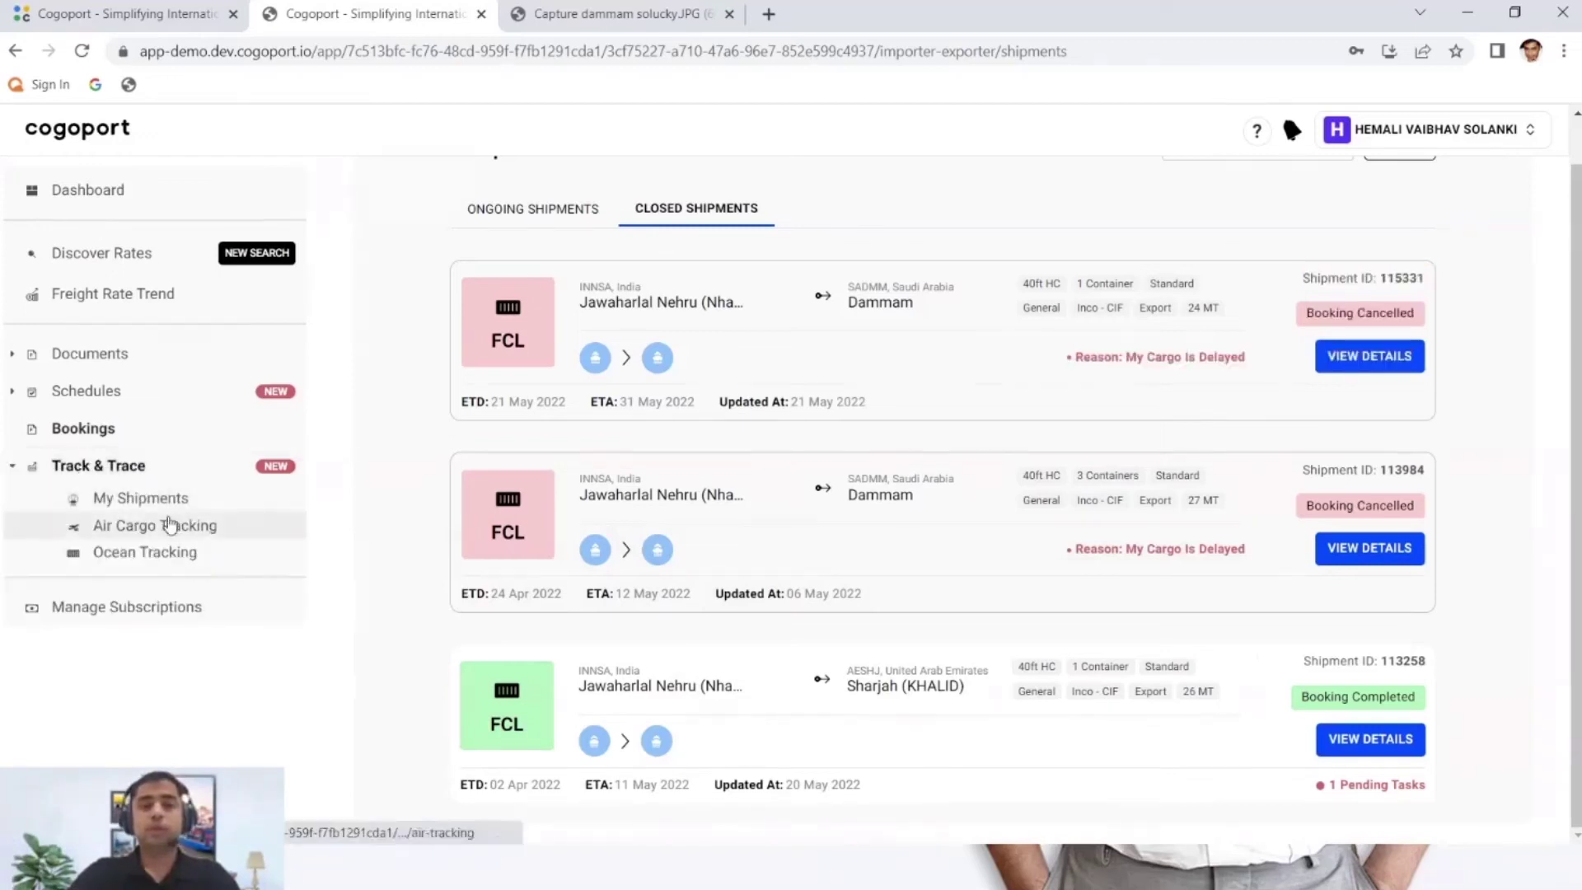
pyautogui.click(188, 531)
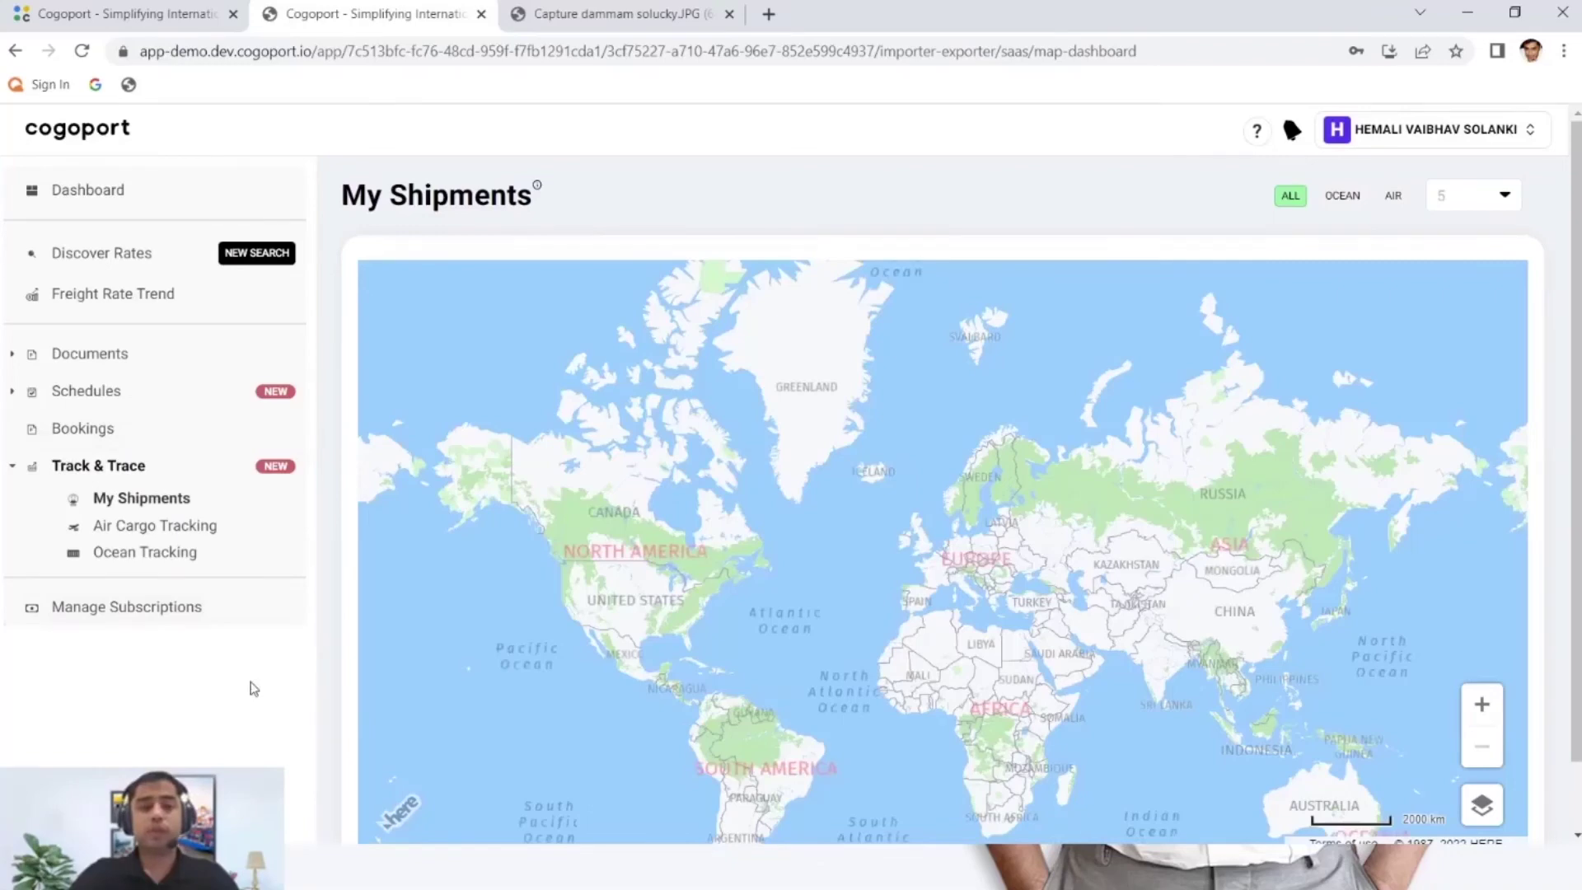
pyautogui.scroll(-1, 252, 688)
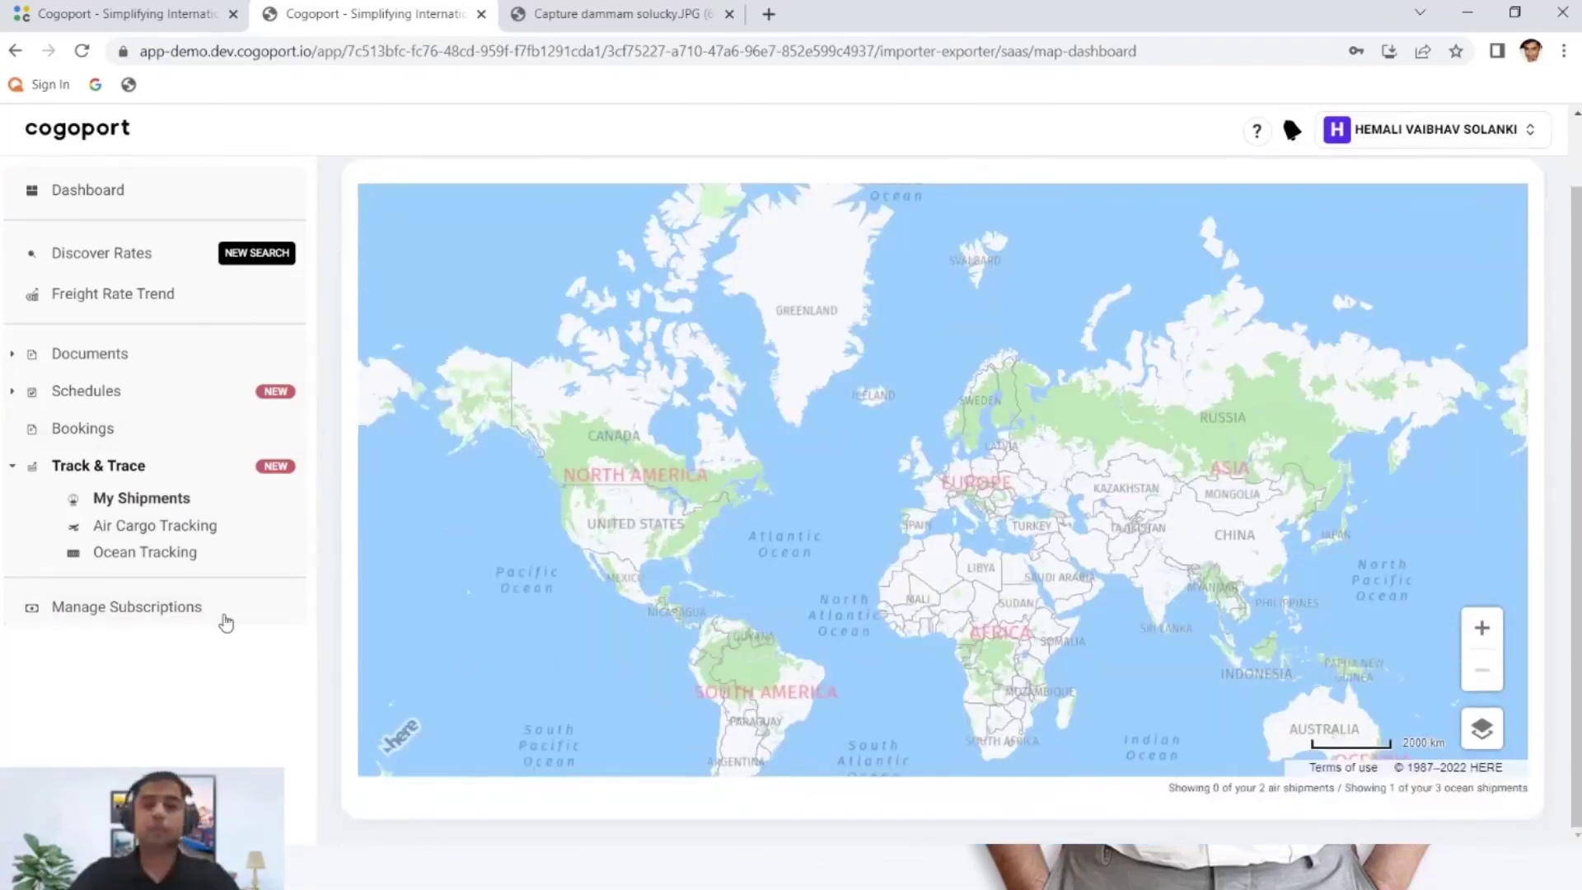
pyautogui.click(177, 534)
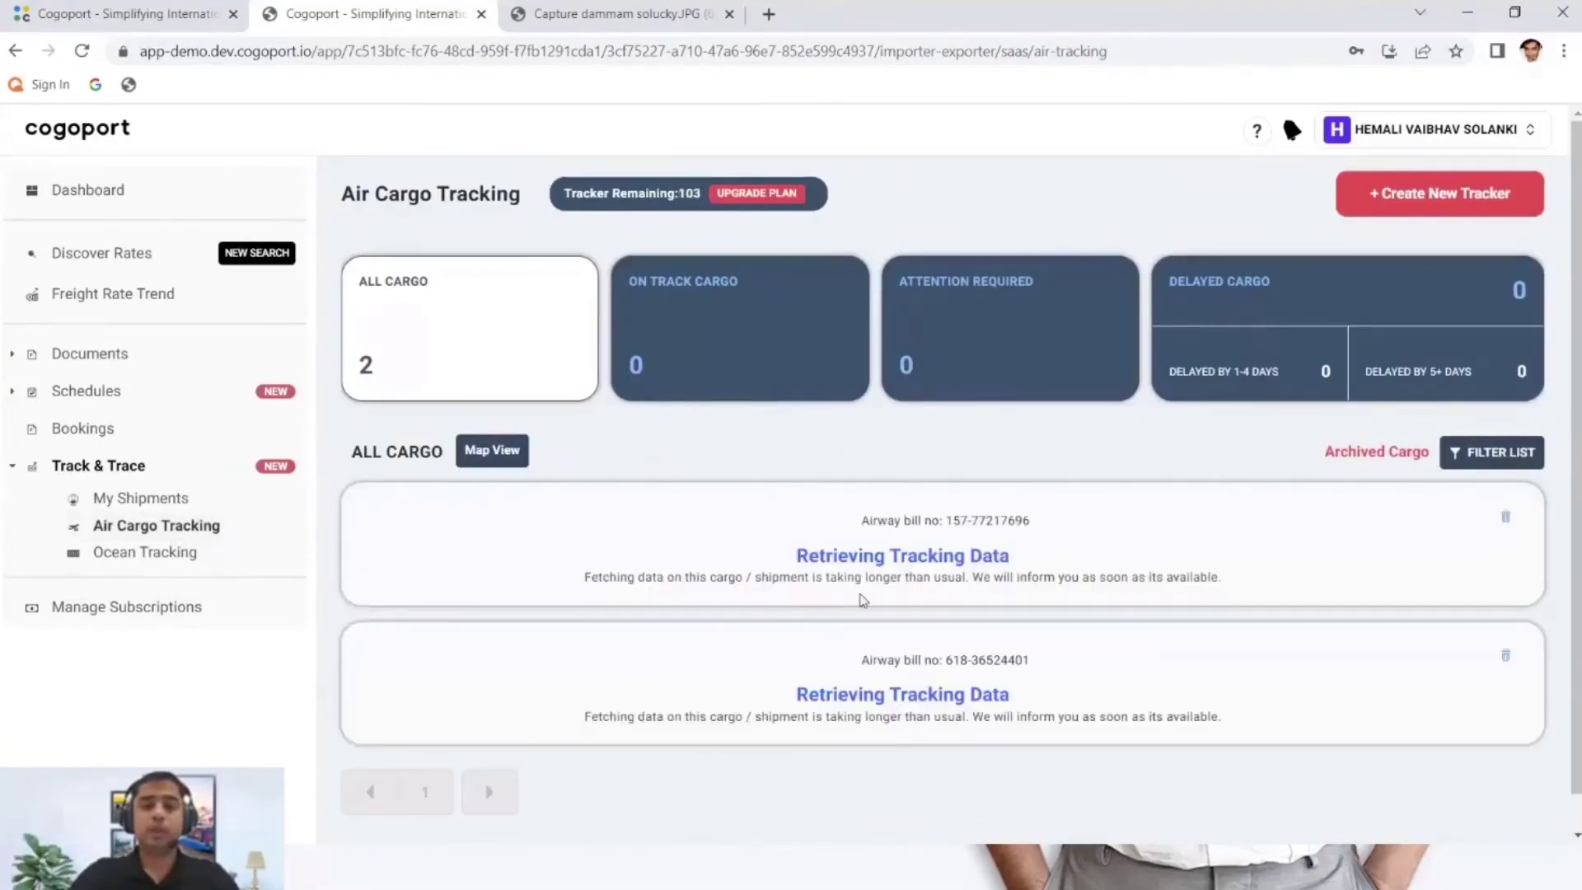
pyautogui.scroll(-1, 849, 601)
pyautogui.scroll(1, 855, 600)
pyautogui.click(211, 14)
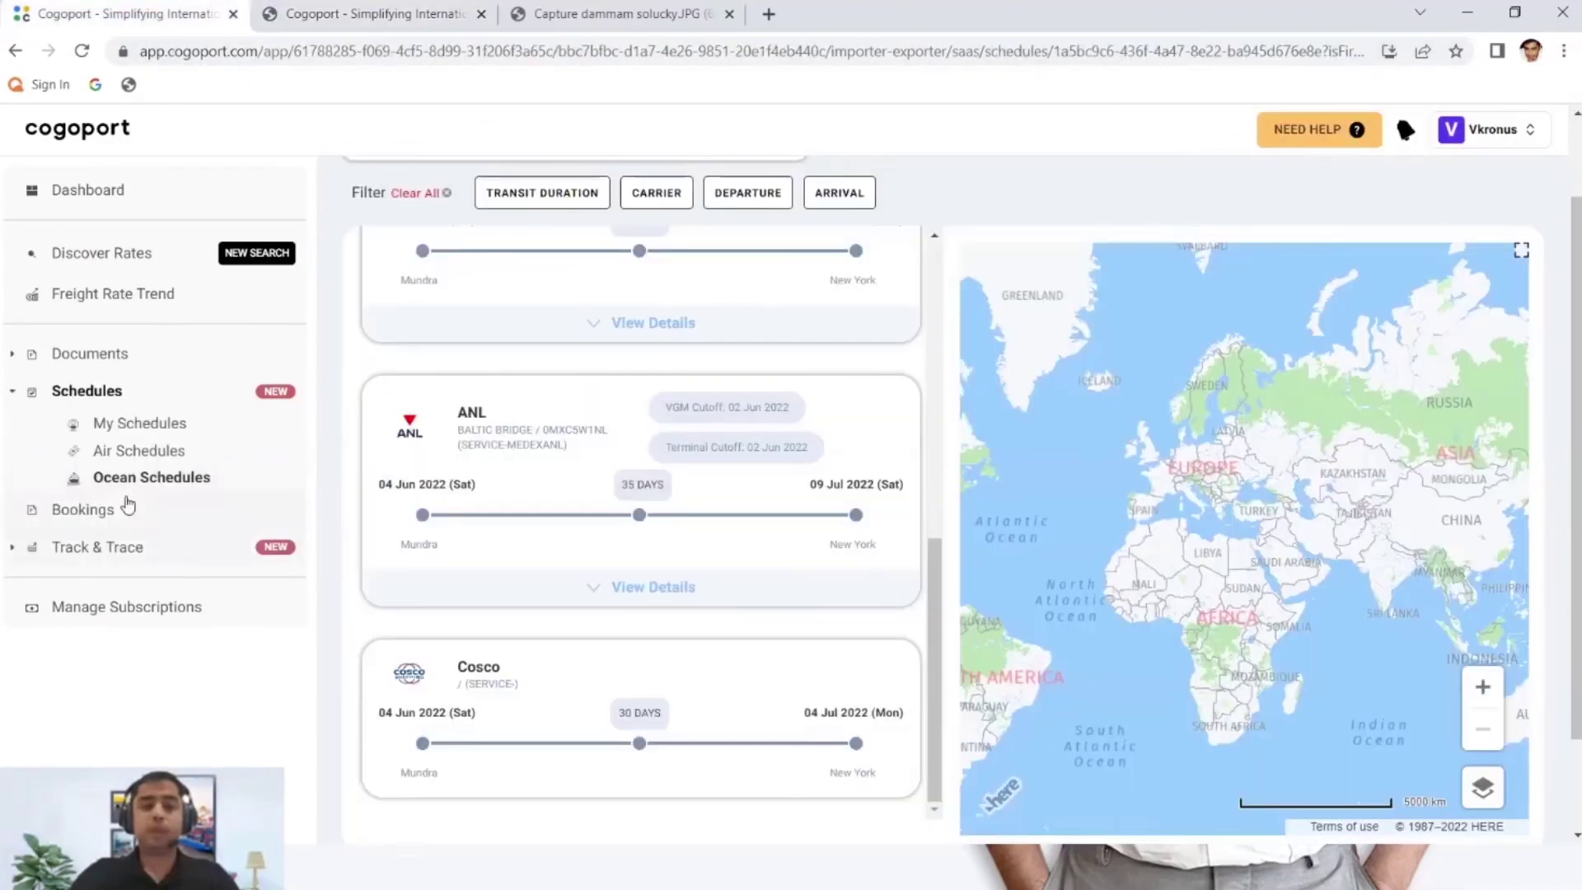
pyautogui.click(98, 547)
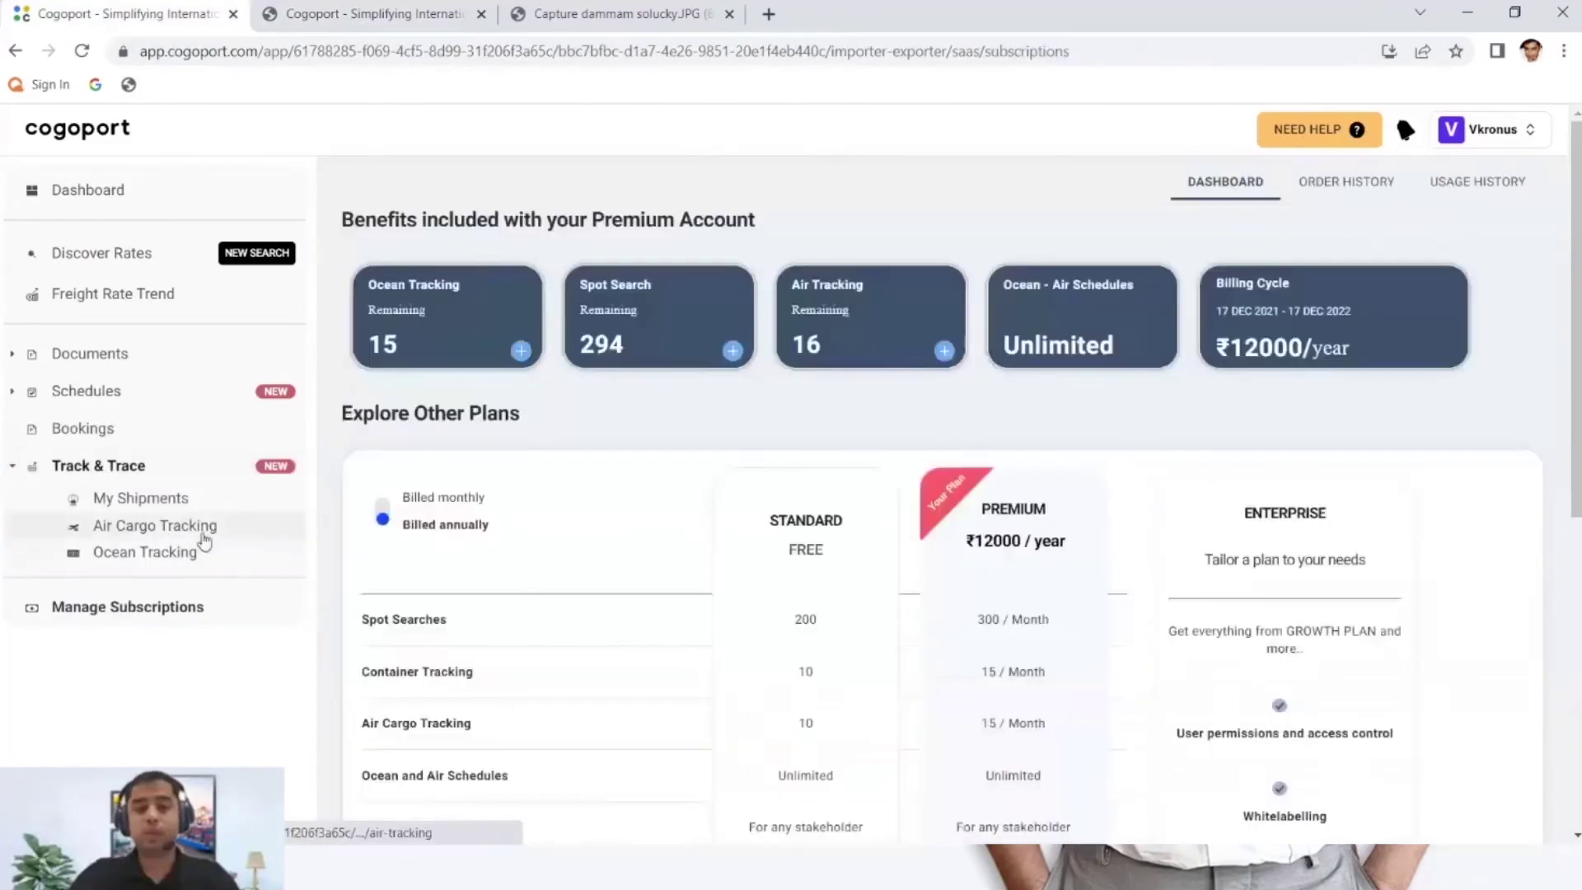
pyautogui.click(165, 526)
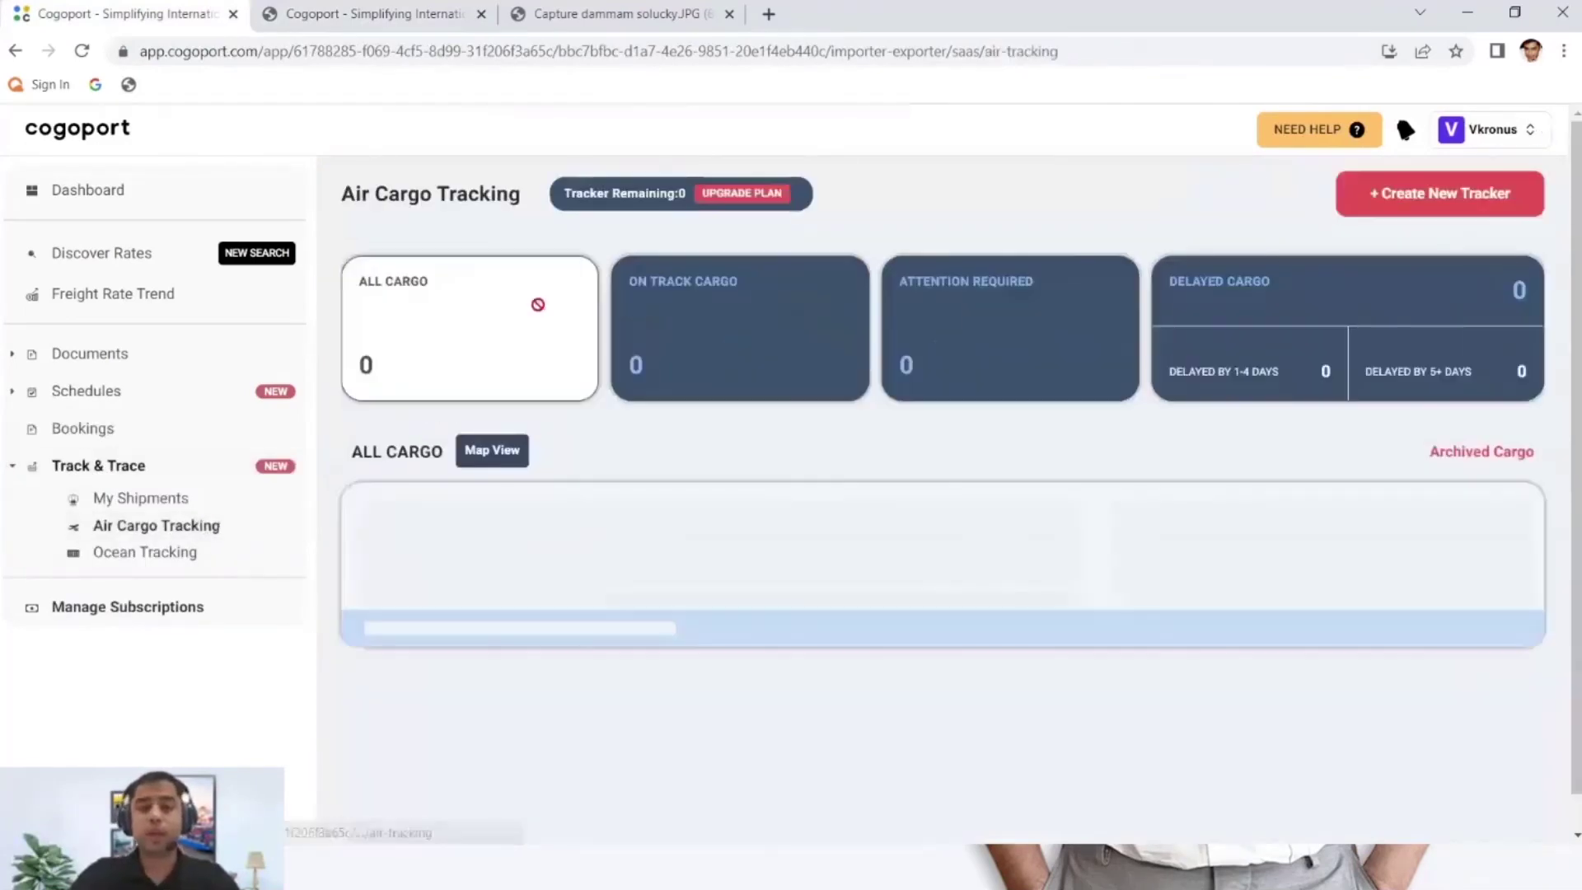
pyautogui.scroll(-3, 766, 416)
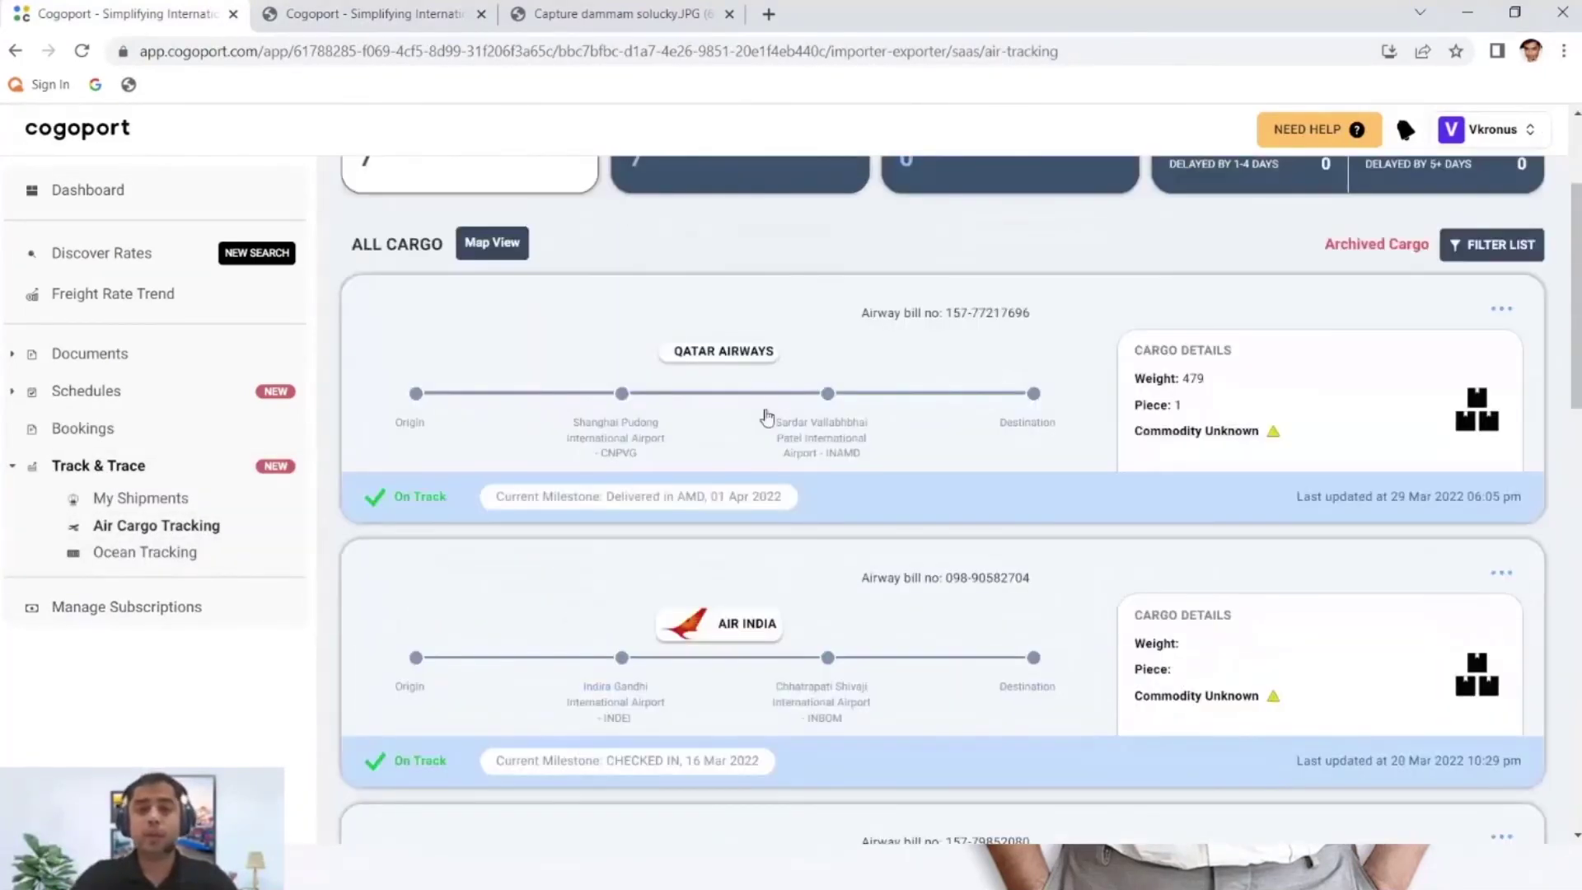
pyautogui.click(758, 381)
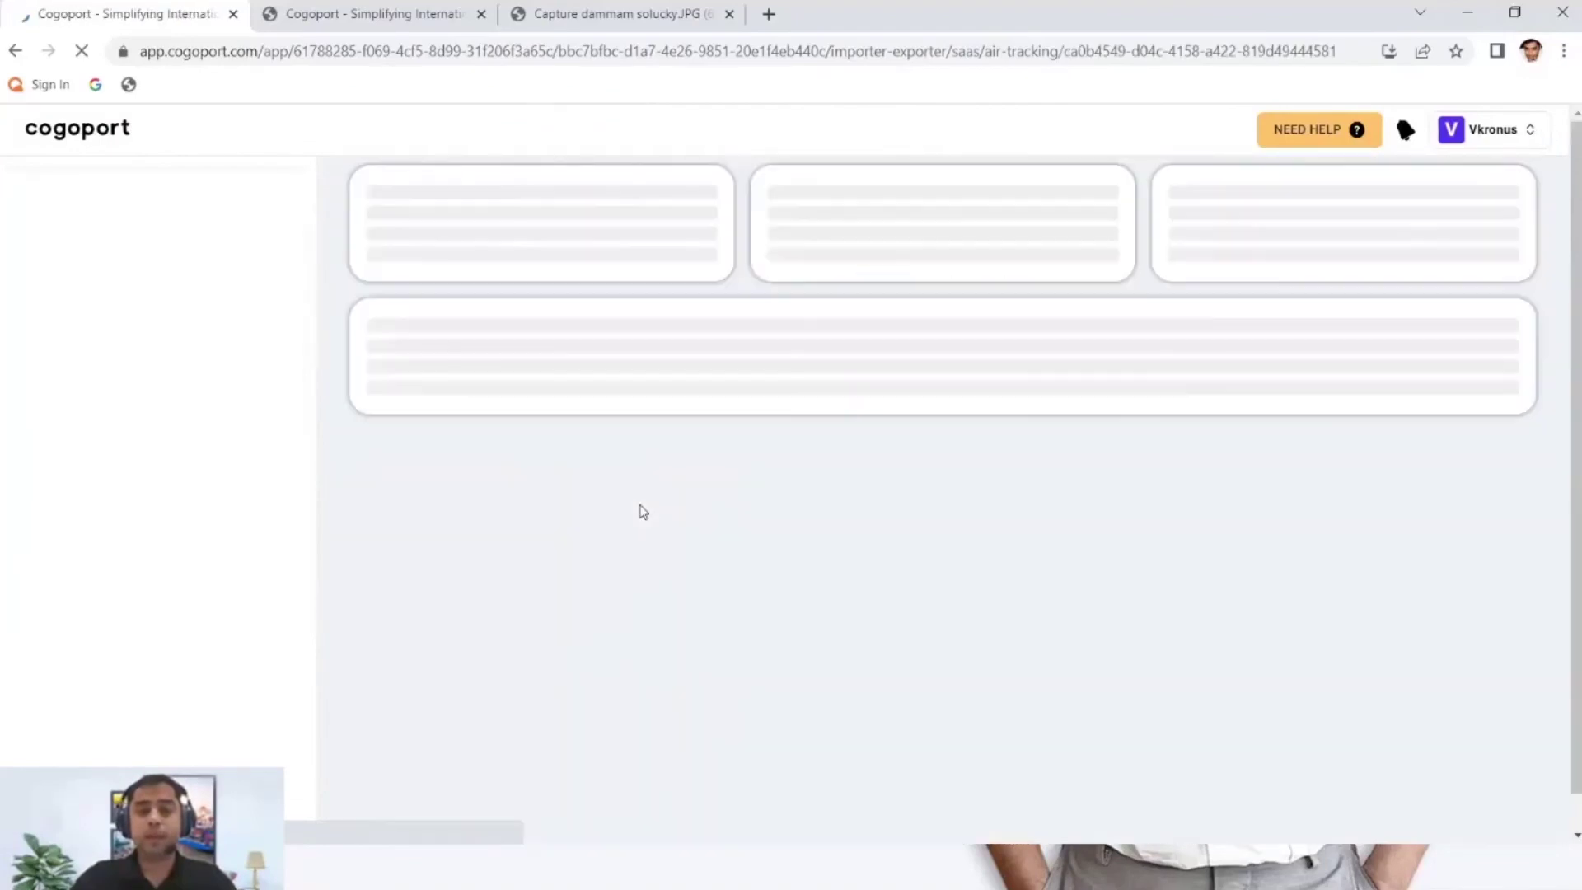
pyautogui.scroll(-5, 576, 560)
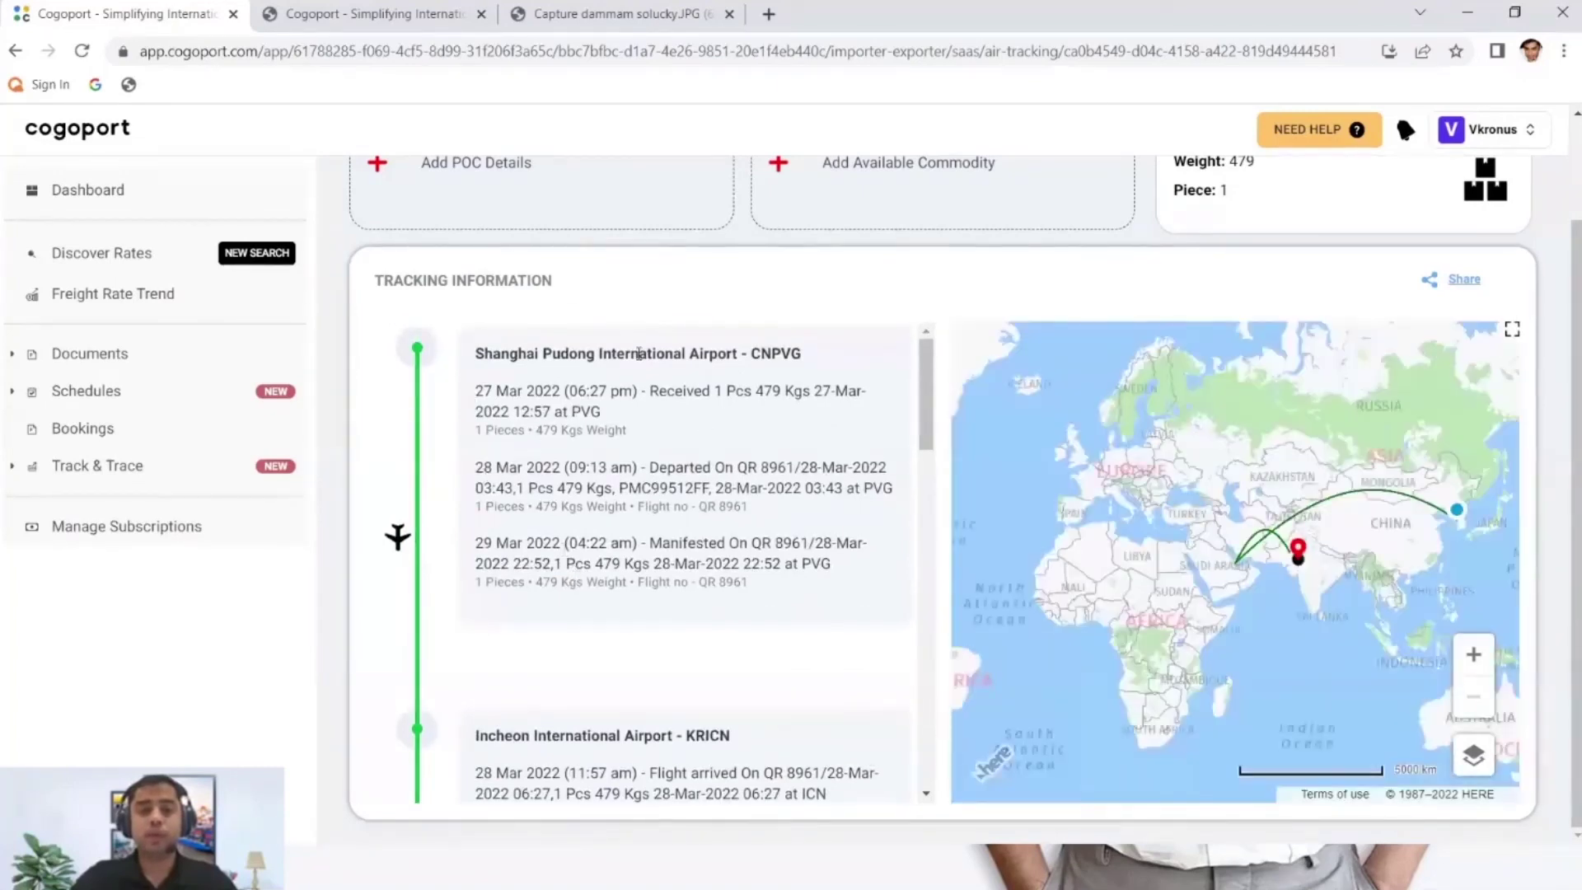
pyautogui.scroll(-4, 576, 478)
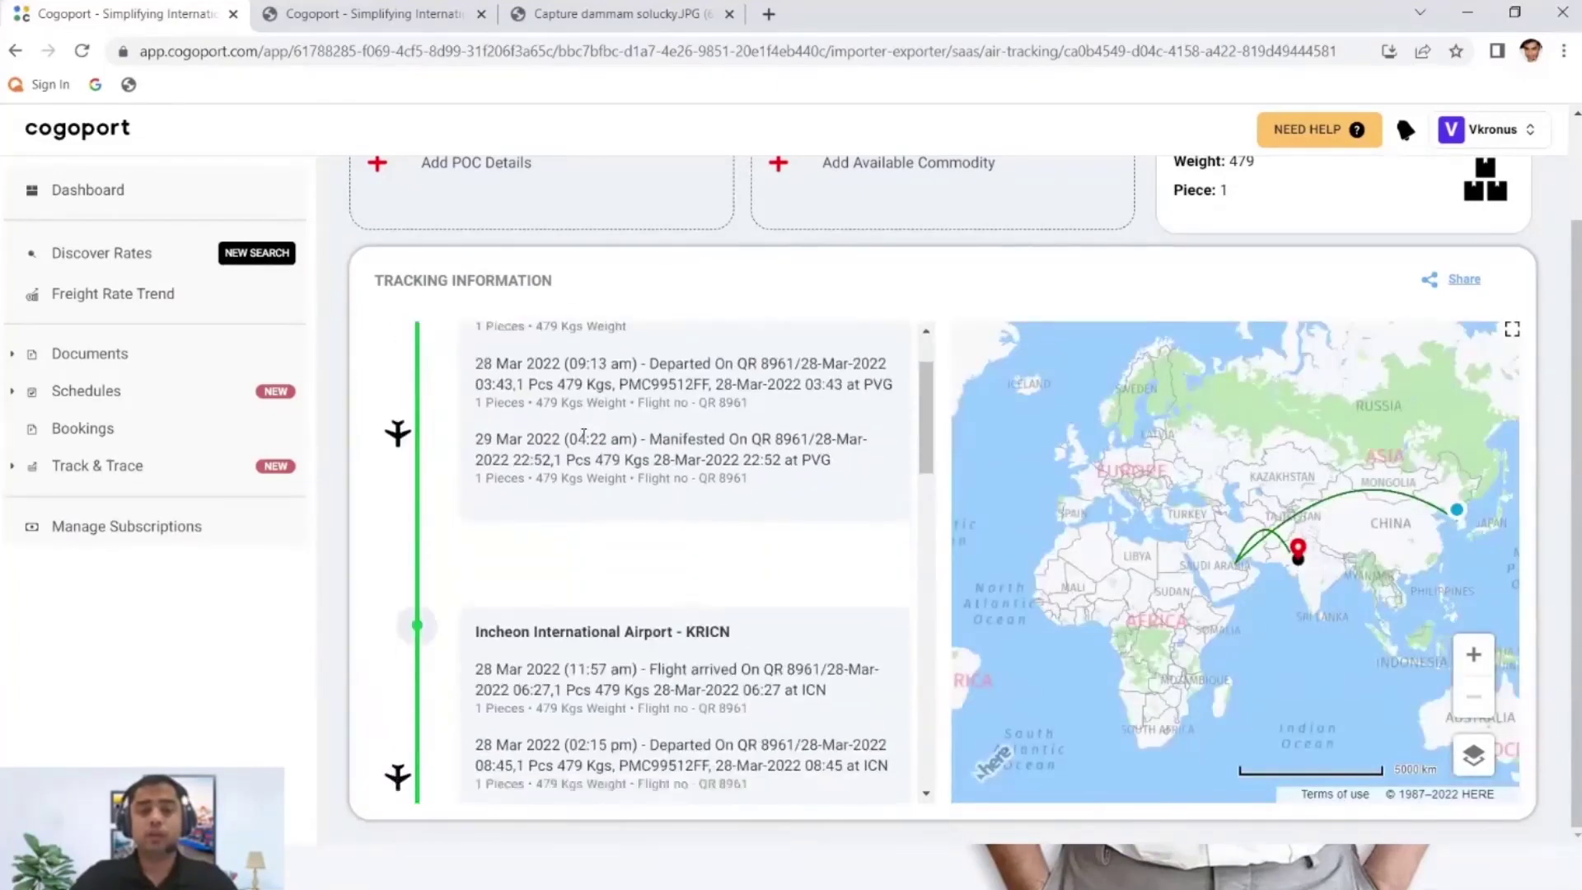
pyautogui.scroll(2, 563, 524)
pyautogui.scroll(-2, 509, 534)
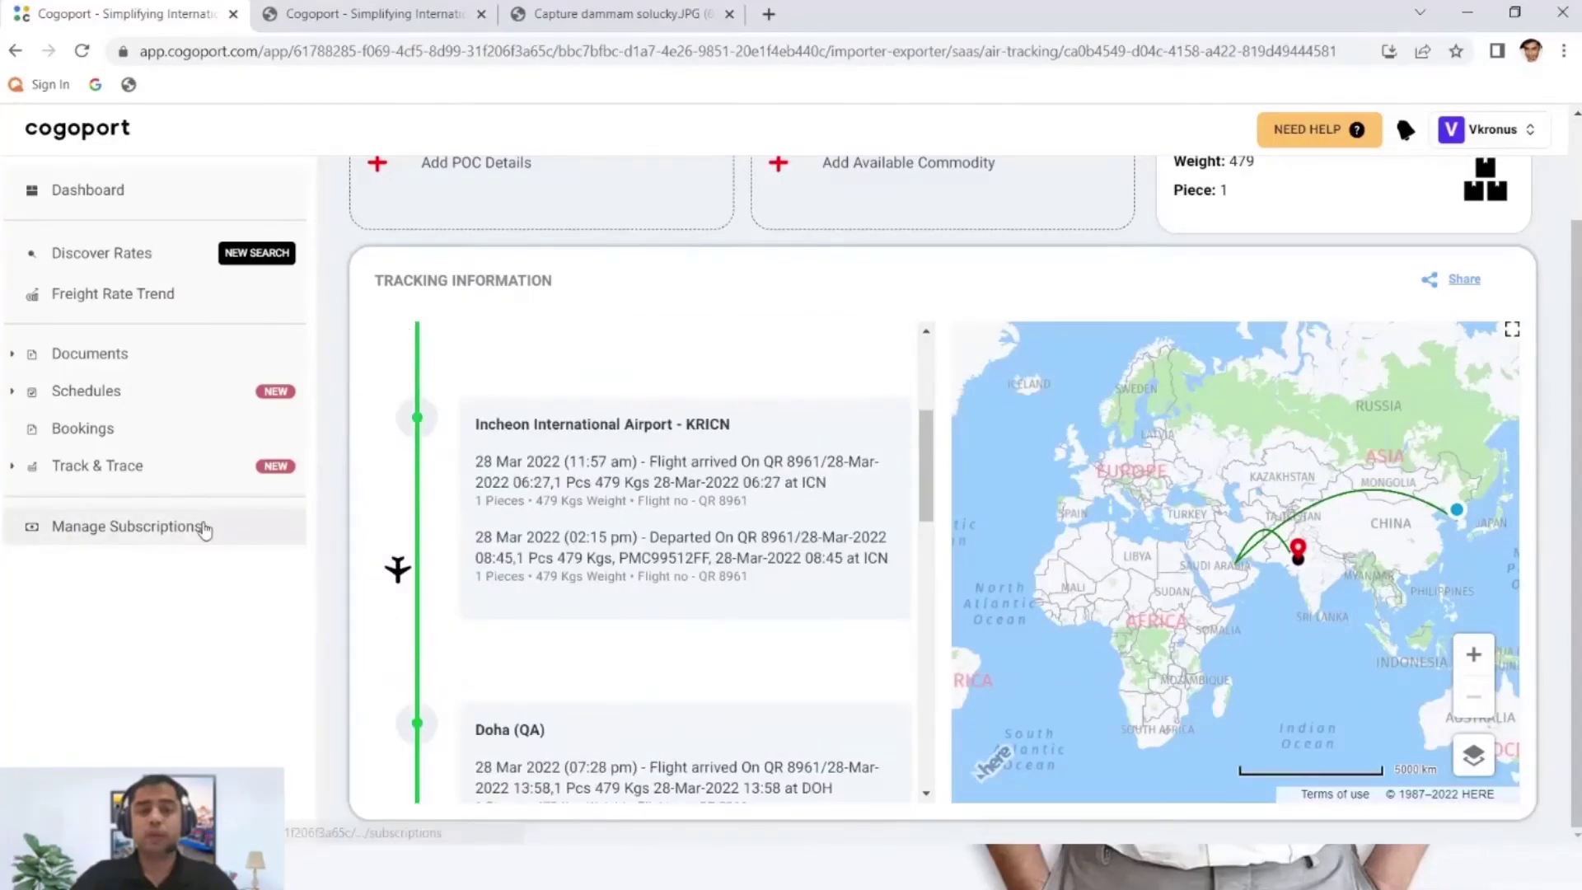
pyautogui.scroll(-5, 674, 705)
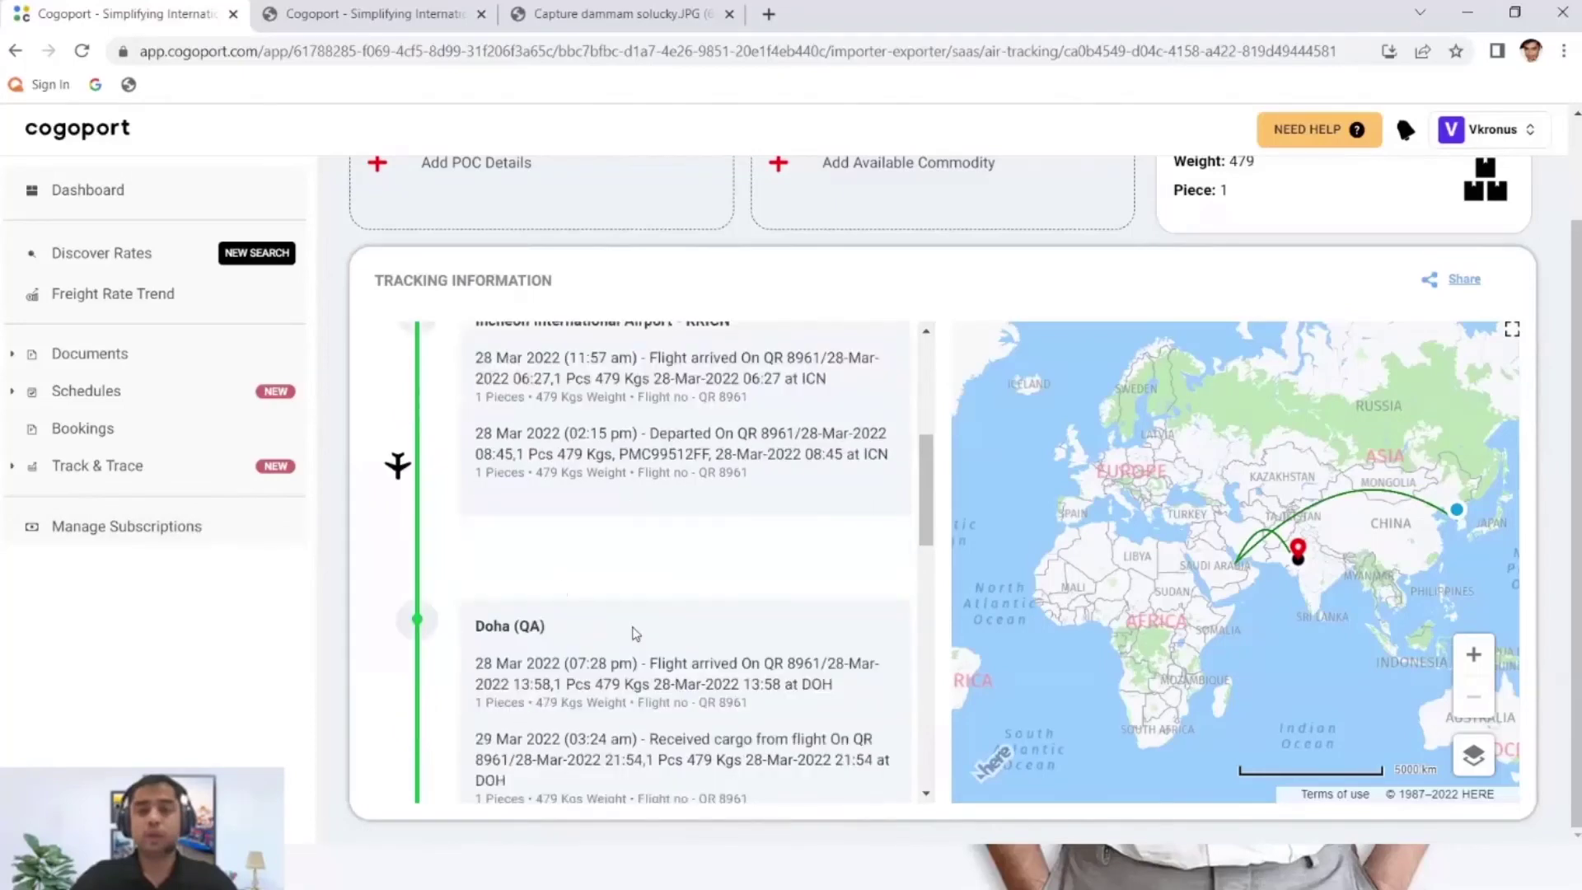
pyautogui.scroll(-4, 644, 524)
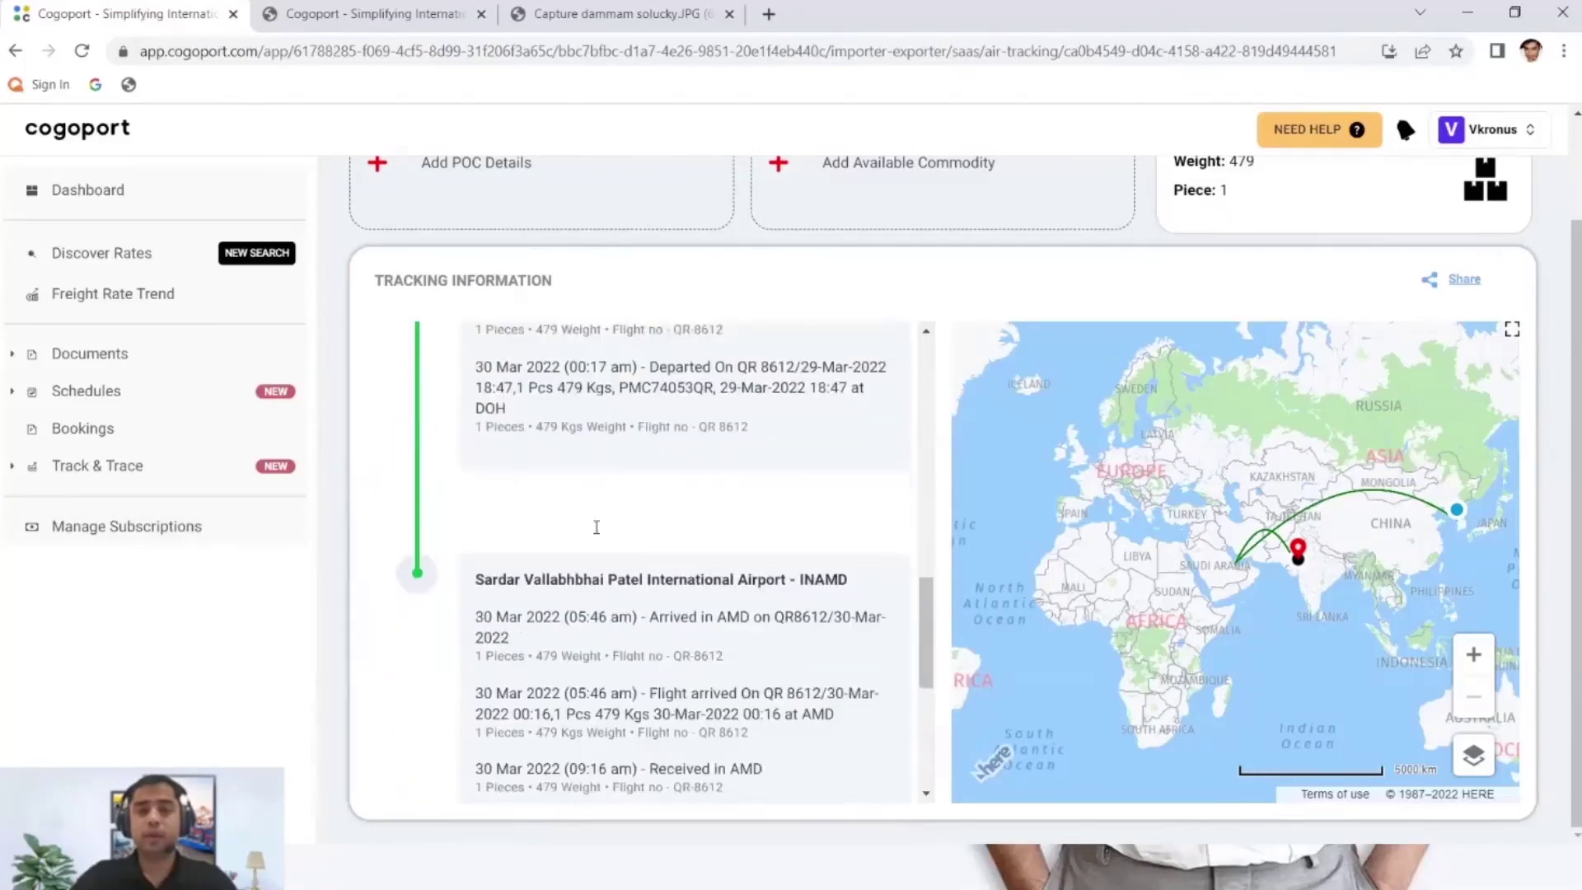
pyautogui.scroll(3, 1218, 330)
pyautogui.scroll(-2, 1217, 330)
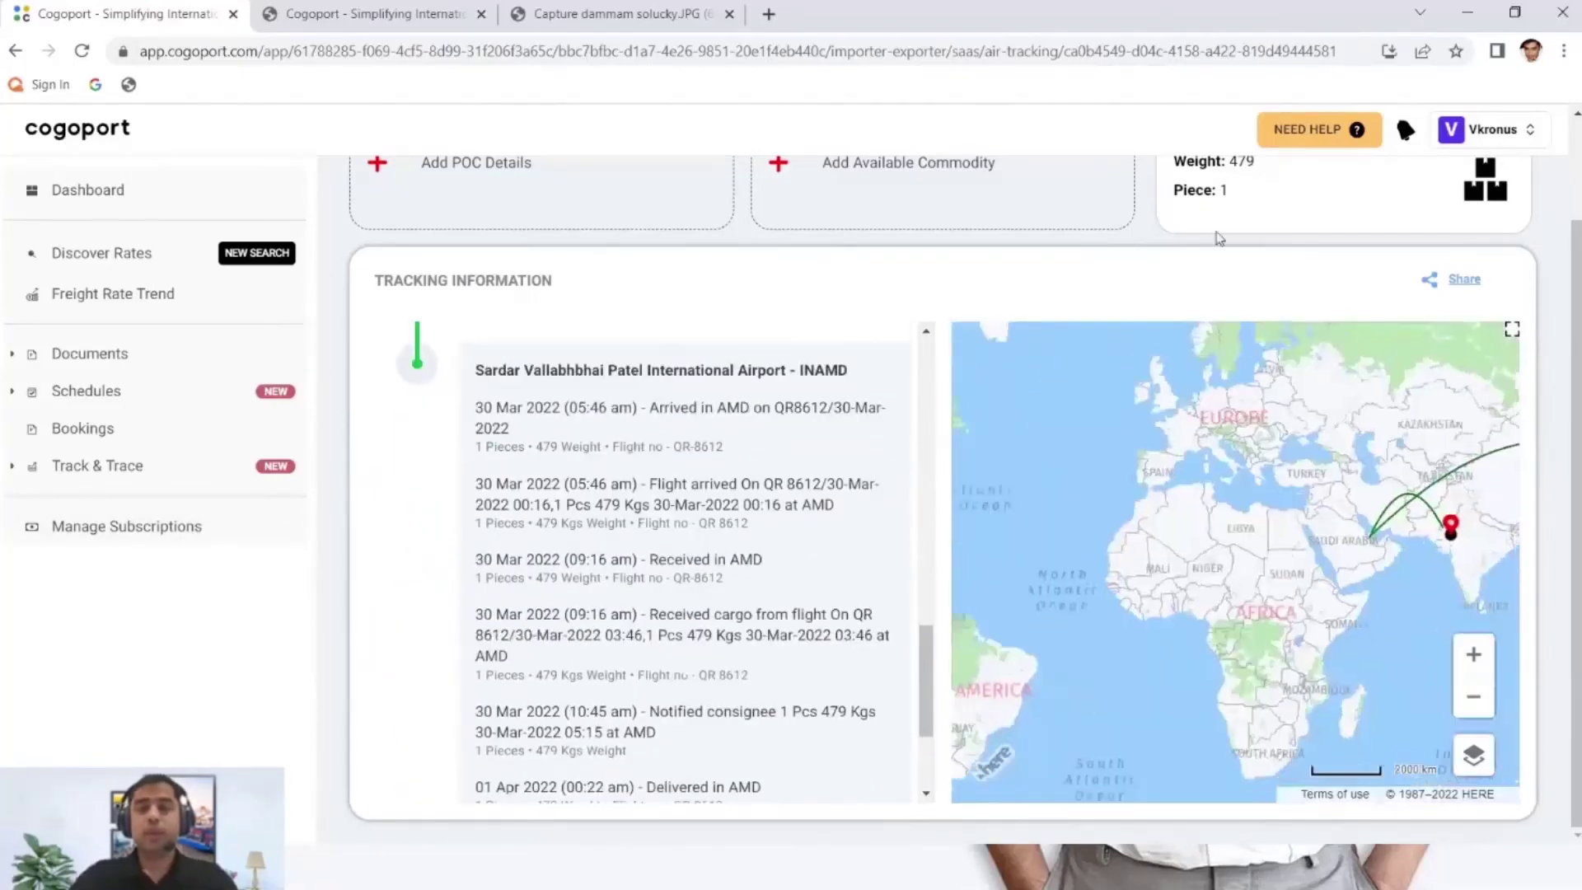
# Open and cancel the Add Available Commodity form, then scroll back up the tracker.
pyautogui.click(1069, 216)
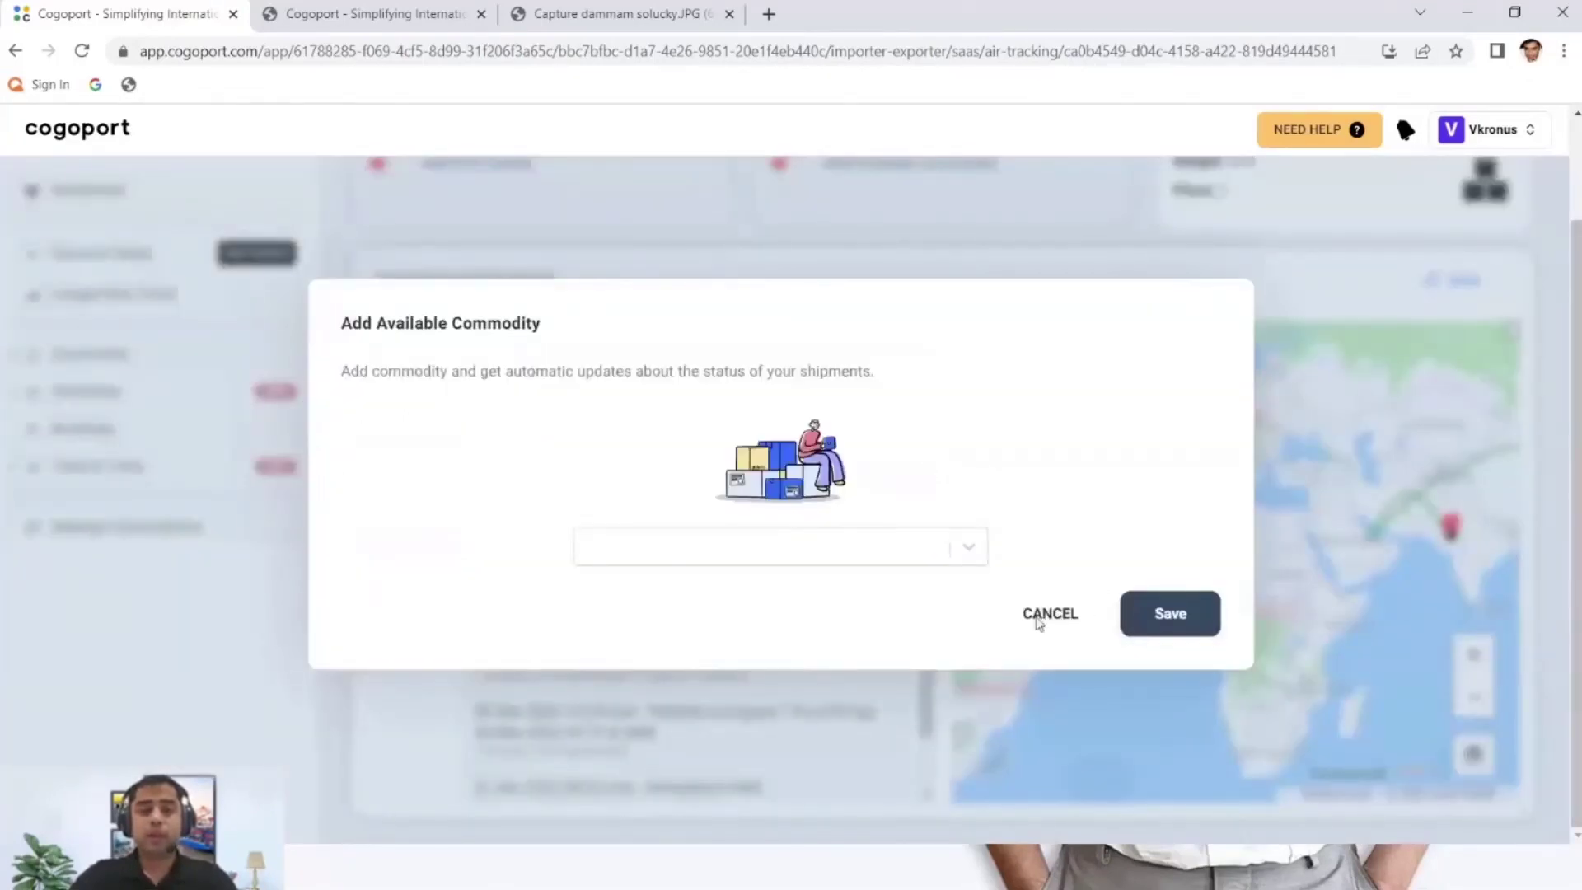
pyautogui.click(1043, 614)
pyautogui.scroll(3, 972, 573)
pyautogui.scroll(-5, 824, 577)
pyautogui.scroll(2, 936, 275)
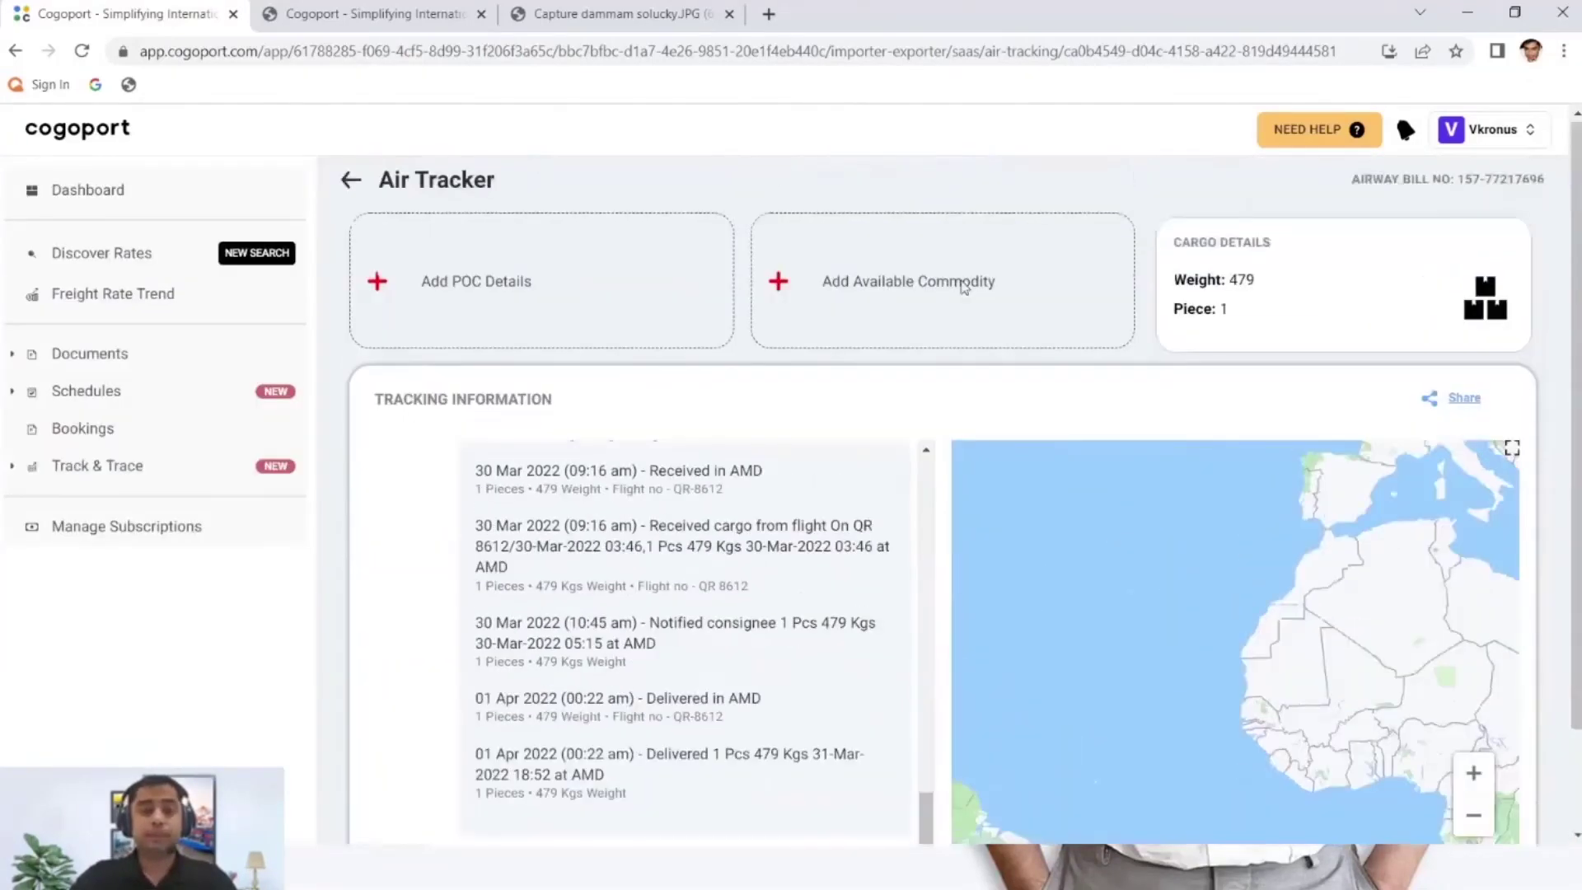
pyautogui.scroll(3, 803, 632)
pyautogui.scroll(10, 789, 610)
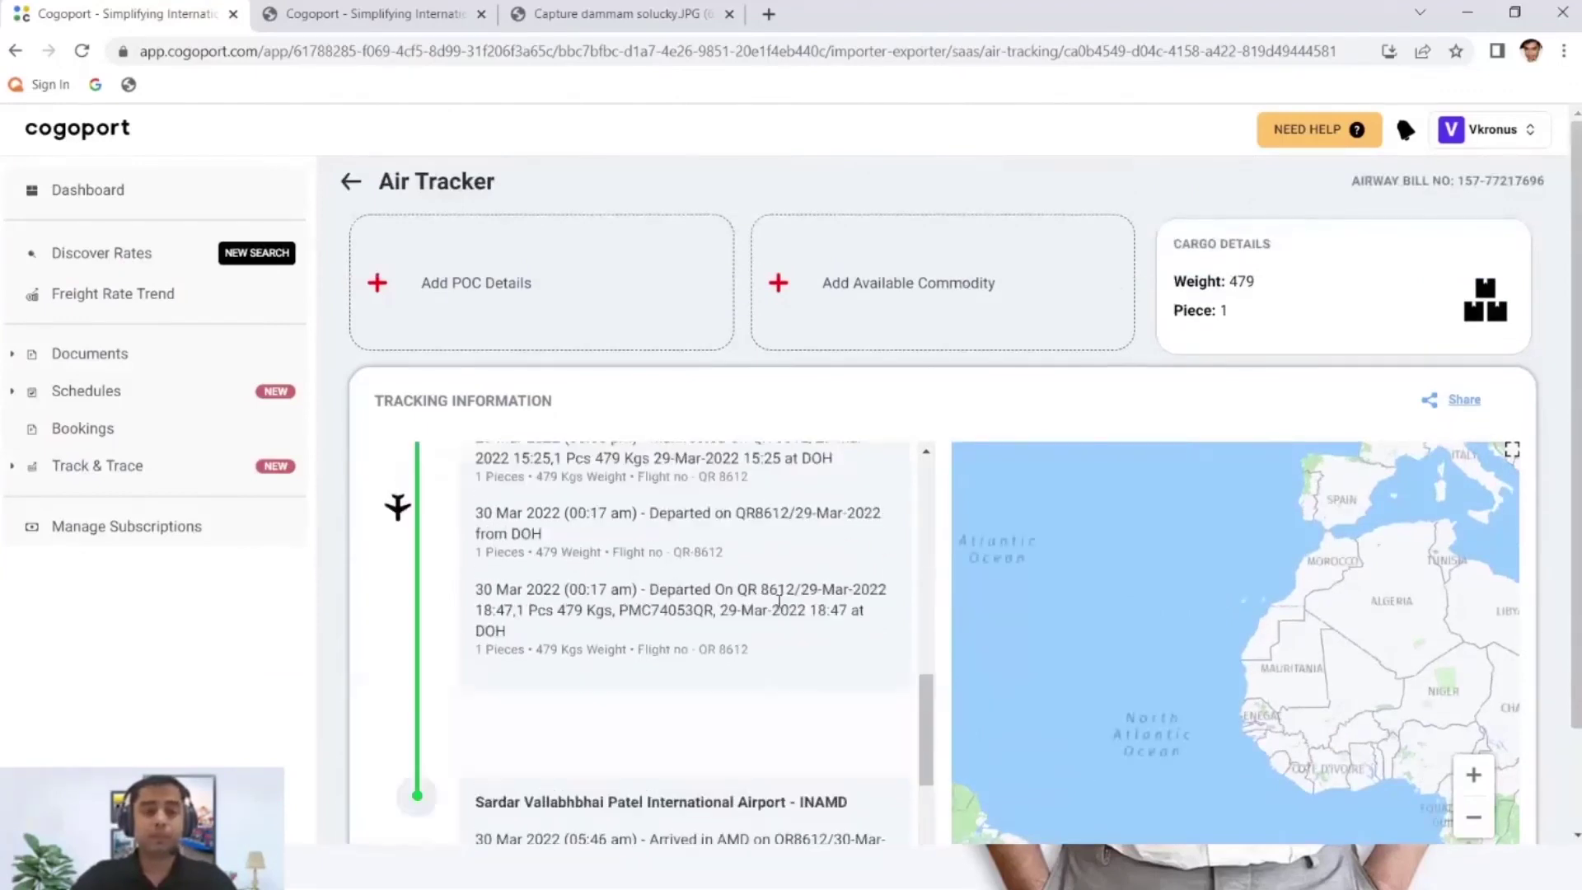
pyautogui.scroll(1, 716, 618)
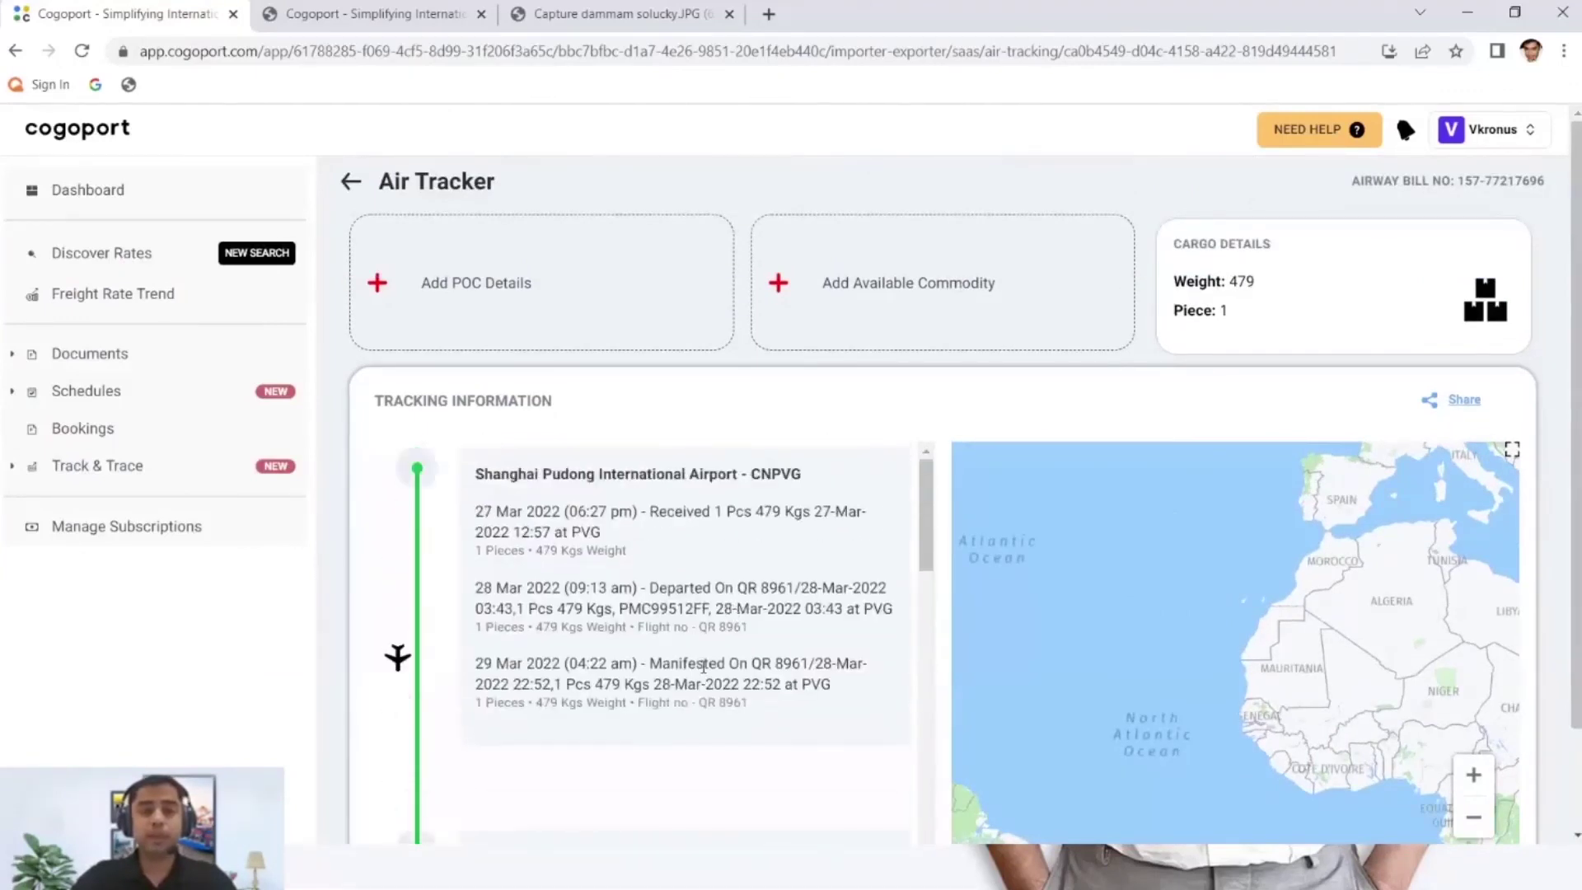
pyautogui.click(173, 463)
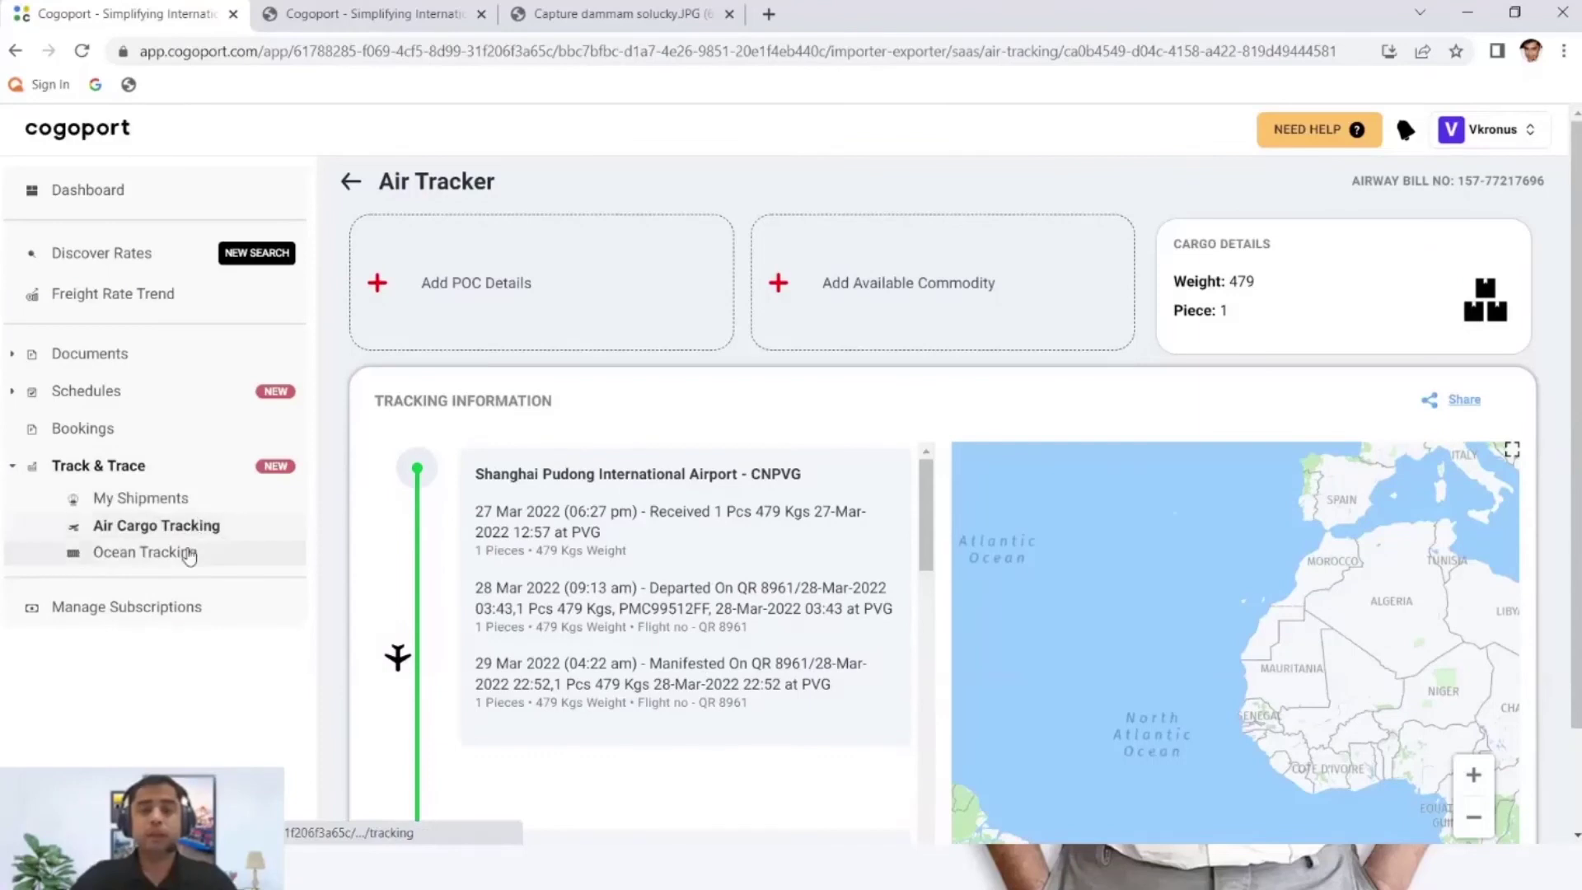
# Open the first ONE LINE container's tracking and scroll its Bangalore-to-Casablanca milestones, delivered 27 May 2022.
pyautogui.click(186, 551)
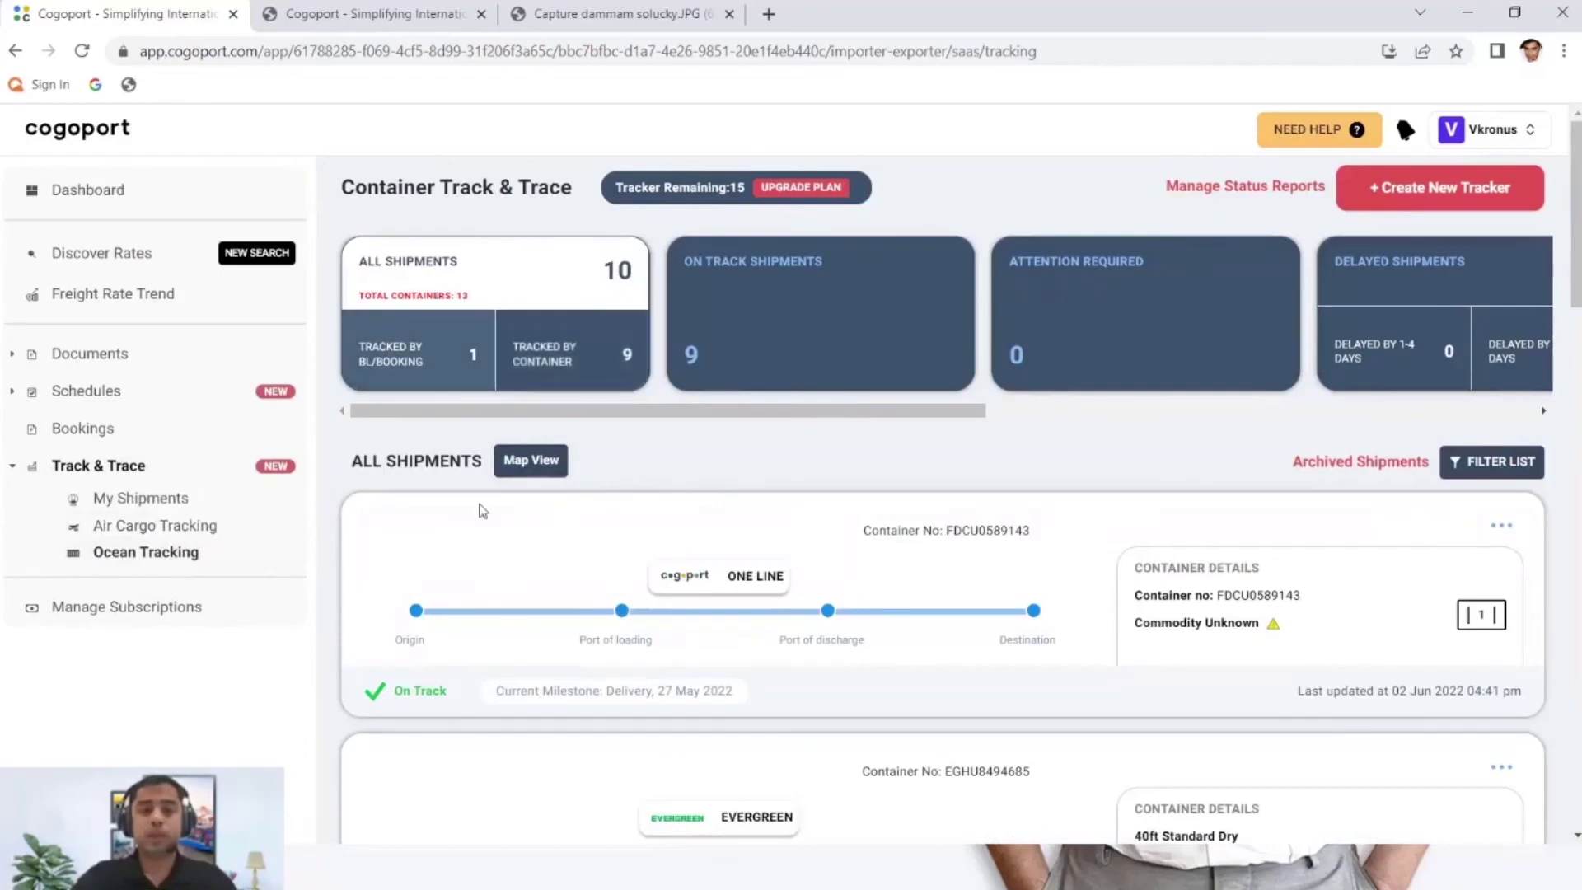
pyautogui.scroll(-3, 641, 595)
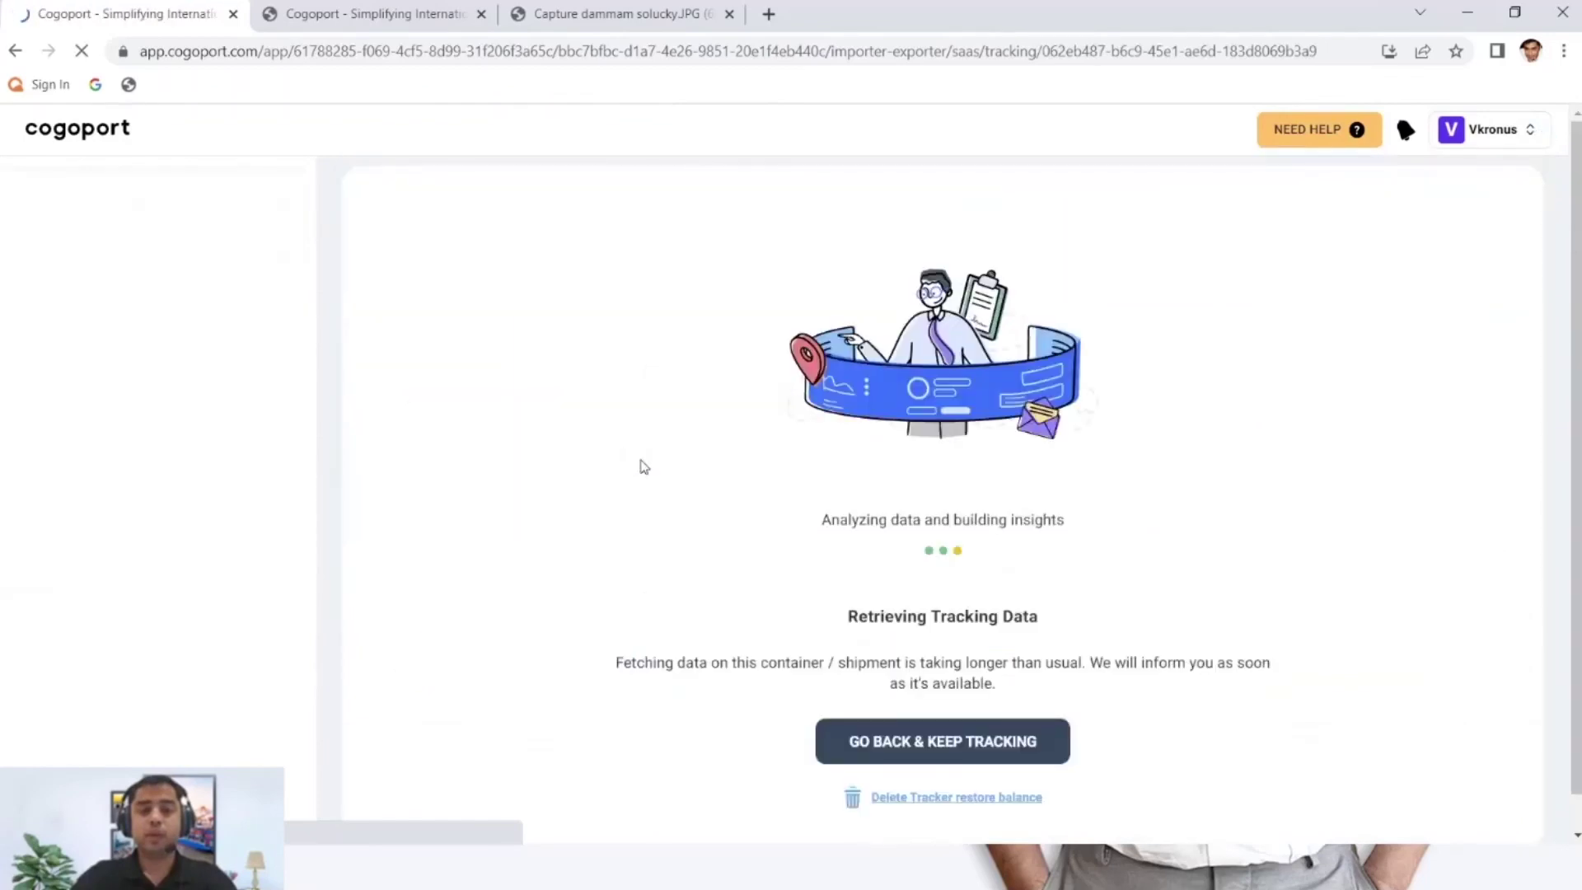
pyautogui.scroll(-8, 644, 467)
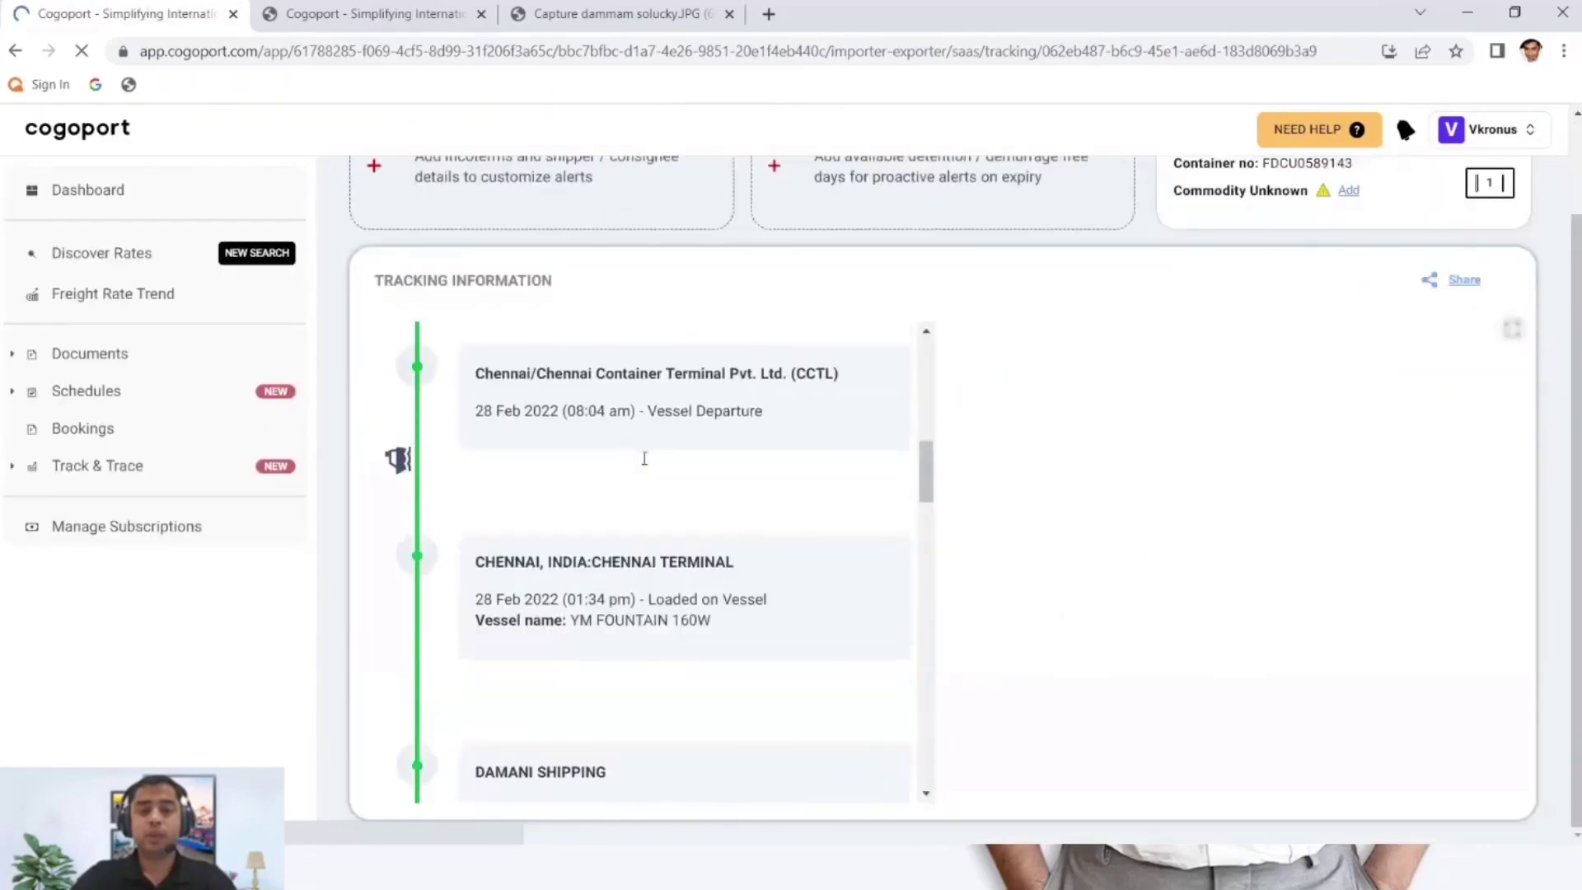
pyautogui.scroll(6, 566, 431)
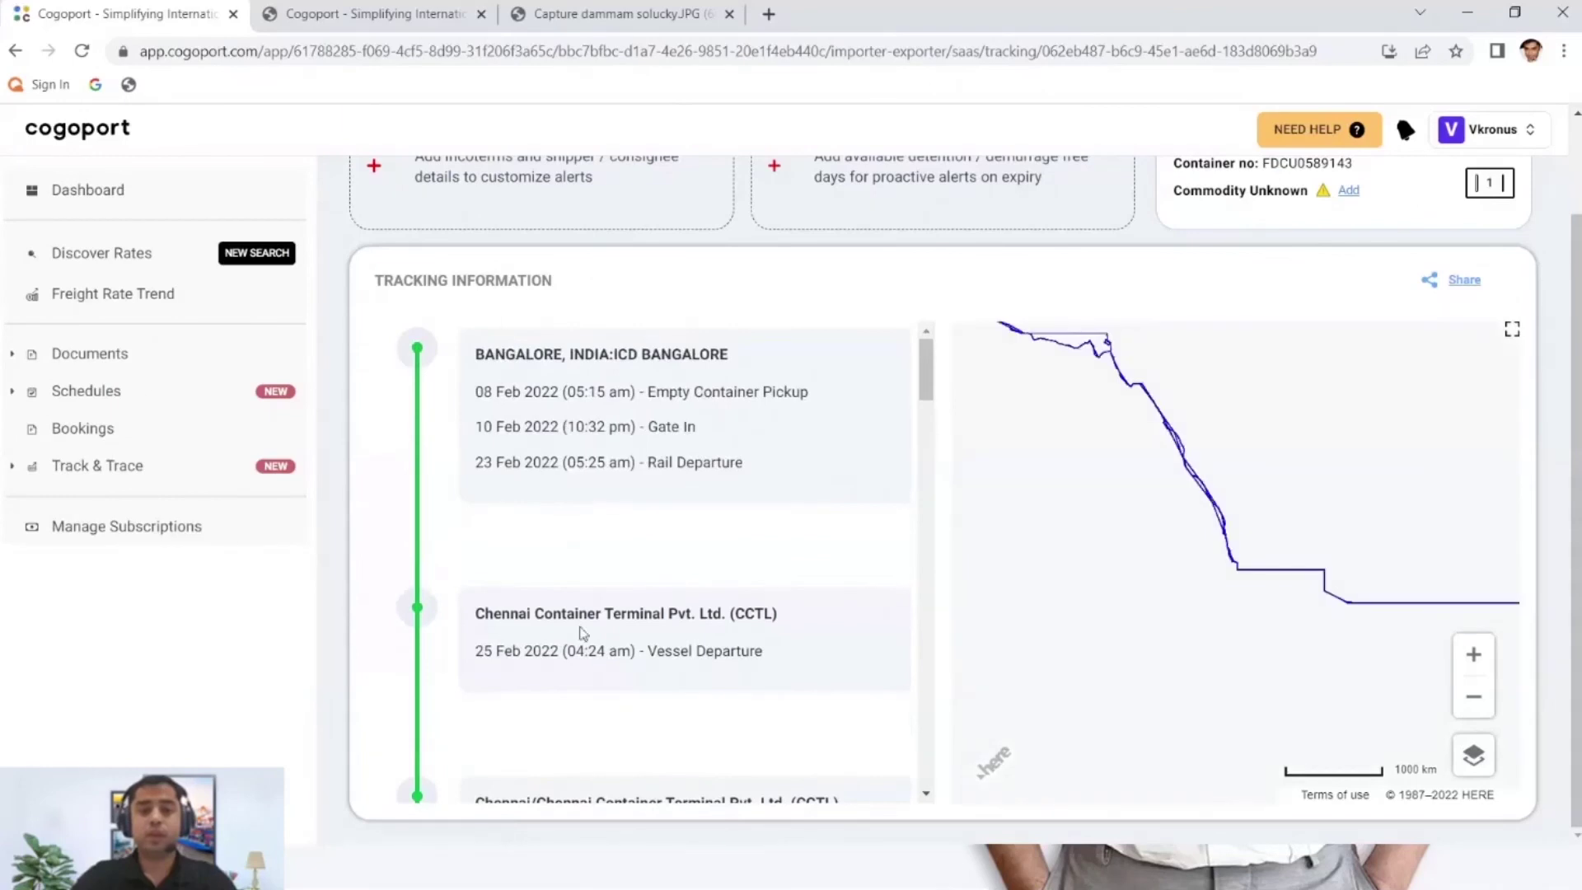
pyautogui.scroll(-3, 576, 632)
pyautogui.scroll(-5, 530, 624)
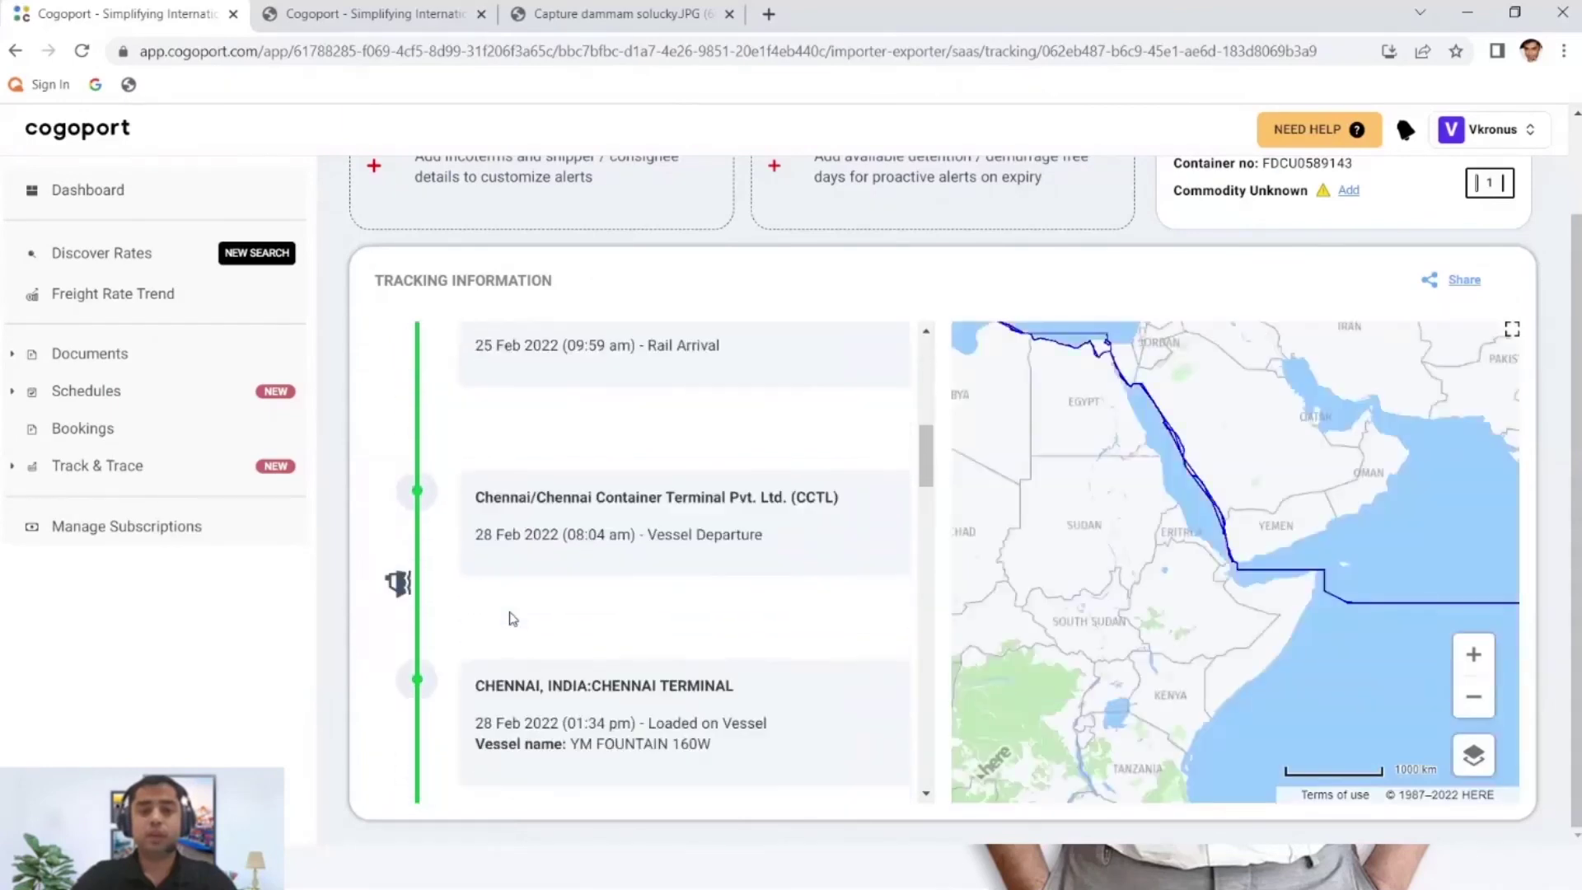
pyautogui.scroll(-6, 564, 656)
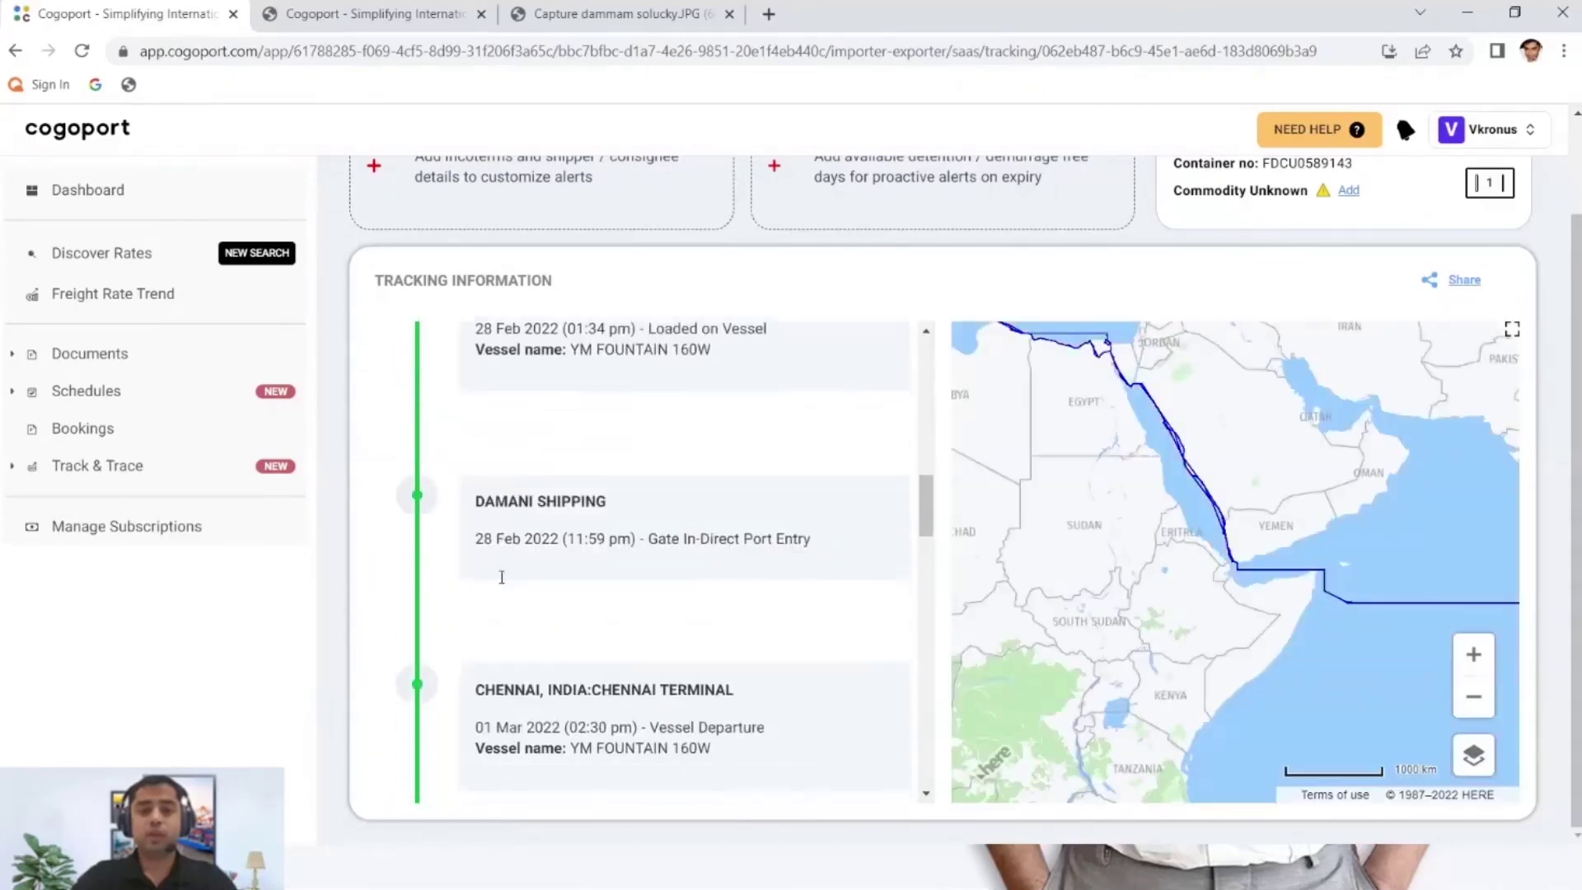
pyautogui.scroll(-8, 660, 618)
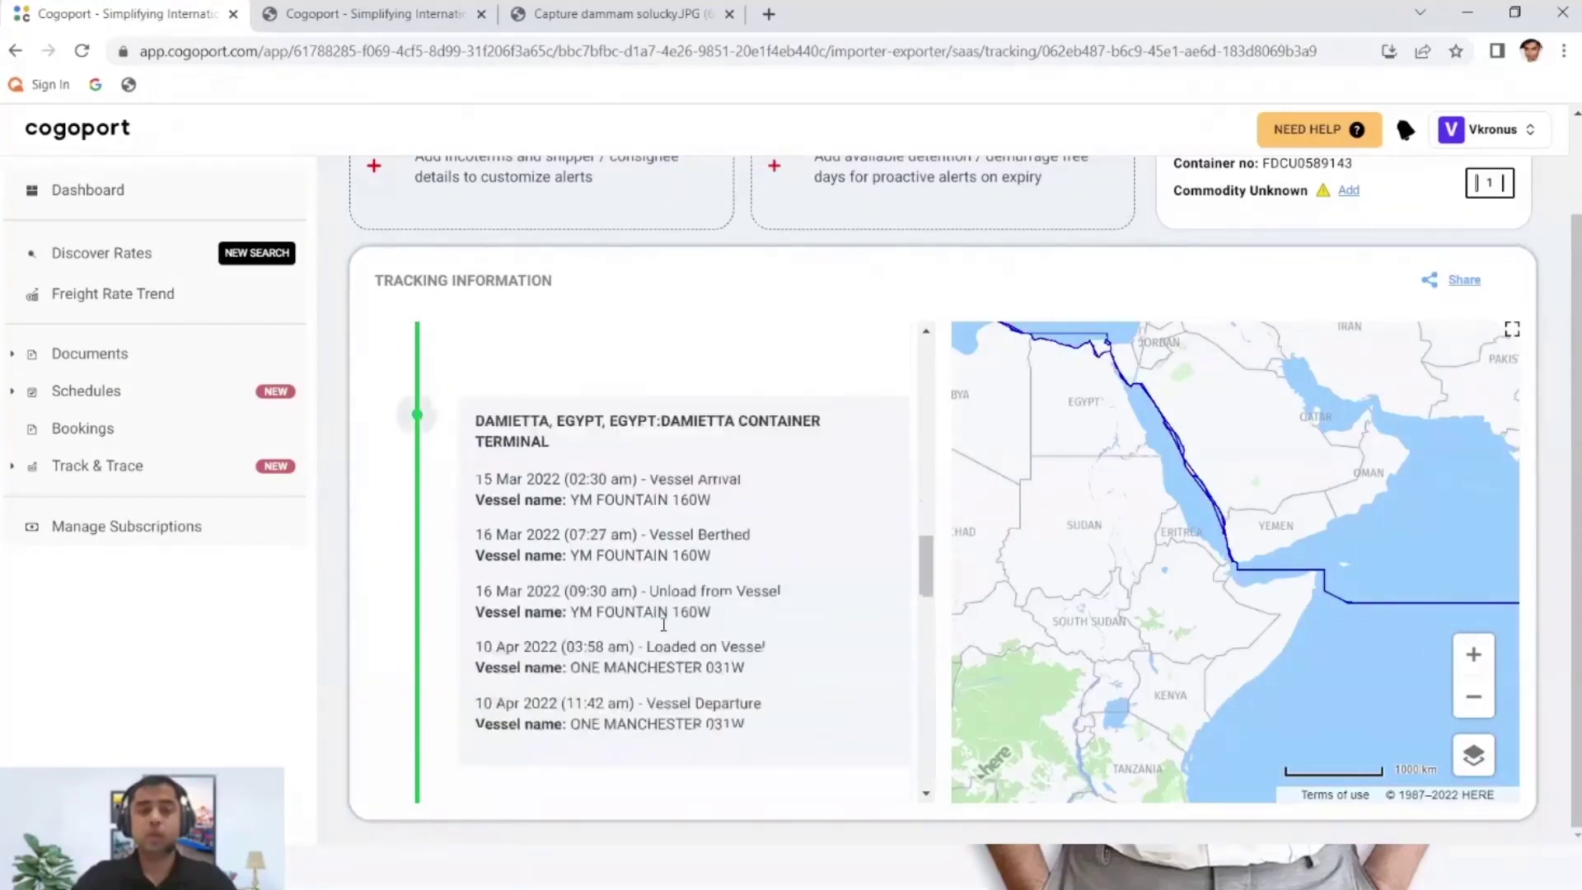
pyautogui.scroll(-8, 609, 548)
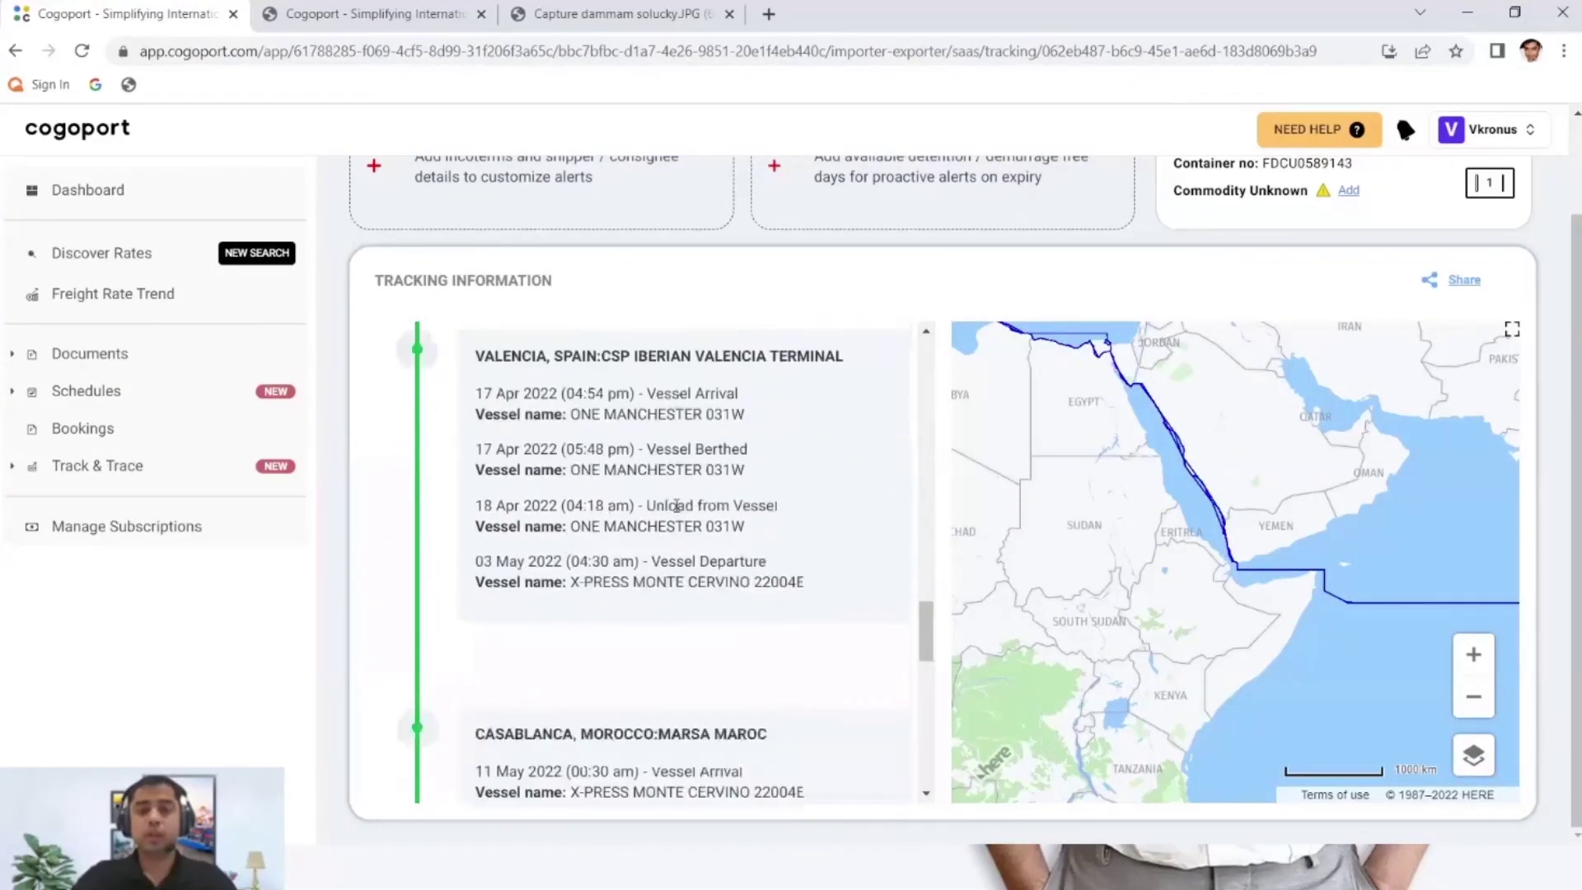
pyautogui.scroll(-5, 647, 551)
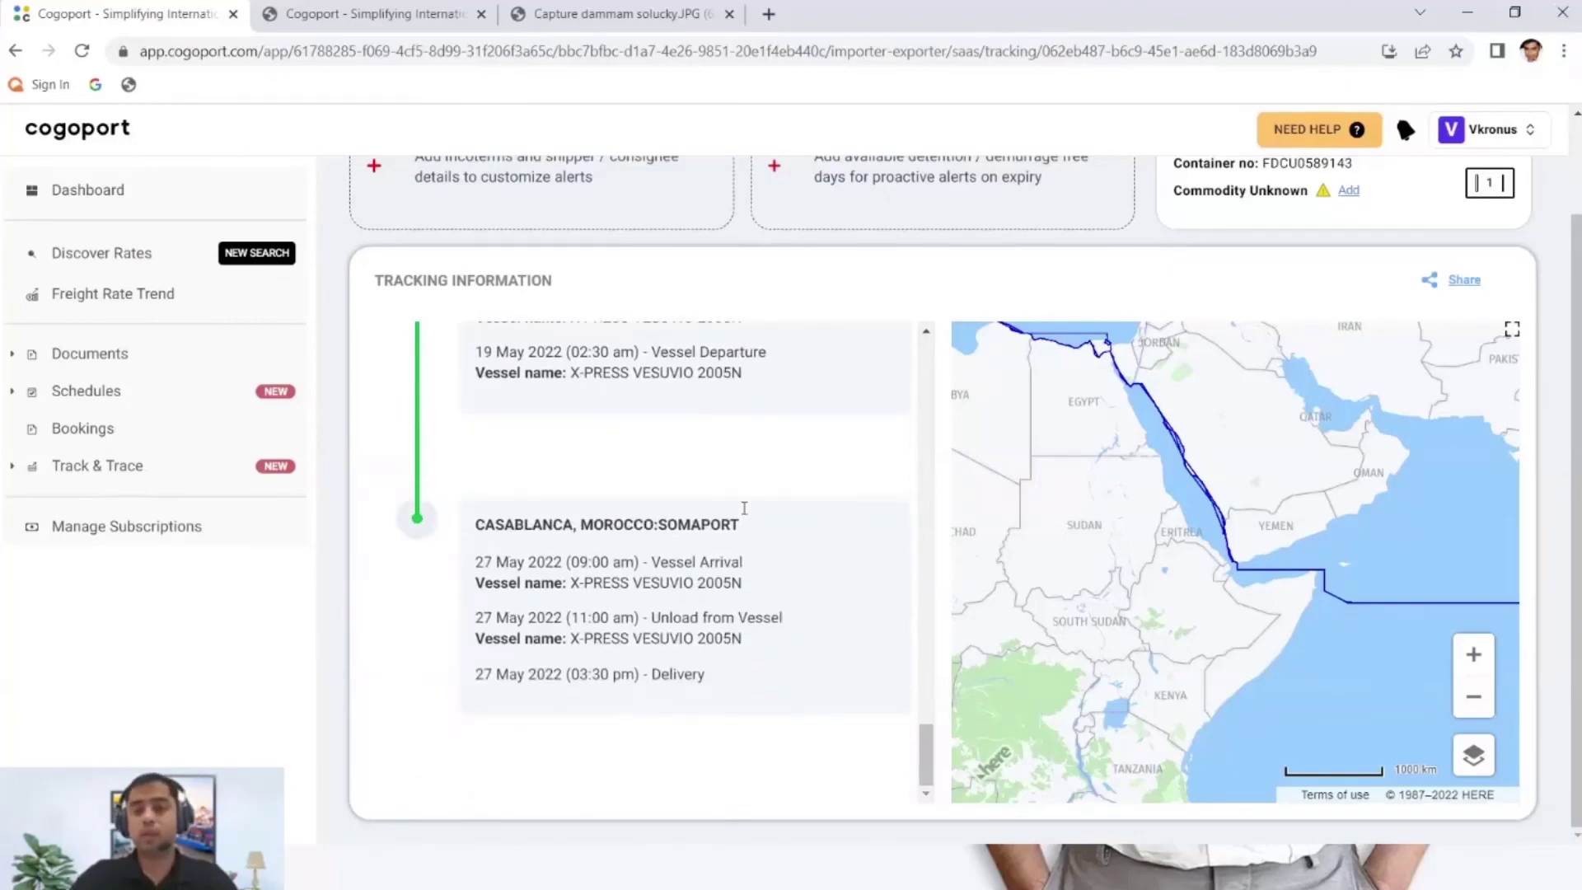
pyautogui.scroll(3, 797, 481)
pyautogui.scroll(2, 786, 301)
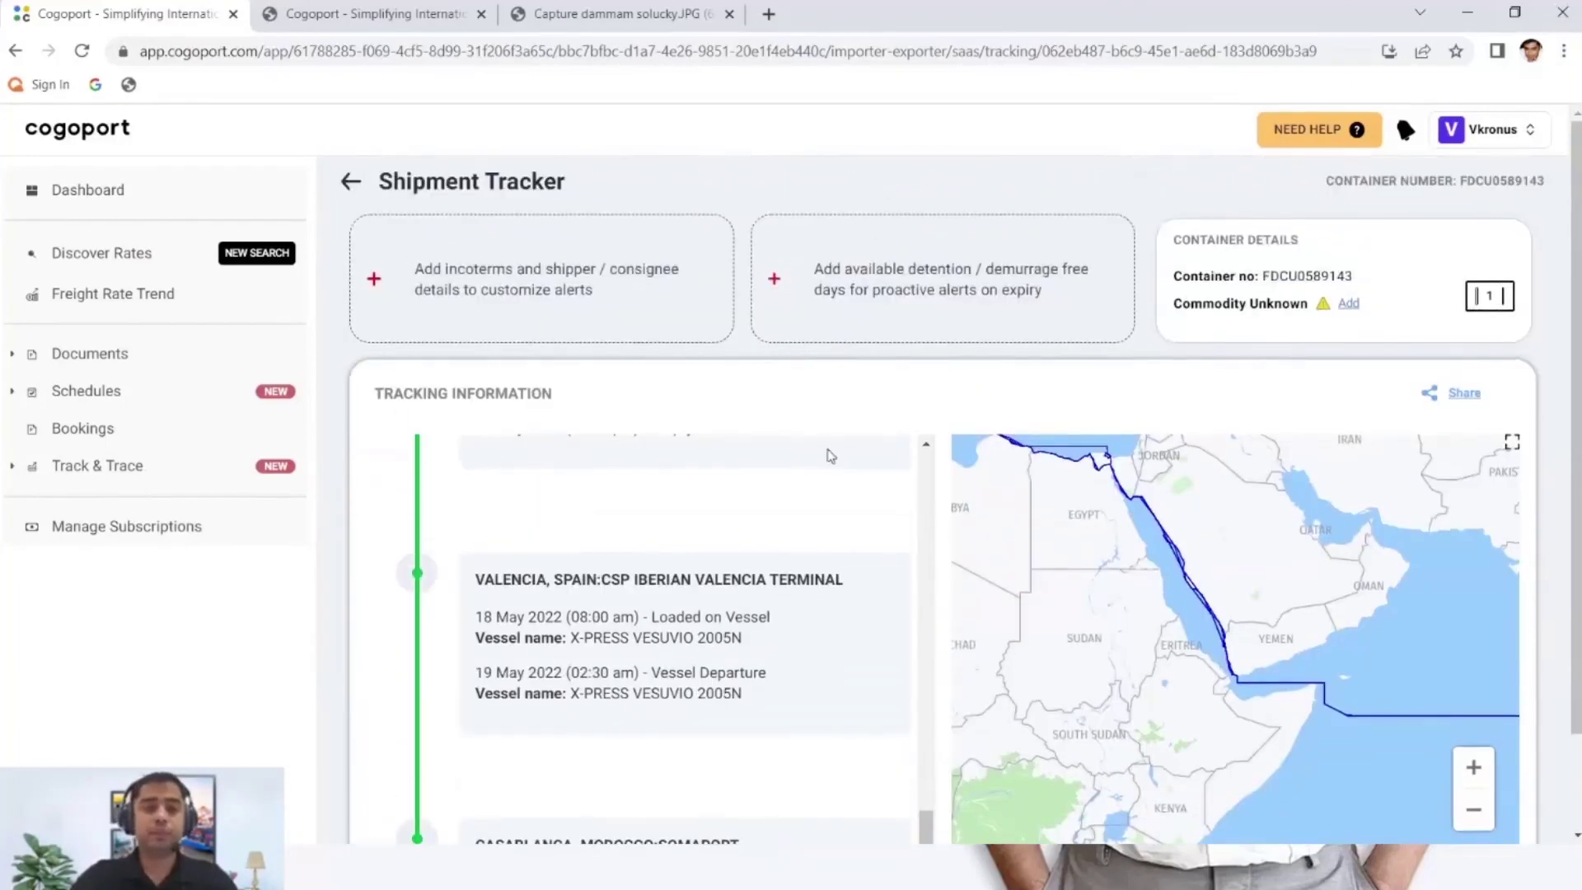